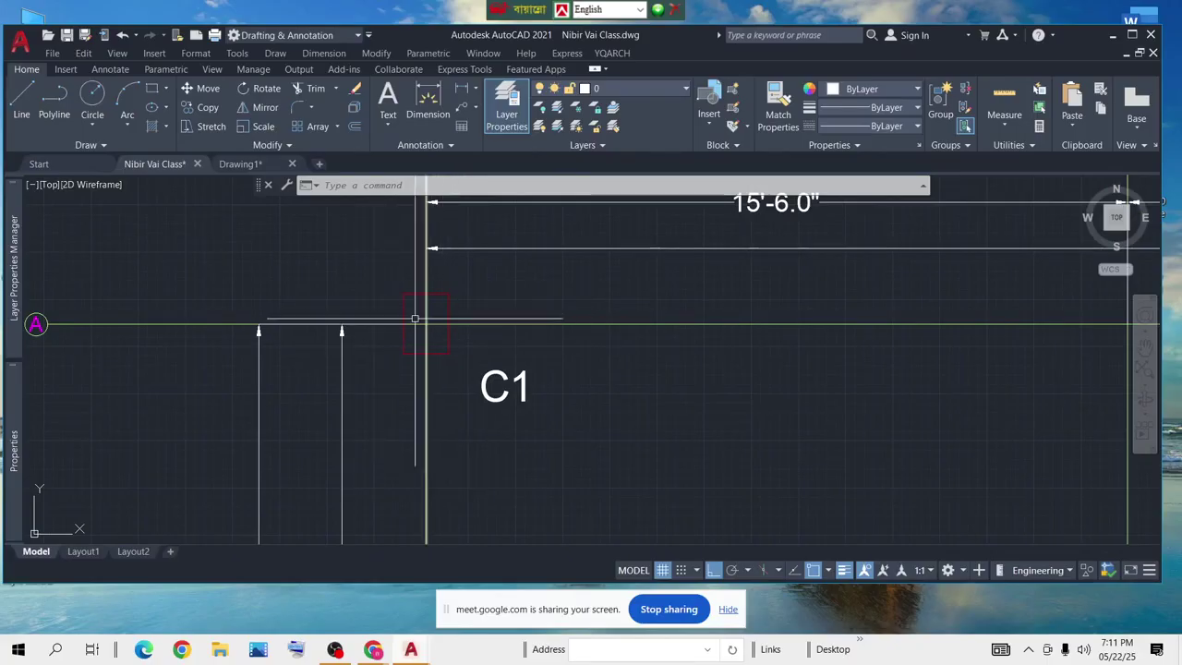
Examine the C1 and C2 columns in the column layout plan and their sizes and covering in the column schedule
{"action": "scroll", "coordinate": [418, 314], "scroll_direction": "down", "scroll_amount": 10}
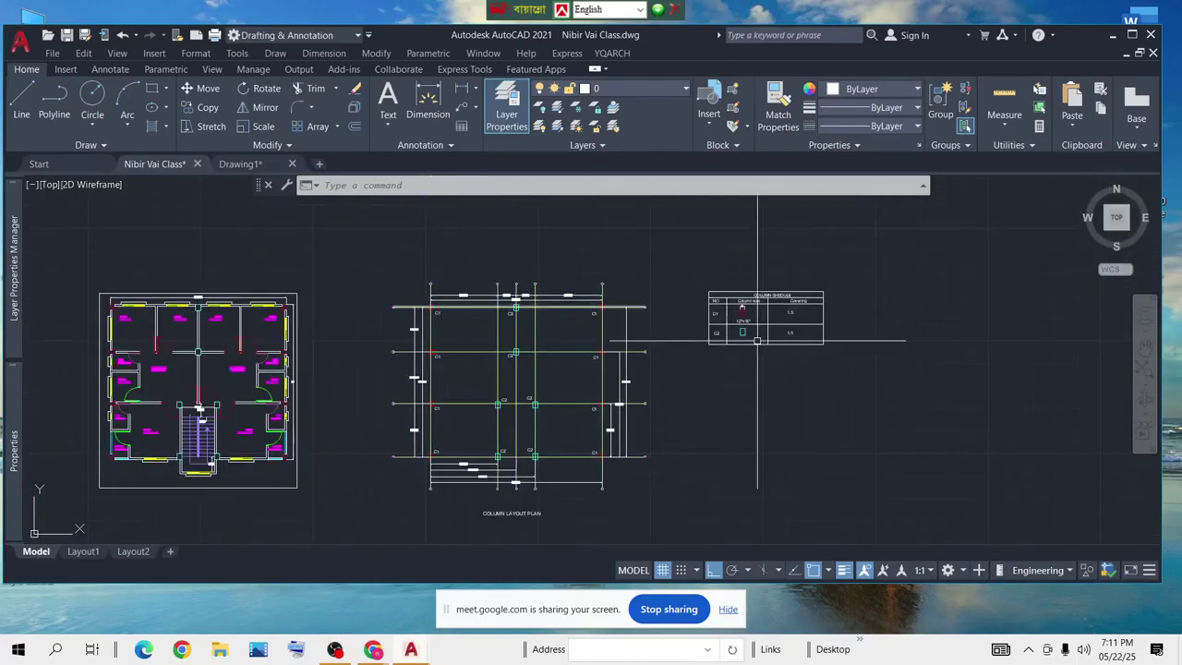
{"action": "scroll", "coordinate": [285, 296], "scroll_direction": "up", "scroll_amount": 8}
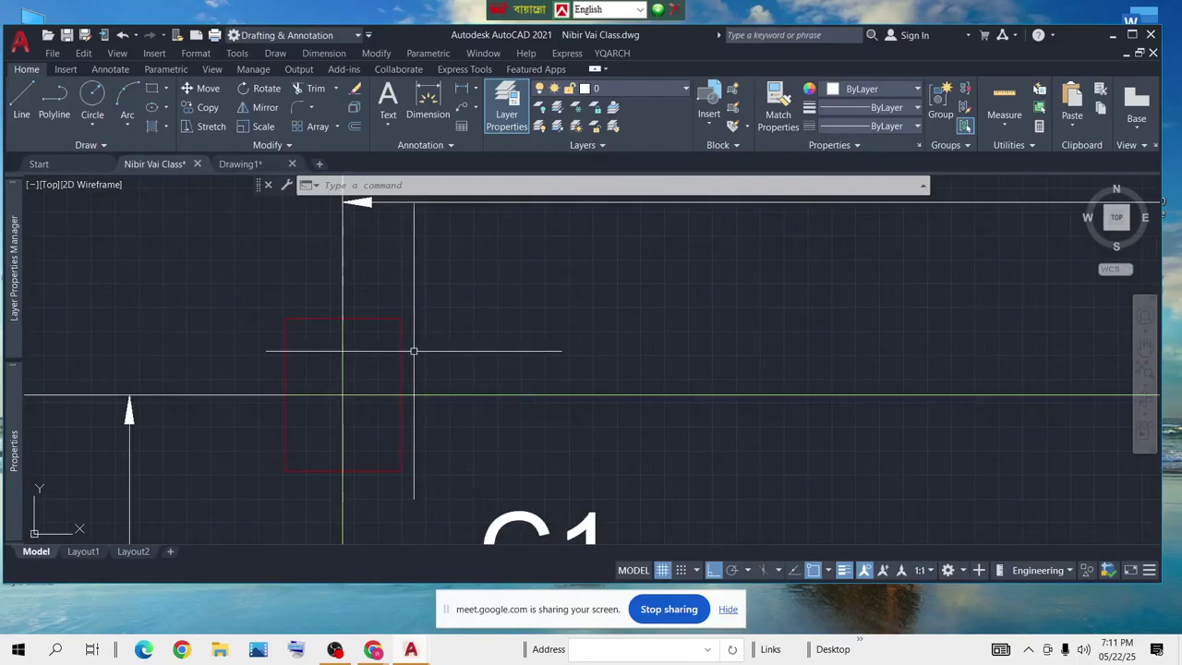
{"action": "scroll", "coordinate": [388, 338], "scroll_direction": "down", "scroll_amount": 4}
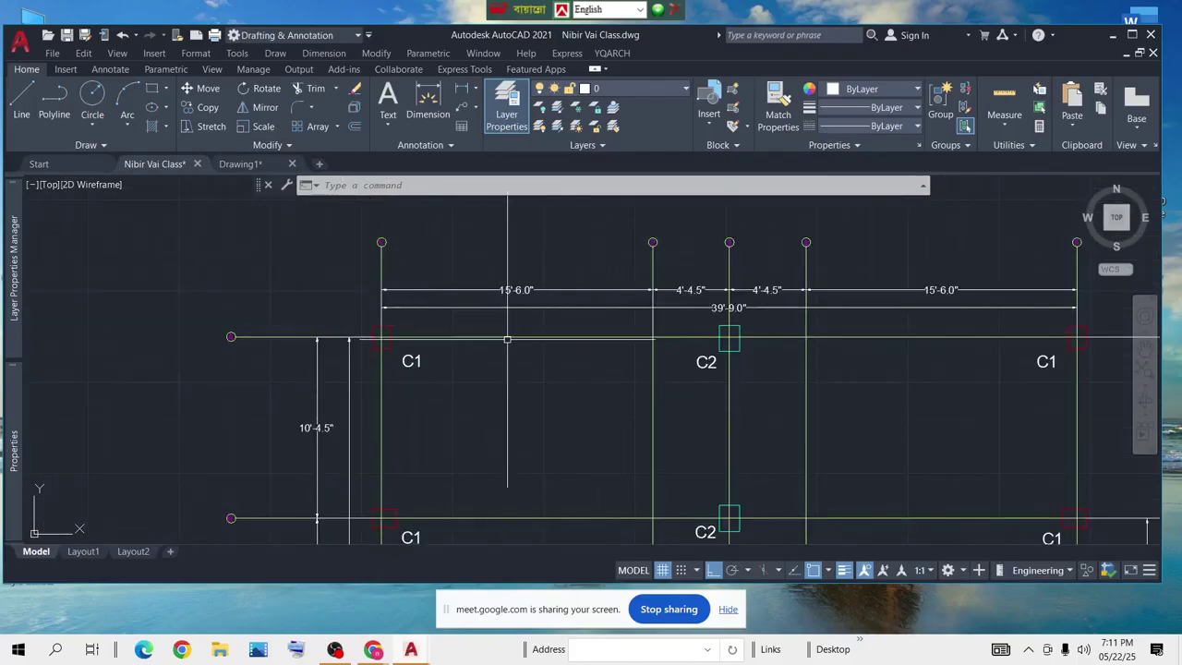
{"action": "scroll", "coordinate": [739, 338], "scroll_direction": "down", "scroll_amount": 5}
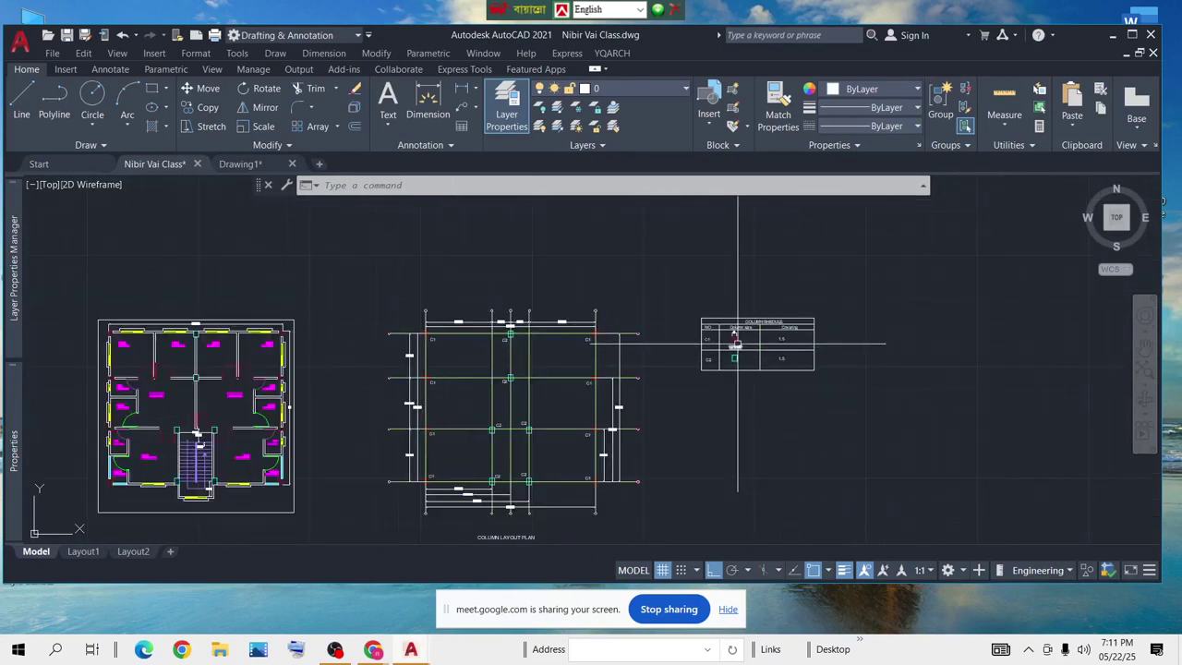
{"action": "scroll", "coordinate": [737, 338], "scroll_direction": "up", "scroll_amount": 6}
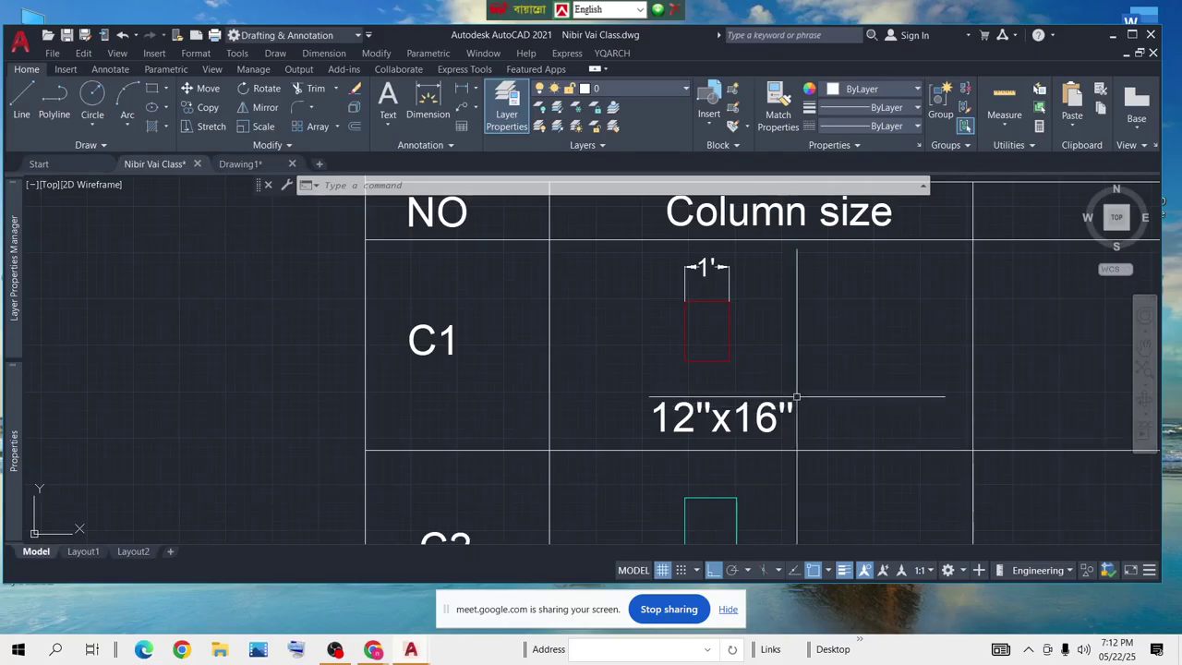
{"action": "scroll", "coordinate": [742, 345], "scroll_direction": "down", "scroll_amount": 2}
Switch to Drawing1 and examine the C1 and C2 sections below and above GL in its column schedule
{"action": "mouse_move", "coordinate": [236, 164]}
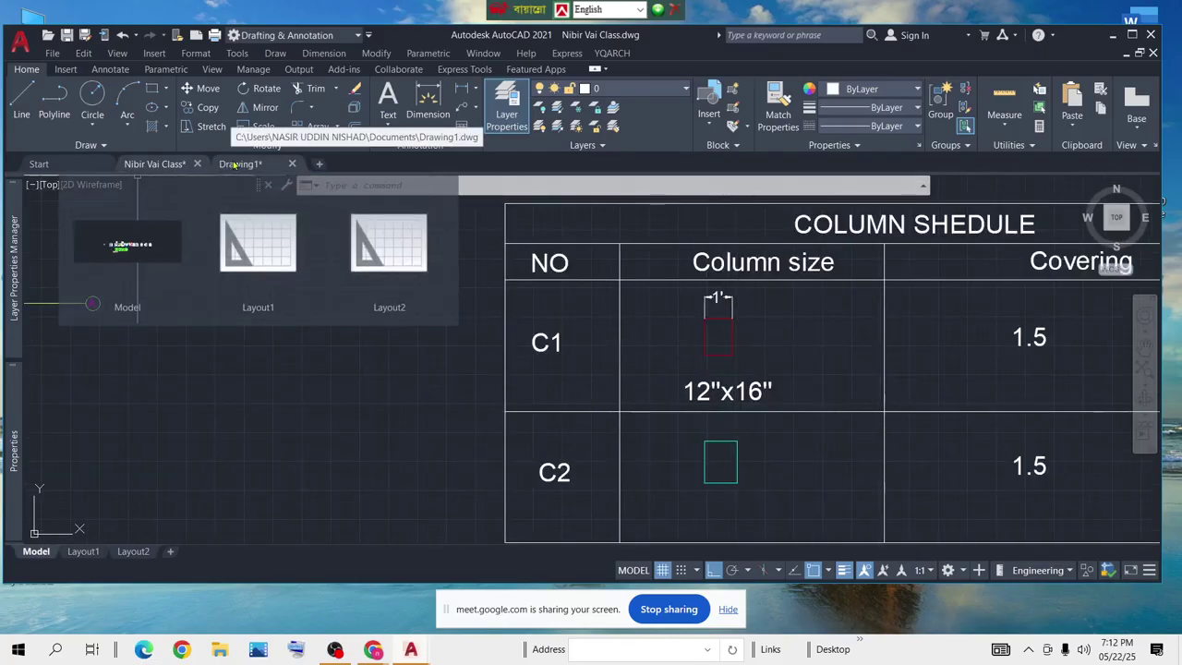
{"action": "left_click", "coordinate": [235, 165]}
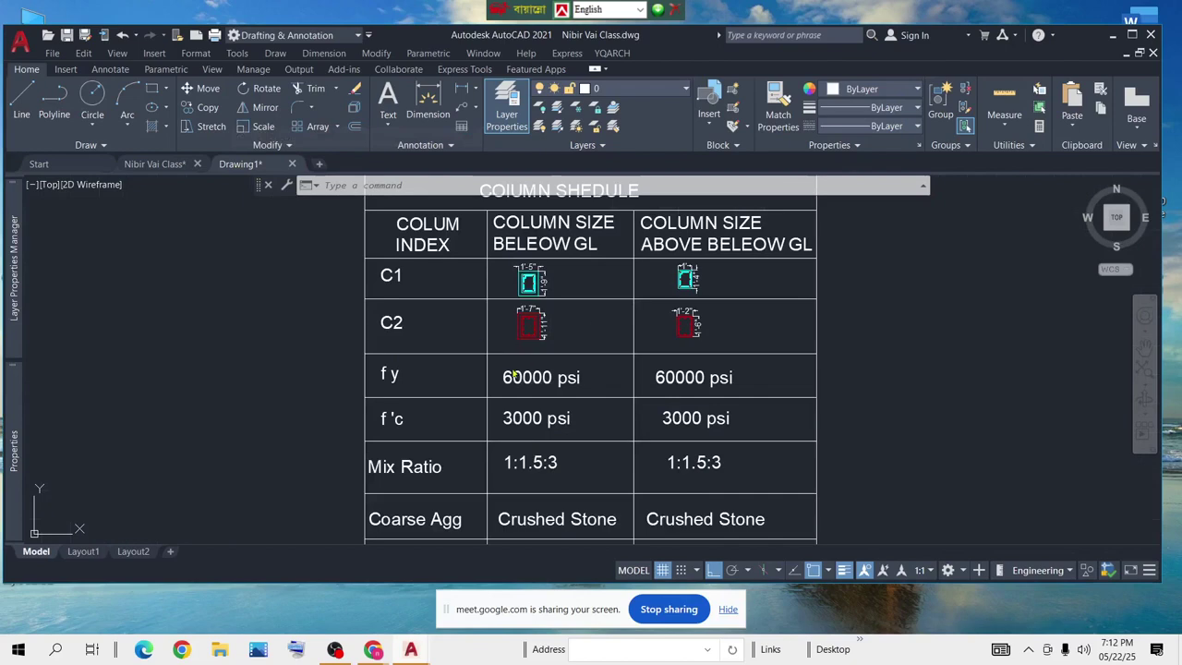
{"action": "scroll", "coordinate": [607, 393], "scroll_direction": "down", "scroll_amount": 4}
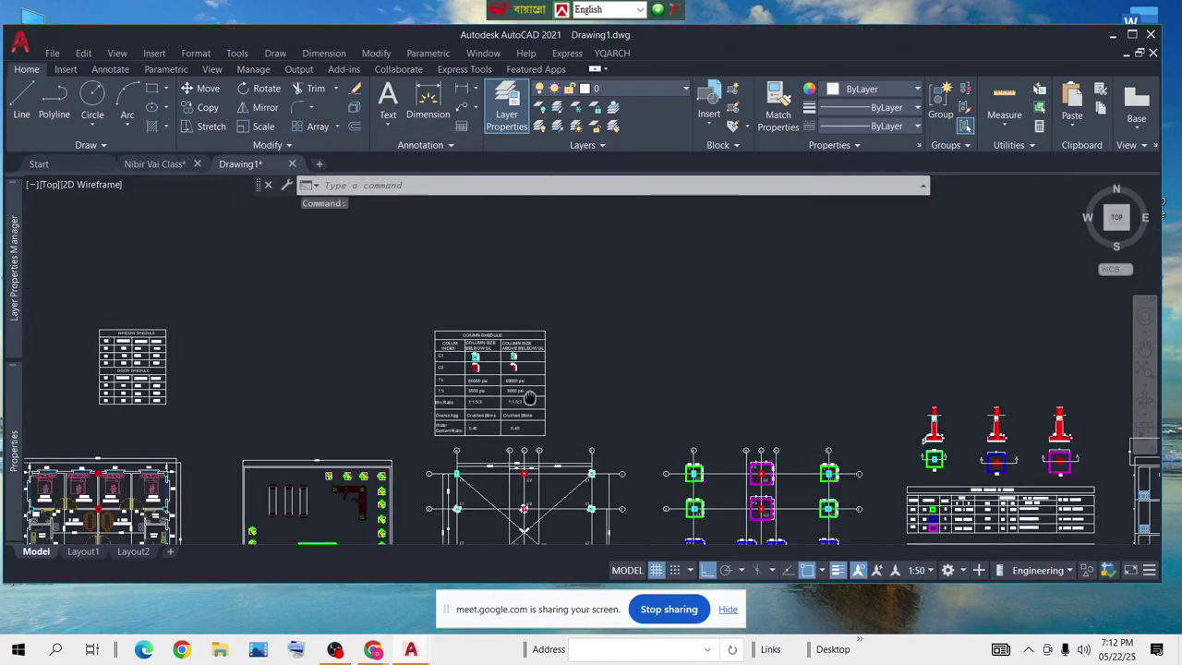
{"action": "middle_click_drag", "start_coordinate": [530, 399], "coordinate": [250, 150]}
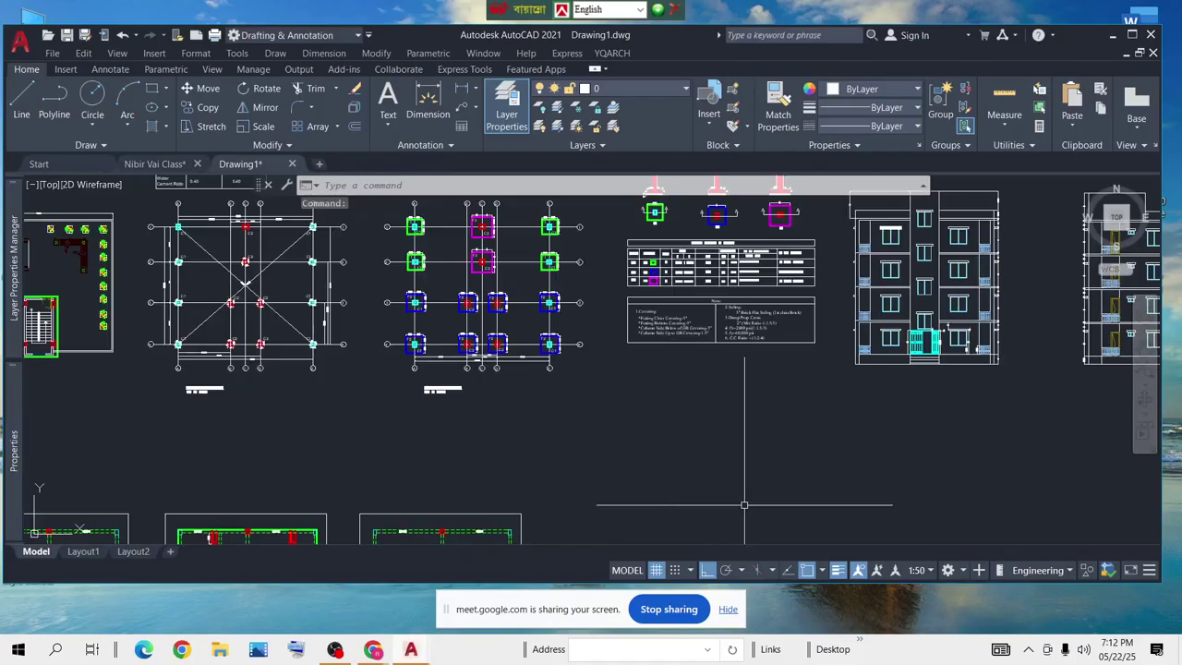
{"action": "middle_click_drag", "start_coordinate": [454, 461], "coordinate": [616, 440]}
{"action": "scroll", "coordinate": [443, 320], "scroll_direction": "down", "scroll_amount": 3}
{"action": "scroll", "coordinate": [443, 320], "scroll_direction": "up", "scroll_amount": 10}
{"action": "scroll", "coordinate": [442, 320], "scroll_direction": "down", "scroll_amount": 6}
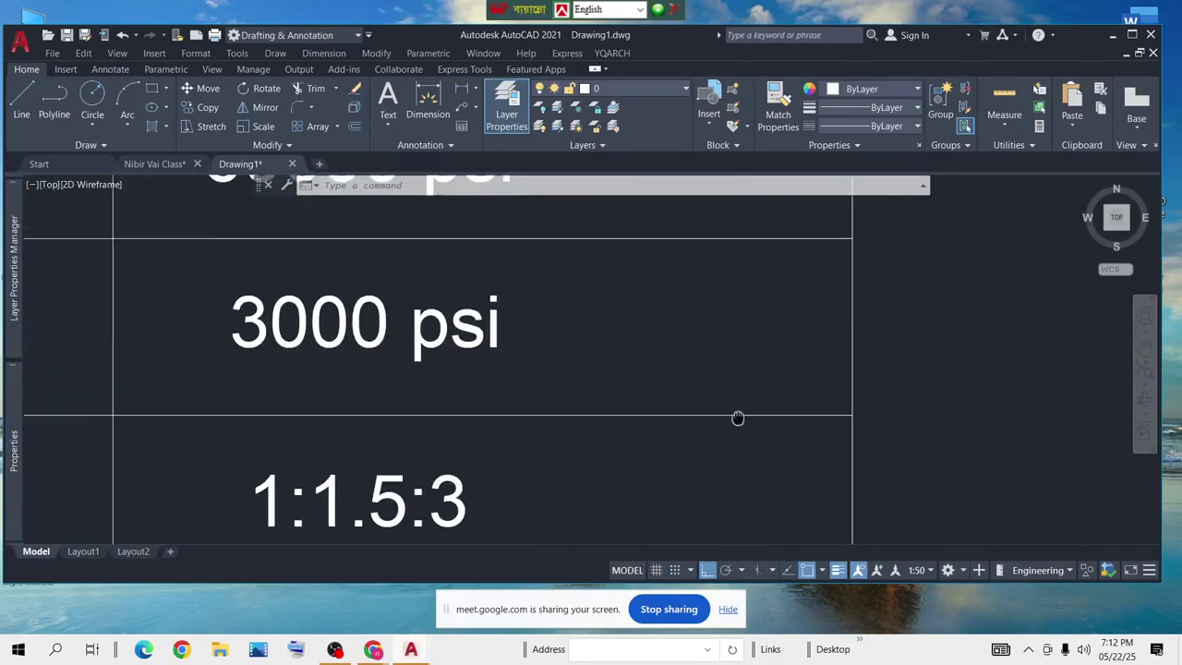
{"action": "scroll", "coordinate": [681, 338], "scroll_direction": "up", "scroll_amount": 5}
{"action": "scroll", "coordinate": [448, 284], "scroll_direction": "up", "scroll_amount": 6}
{"action": "scroll", "coordinate": [381, 282], "scroll_direction": "down", "scroll_amount": 4}
{"action": "middle_click_drag", "start_coordinate": [380, 283], "coordinate": [417, 307]}
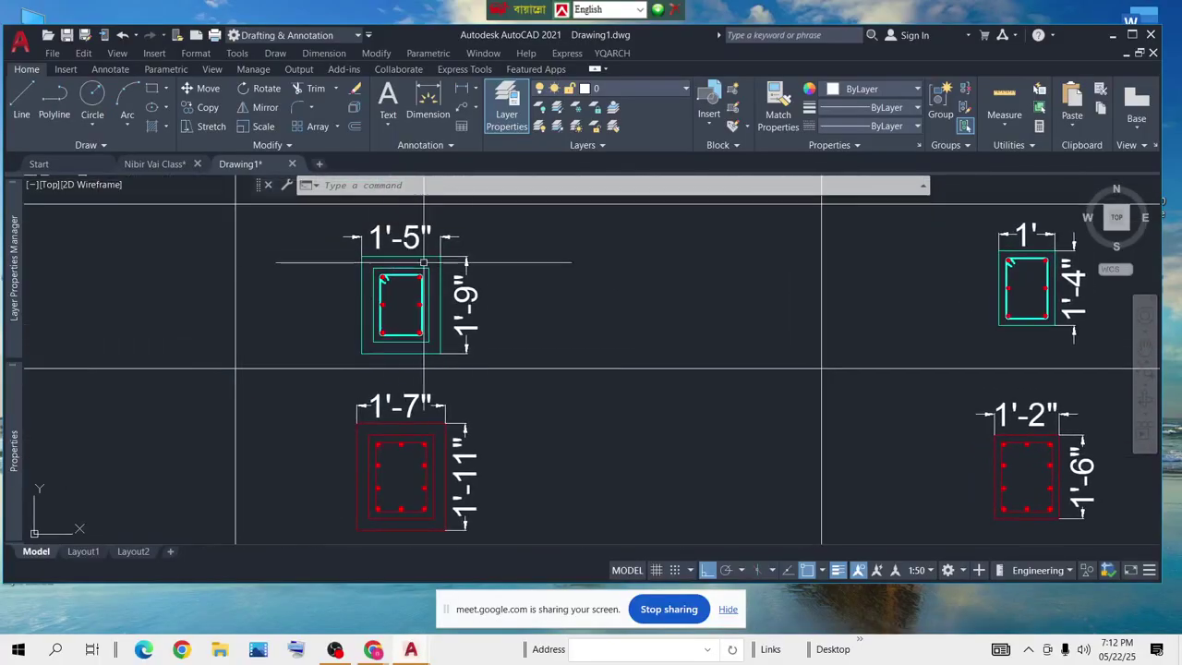
{"action": "scroll", "coordinate": [424, 262], "scroll_direction": "up", "scroll_amount": 2}
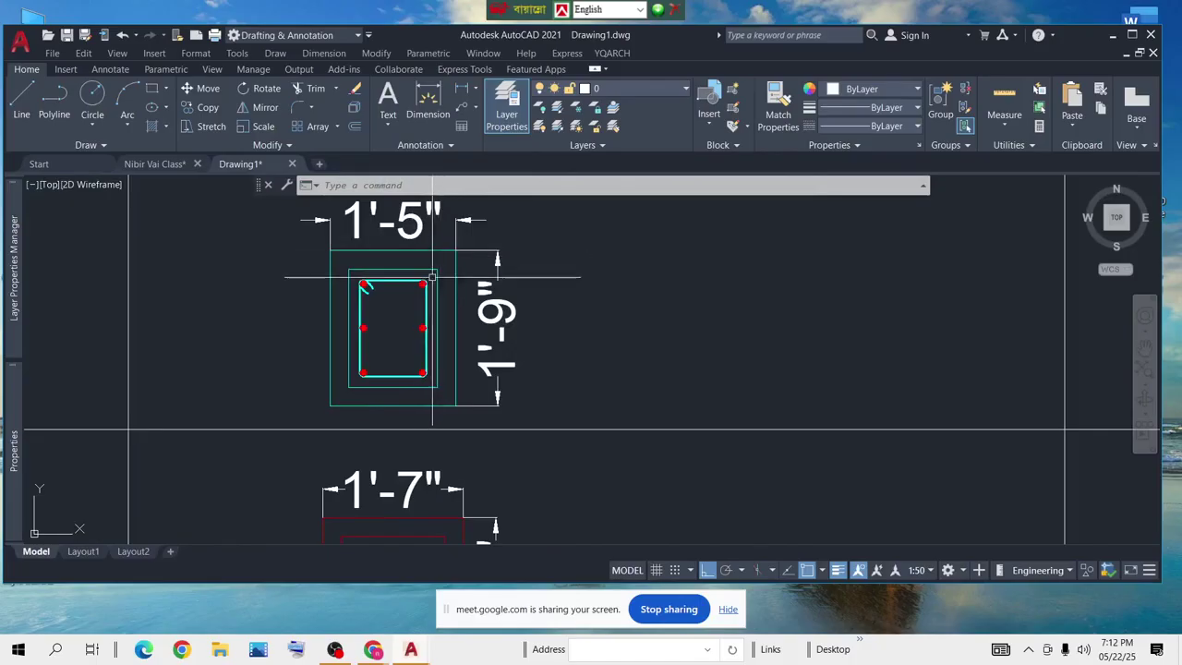
Measure the gap between the inner and outer outlines of the C1 below-GL section with a trial dimension
{"action": "left_click", "coordinate": [428, 109]}
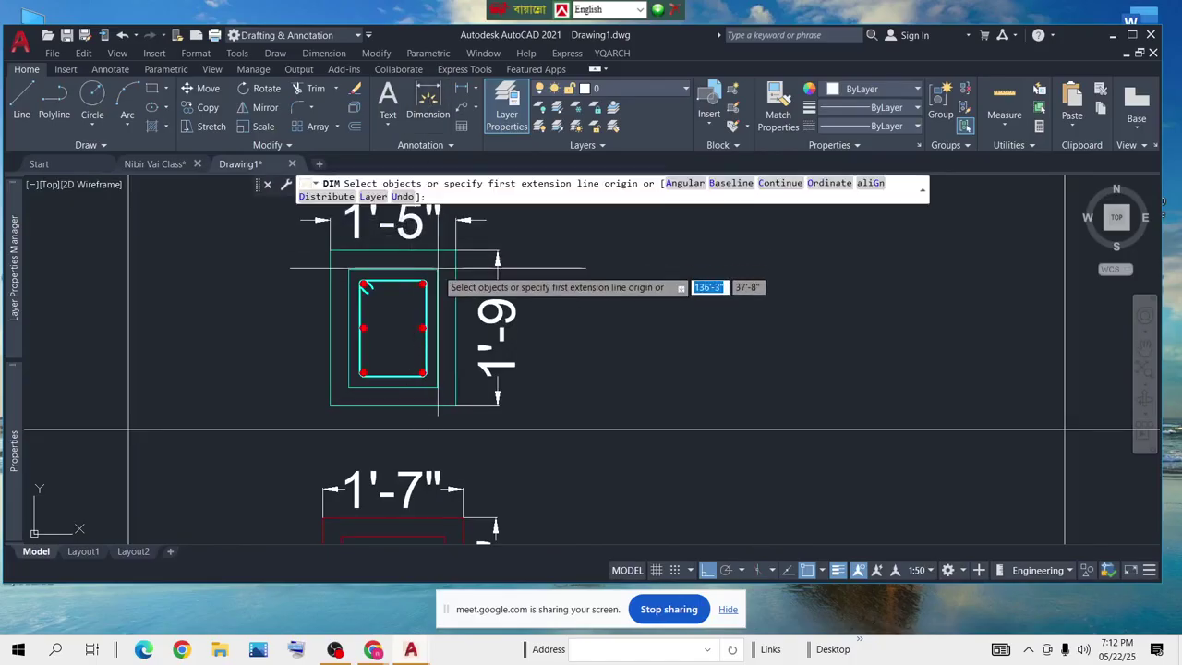
{"action": "left_click", "coordinate": [438, 270]}
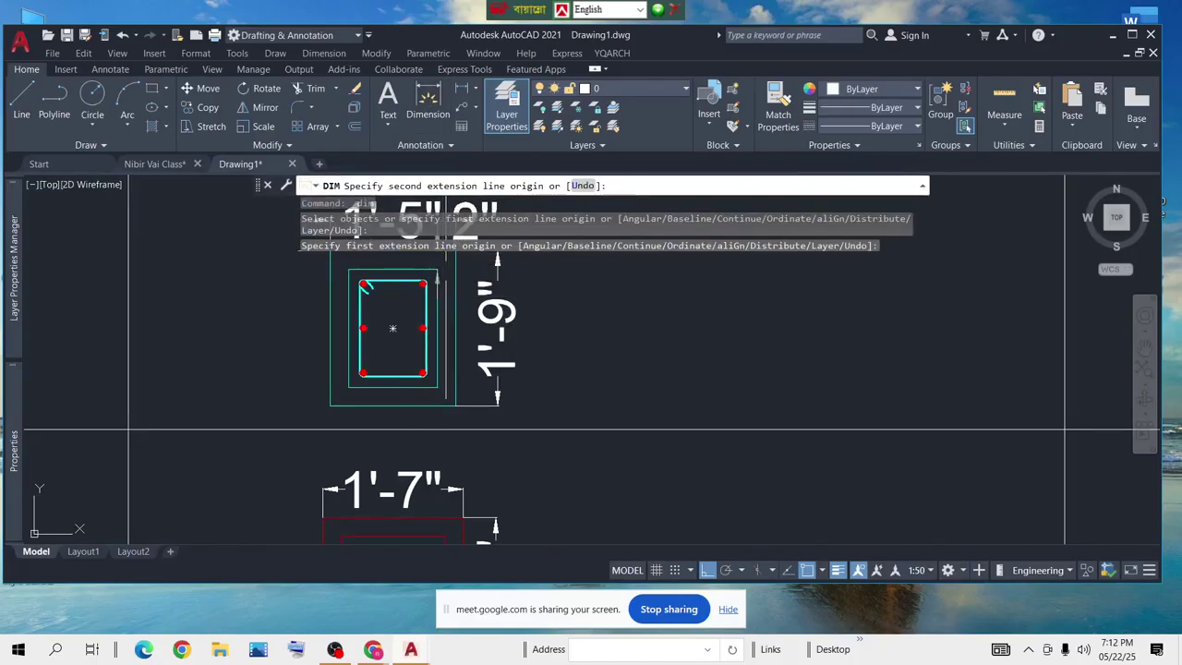
{"action": "middle_click_drag", "start_coordinate": [435, 251], "coordinate": [456, 324]}
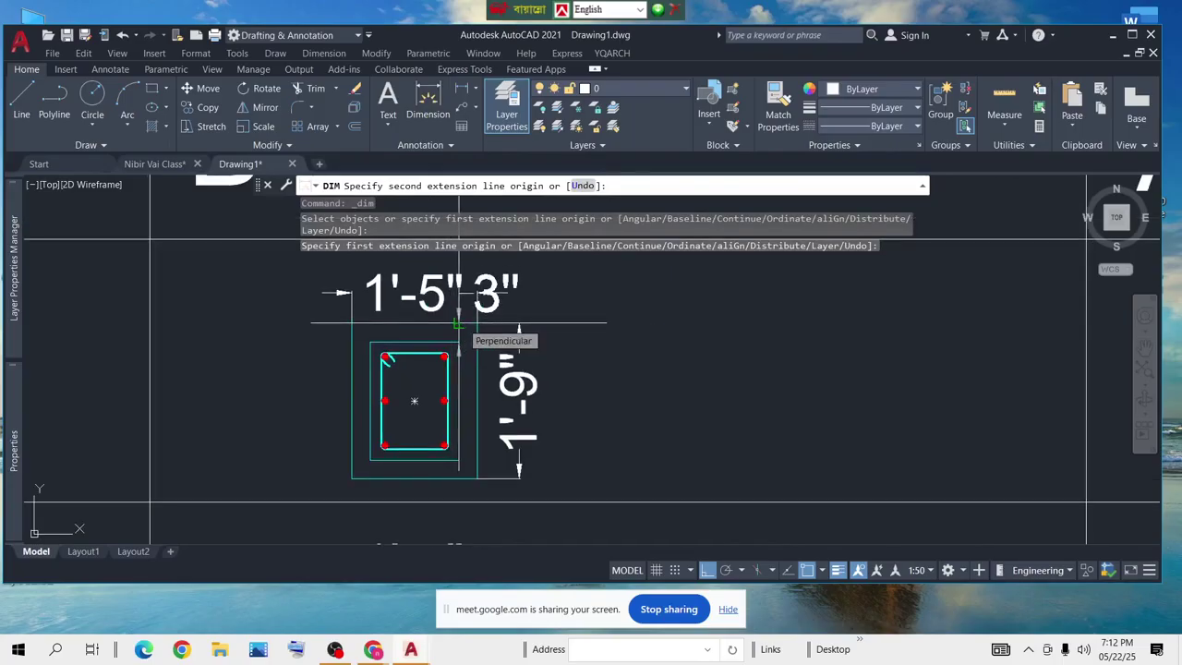
{"action": "left_click", "coordinate": [458, 323]}
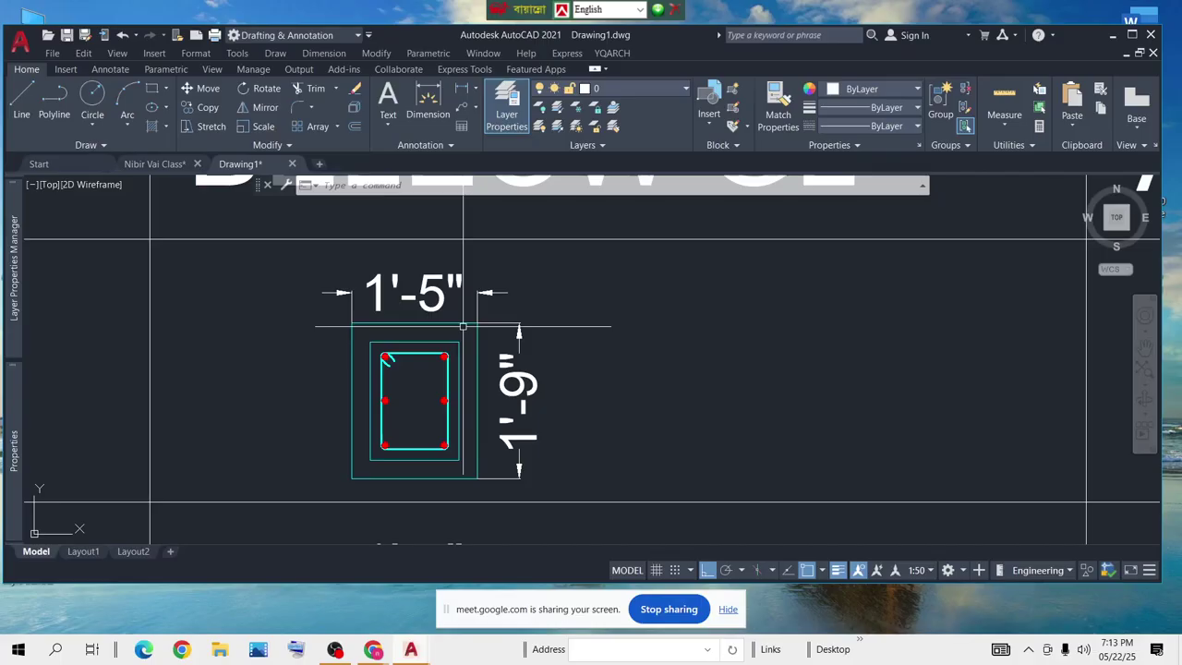
Maximize the program window and inspect the C1 below-GL section up close
{"action": "left_click", "coordinate": [1131, 35]}
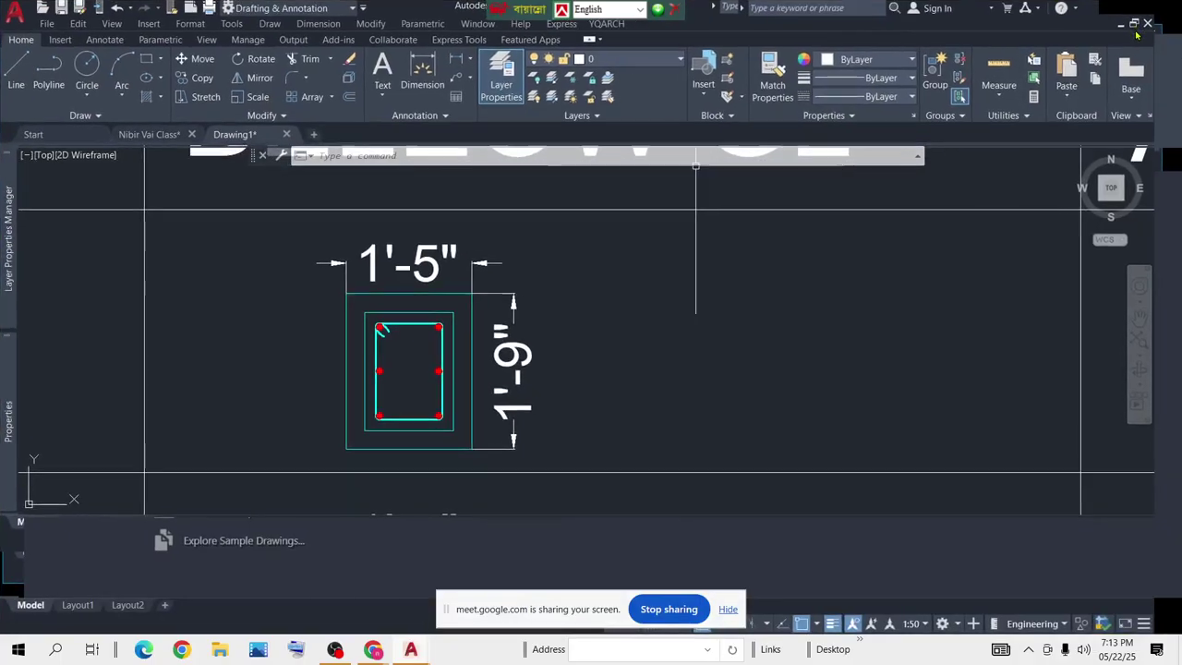
{"action": "scroll", "coordinate": [434, 377], "scroll_direction": "down", "scroll_amount": 3}
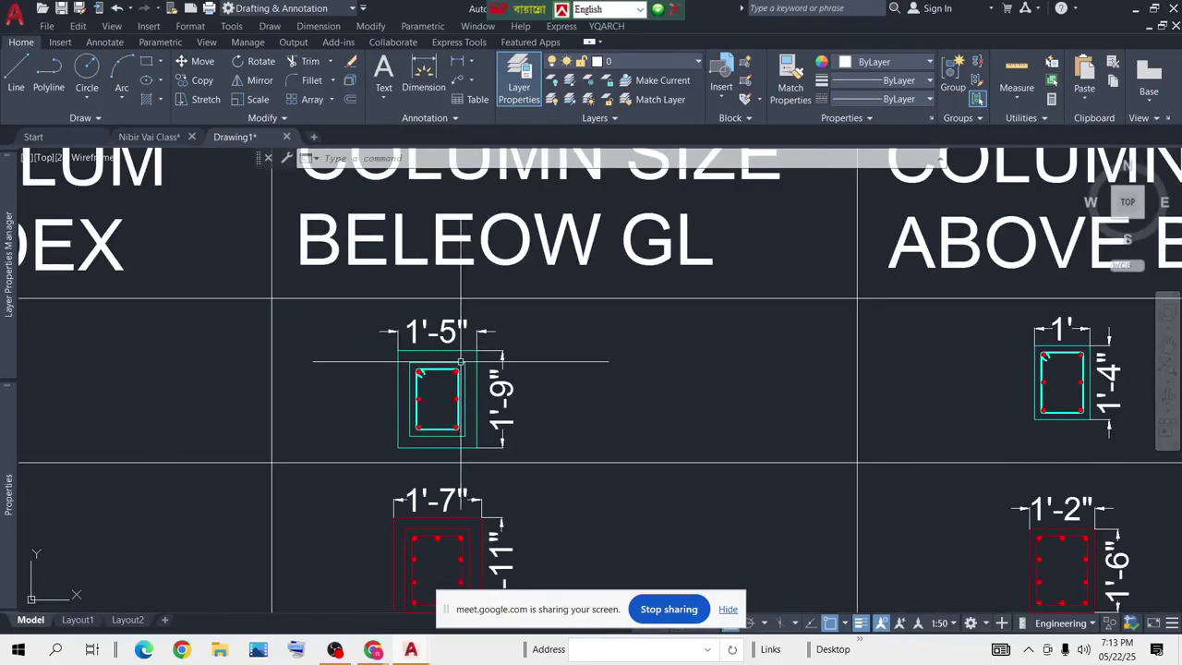
{"action": "scroll", "coordinate": [471, 351], "scroll_direction": "up", "scroll_amount": 5}
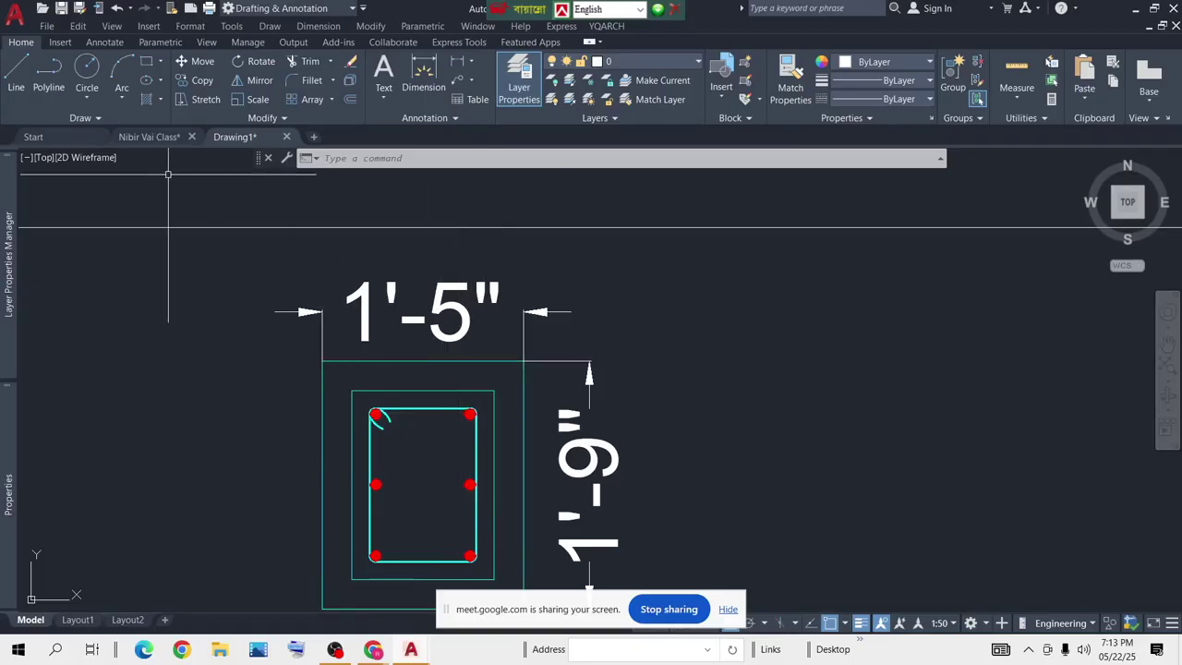
Return to the column layout drawing and trace a rectangle over the red C1 outline in the Column size cell
{"action": "left_click", "coordinate": [153, 135]}
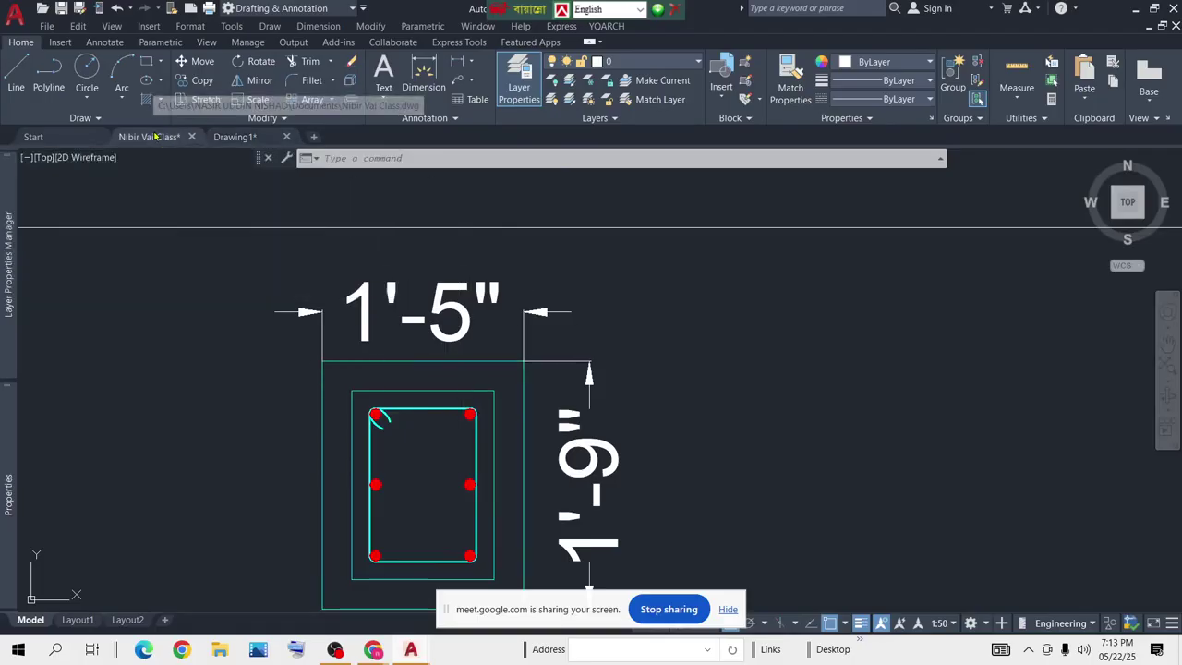
{"action": "scroll", "coordinate": [739, 338], "scroll_direction": "up", "scroll_amount": 6}
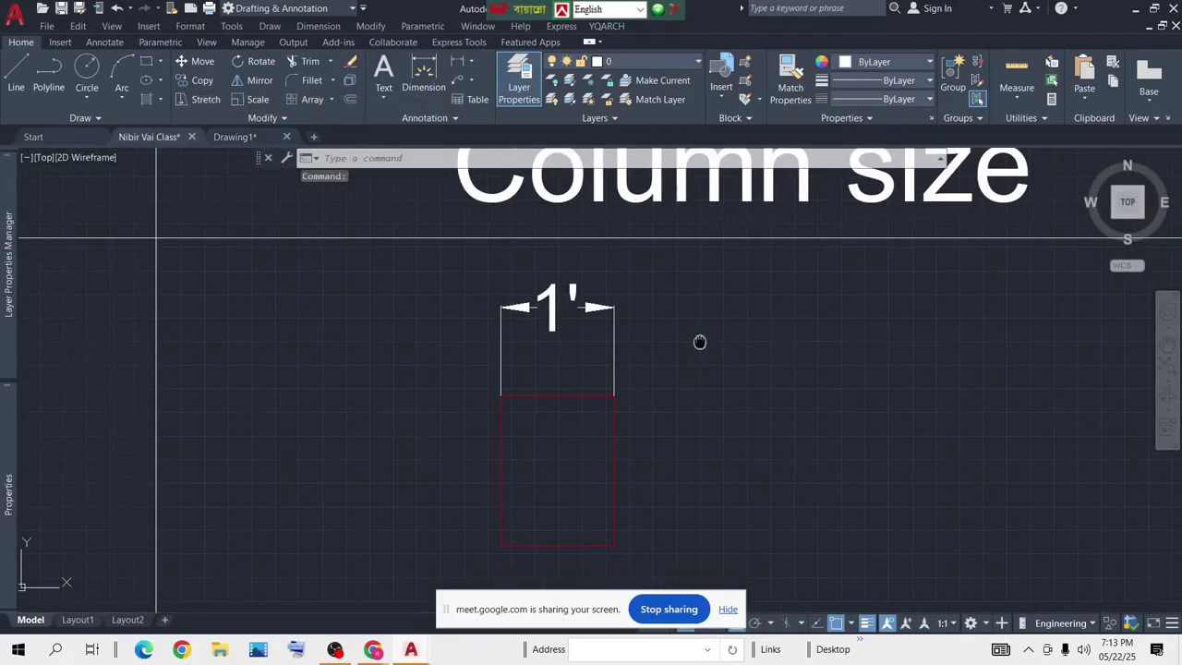
{"action": "scroll", "coordinate": [674, 351], "scroll_direction": "down", "scroll_amount": 2}
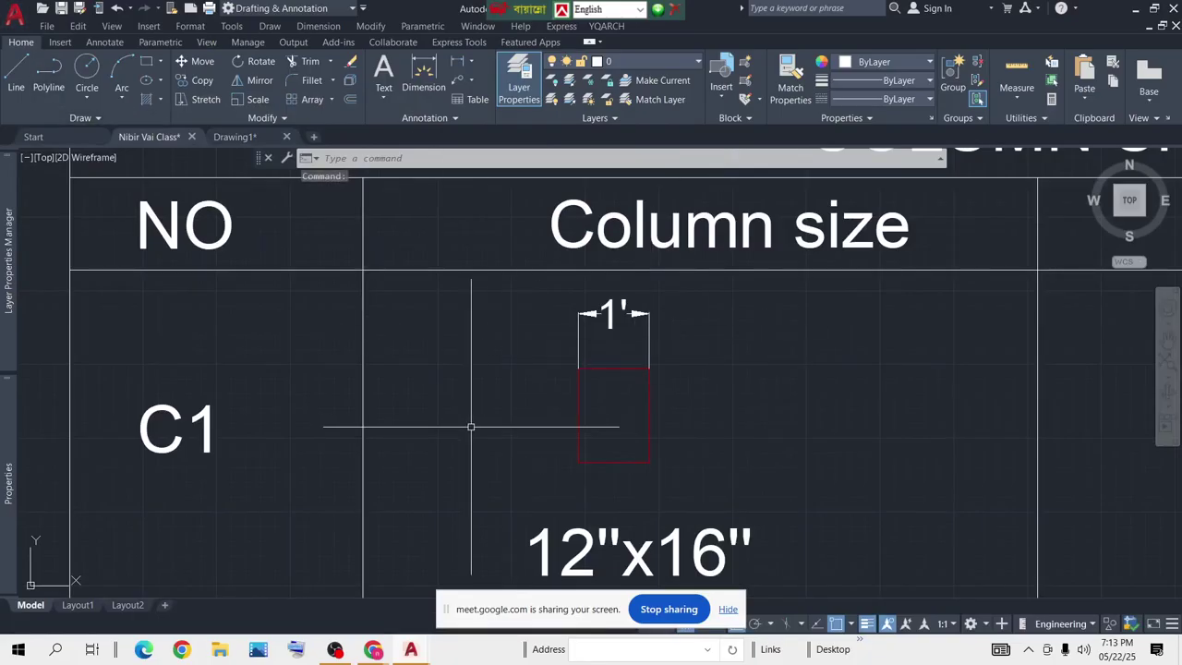
{"action": "left_click", "coordinate": [147, 63]}
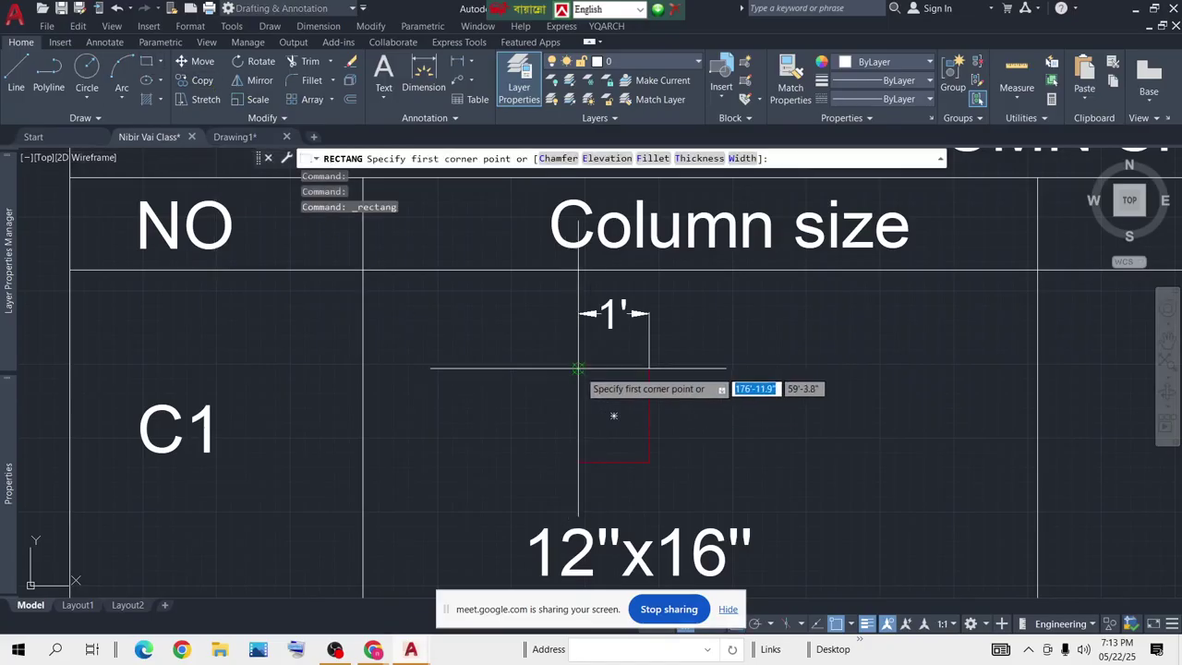
{"action": "left_click", "coordinate": [579, 369]}
{"action": "left_click", "coordinate": [649, 462]}
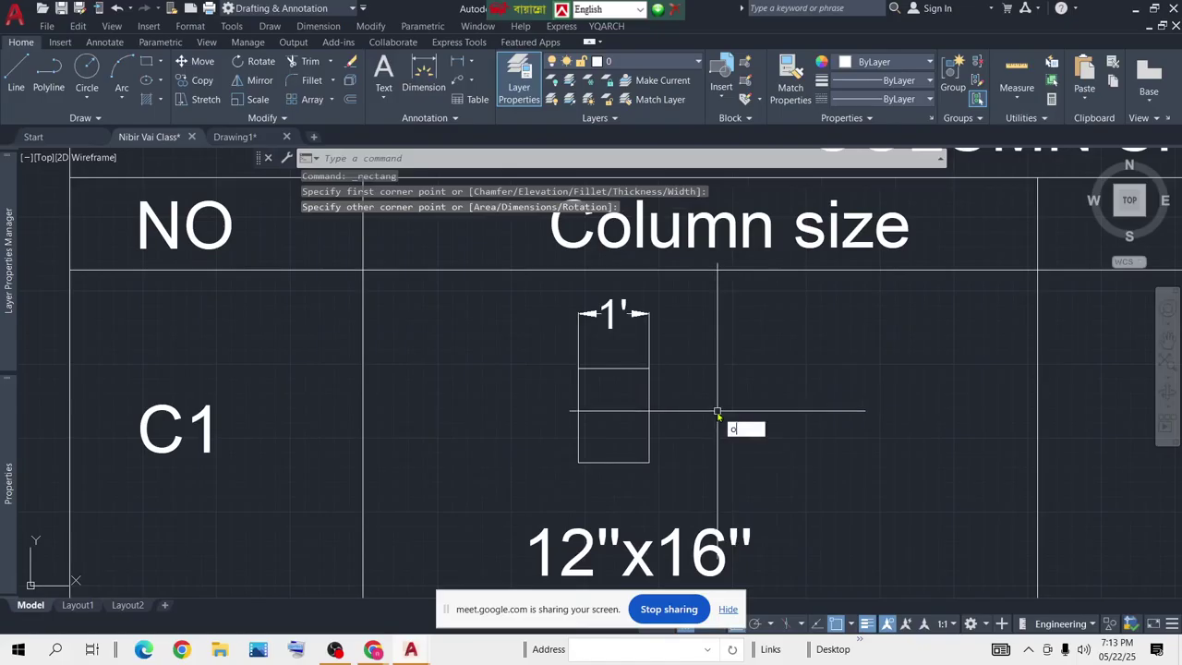
Offset the traced C1 rectangle outward by 3 inches
{"action": "key", "text": "Return"}
{"action": "type", "text": "3"}
{"action": "key", "text": "Return"}
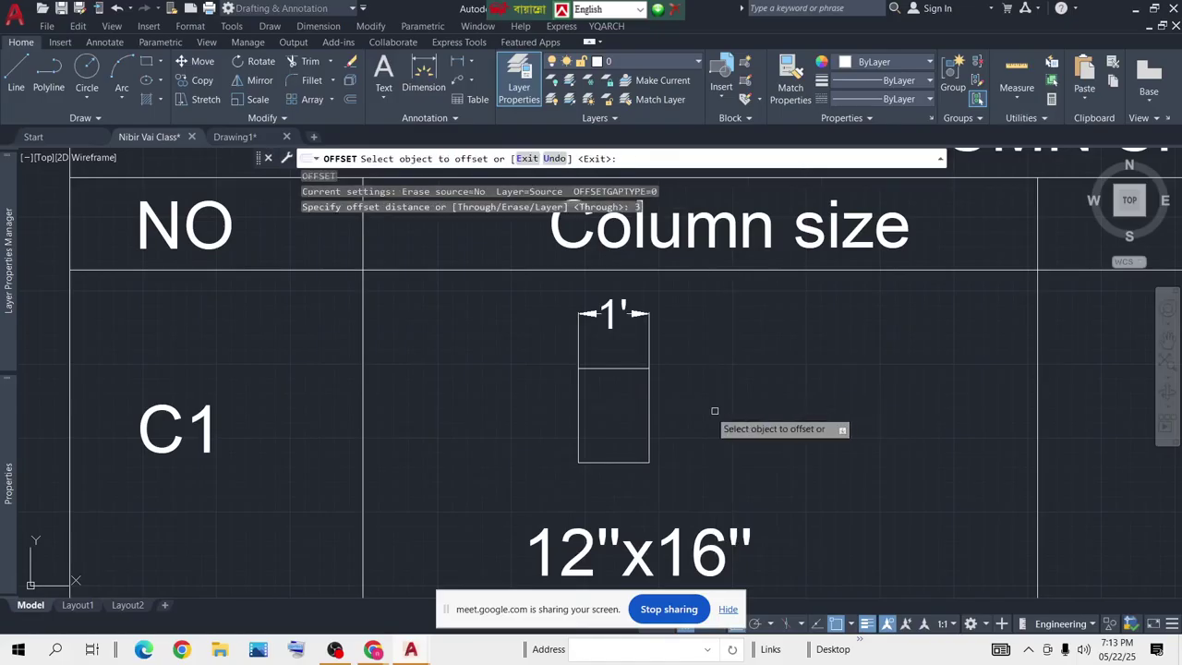
{"action": "left_click", "coordinate": [650, 399]}
{"action": "left_click", "coordinate": [757, 413]}
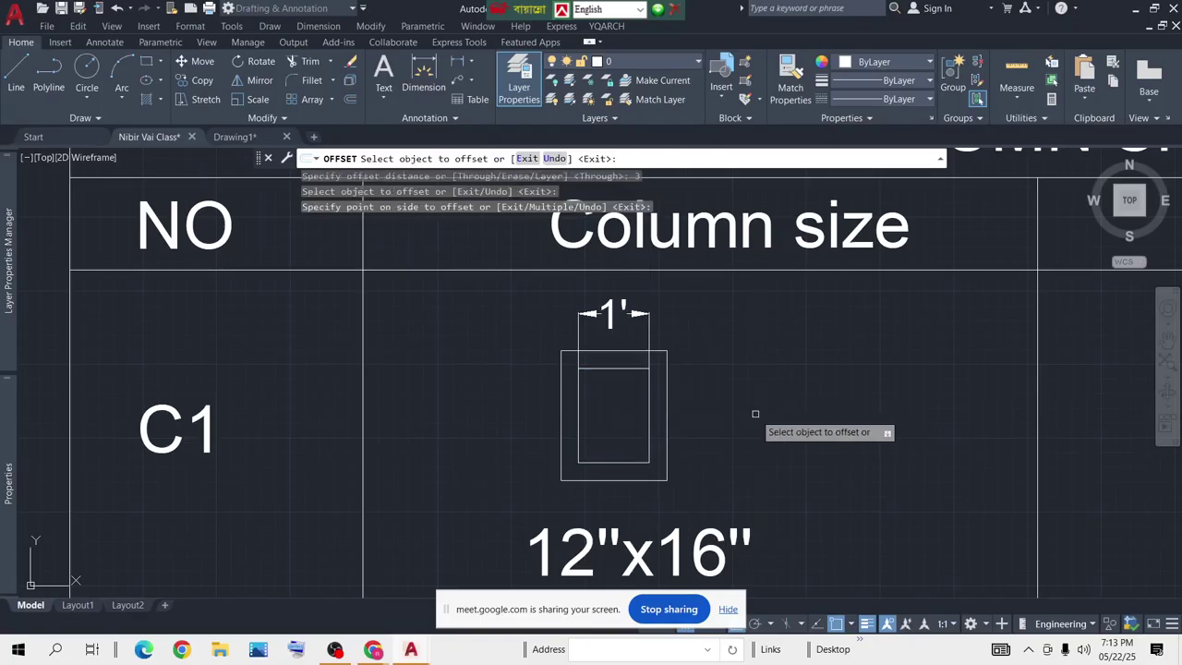
{"action": "key", "text": "Return"}
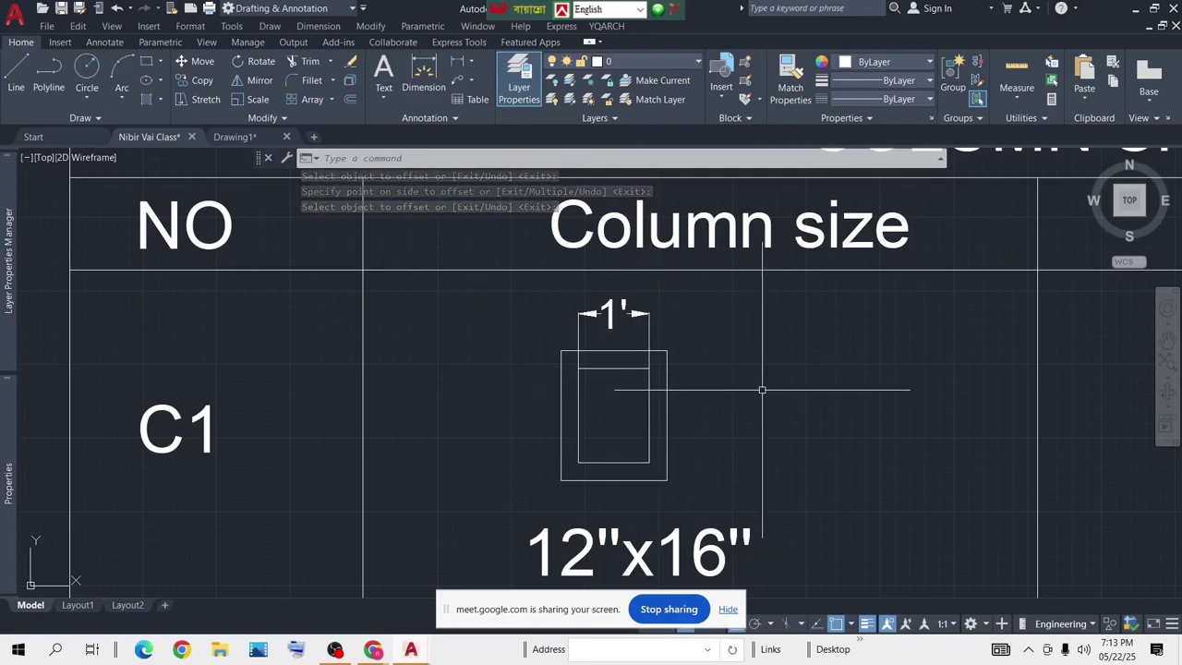
Offset the traced C1 rectangle inward by 1.5 inches for the covering
{"action": "type", "text": "o"}
{"action": "key", "text": "Return"}
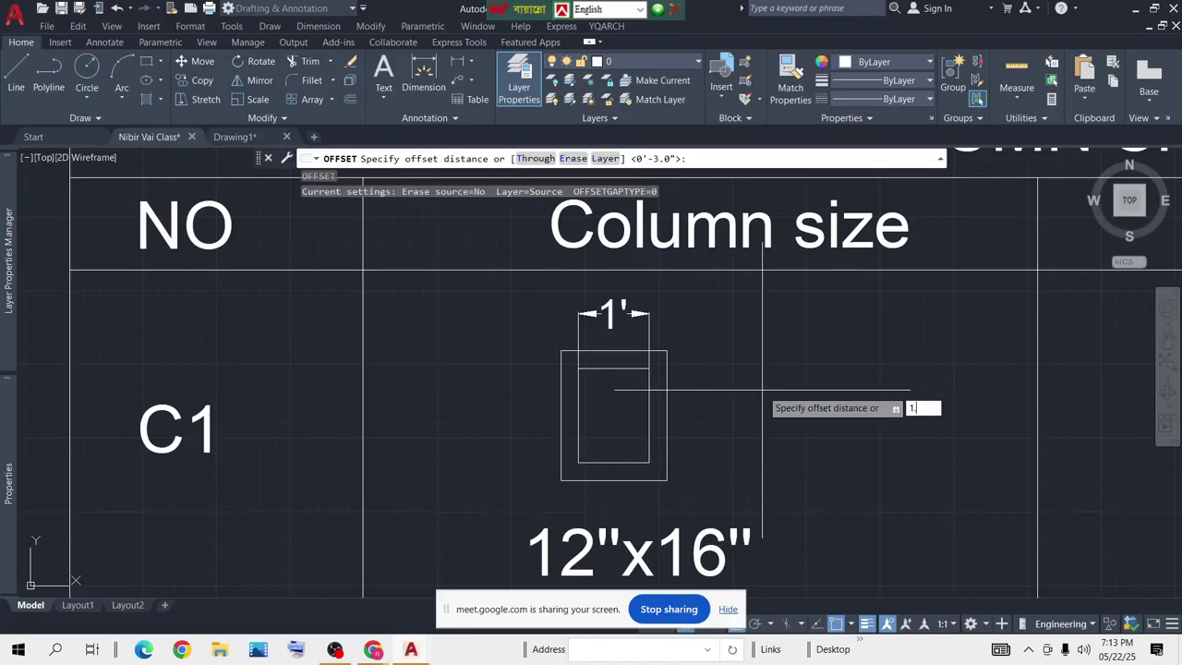
{"action": "type", "text": "1.5"}
{"action": "key", "text": "Return"}
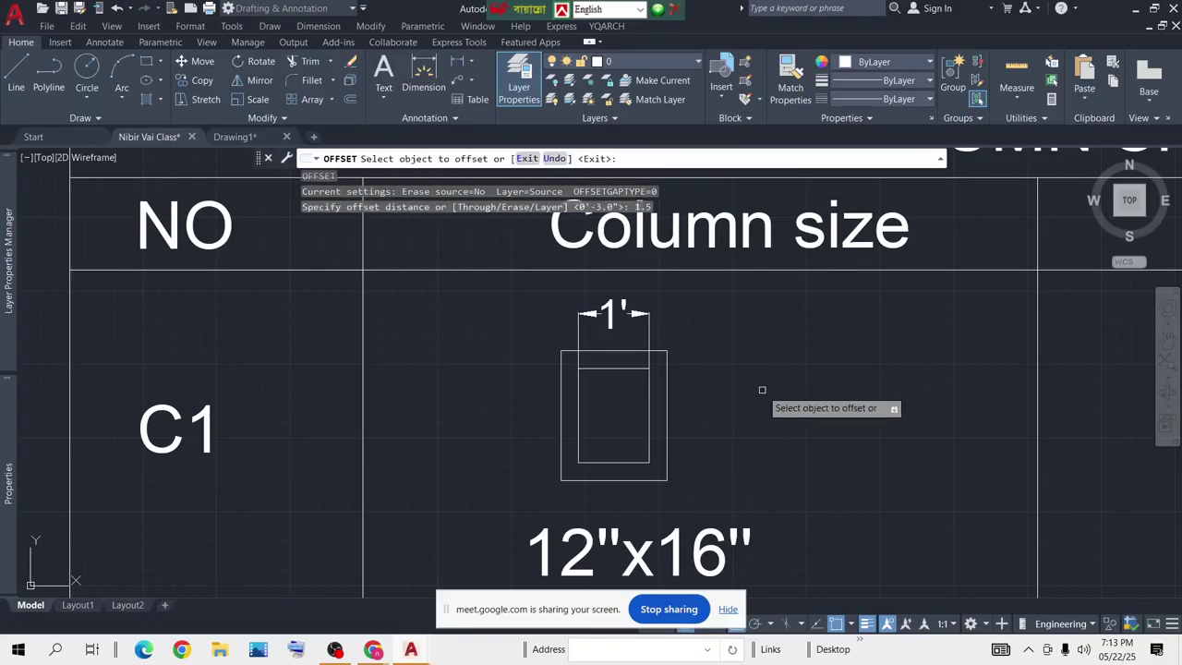
{"action": "left_click", "coordinate": [649, 405]}
{"action": "left_click", "coordinate": [607, 402]}
{"action": "key", "text": "Escape"}
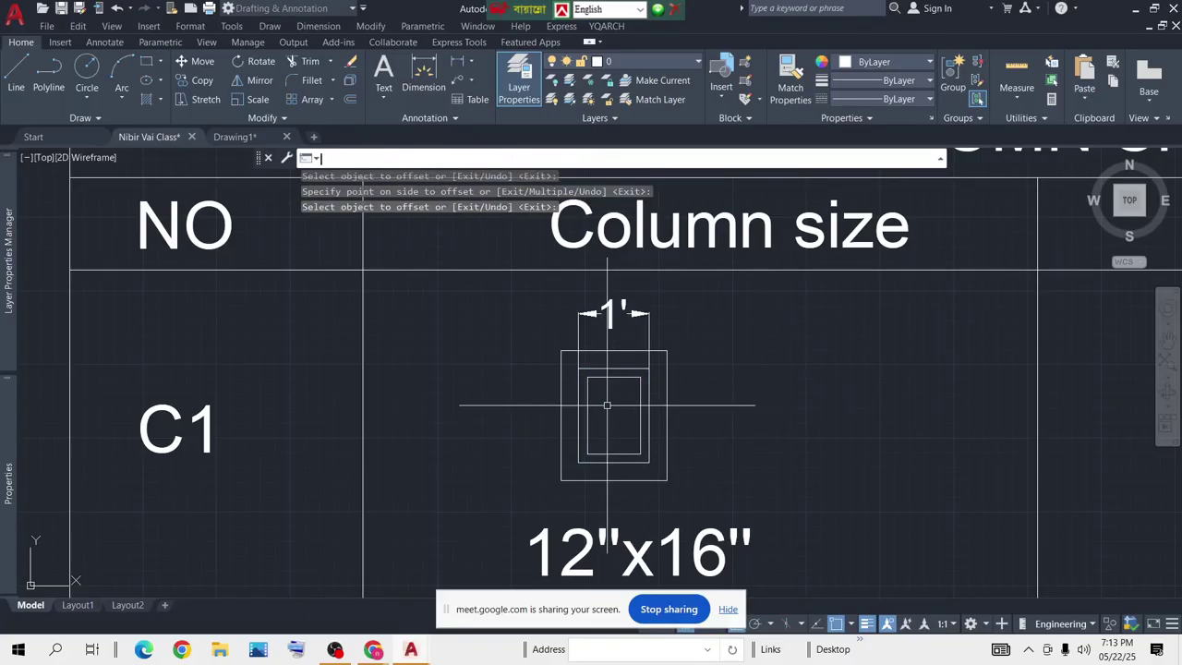
Erase the traced white rectangle lying over the red C1 outline
{"action": "scroll", "coordinate": [599, 383], "scroll_direction": "up", "scroll_amount": 4}
{"action": "left_click", "coordinate": [627, 340]}
{"action": "key", "text": "Delete"}
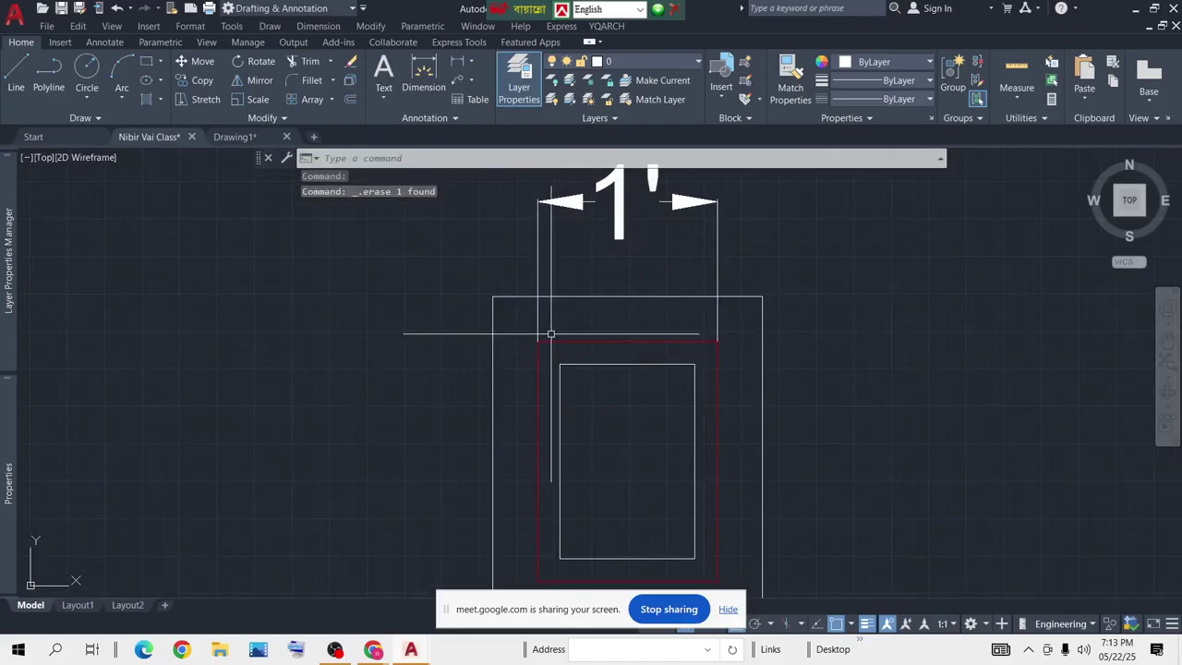
Dimension the height of the red C1 outline, placing the dimension line to the right of the outer rectangle
{"action": "scroll", "coordinate": [559, 329], "scroll_direction": "down", "scroll_amount": 2}
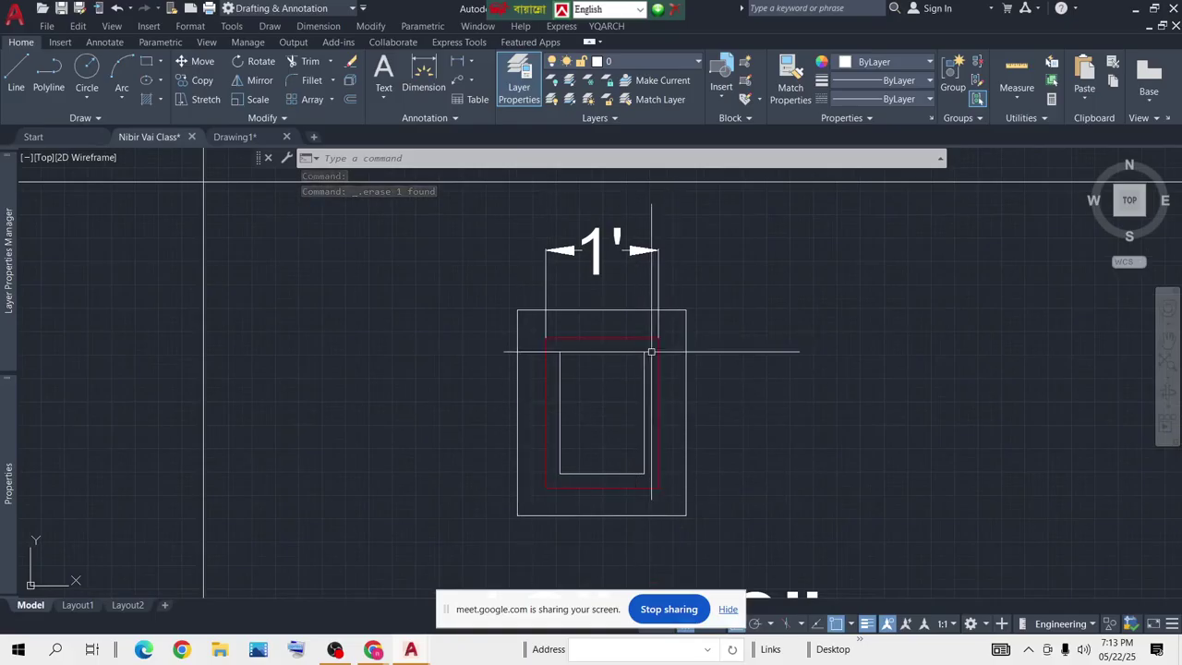
{"action": "left_click", "coordinate": [423, 77]}
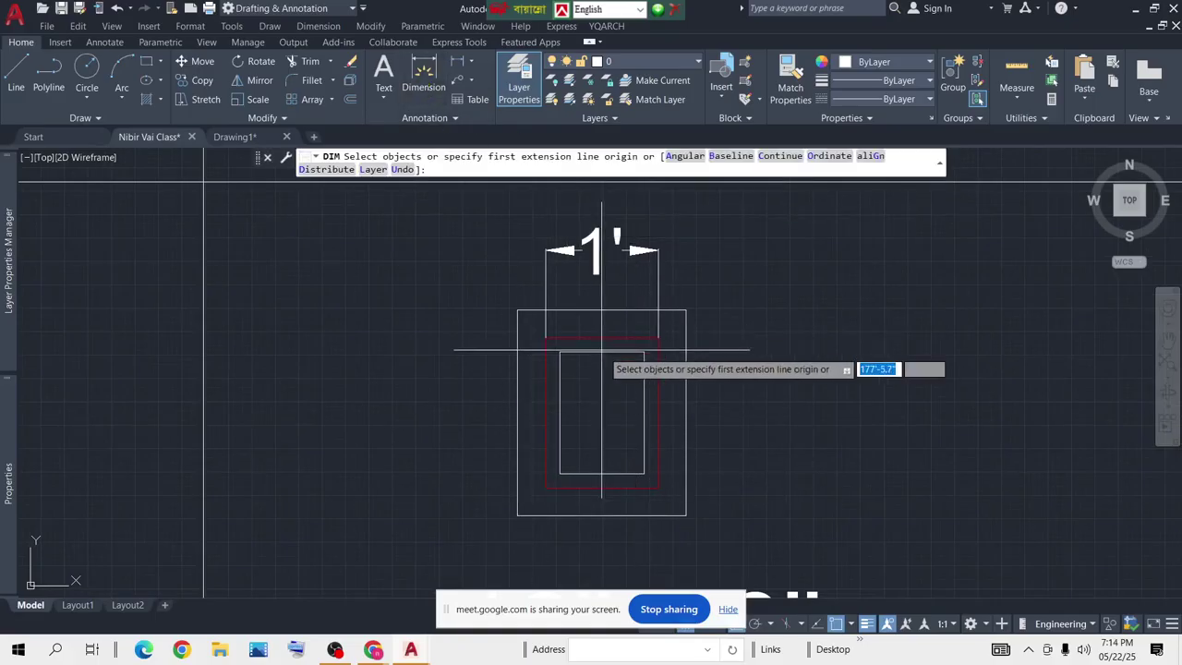
{"action": "left_click", "coordinate": [658, 339]}
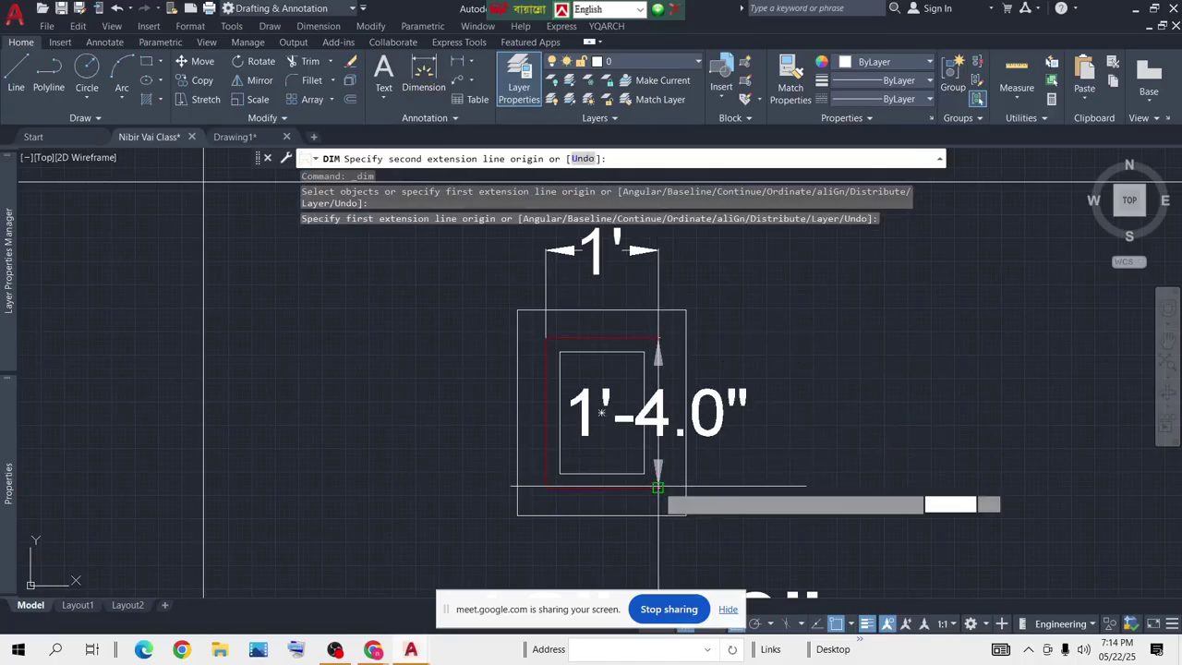
{"action": "left_click", "coordinate": [658, 485]}
{"action": "left_click", "coordinate": [804, 489]}
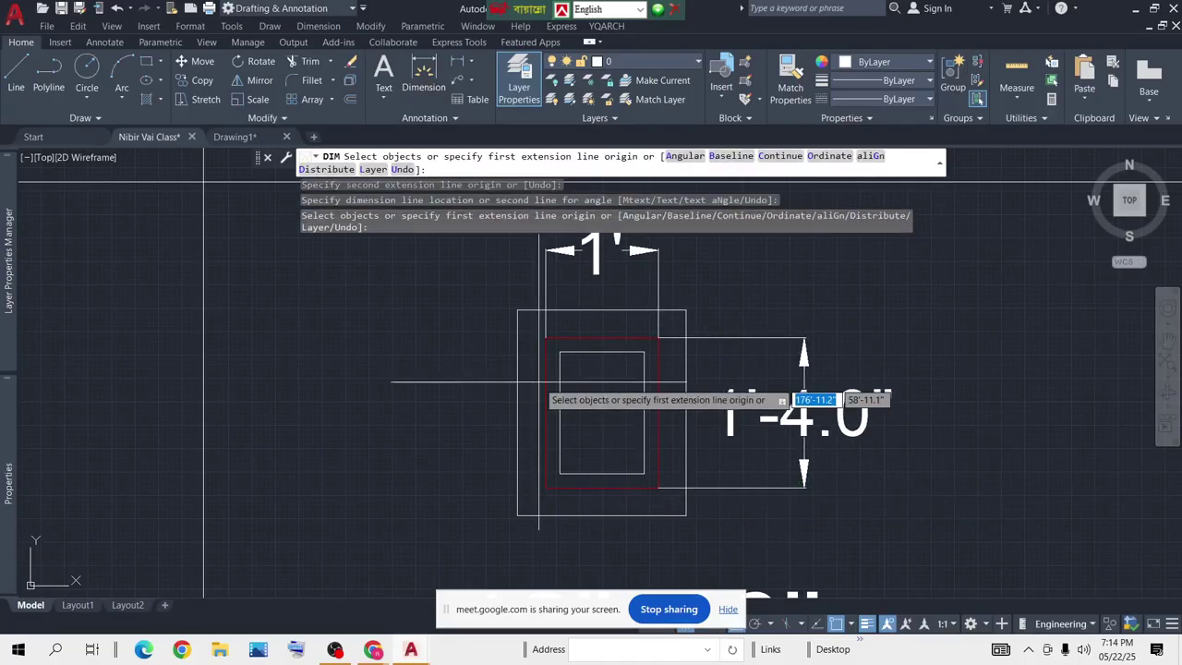
Change the colour of the inner covering rectangle of the C1 section to red
{"action": "key", "text": "Escape"}
{"action": "scroll", "coordinate": [582, 353], "scroll_direction": "up", "scroll_amount": 4}
{"action": "scroll", "coordinate": [597, 351], "scroll_direction": "down", "scroll_amount": 2}
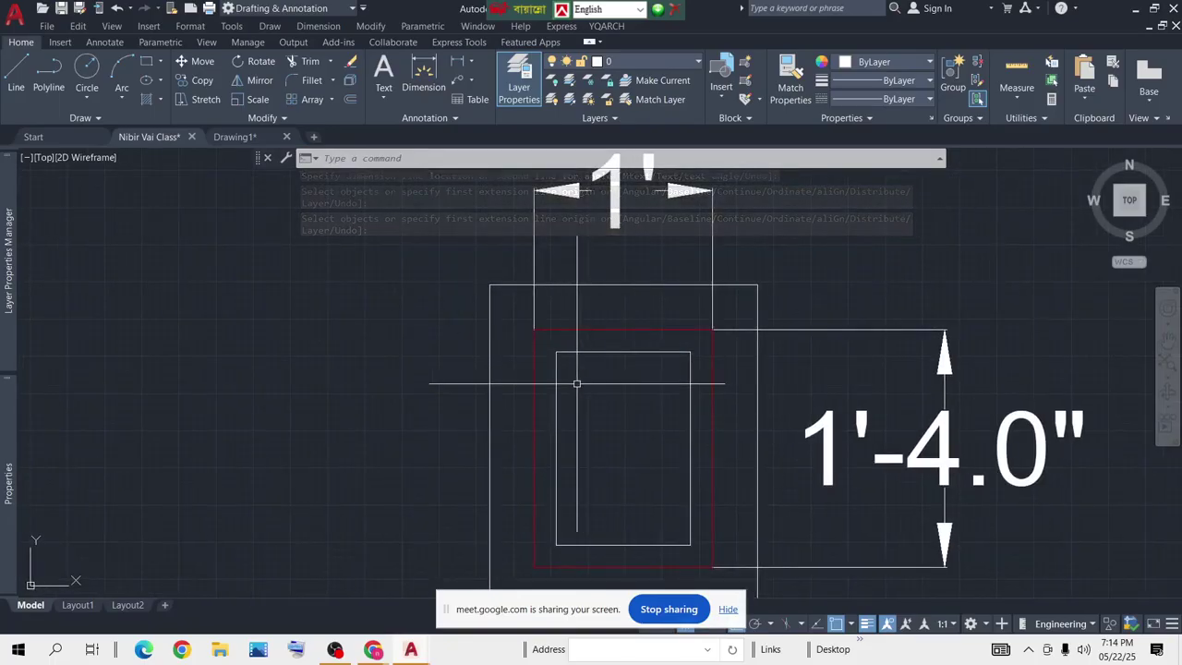
{"action": "left_click", "coordinate": [624, 346]}
{"action": "left_click", "coordinate": [575, 378]}
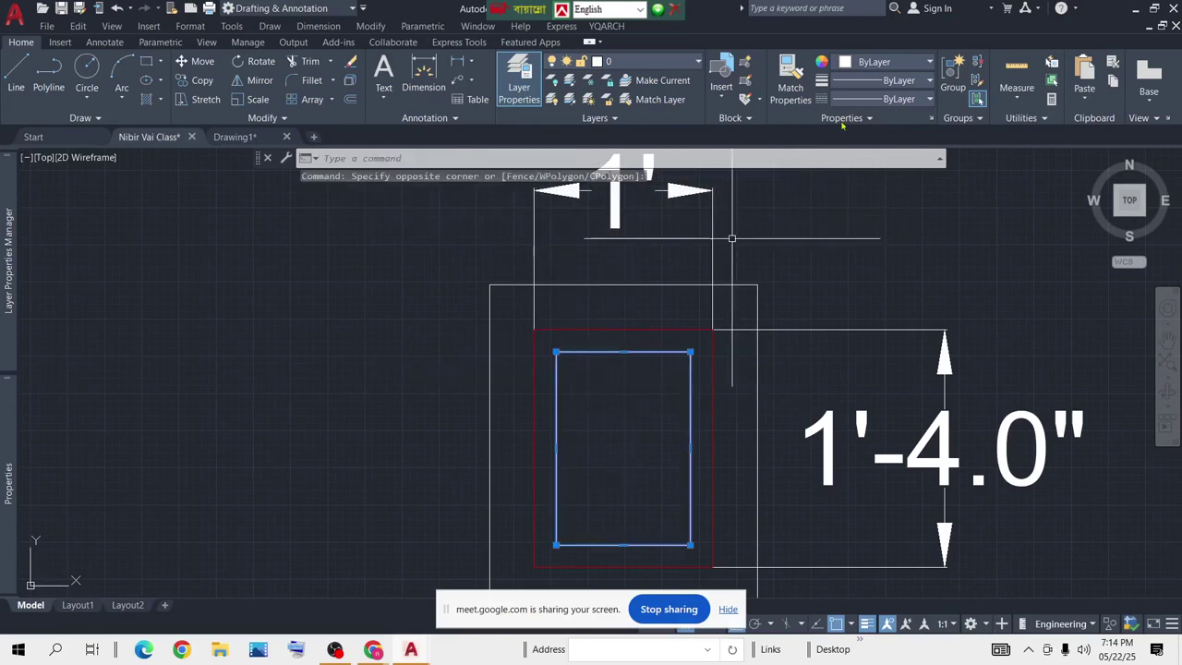
{"action": "left_click", "coordinate": [912, 68]}
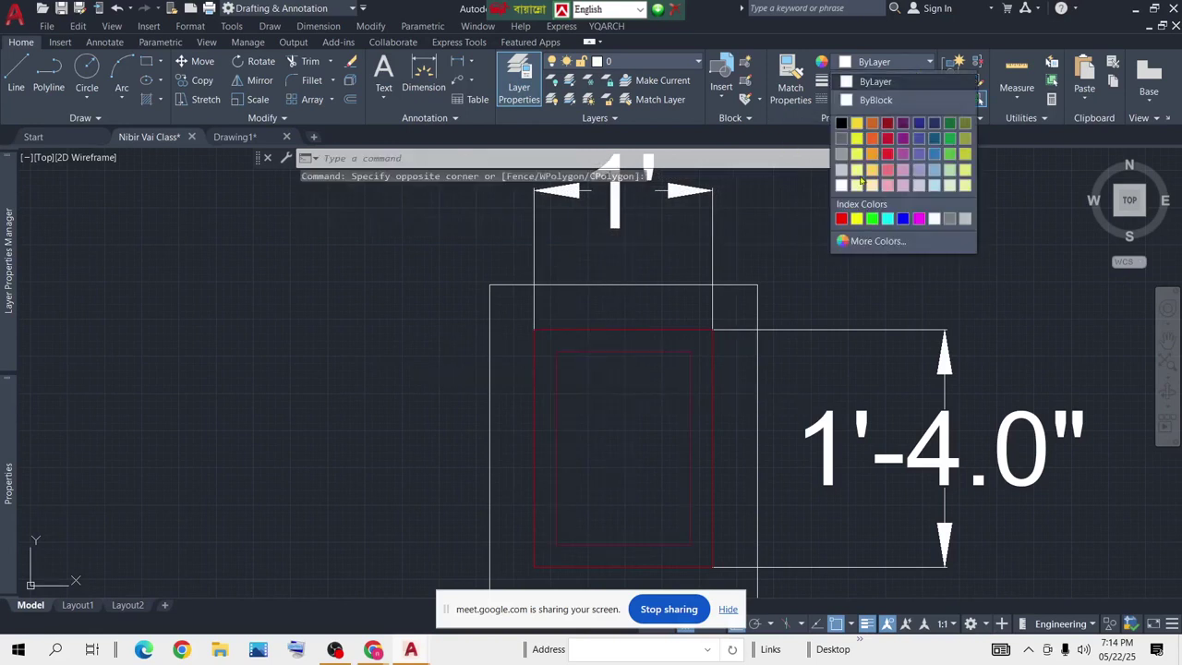
{"action": "left_click", "coordinate": [841, 219]}
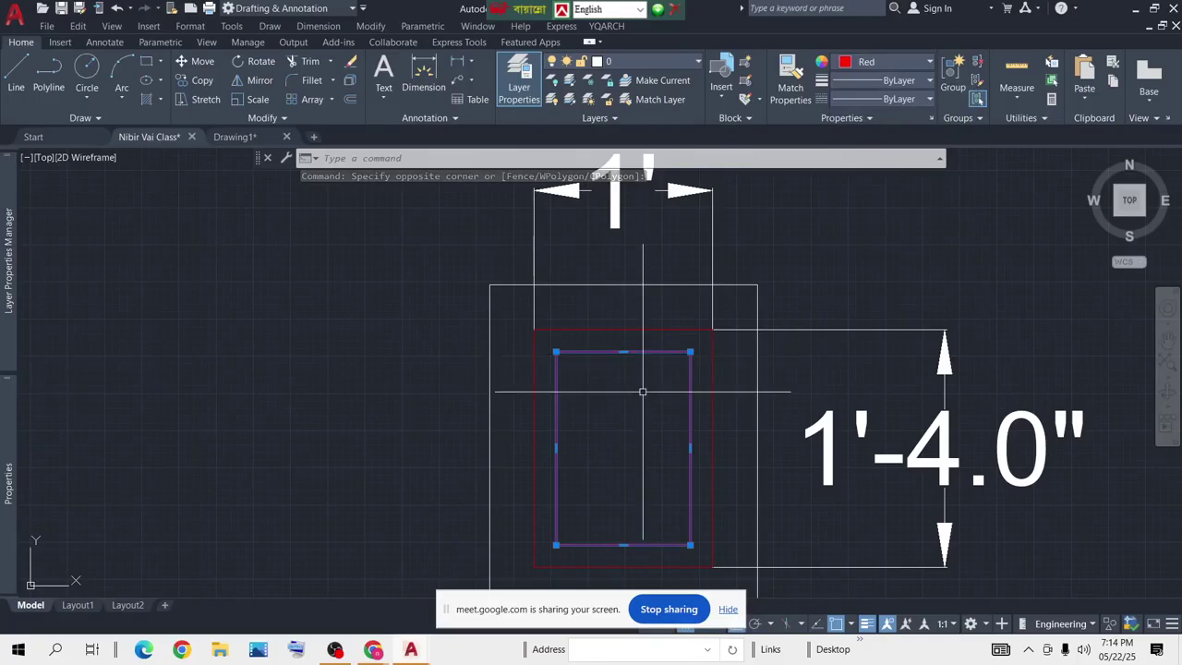
{"action": "key", "text": "Escape"}
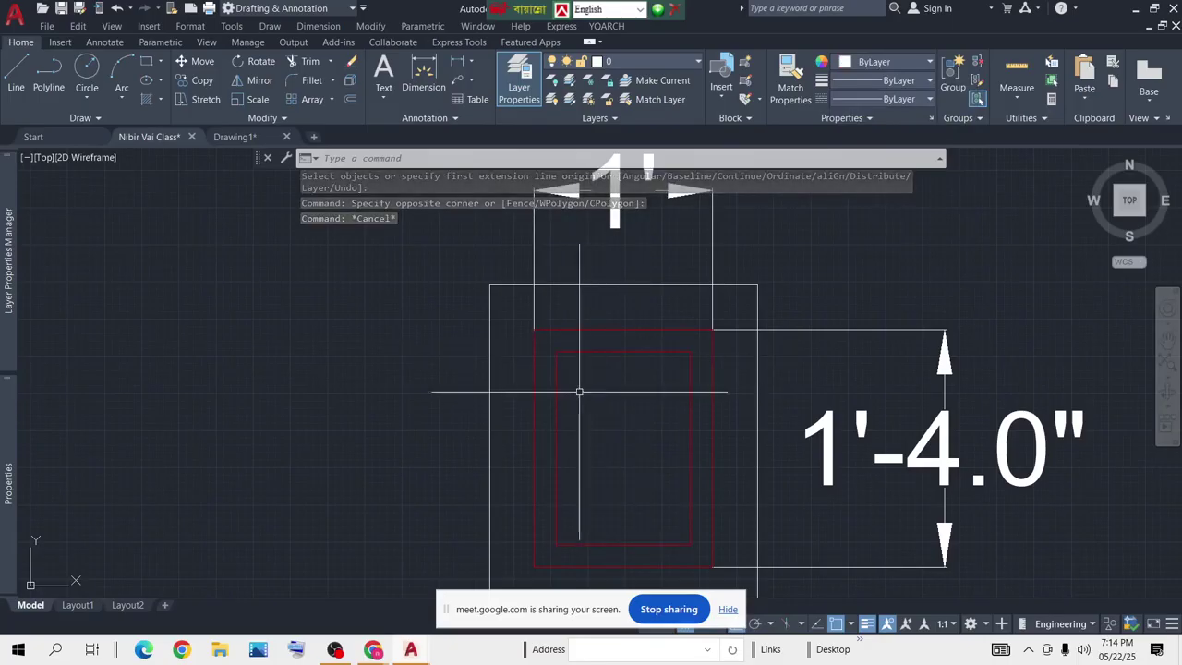
Try a circle of 1 inch radius centred on the inner rectangle's upper-left corner, and erase it
{"action": "left_click", "coordinate": [87, 70]}
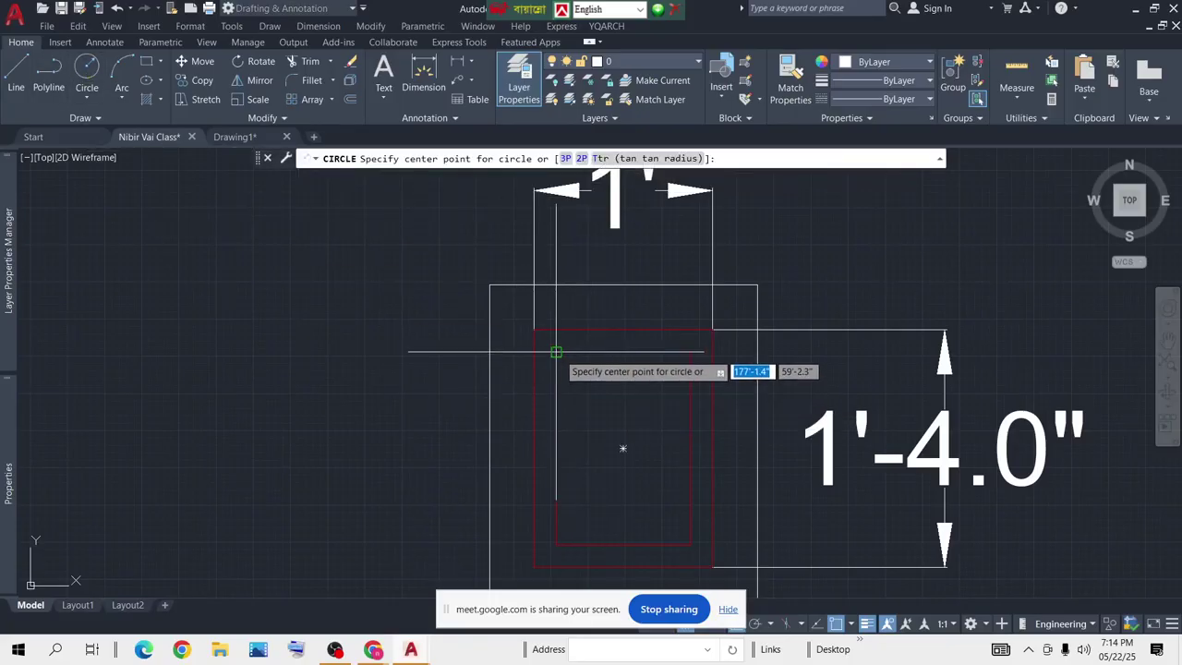
{"action": "left_click", "coordinate": [556, 352]}
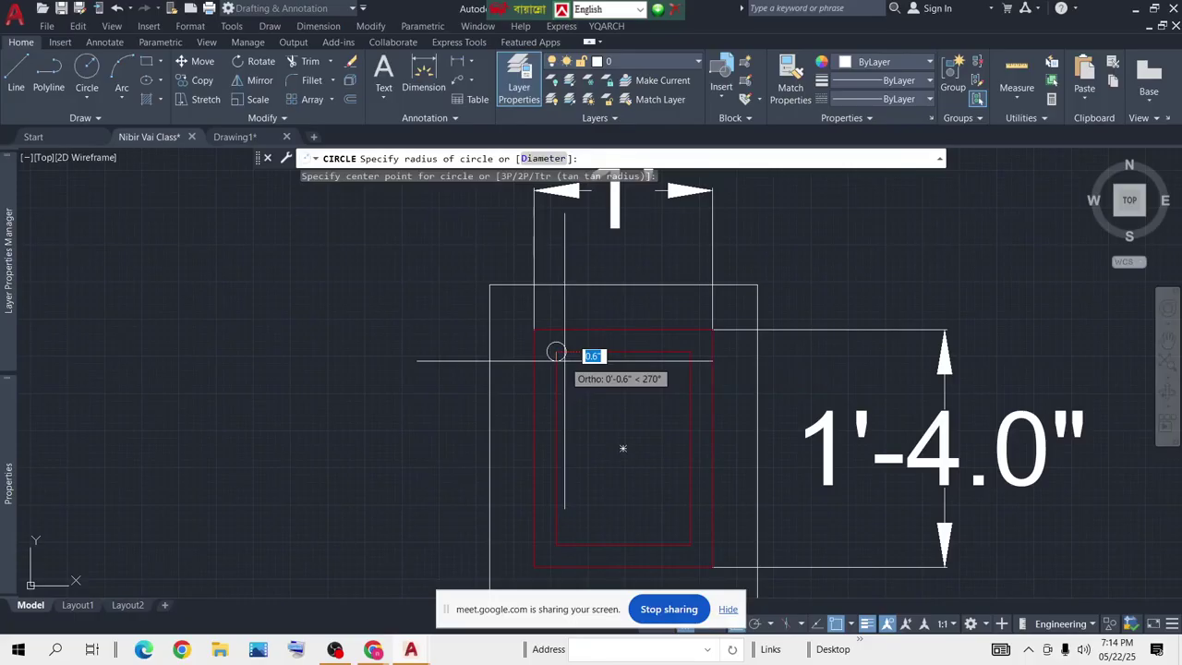
{"action": "key", "text": "Return"}
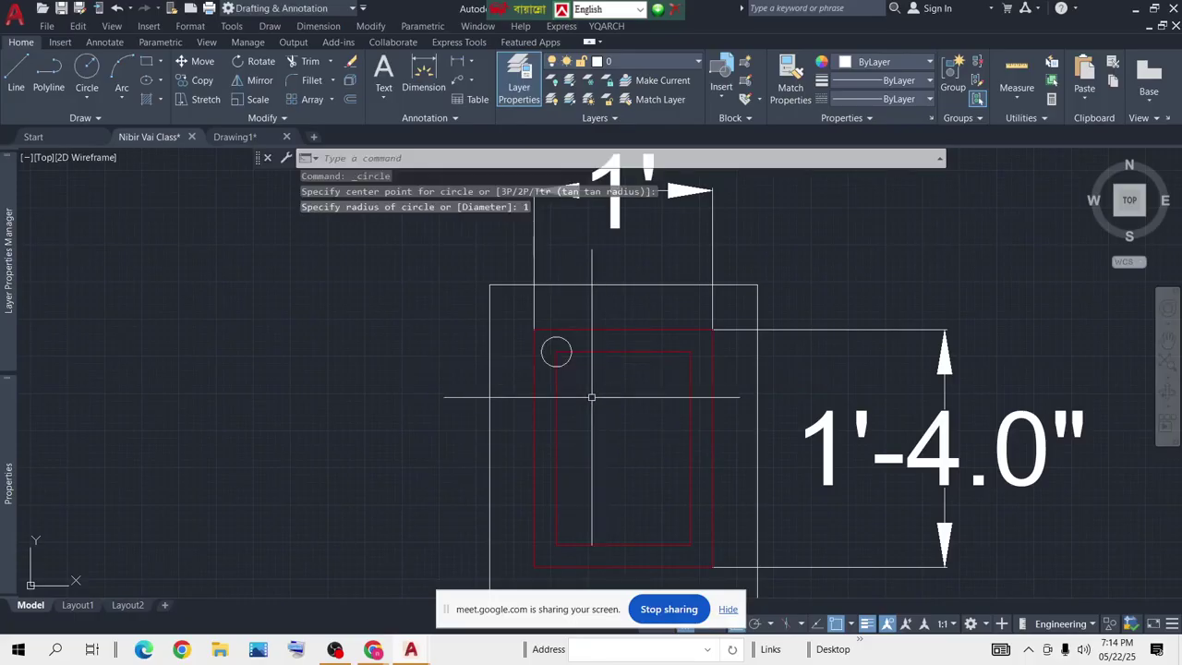
{"action": "left_click", "coordinate": [572, 351]}
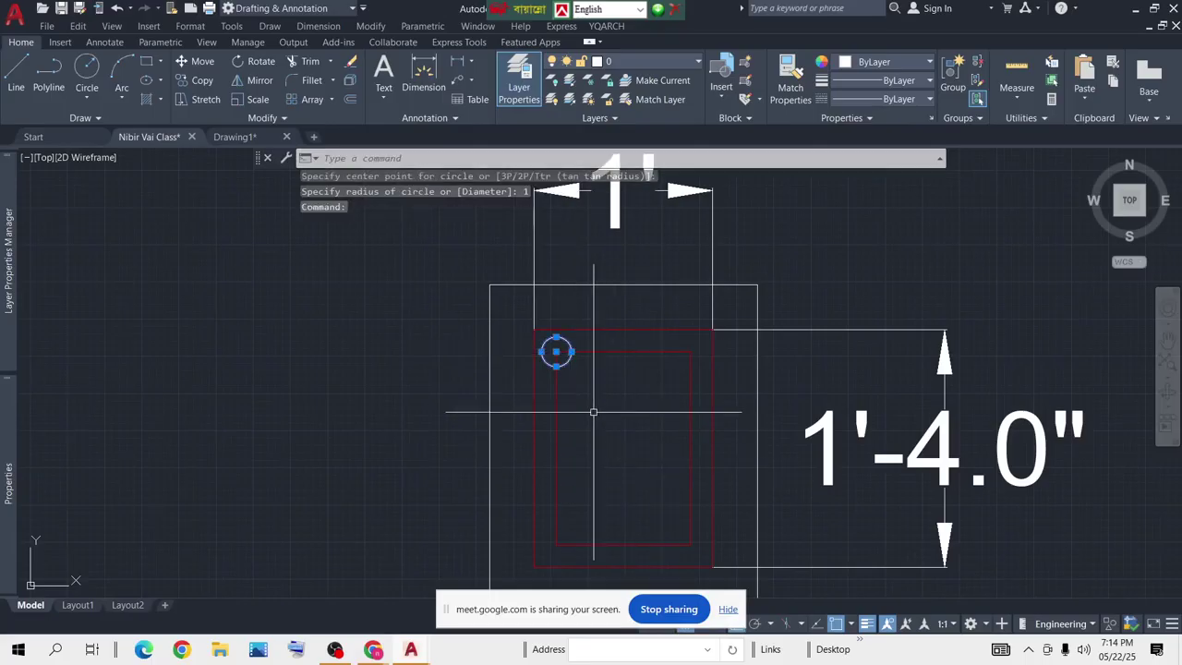
{"action": "key", "text": "Escape"}
{"action": "left_click", "coordinate": [555, 345]}
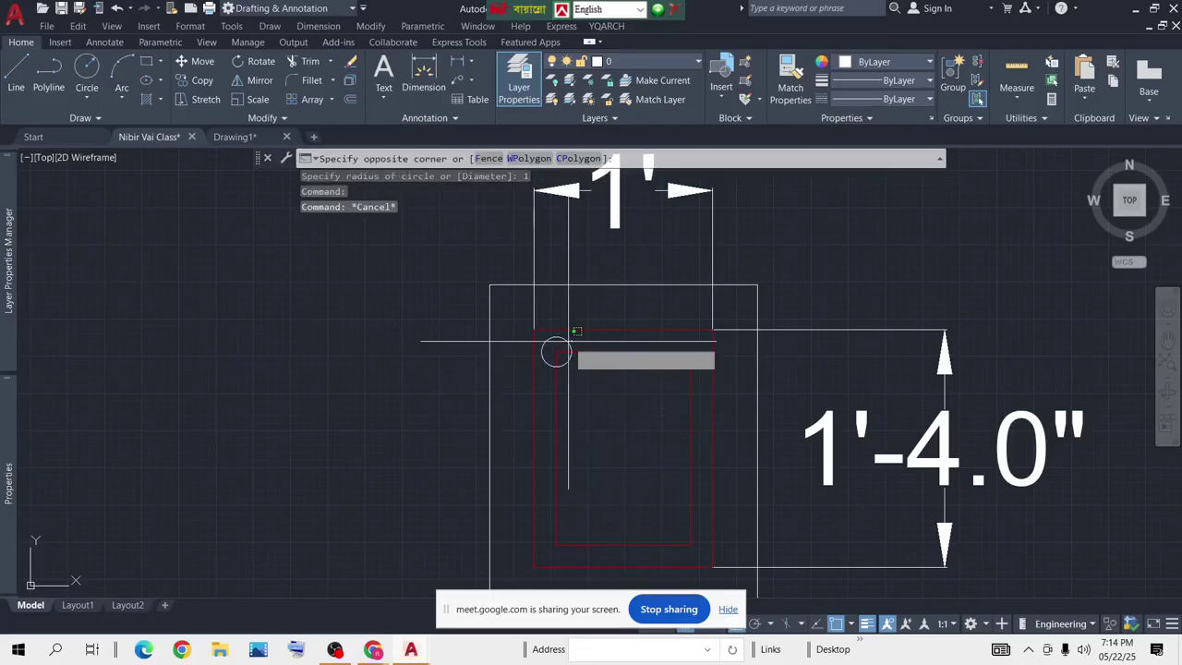
{"action": "key", "text": "Delete"}
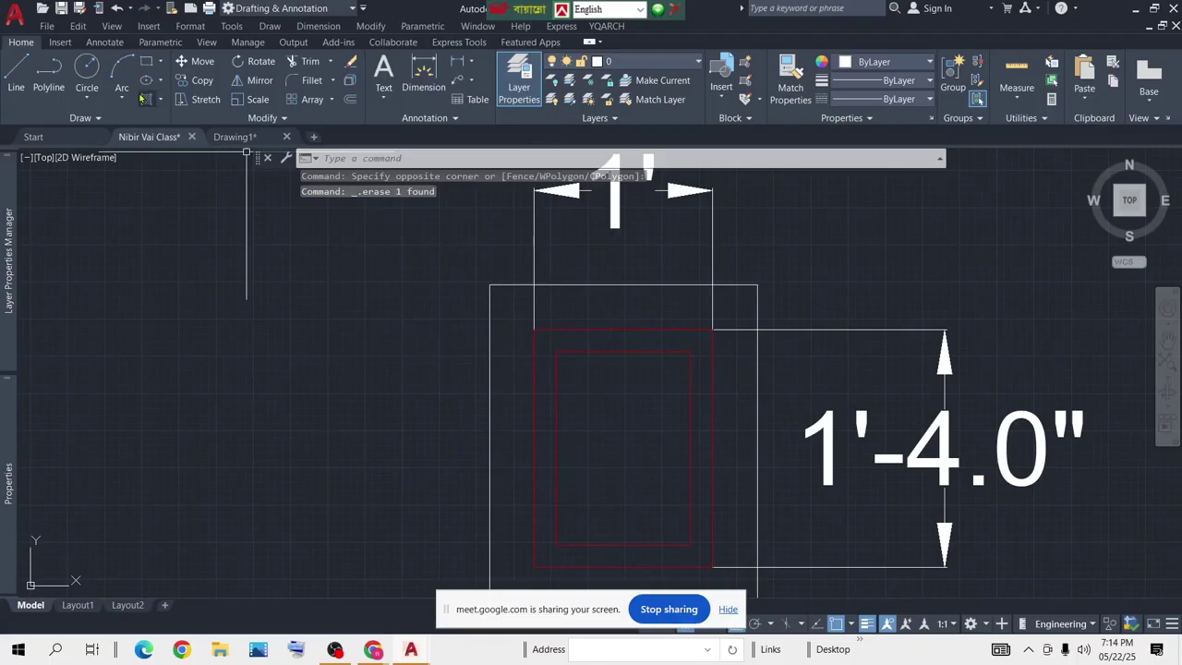
Draw a small rebar circle centred on the upper-left corner of the inner red rectangle
{"action": "left_click", "coordinate": [87, 72]}
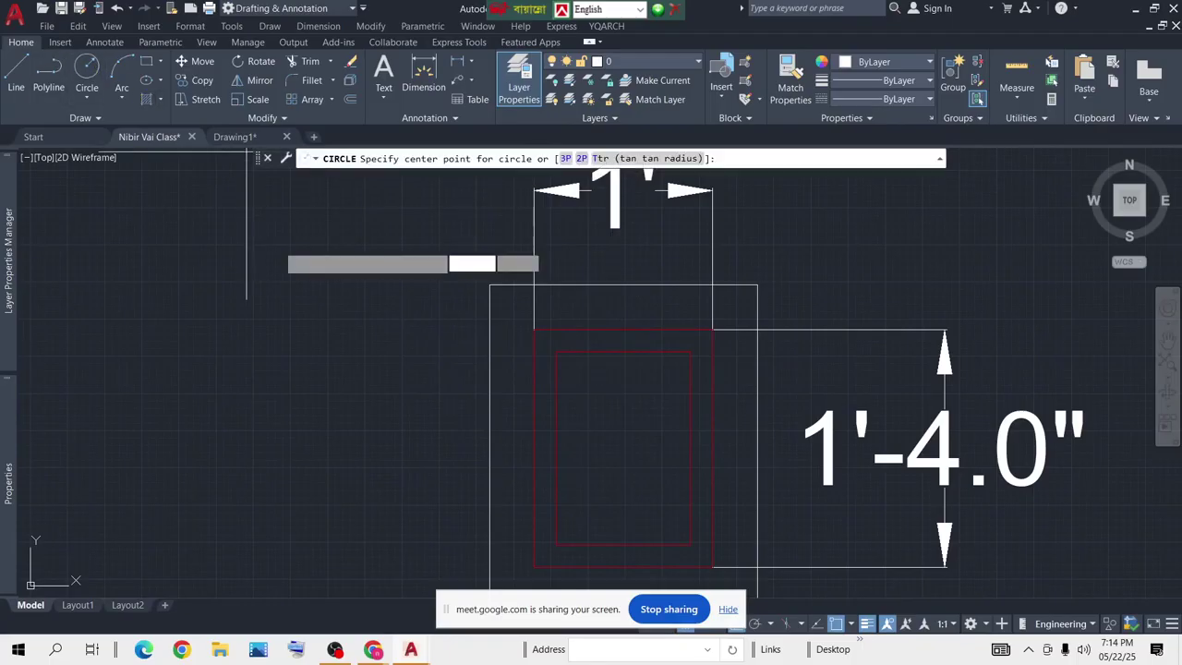
{"action": "left_click", "coordinate": [556, 352]}
{"action": "left_click", "coordinate": [556, 352]}
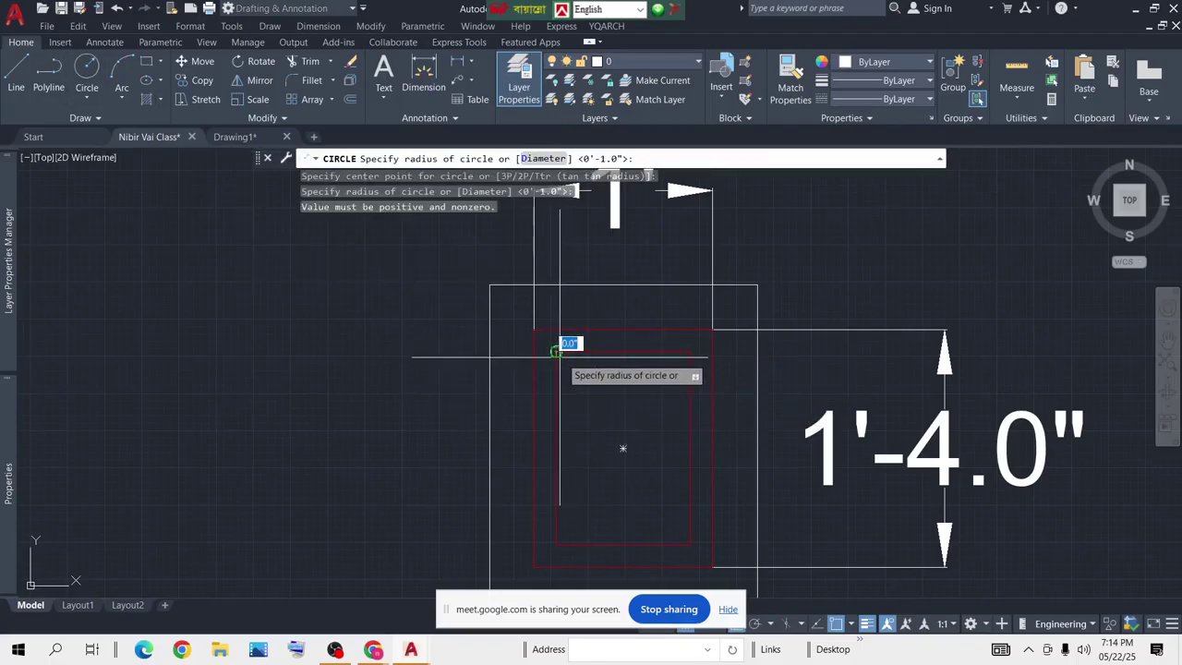
{"action": "scroll", "coordinate": [556, 354], "scroll_direction": "up", "scroll_amount": 2}
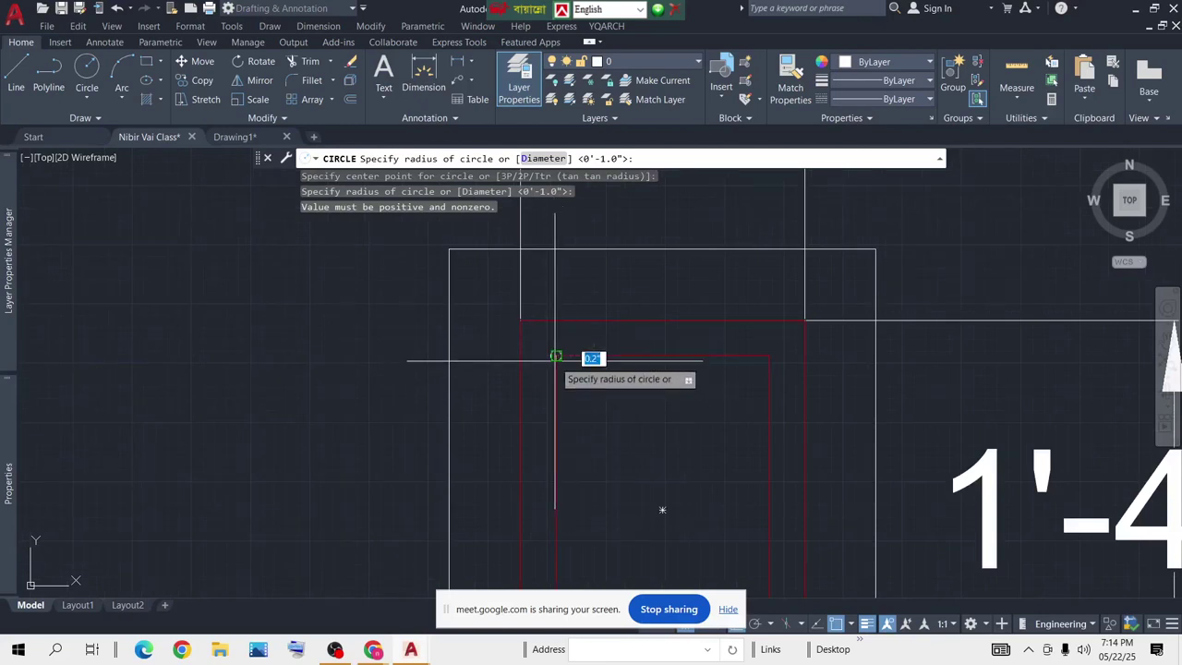
{"action": "left_click", "coordinate": [556, 355]}
{"action": "left_click", "coordinate": [570, 355]}
{"action": "scroll", "coordinate": [549, 329], "scroll_direction": "up", "scroll_amount": 6}
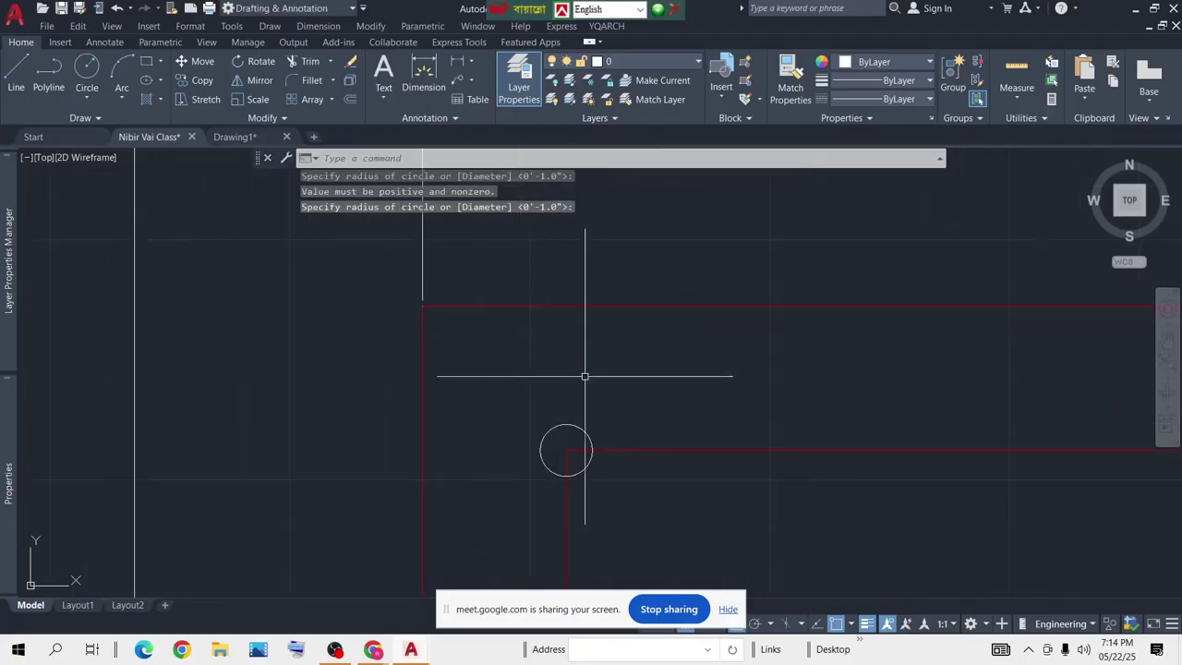
Move the rebar circle horizontally to the right so it sits just inside the inner rectangle's left edge
{"action": "left_click", "coordinate": [610, 378]}
{"action": "left_click", "coordinate": [528, 434]}
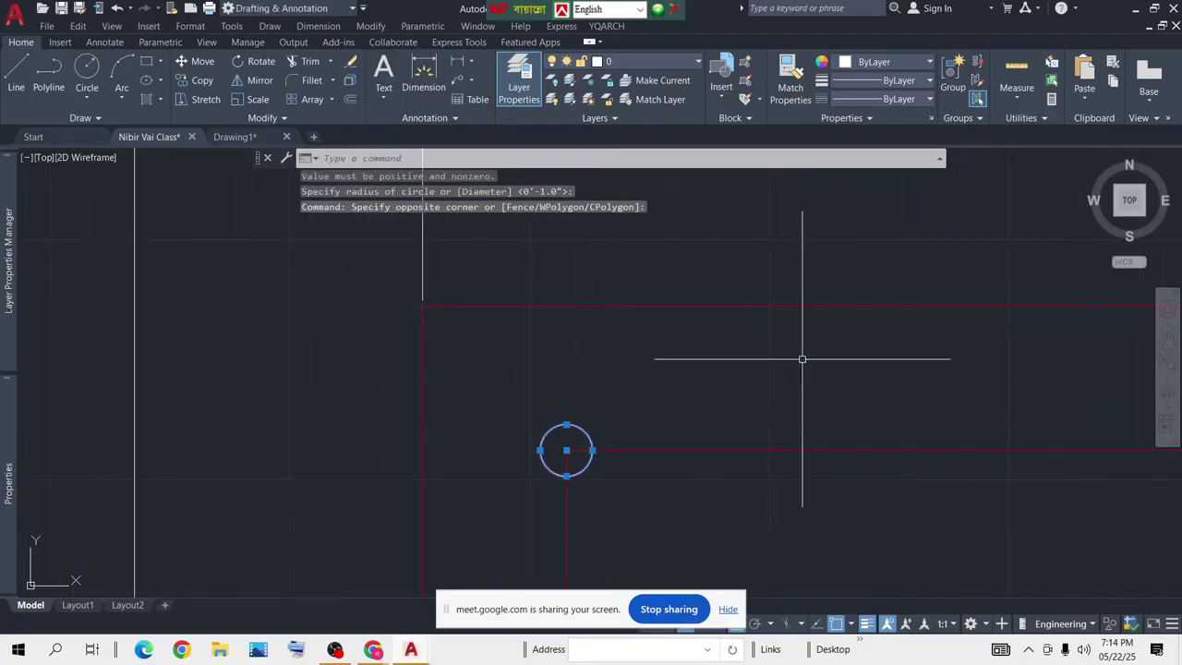
{"action": "type", "text": "m"}
{"action": "key", "text": "Return"}
{"action": "left_click", "coordinate": [639, 413]}
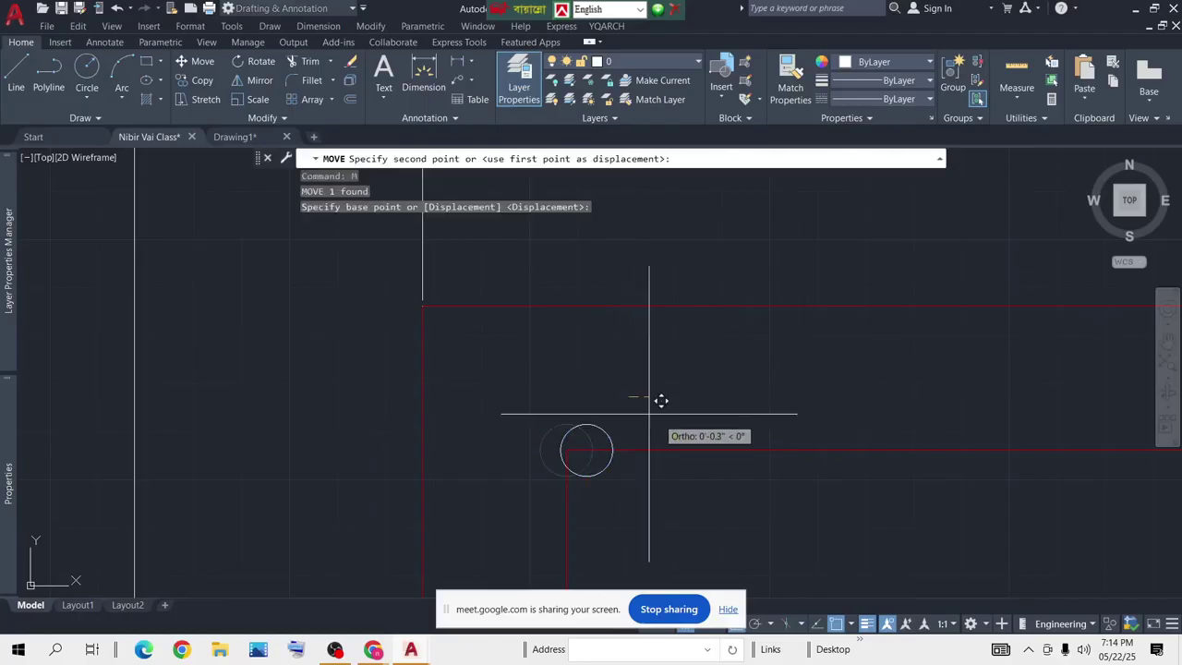
{"action": "left_click", "coordinate": [667, 409]}
Move the rebar circle straight down so it sits just below the inner rectangle's top edge
{"action": "middle_click_drag", "start_coordinate": [625, 404], "coordinate": [681, 293]}
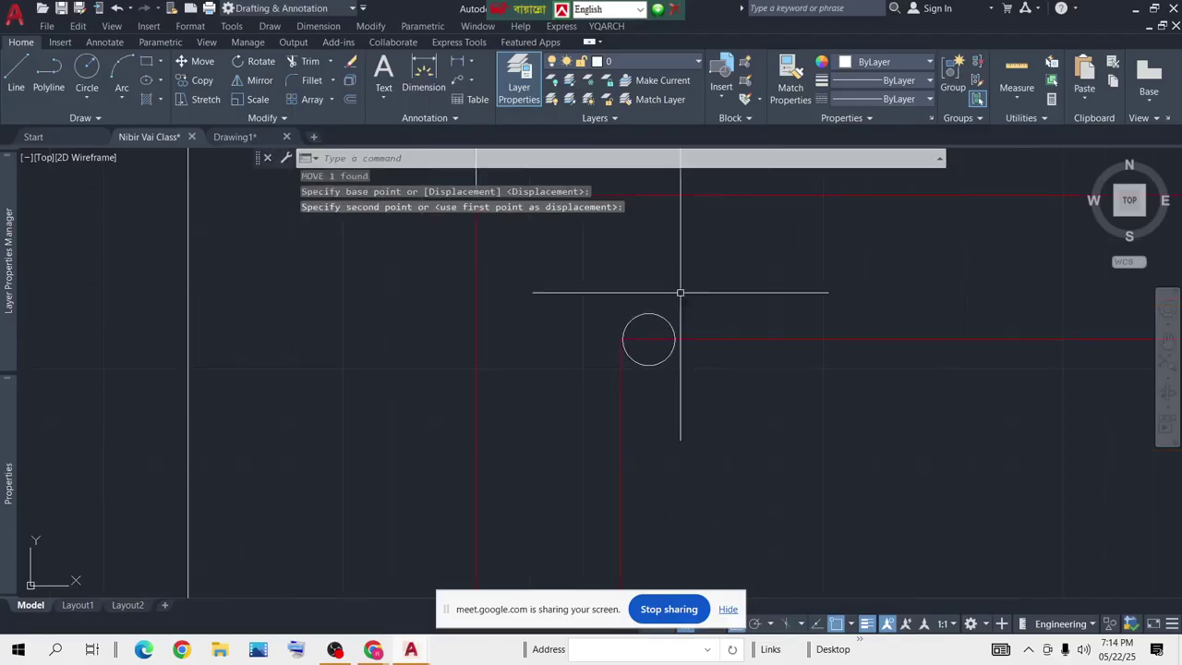
{"action": "left_click", "coordinate": [691, 288]}
{"action": "left_click", "coordinate": [627, 325]}
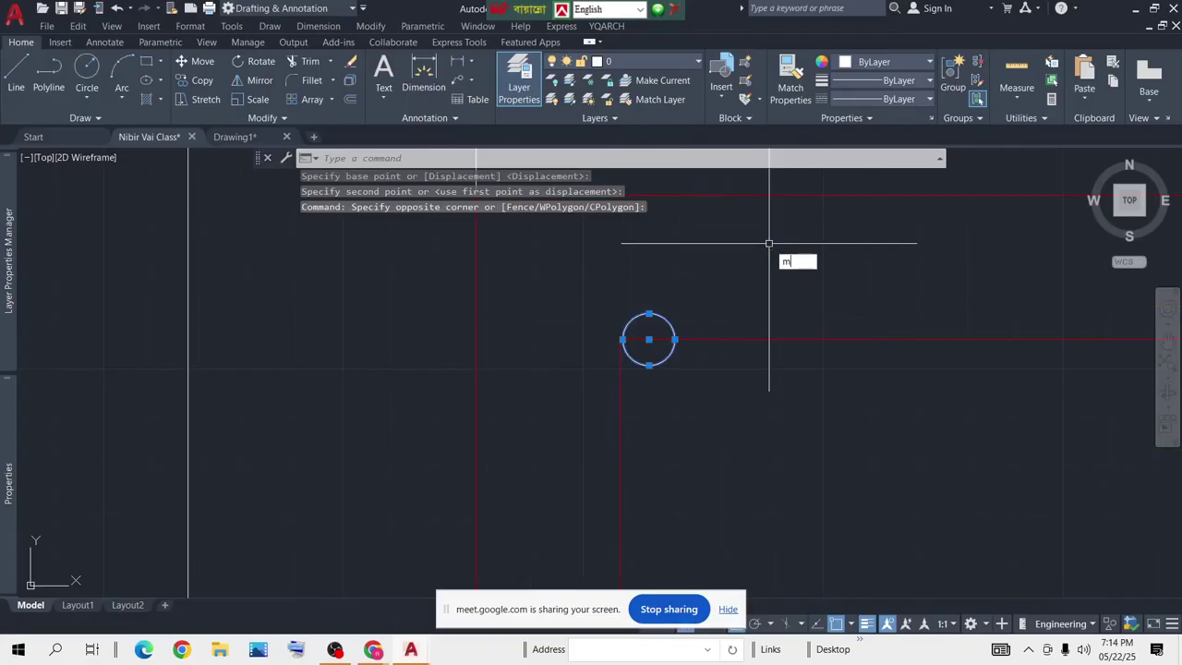
{"action": "type", "text": "m"}
{"action": "key", "text": "Return"}
{"action": "left_click", "coordinate": [717, 267]}
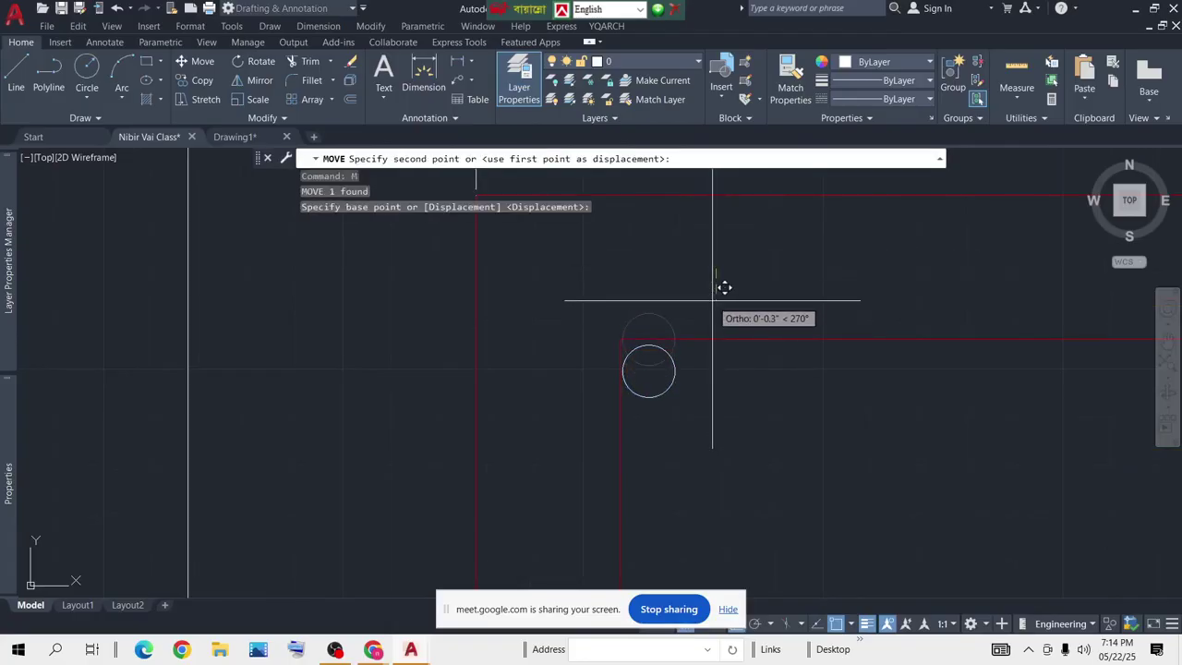
{"action": "left_click", "coordinate": [724, 289]}
Match the rebar circle's properties to those of the inner red rectangle
{"action": "scroll", "coordinate": [725, 296], "scroll_direction": "down", "scroll_amount": 4}
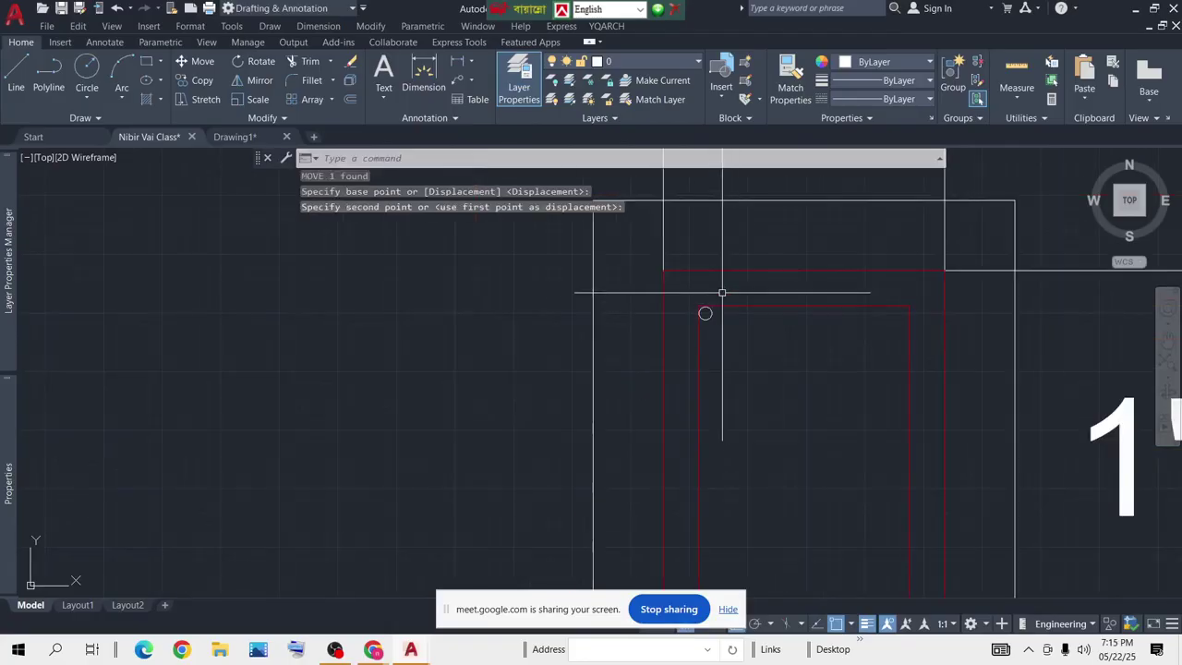
{"action": "scroll", "coordinate": [730, 325], "scroll_direction": "up", "scroll_amount": 5}
{"action": "type", "text": "ma"}
{"action": "key", "text": "Return"}
{"action": "left_click", "coordinate": [737, 279]}
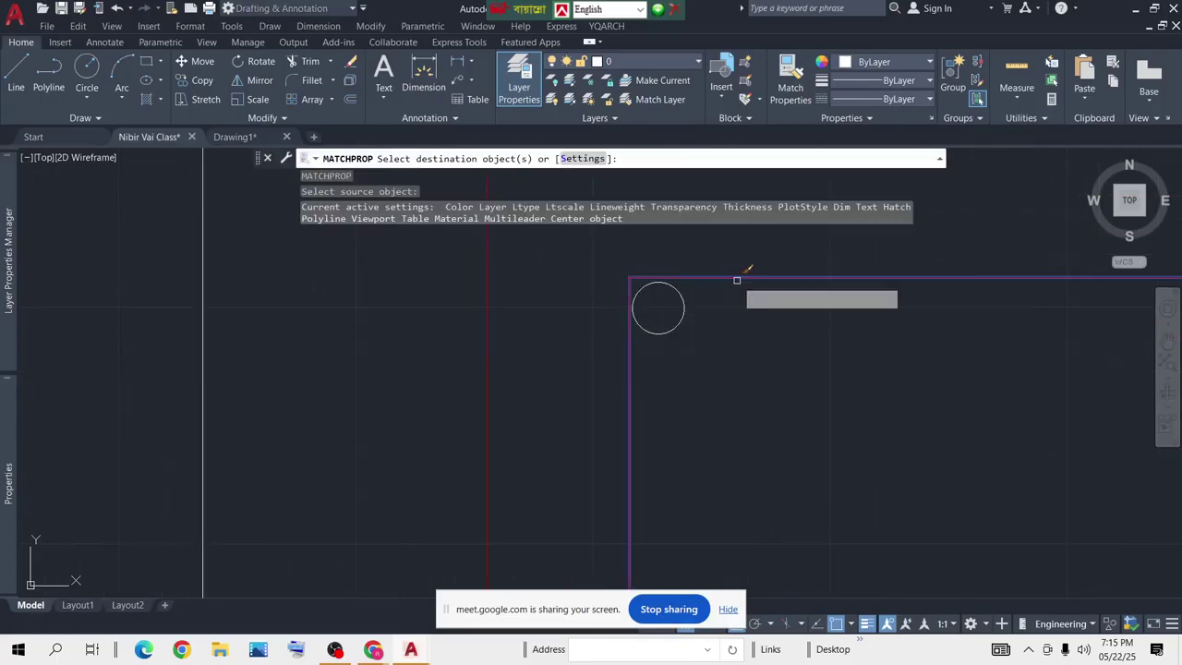
{"action": "key", "text": "Escape"}
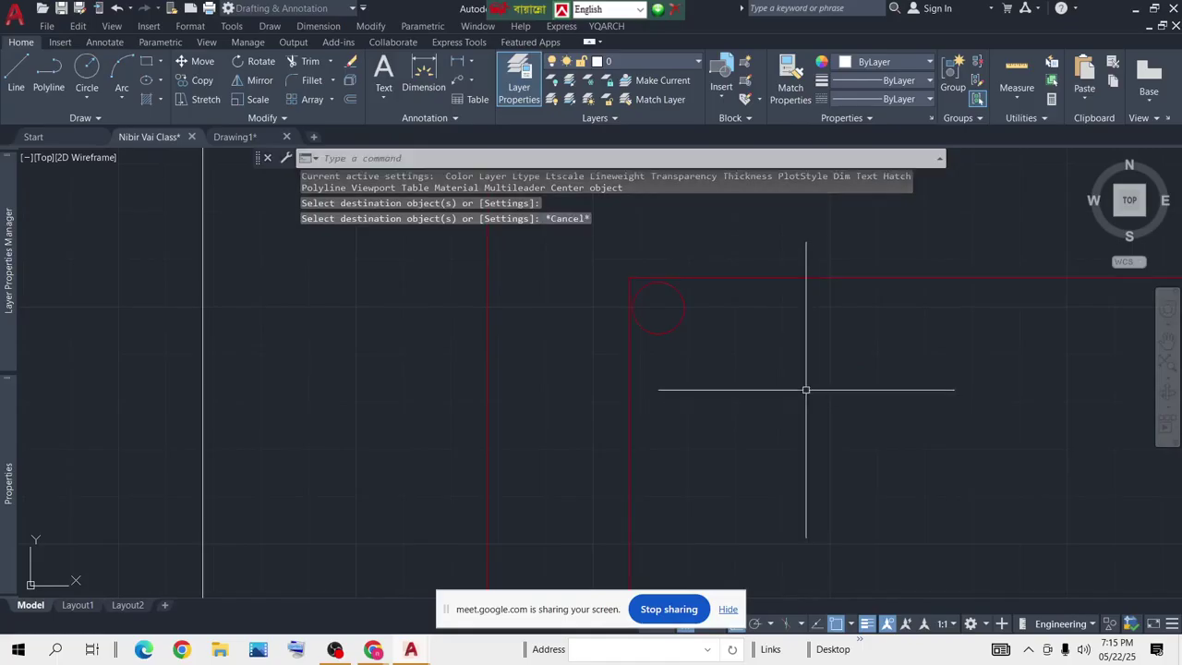
{"action": "scroll", "coordinate": [749, 345], "scroll_direction": "down", "scroll_amount": 3}
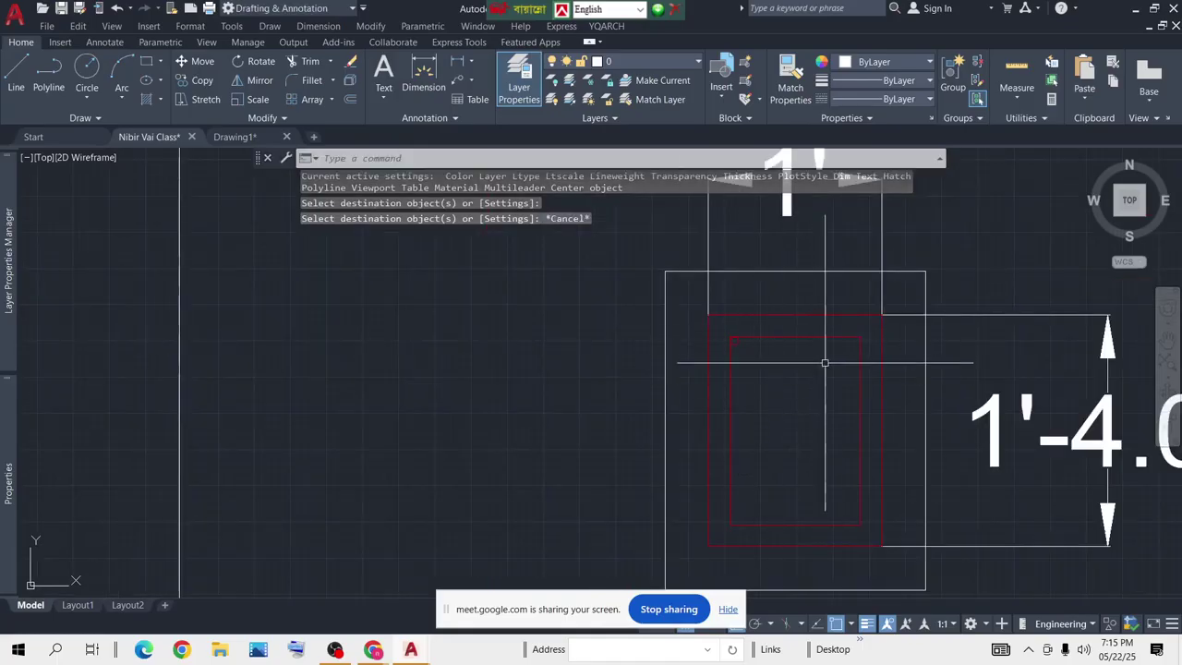
{"action": "middle_click_drag", "start_coordinate": [790, 305], "coordinate": [703, 297]}
{"action": "left_click", "coordinate": [703, 295]}
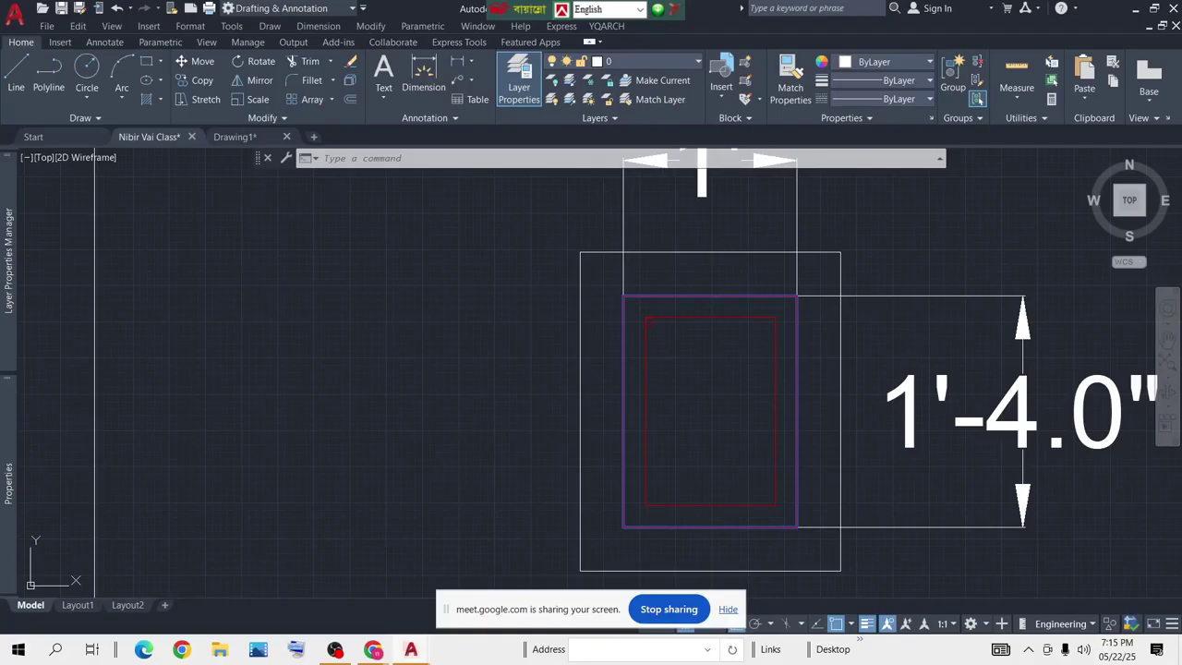
{"action": "double_click", "coordinate": [685, 297]}
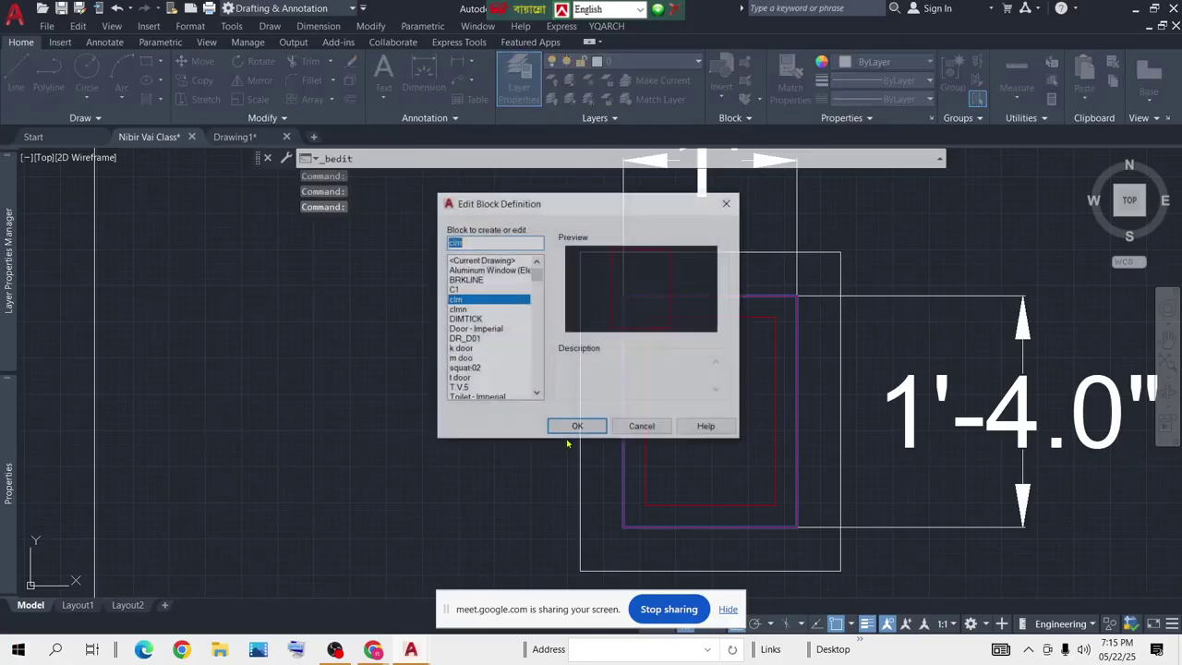
{"action": "left_click", "coordinate": [728, 204]}
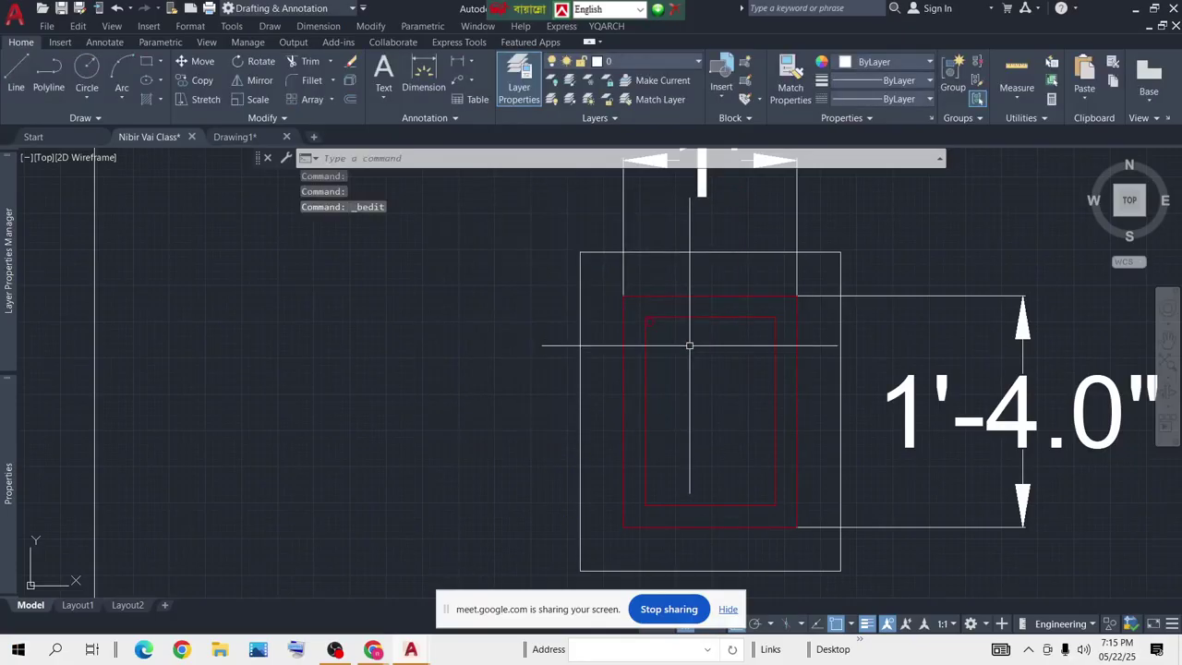
Copy the rebar circle along the inner rectangle's top edge, once near the middle and once into the upper-right corner
{"action": "scroll", "coordinate": [647, 324], "scroll_direction": "up", "scroll_amount": 8}
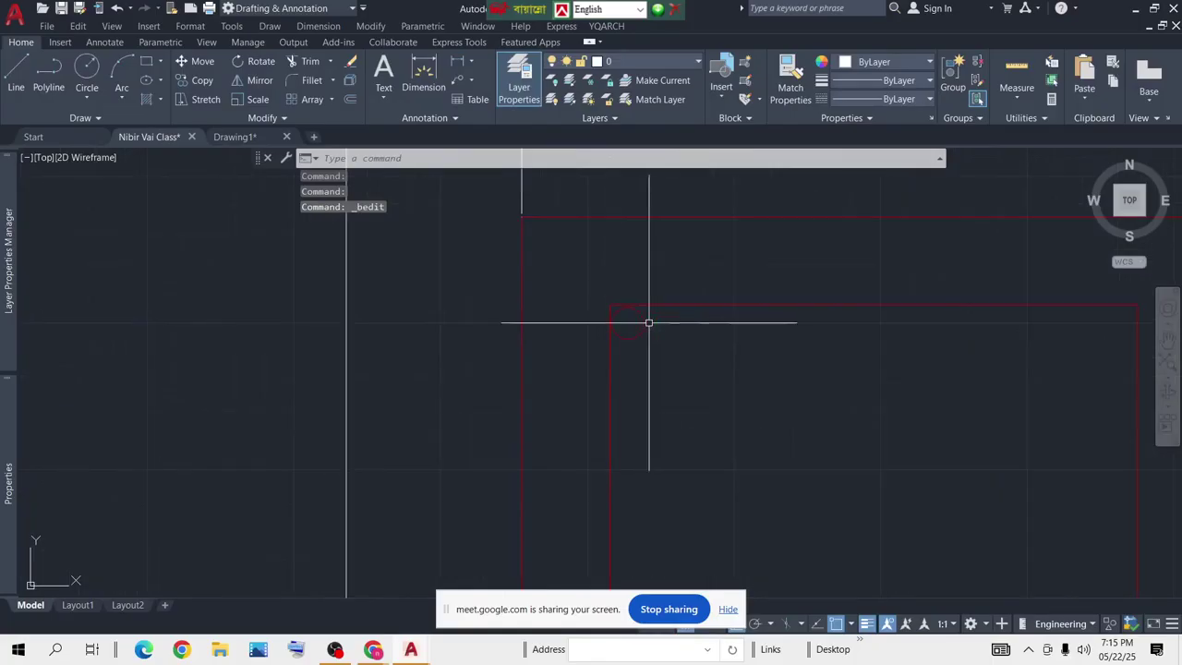
{"action": "left_click", "coordinate": [665, 322]}
{"action": "left_click", "coordinate": [627, 328]}
{"action": "type", "text": "cp"}
{"action": "key", "text": "Return"}
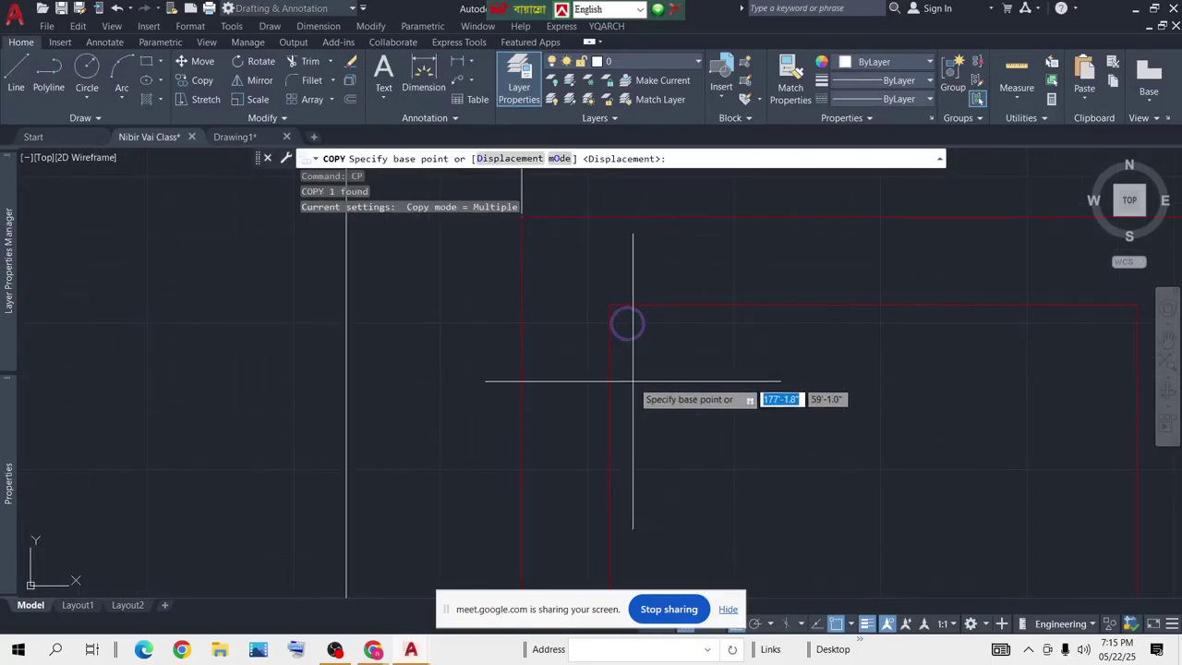
{"action": "left_click", "coordinate": [612, 306]}
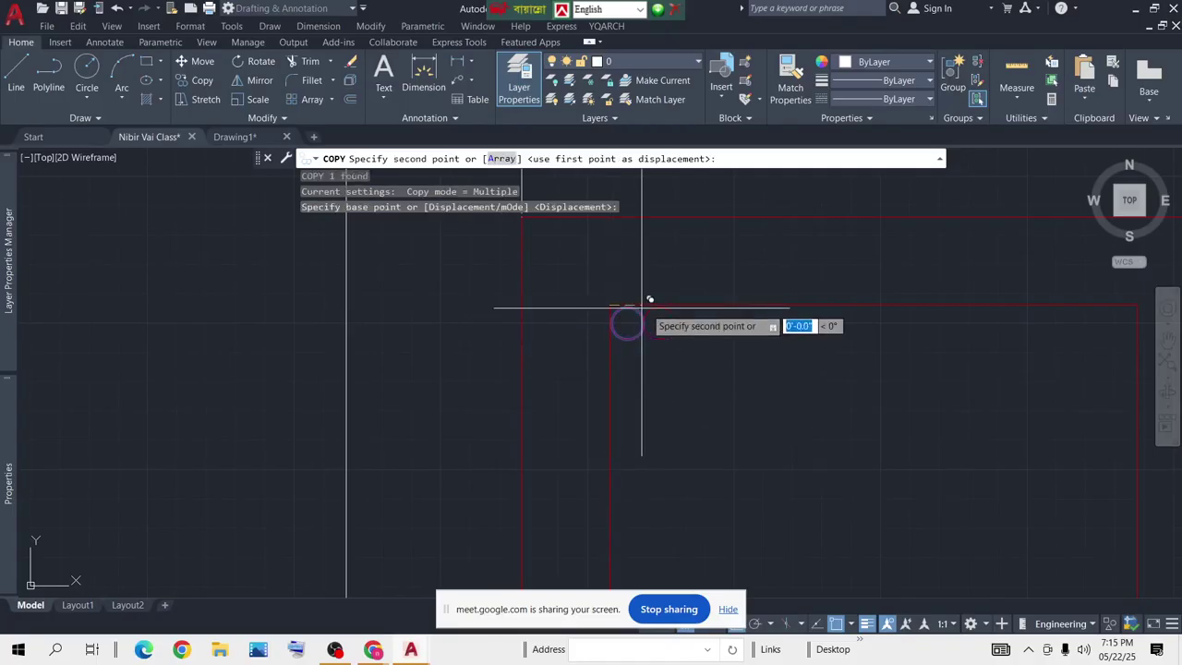
{"action": "left_click", "coordinate": [864, 319]}
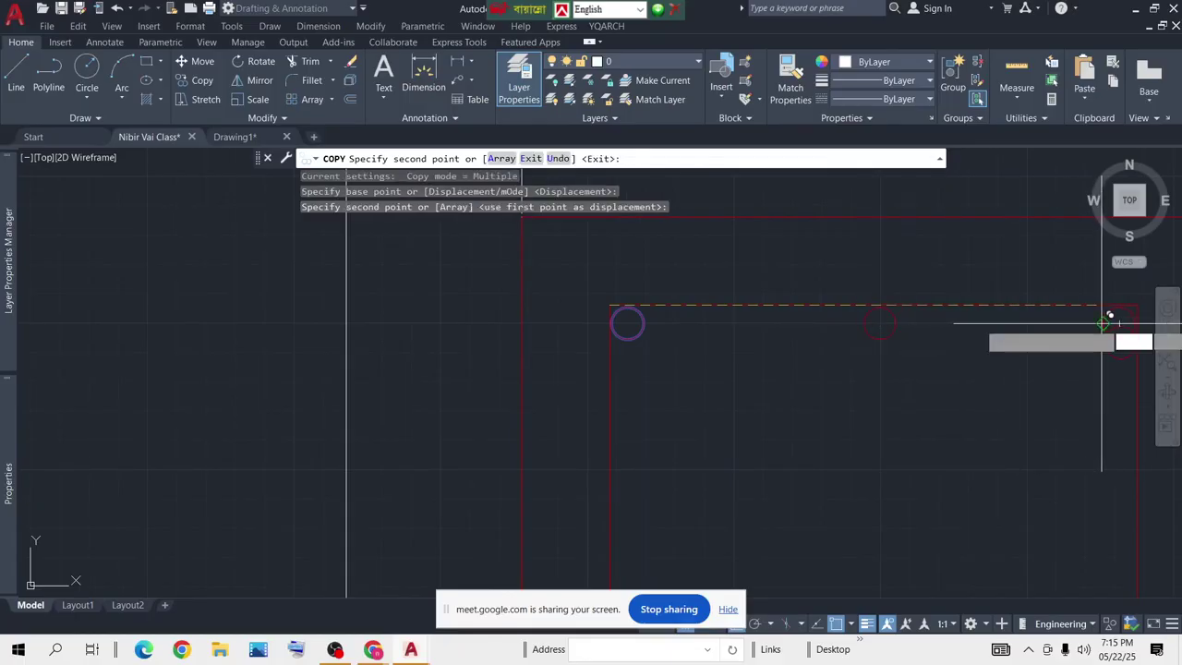
{"action": "key", "text": "Escape"}
Move the middle rebar circle left to about one third of the way along the inner rectangle's top edge
{"action": "scroll", "coordinate": [804, 339], "scroll_direction": "down", "scroll_amount": 2}
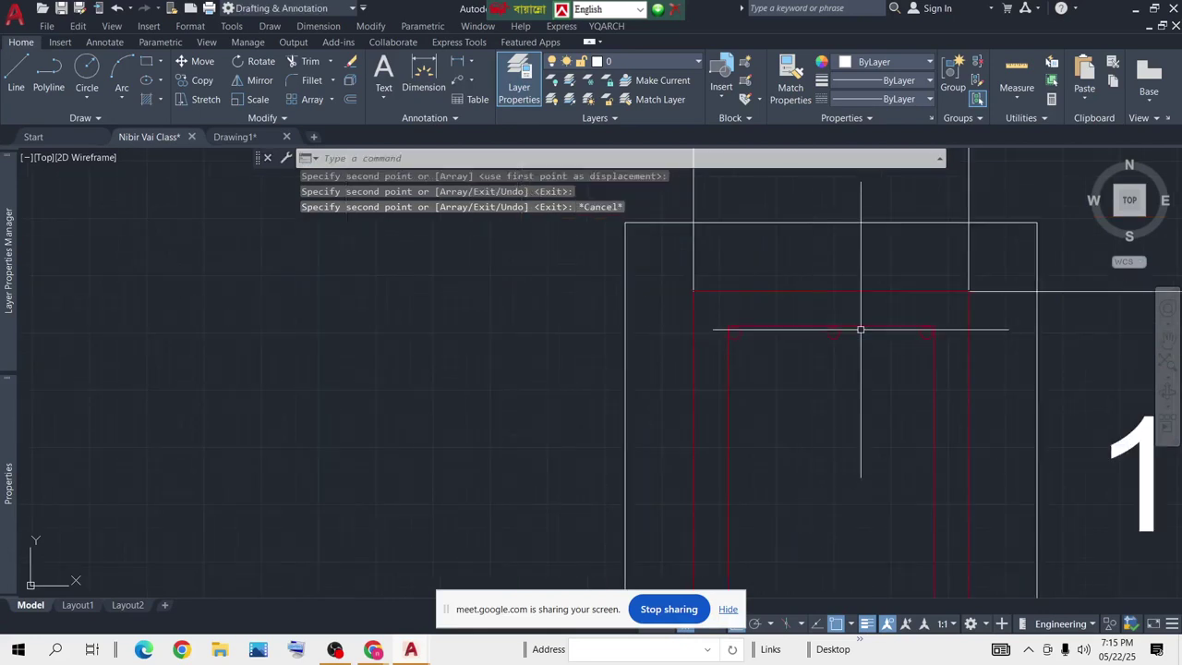
{"action": "scroll", "coordinate": [861, 329], "scroll_direction": "up", "scroll_amount": 2}
{"action": "left_click", "coordinate": [844, 329]}
{"action": "left_click", "coordinate": [673, 401]}
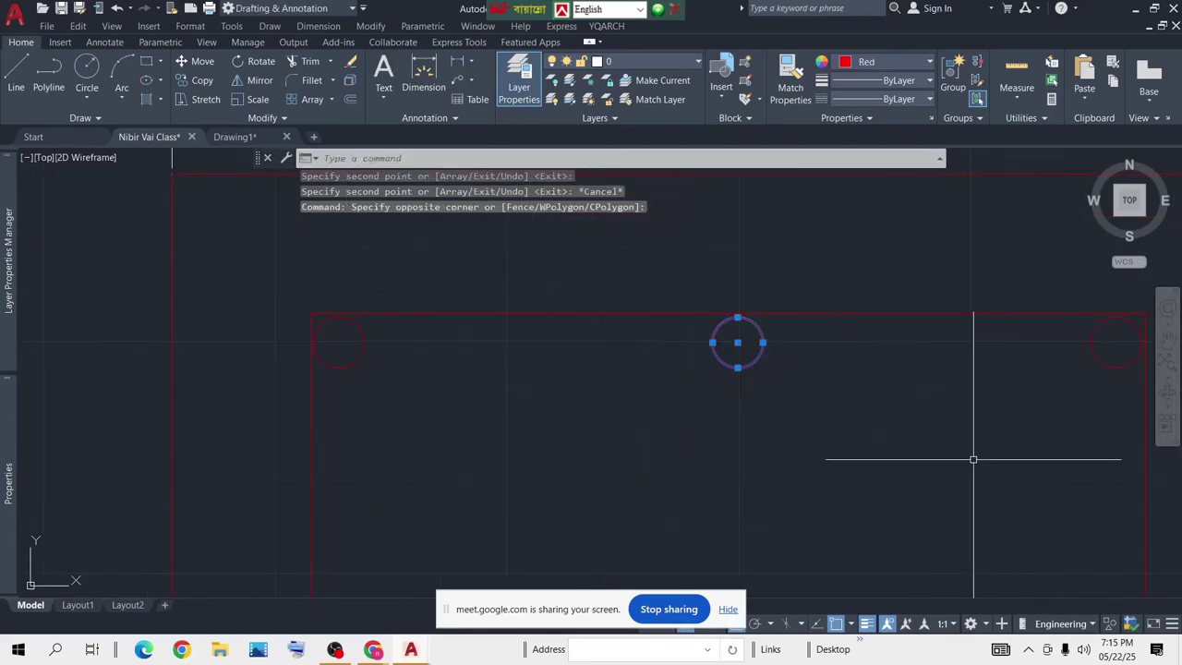
{"action": "type", "text": "m"}
{"action": "key", "text": "Return"}
{"action": "left_click", "coordinate": [884, 380]}
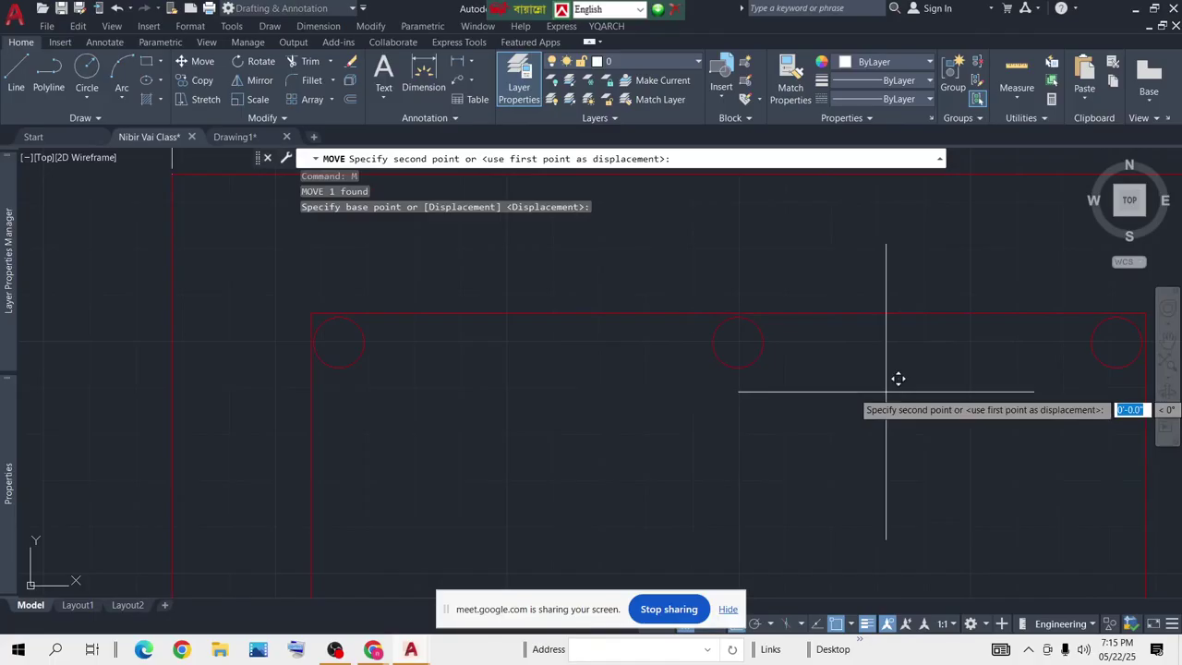
{"action": "left_click", "coordinate": [738, 393]}
Copy the intermediate rebar circle along the inner rectangle's top edge to about two thirds of the way across
{"action": "left_click", "coordinate": [706, 353]}
{"action": "left_click", "coordinate": [530, 395]}
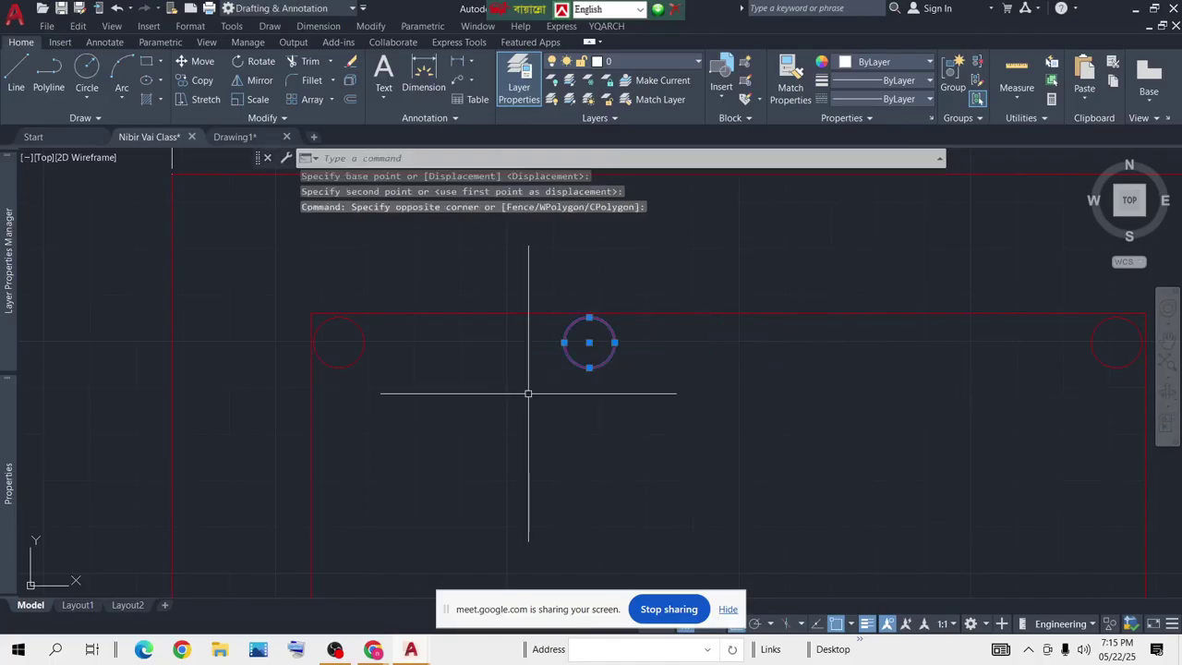
{"action": "type", "text": "co"}
{"action": "key", "text": "Return"}
{"action": "left_click", "coordinate": [776, 427]}
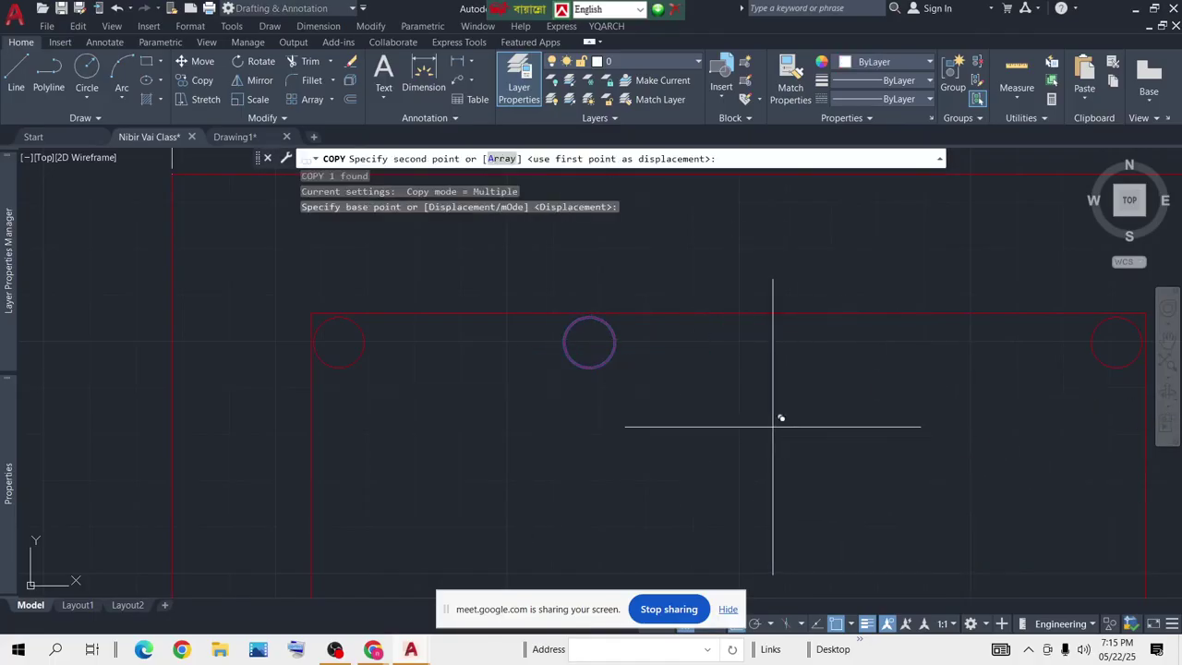
{"action": "left_click", "coordinate": [826, 422]}
{"action": "scroll", "coordinate": [825, 416], "scroll_direction": "up", "scroll_amount": 3}
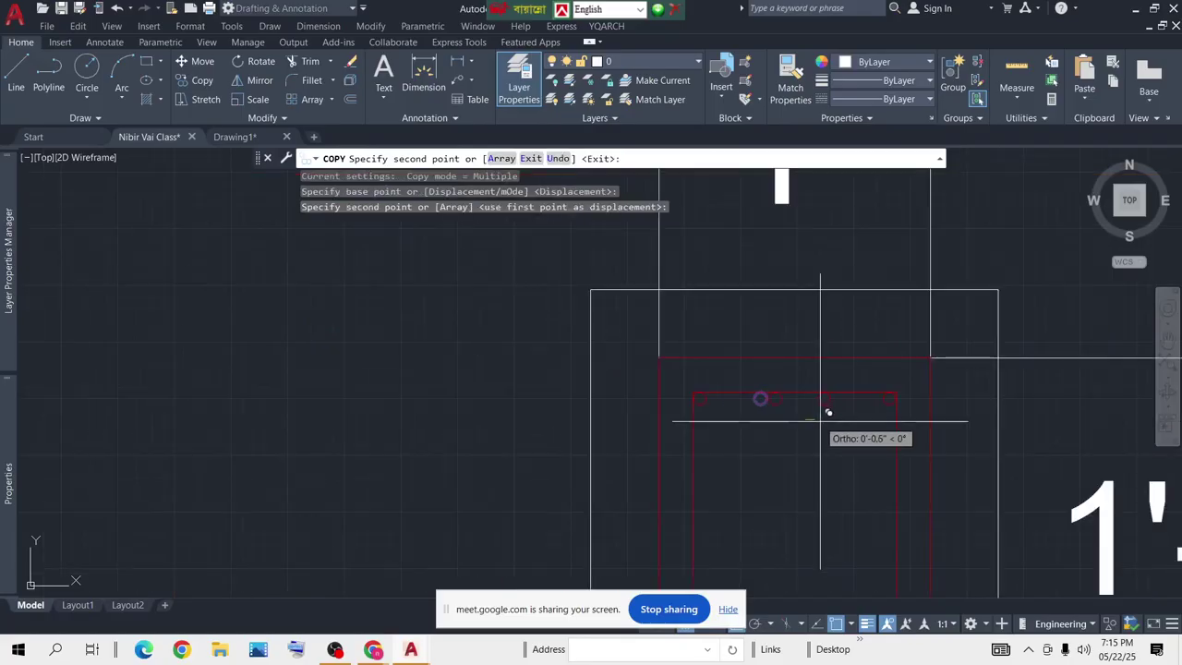
{"action": "key", "text": "Escape"}
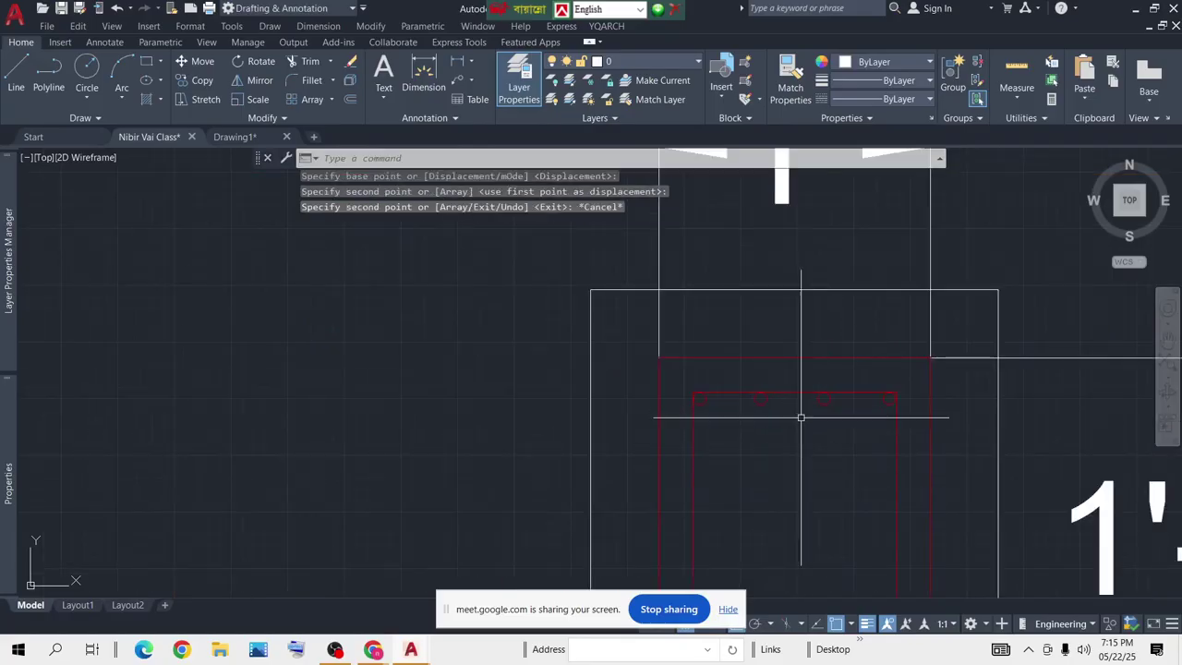
Delete the left one of the two intermediate rebar circles on the inner rectangle's top edge
{"action": "scroll", "coordinate": [834, 319], "scroll_direction": "up", "scroll_amount": 2}
{"action": "scroll", "coordinate": [822, 317], "scroll_direction": "down", "scroll_amount": 2}
{"action": "scroll", "coordinate": [811, 331], "scroll_direction": "up", "scroll_amount": 2}
{"action": "scroll", "coordinate": [754, 357], "scroll_direction": "up", "scroll_amount": 2}
{"action": "left_click", "coordinate": [792, 332]}
{"action": "left_click", "coordinate": [719, 367]}
{"action": "key", "text": "Delete"}
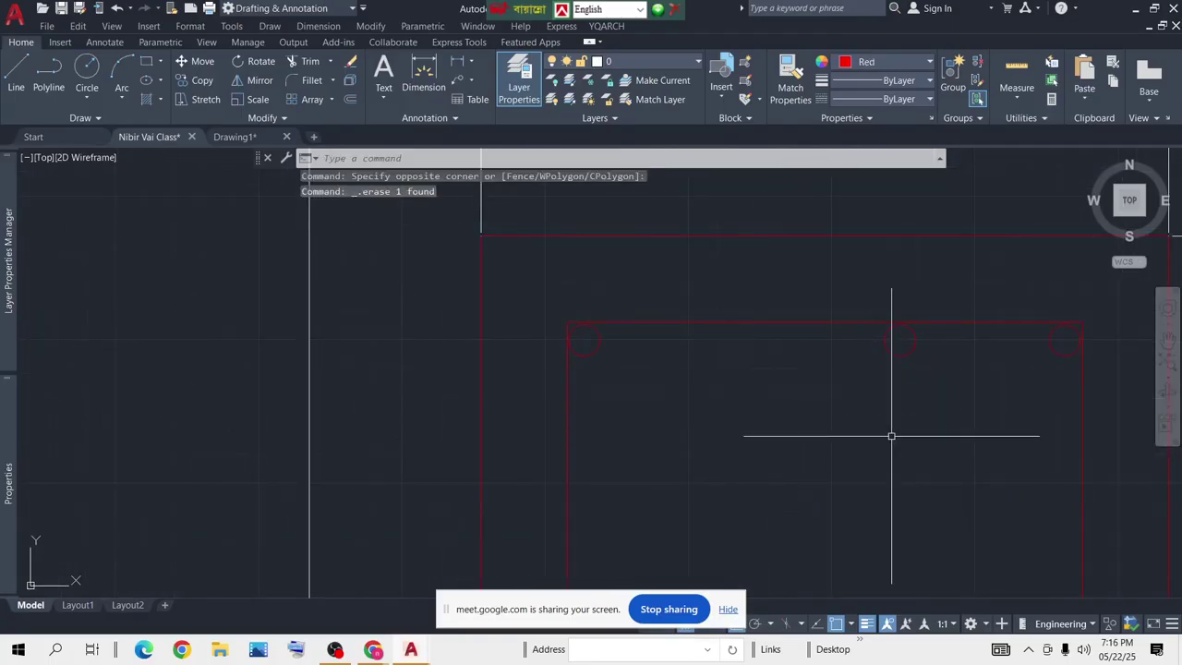
Move the remaining intermediate rebar circle to the middle of the inner rectangle's top edge
{"action": "left_click", "coordinate": [955, 335]}
{"action": "left_click", "coordinate": [702, 526]}
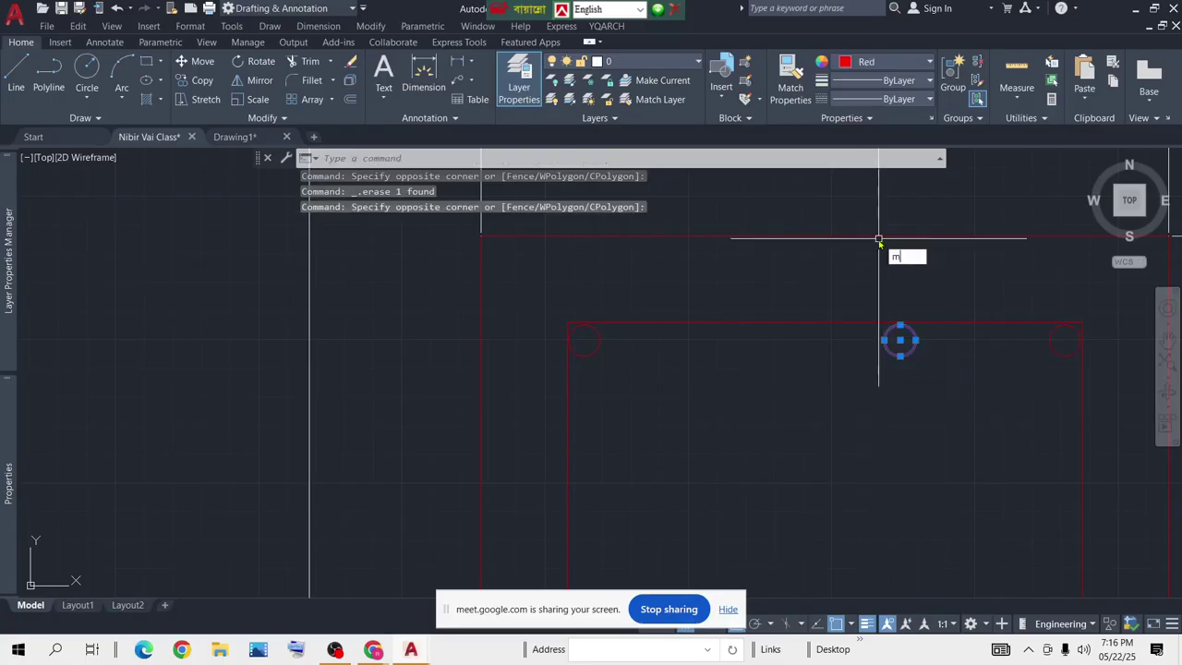
{"action": "key", "text": "Return"}
{"action": "left_click", "coordinate": [901, 326]}
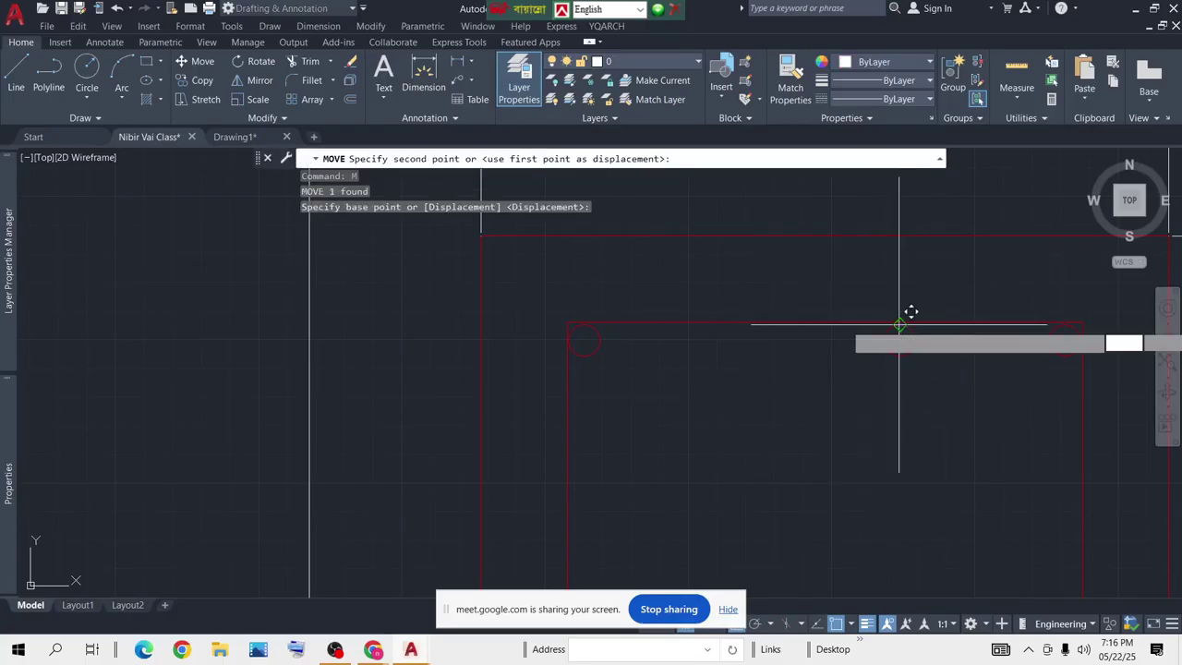
{"action": "left_click", "coordinate": [825, 323]}
Mirror the three top rebar circles about the inner rectangle's horizontal centreline onto its bottom edge, keeping the originals
{"action": "middle_click_drag", "start_coordinate": [780, 409], "coordinate": [778, 315]}
{"action": "scroll", "coordinate": [778, 315], "scroll_direction": "down", "scroll_amount": 3}
{"action": "scroll", "coordinate": [916, 296], "scroll_direction": "up", "scroll_amount": 5}
{"action": "left_click", "coordinate": [816, 261]}
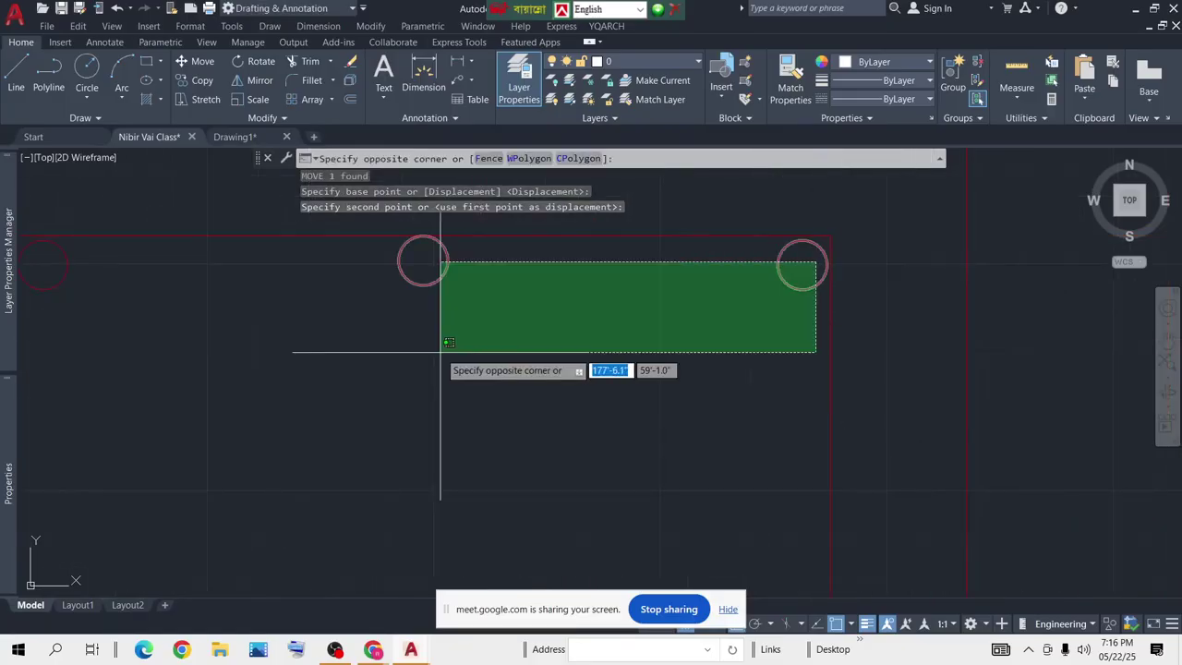
{"action": "scroll", "coordinate": [509, 367], "scroll_direction": "down", "scroll_amount": 4}
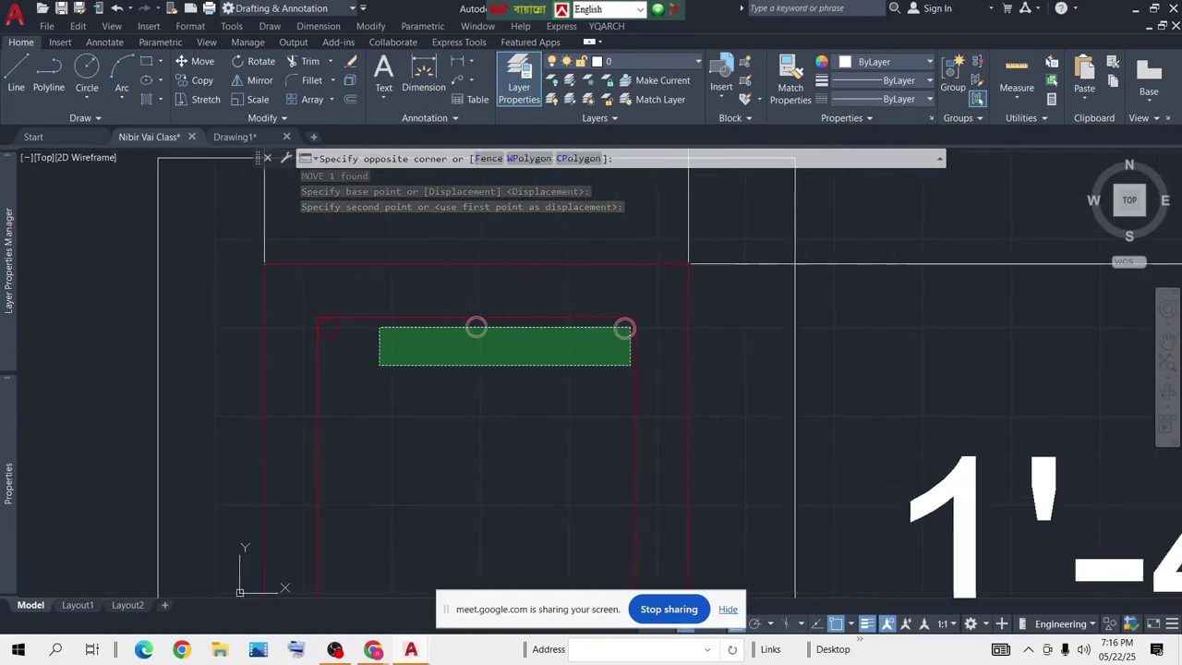
{"action": "left_click", "coordinate": [329, 360]}
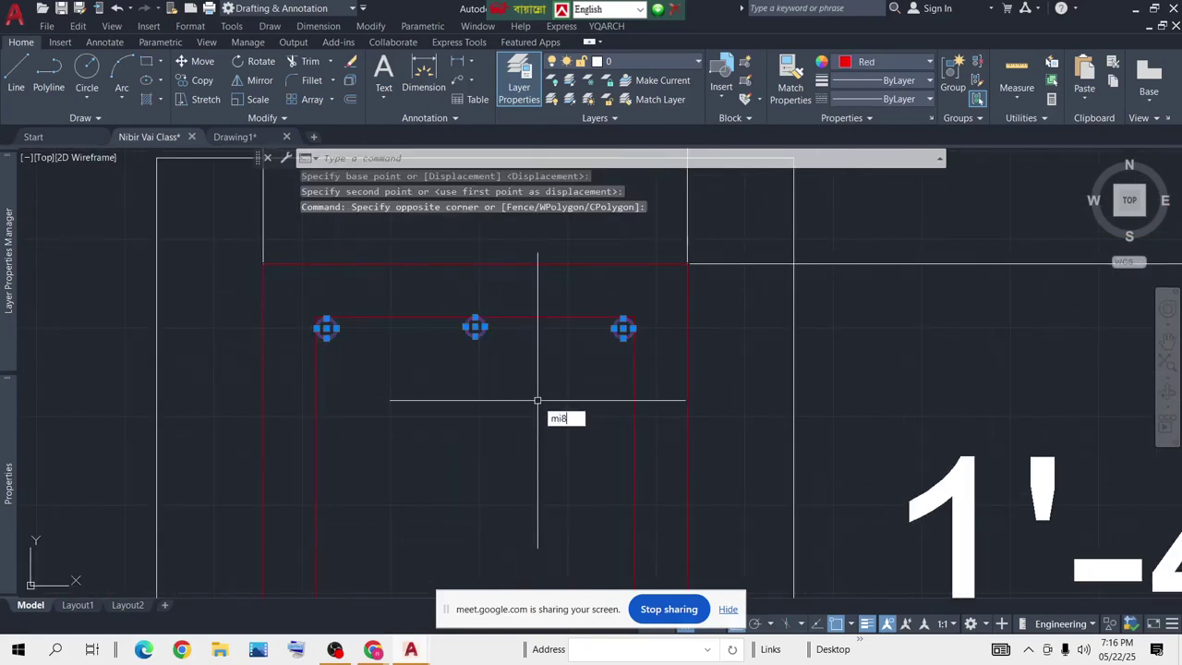
{"action": "key", "text": "Return"}
{"action": "scroll", "coordinate": [613, 401], "scroll_direction": "down", "scroll_amount": 4}
{"action": "middle_click_drag", "start_coordinate": [614, 401], "coordinate": [653, 317]}
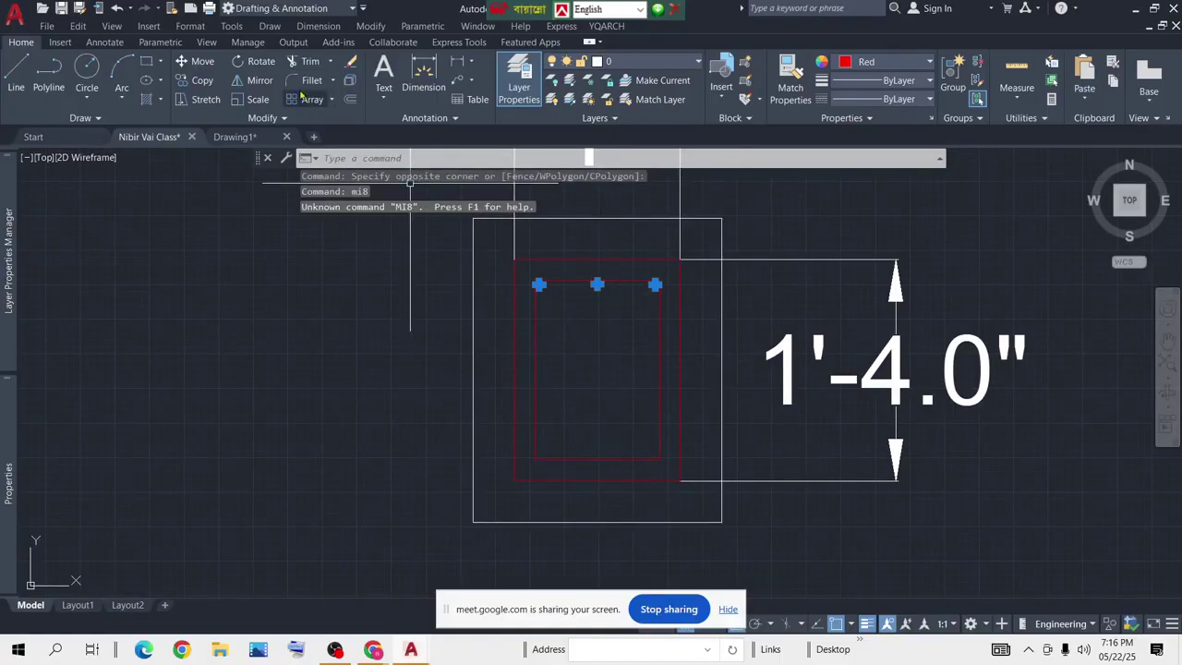
{"action": "left_click", "coordinate": [260, 80]}
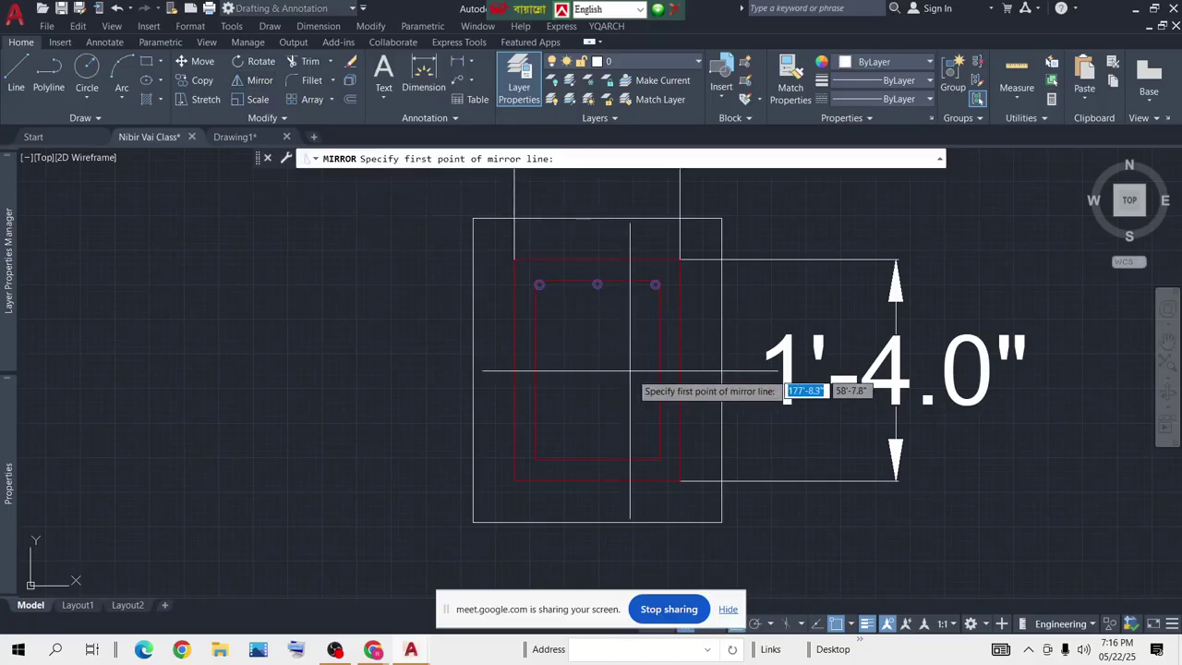
{"action": "left_click", "coordinate": [659, 371]}
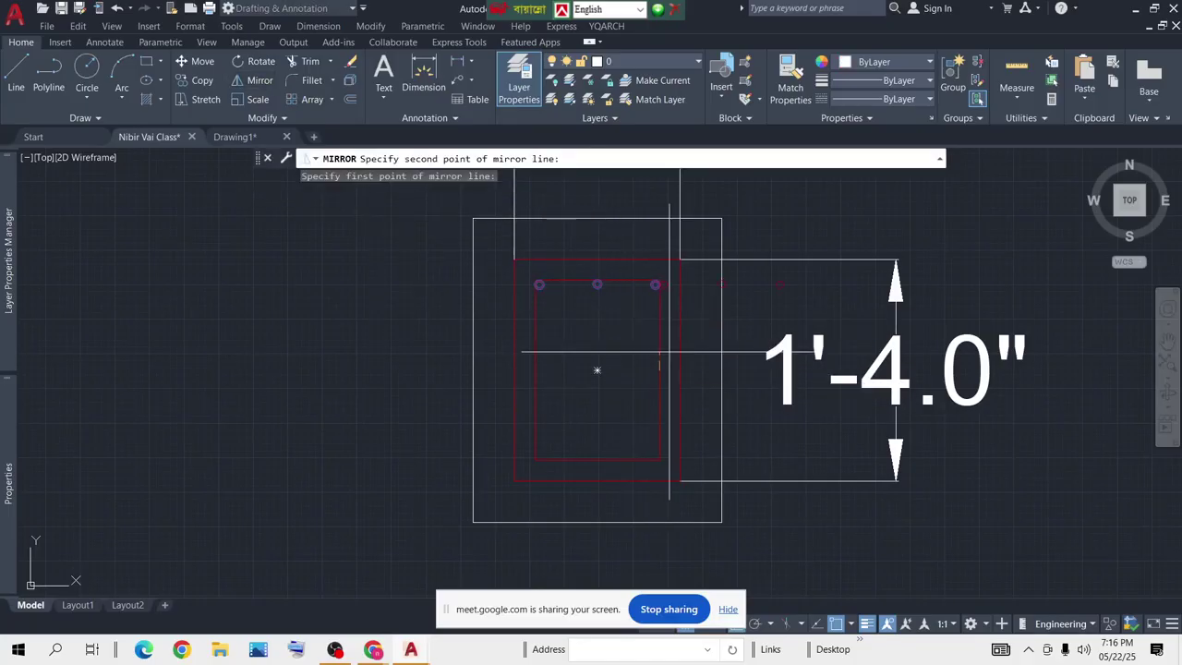
{"action": "left_click", "coordinate": [900, 362]}
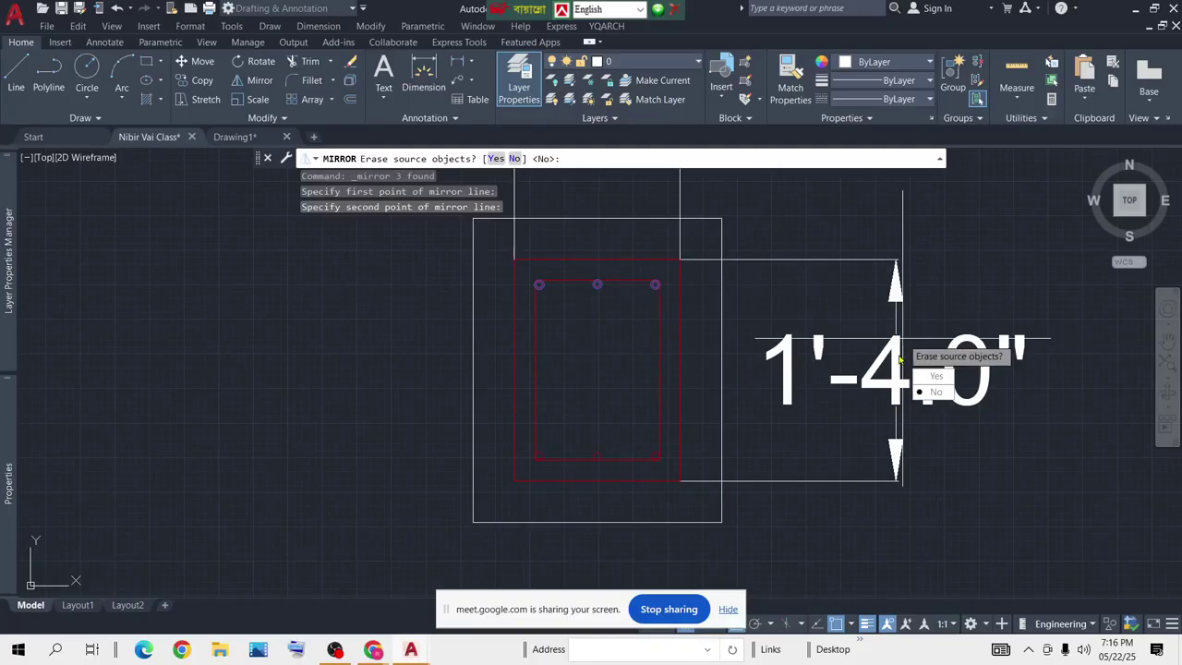
{"action": "left_click", "coordinate": [931, 392]}
Copy the upper-left rebar circle straight down the inner rectangle's left edge twice, first about 4.2 inches below, then about two thirds down
{"action": "scroll", "coordinate": [542, 293], "scroll_direction": "up", "scroll_amount": 4}
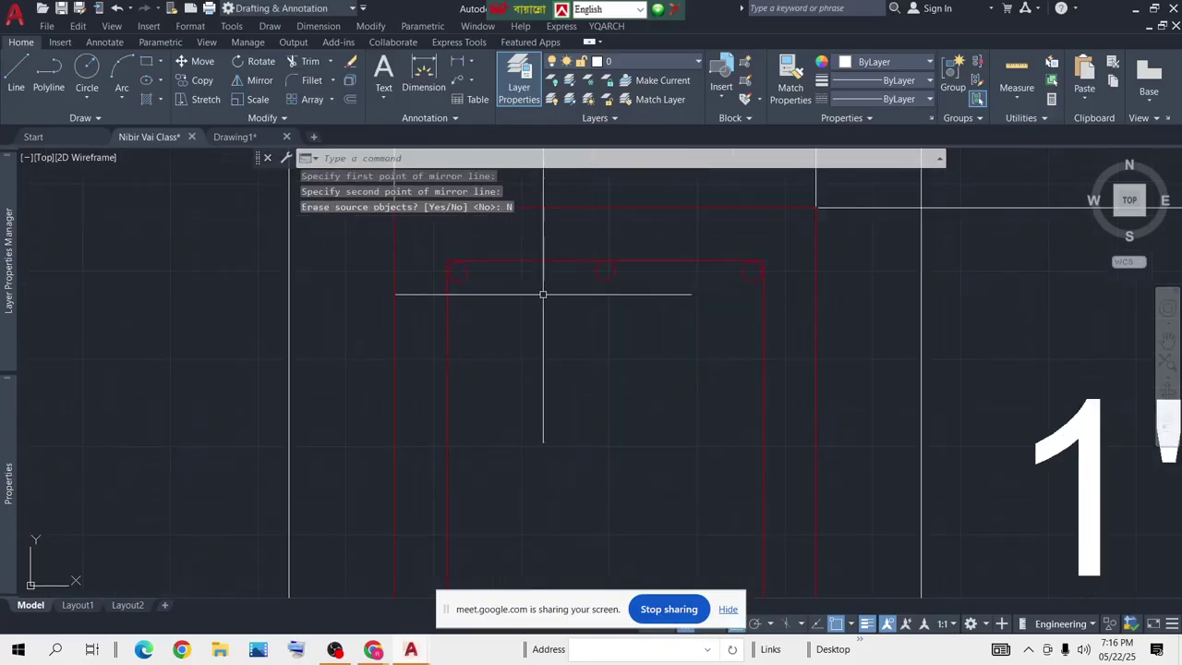
{"action": "scroll", "coordinate": [499, 426], "scroll_direction": "down", "scroll_amount": 2}
{"action": "scroll", "coordinate": [506, 323], "scroll_direction": "up", "scroll_amount": 5}
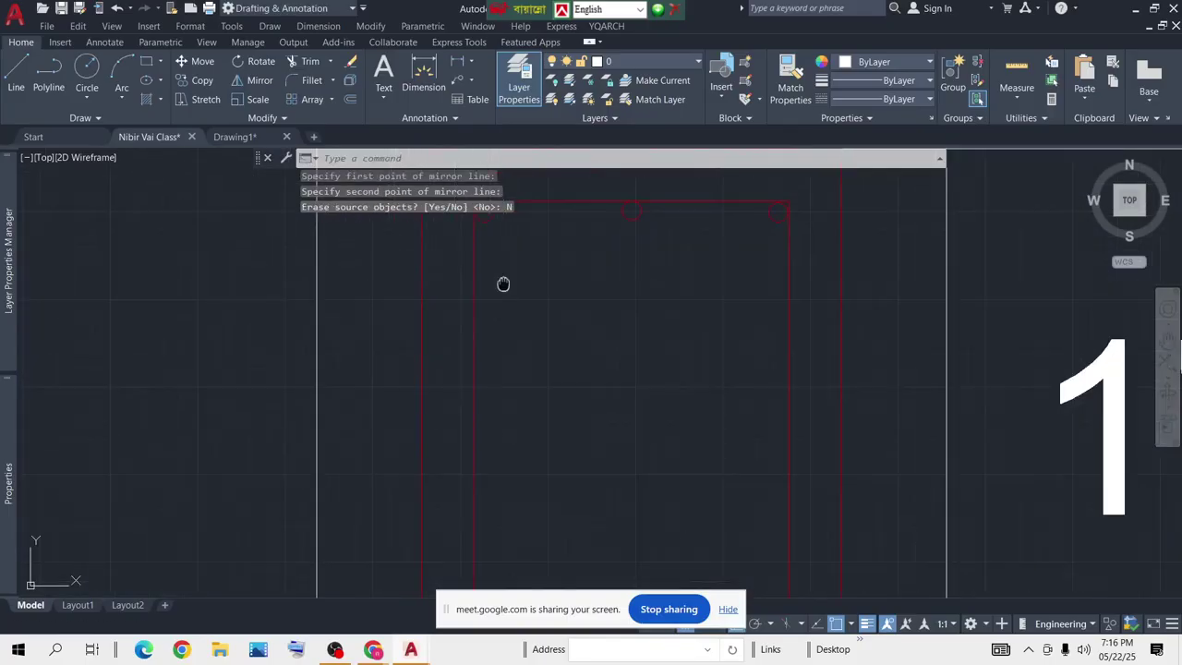
{"action": "left_click", "coordinate": [523, 301]}
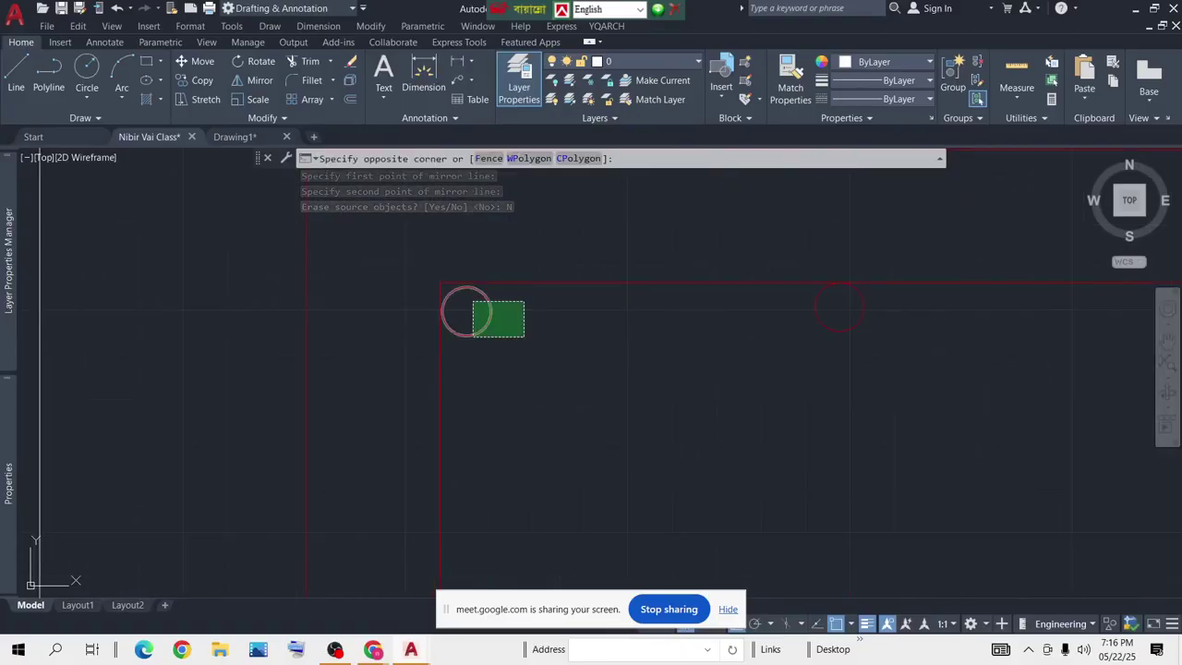
{"action": "type", "text": "co"}
{"action": "key", "text": "space"}
{"action": "left_click", "coordinate": [570, 352]}
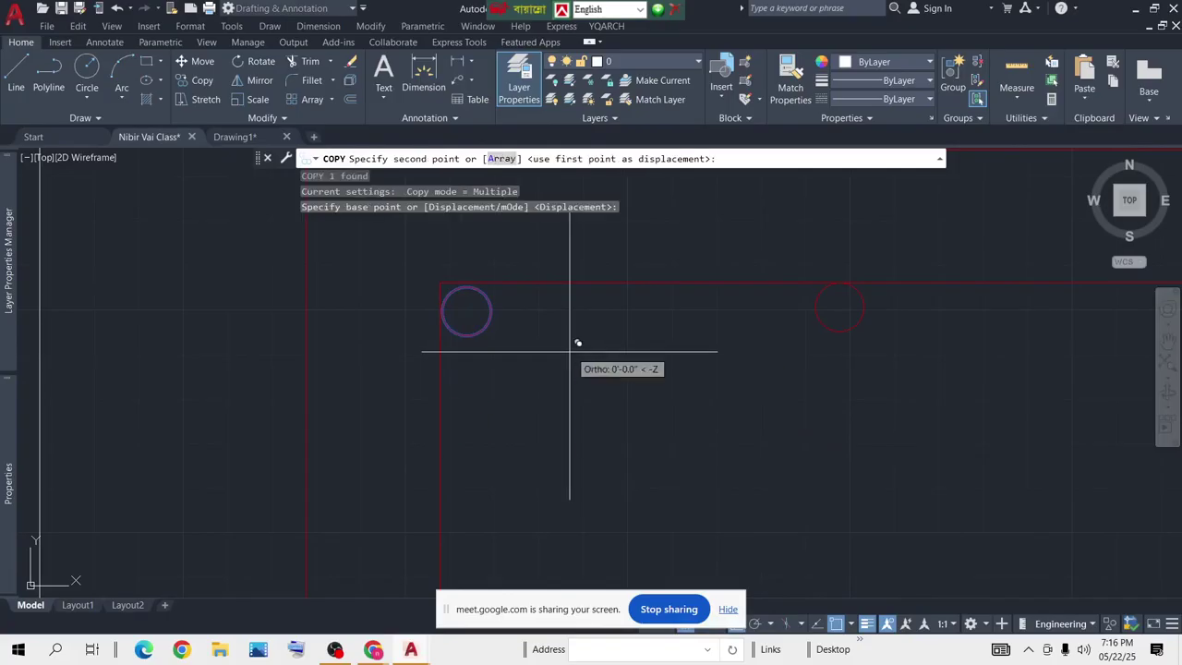
{"action": "scroll", "coordinate": [566, 476], "scroll_direction": "down", "scroll_amount": 4}
{"action": "scroll", "coordinate": [565, 388], "scroll_direction": "down", "scroll_amount": 3}
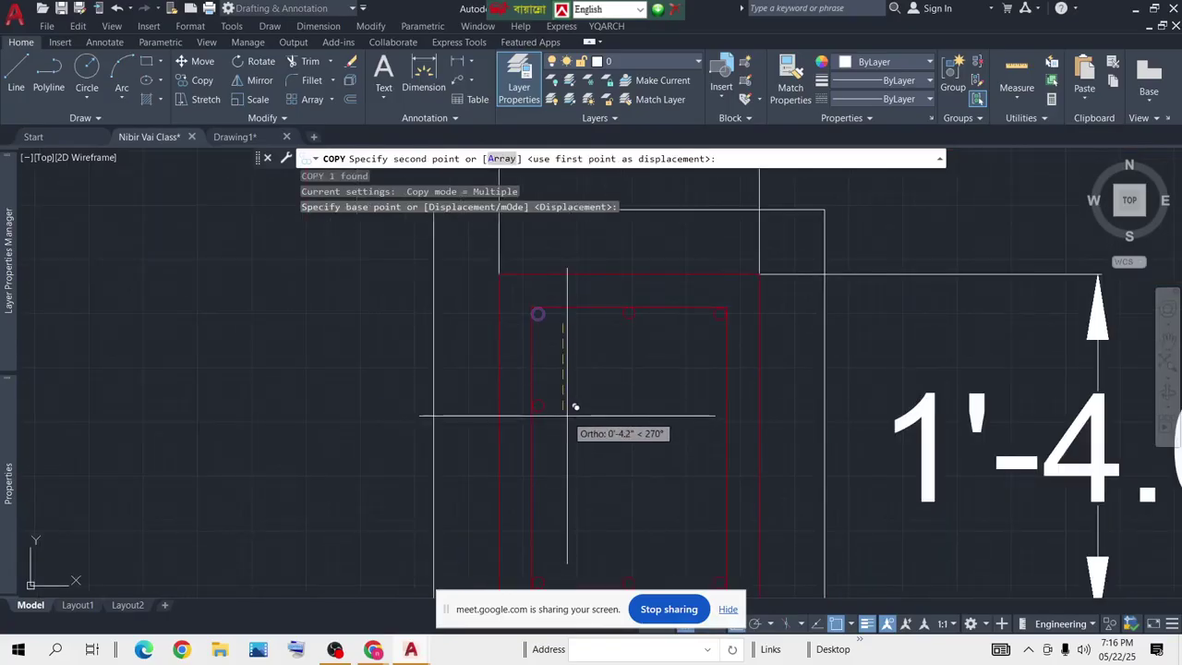
{"action": "left_click", "coordinate": [567, 416]}
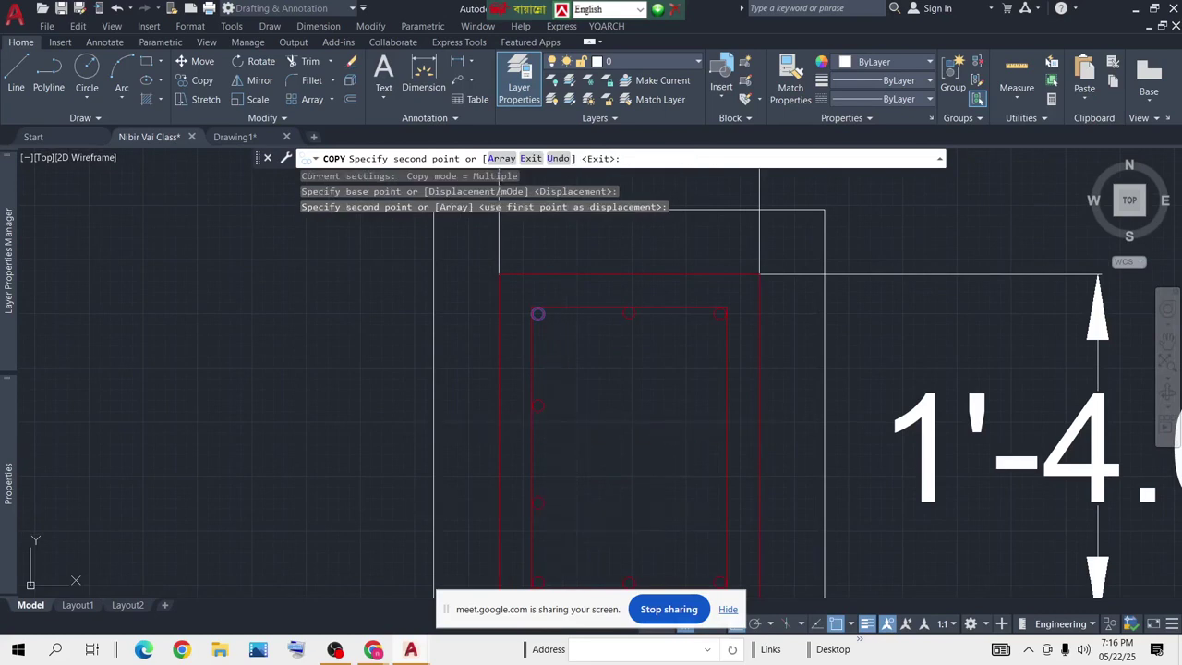
{"action": "left_click", "coordinate": [556, 504]}
{"action": "key", "text": "Return"}
{"action": "middle_click_drag", "start_coordinate": [563, 438], "coordinate": [585, 364]}
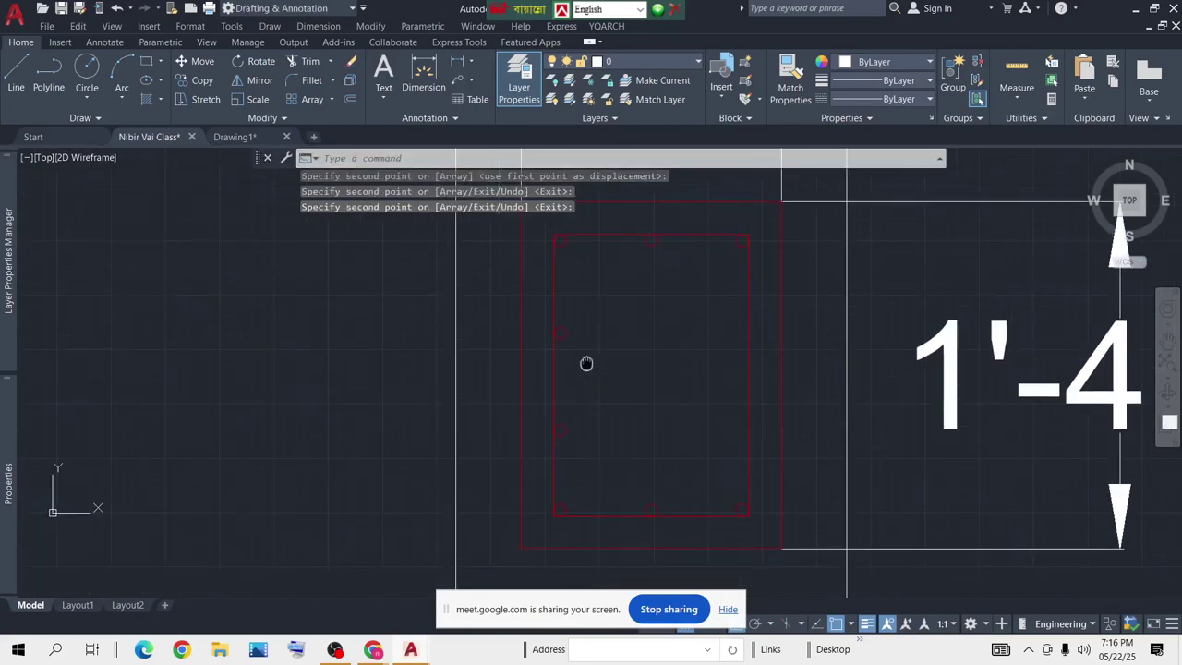
Mirror the two intermediate left-edge rebar circles about the section's vertical centreline onto the right edge, keeping the originals
{"action": "left_click", "coordinate": [593, 318]}
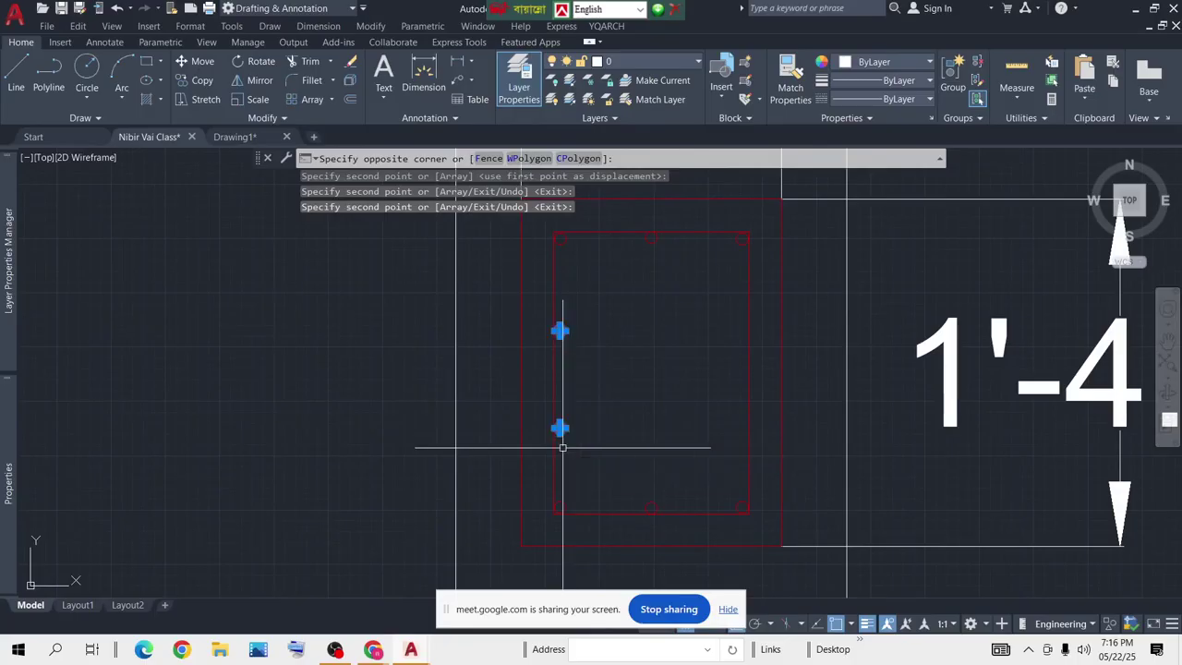
{"action": "left_click", "coordinate": [563, 447]}
{"action": "type", "text": "mi"}
{"action": "key", "text": "Return"}
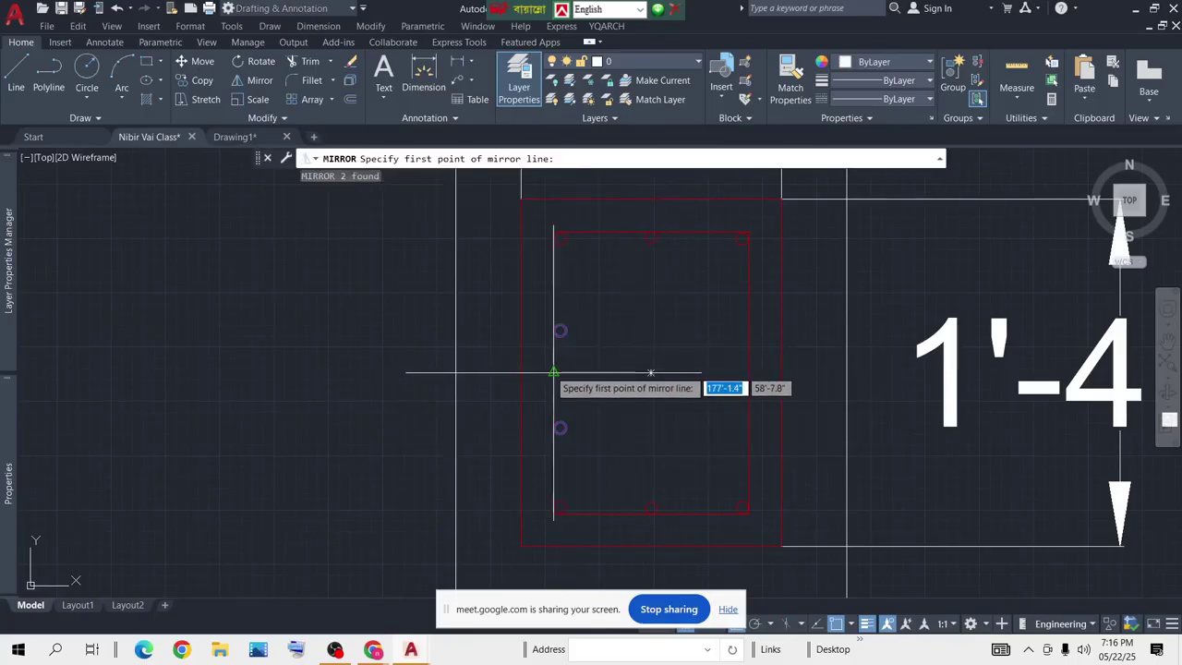
{"action": "left_click", "coordinate": [651, 507]}
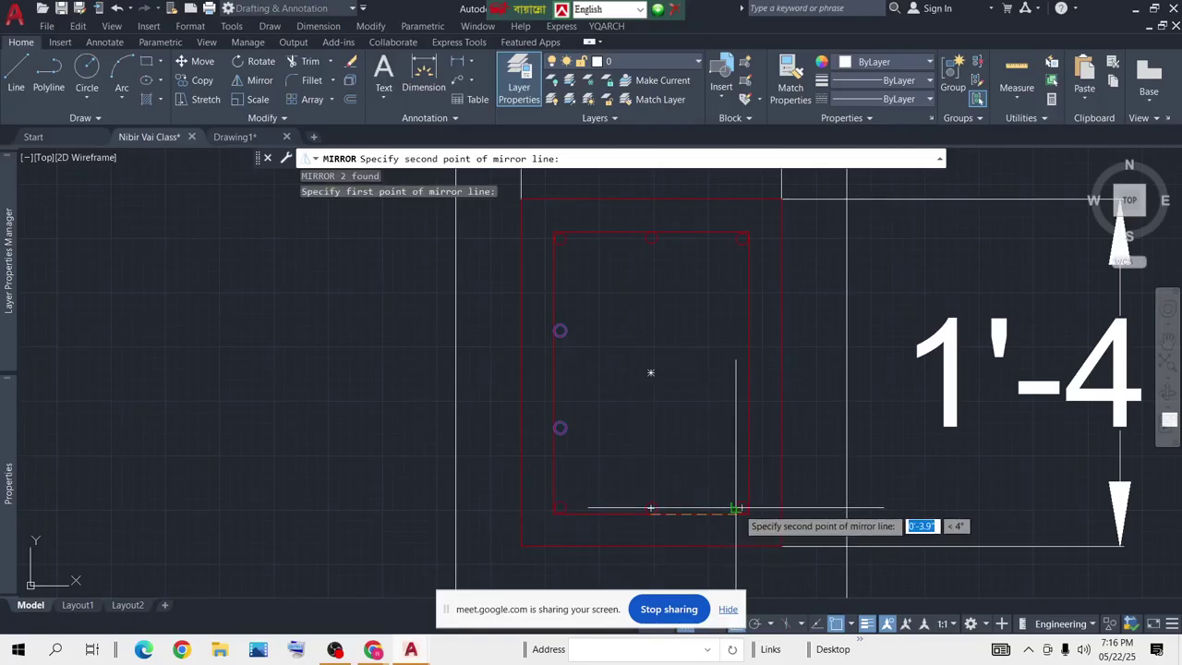
{"action": "left_click", "coordinate": [652, 459]}
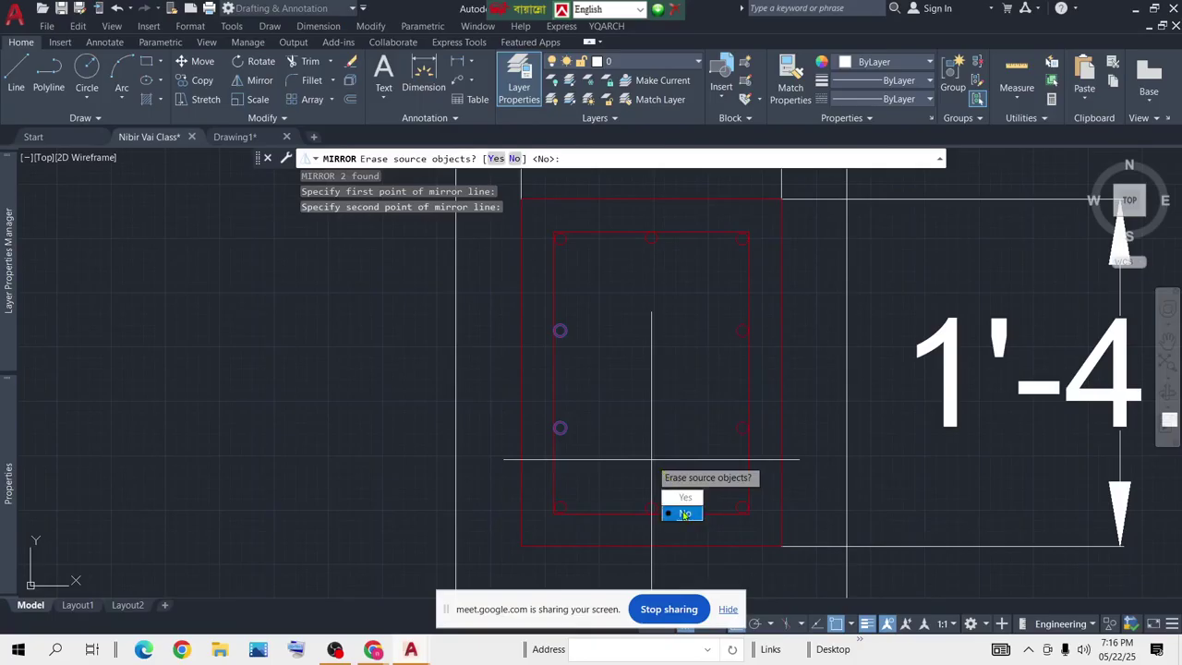
{"action": "left_click", "coordinate": [683, 513]}
Start a hatch for the rebar circles with the SOLID pattern and the colour Red
{"action": "scroll", "coordinate": [647, 407], "scroll_direction": "down", "scroll_amount": 5}
{"action": "scroll", "coordinate": [594, 309], "scroll_direction": "up", "scroll_amount": 8}
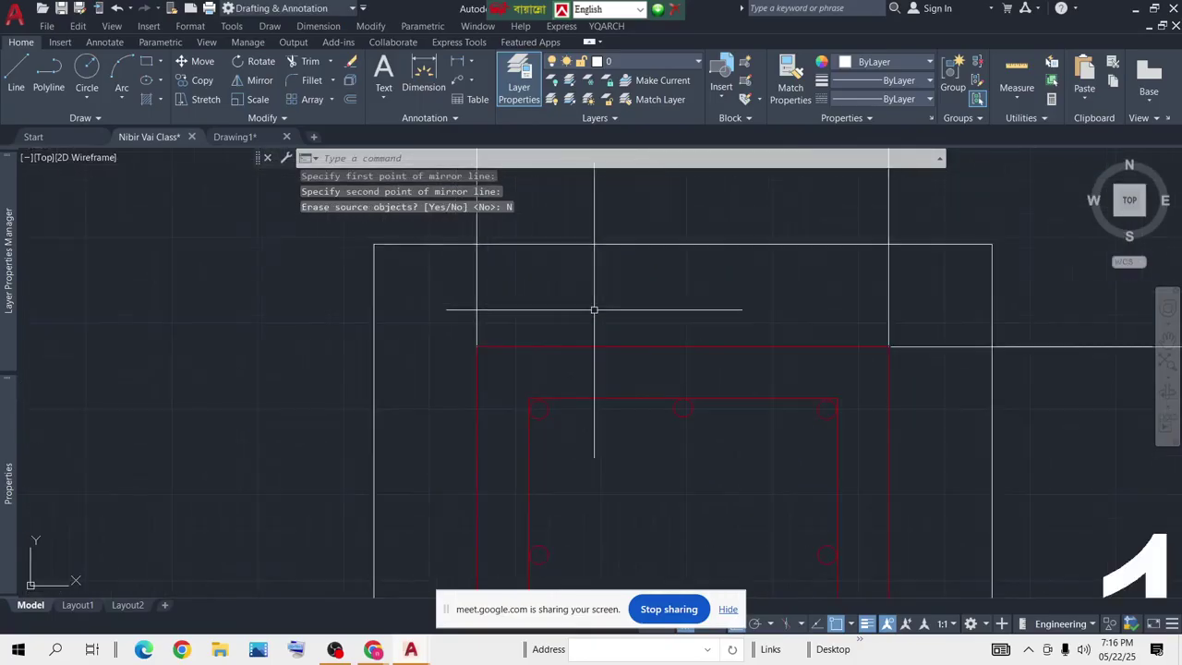
{"action": "scroll", "coordinate": [544, 333], "scroll_direction": "up", "scroll_amount": 4}
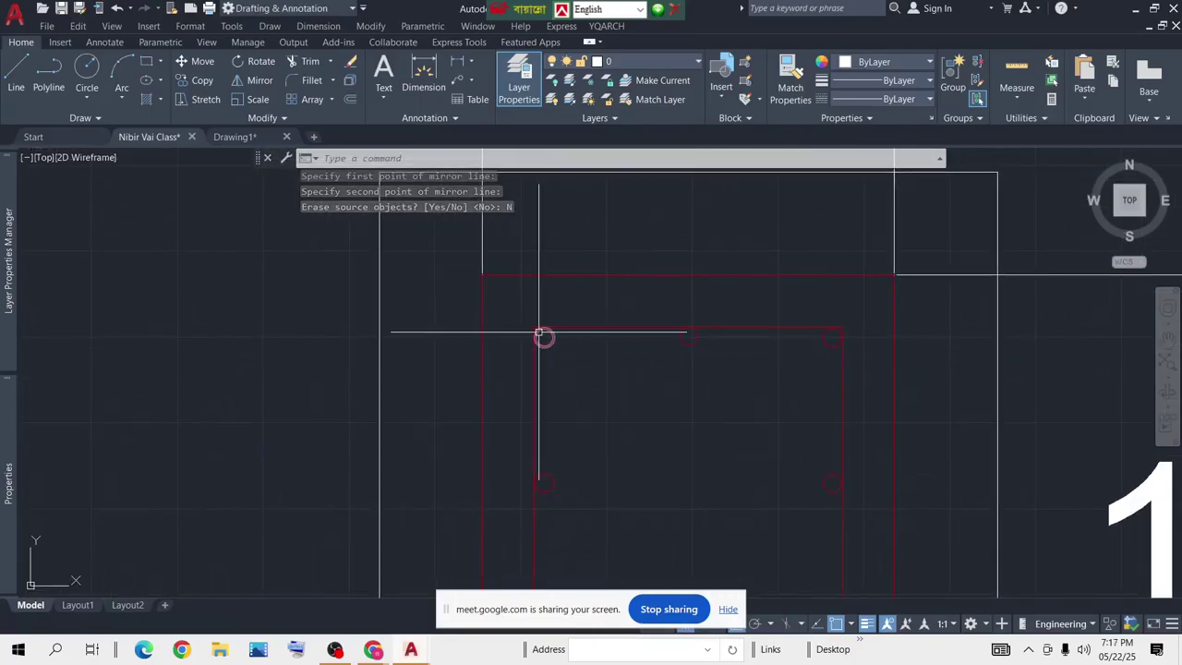
{"action": "scroll", "coordinate": [544, 331], "scroll_direction": "up", "scroll_amount": 2}
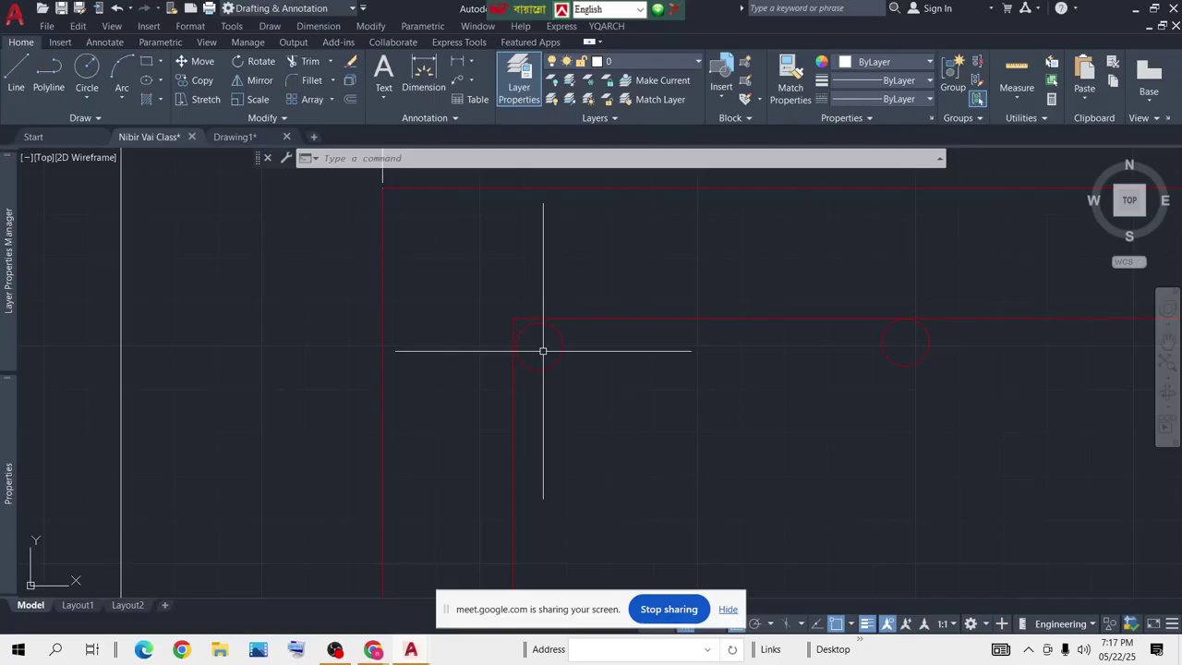
{"action": "type", "text": "h"}
{"action": "key", "text": "Return"}
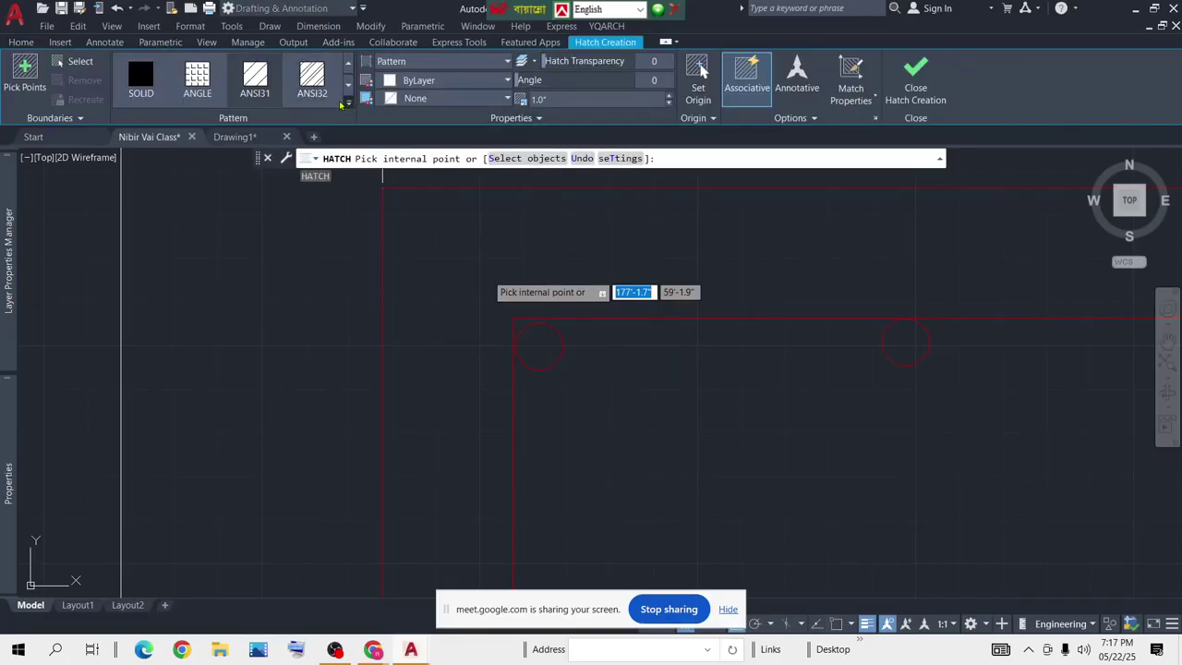
{"action": "mouse_move", "coordinate": [179, 96]}
{"action": "left_click", "coordinate": [144, 88]}
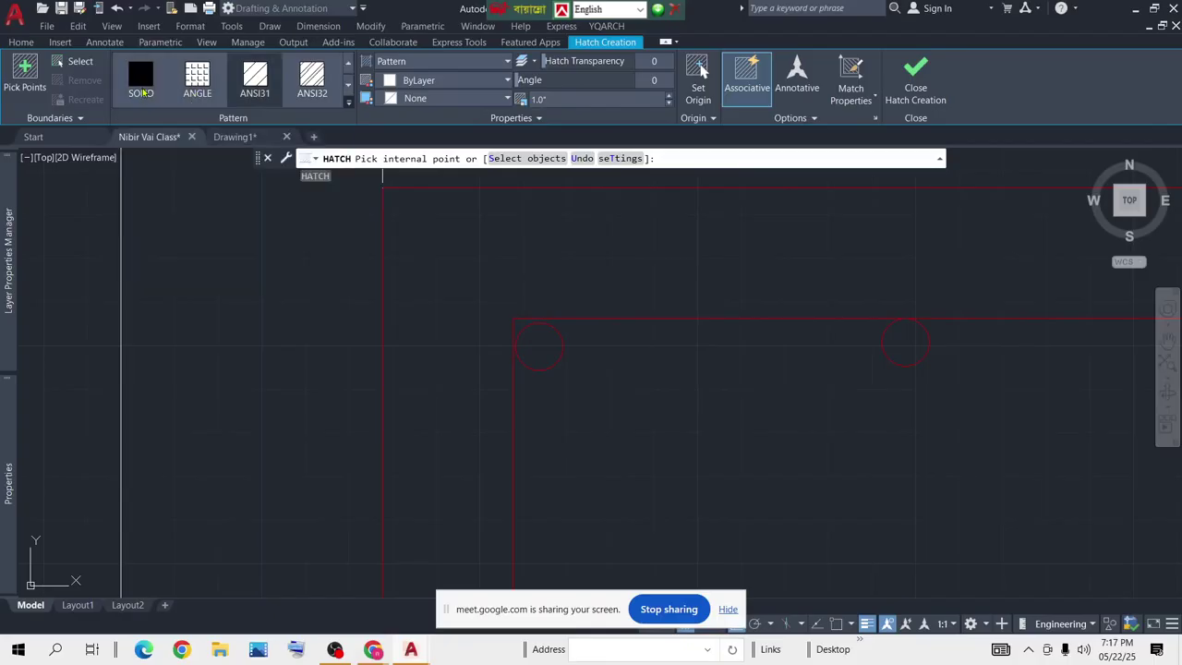
{"action": "left_click", "coordinate": [458, 81]}
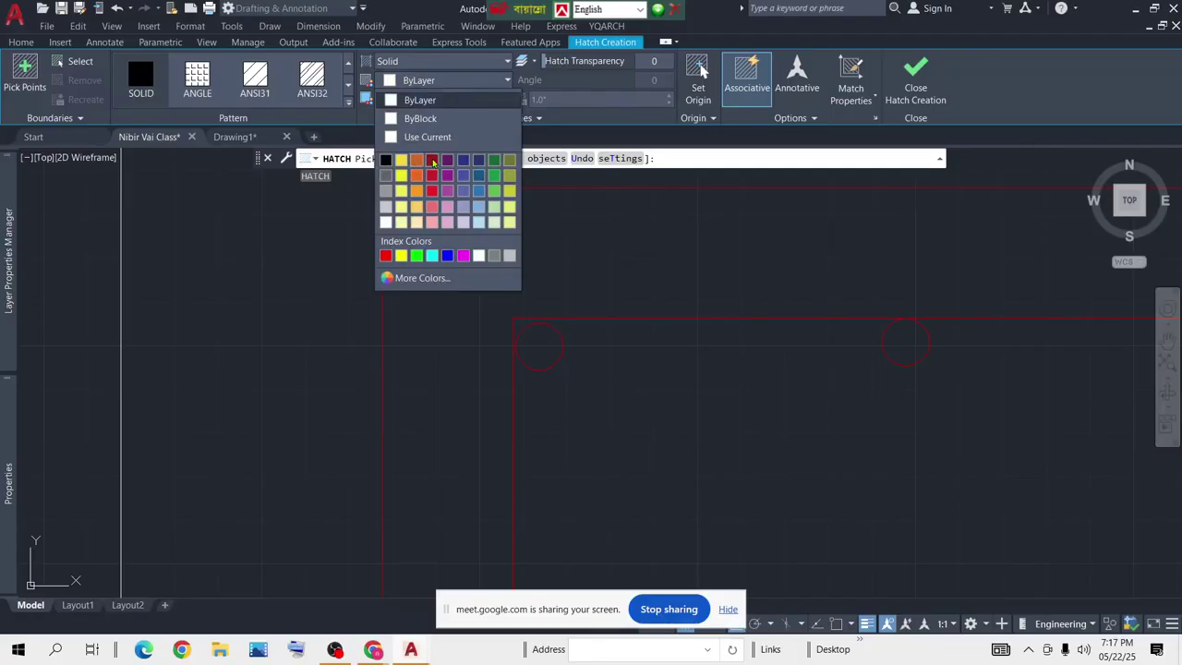
{"action": "left_click", "coordinate": [387, 257]}
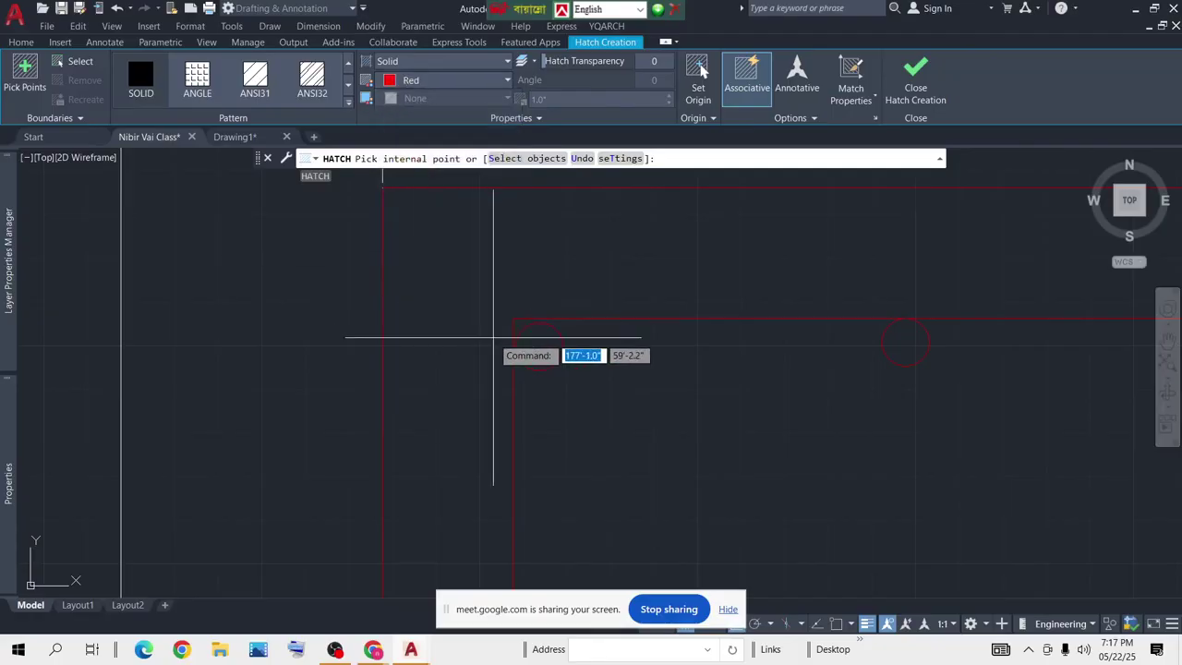
Fill the three top rebar circles and the upper intermediate pair on the side edges with the solid red hatch
{"action": "left_click", "coordinate": [545, 345]}
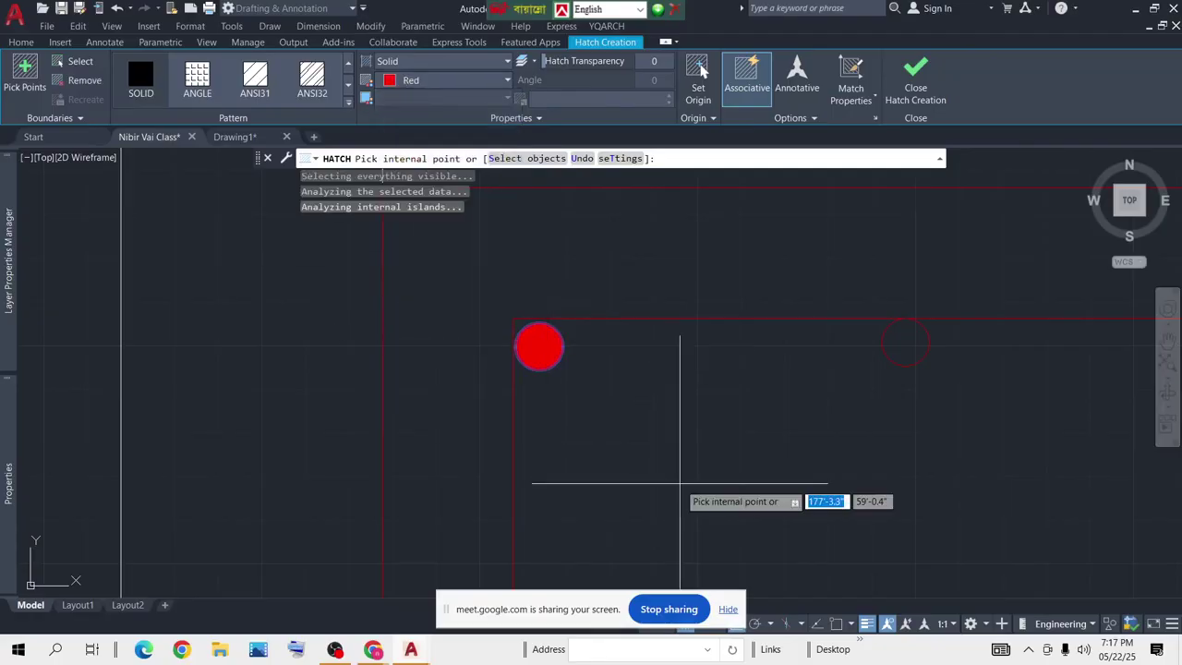
{"action": "left_click", "coordinate": [917, 347]}
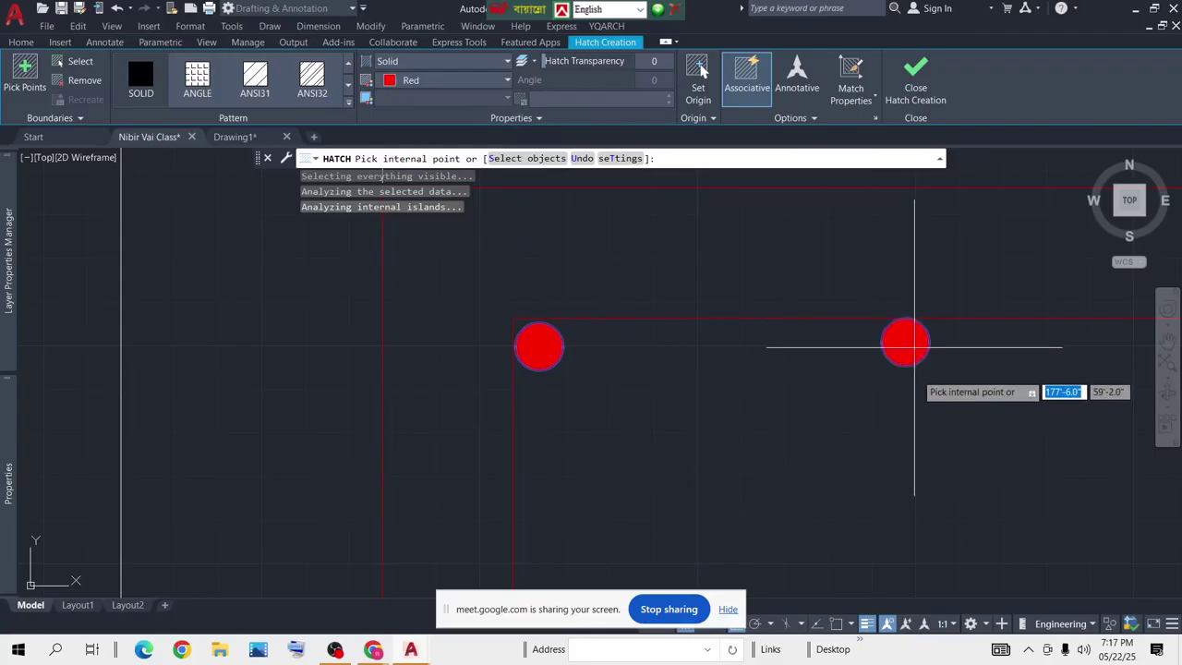
{"action": "middle_click_drag", "start_coordinate": [975, 458], "coordinate": [645, 385]}
{"action": "scroll", "coordinate": [645, 385], "scroll_direction": "down", "scroll_amount": 2}
{"action": "left_click", "coordinate": [829, 319]}
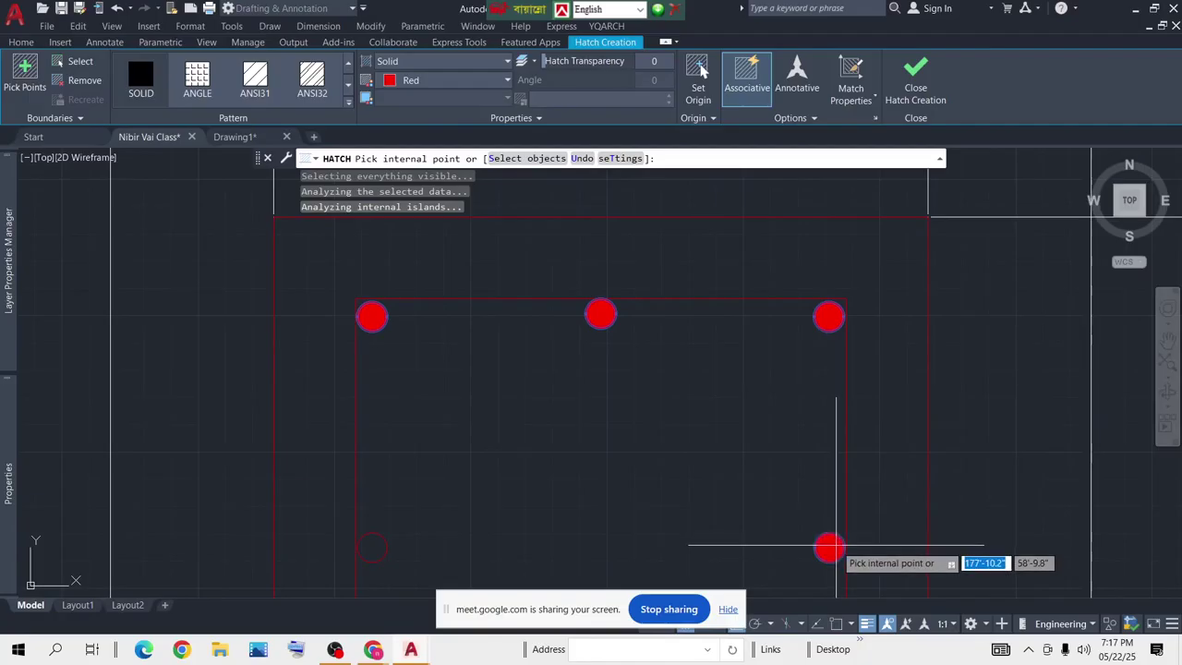
{"action": "middle_click_drag", "start_coordinate": [452, 495], "coordinate": [662, 352]}
{"action": "scroll", "coordinate": [661, 352], "scroll_direction": "down", "scroll_amount": 2}
{"action": "left_click", "coordinate": [620, 388]}
Fill the lower intermediate pair and the three bottom rebar circles with solid red hatch, and finish the hatch
{"action": "middle_click_drag", "start_coordinate": [634, 561], "coordinate": [653, 403]}
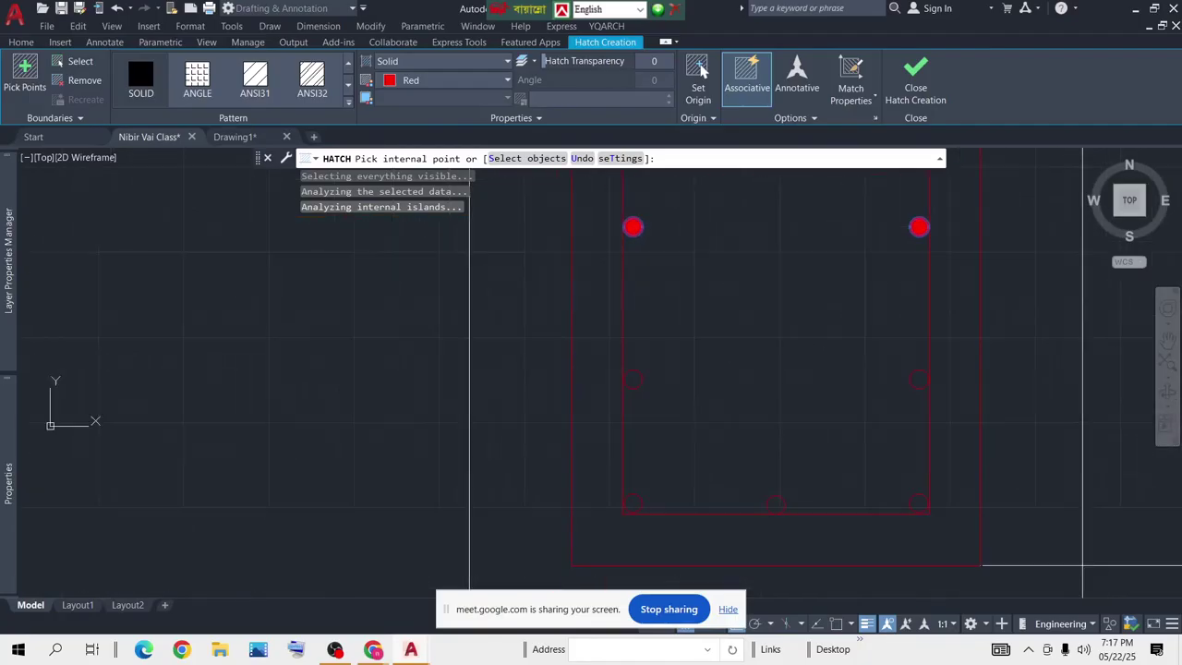
{"action": "left_click", "coordinate": [634, 380]}
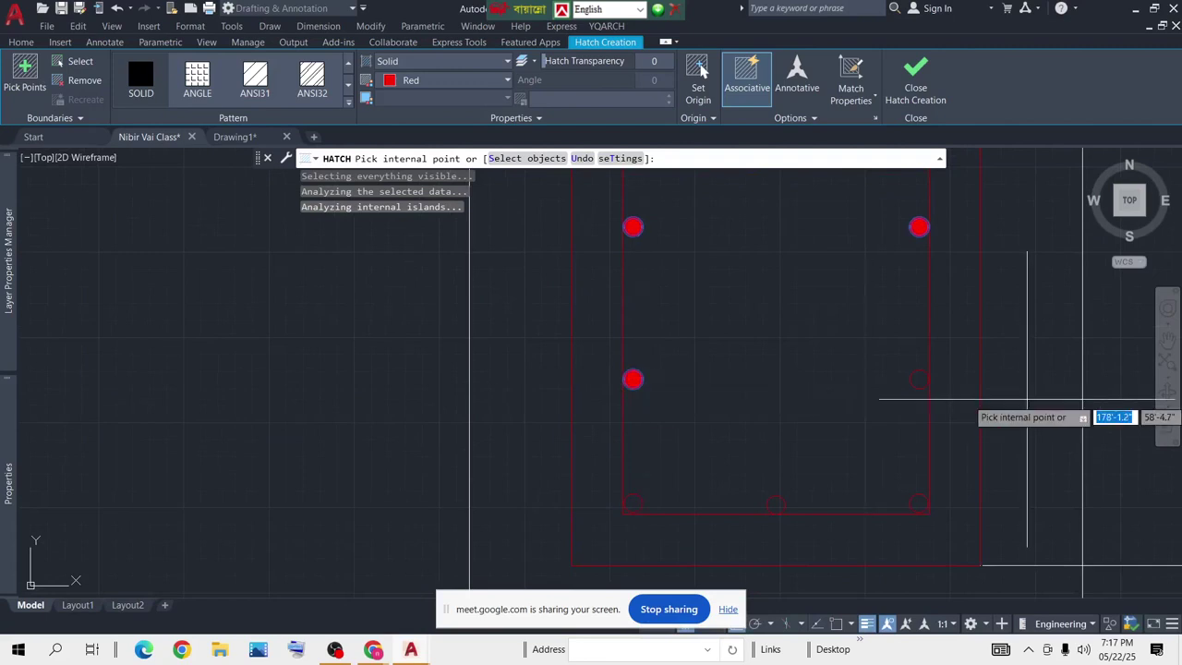
{"action": "left_click", "coordinate": [919, 379]}
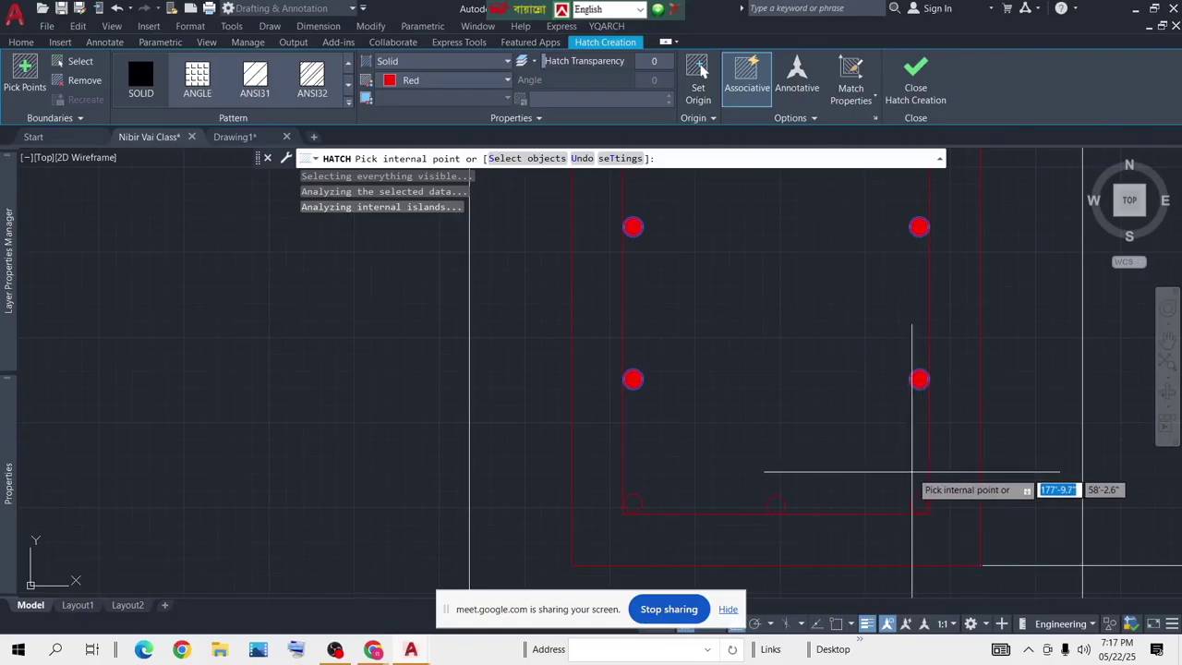
{"action": "left_click", "coordinate": [919, 504]}
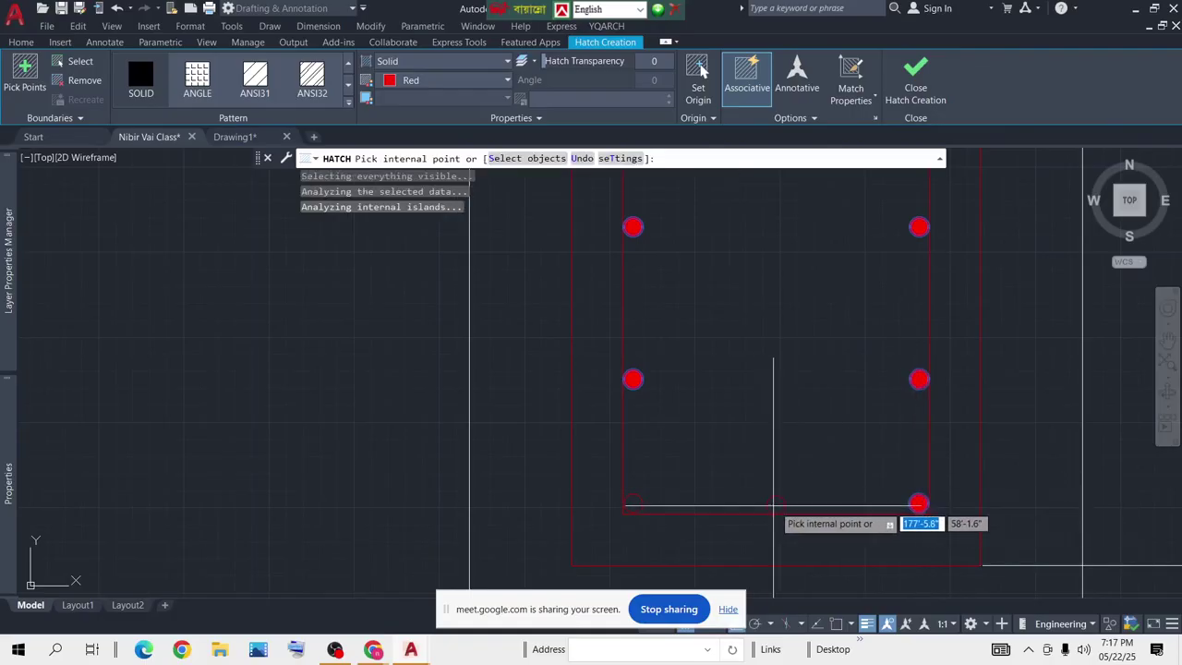
{"action": "left_click", "coordinate": [776, 503]}
{"action": "left_click", "coordinate": [632, 504]}
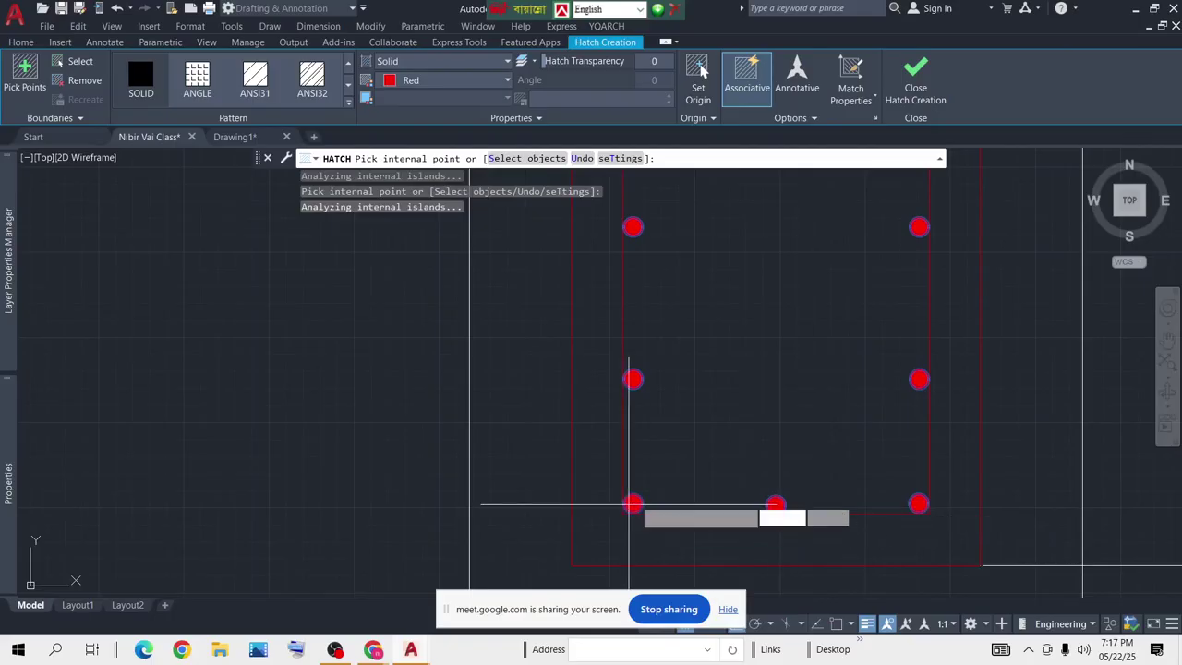
{"action": "key", "text": "Return"}
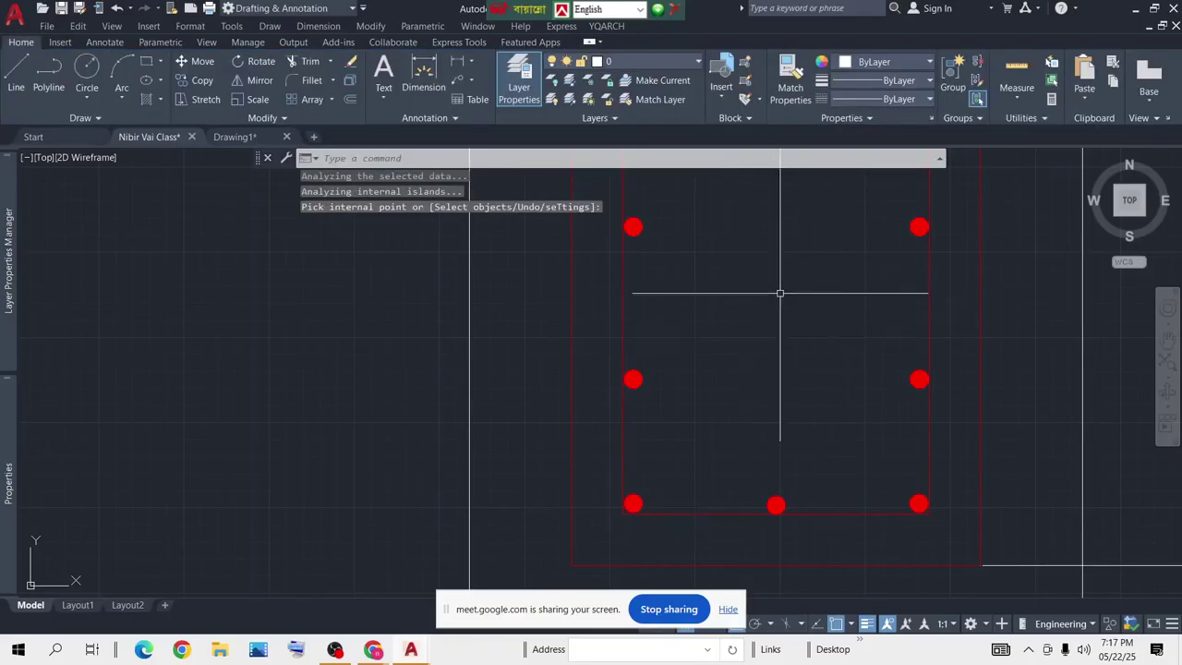
Examine the C1 section with its filled rebar circles against the surrounding column schedule rows
{"action": "scroll", "coordinate": [762, 278], "scroll_direction": "down", "scroll_amount": 7}
{"action": "middle_click_drag", "start_coordinate": [763, 295], "coordinate": [615, 295]}
{"action": "scroll", "coordinate": [617, 268], "scroll_direction": "up", "scroll_amount": 5}
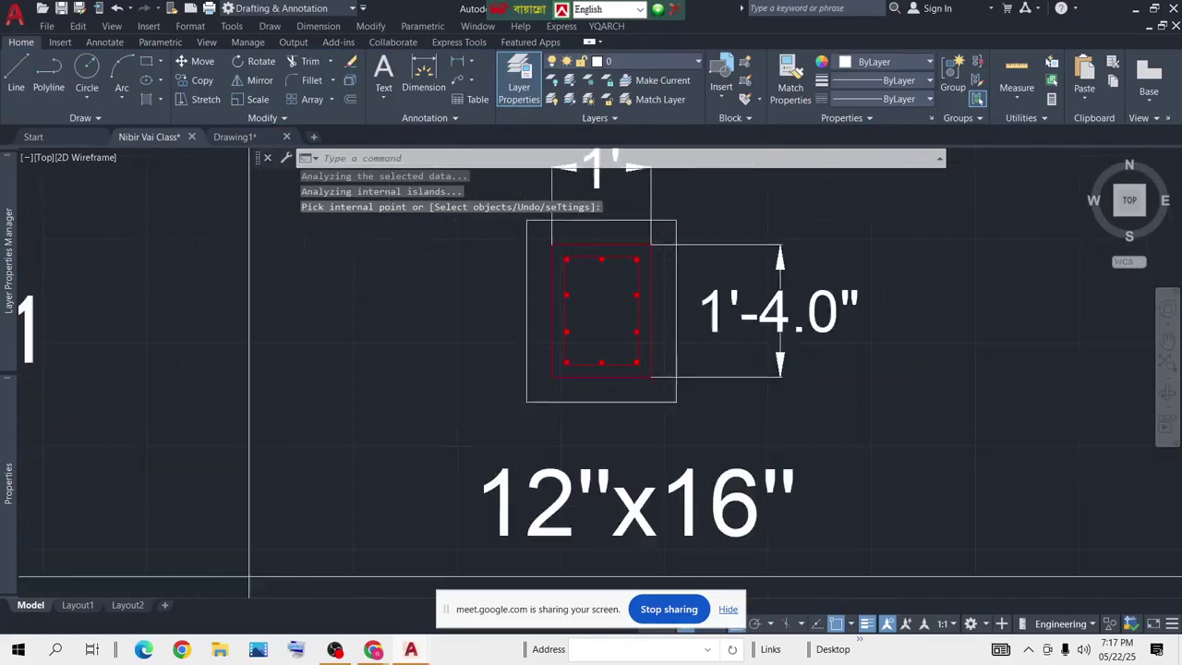
{"action": "scroll", "coordinate": [618, 263], "scroll_direction": "down", "scroll_amount": 4}
{"action": "middle_click_drag", "start_coordinate": [629, 213], "coordinate": [600, 288]}
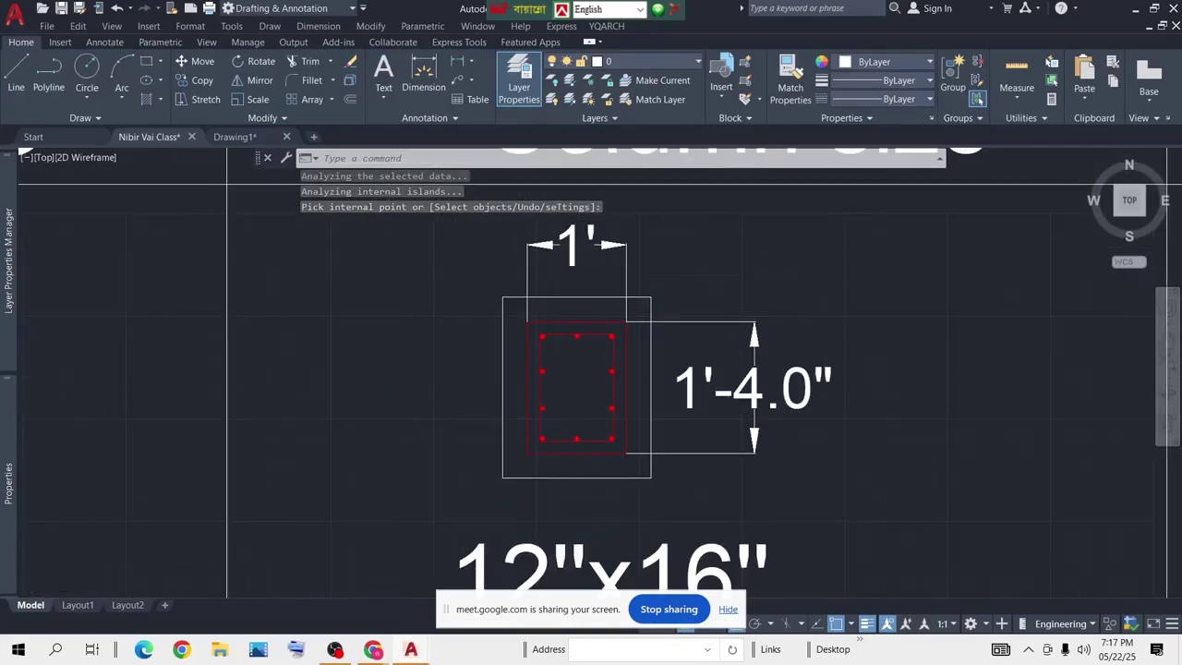
{"action": "scroll", "coordinate": [541, 295], "scroll_direction": "down", "scroll_amount": 4}
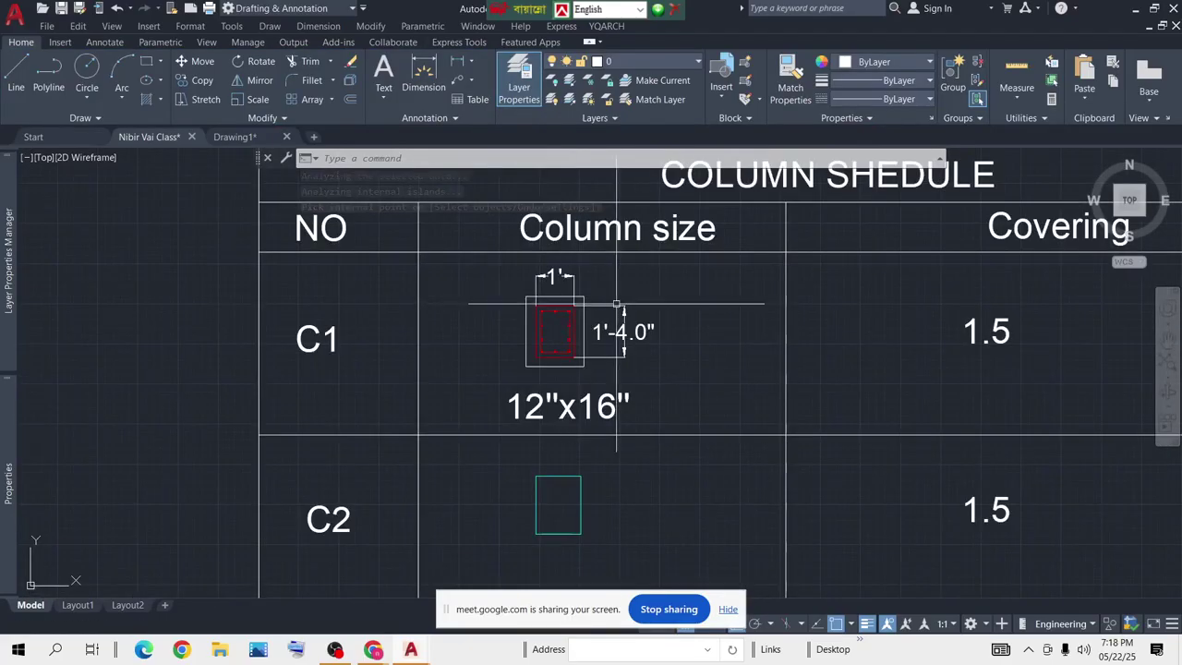
{"action": "scroll", "coordinate": [746, 323], "scroll_direction": "down", "scroll_amount": 5}
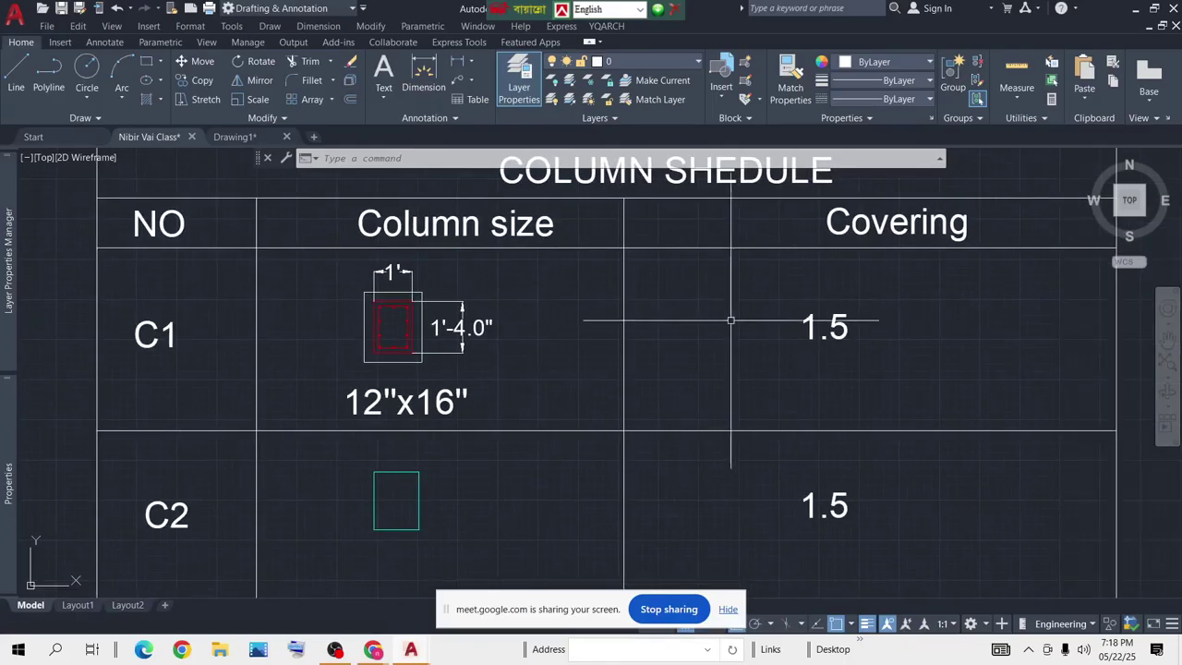
{"action": "scroll", "coordinate": [634, 327], "scroll_direction": "up", "scroll_amount": 6}
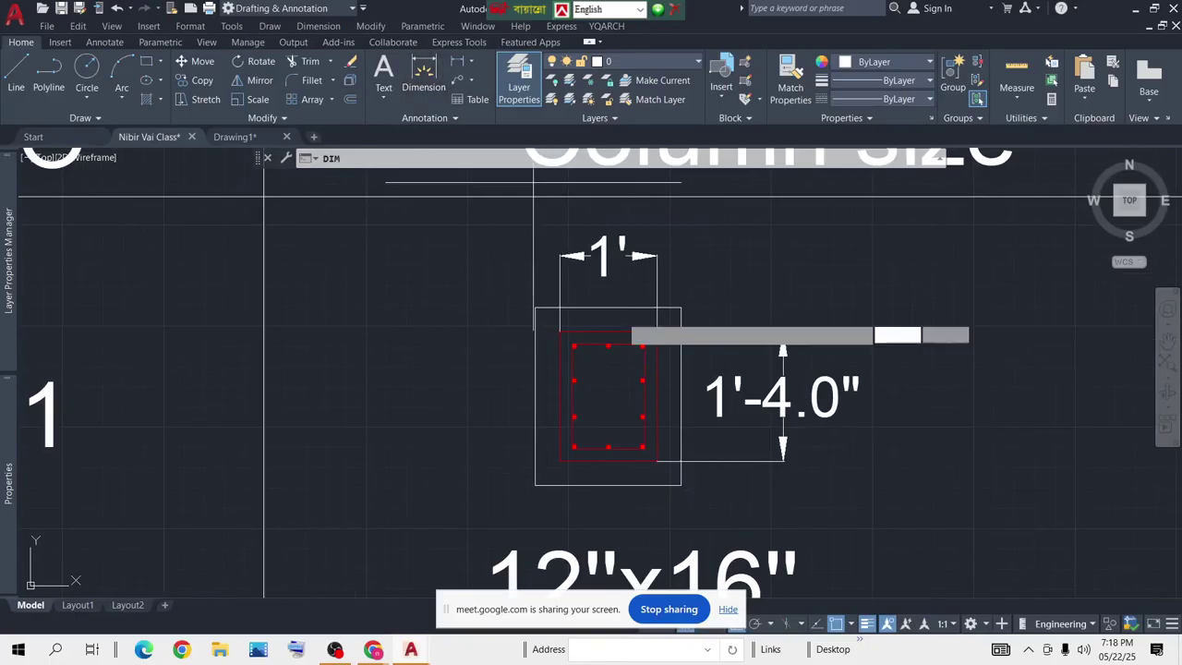
{"action": "key", "text": "Return"}
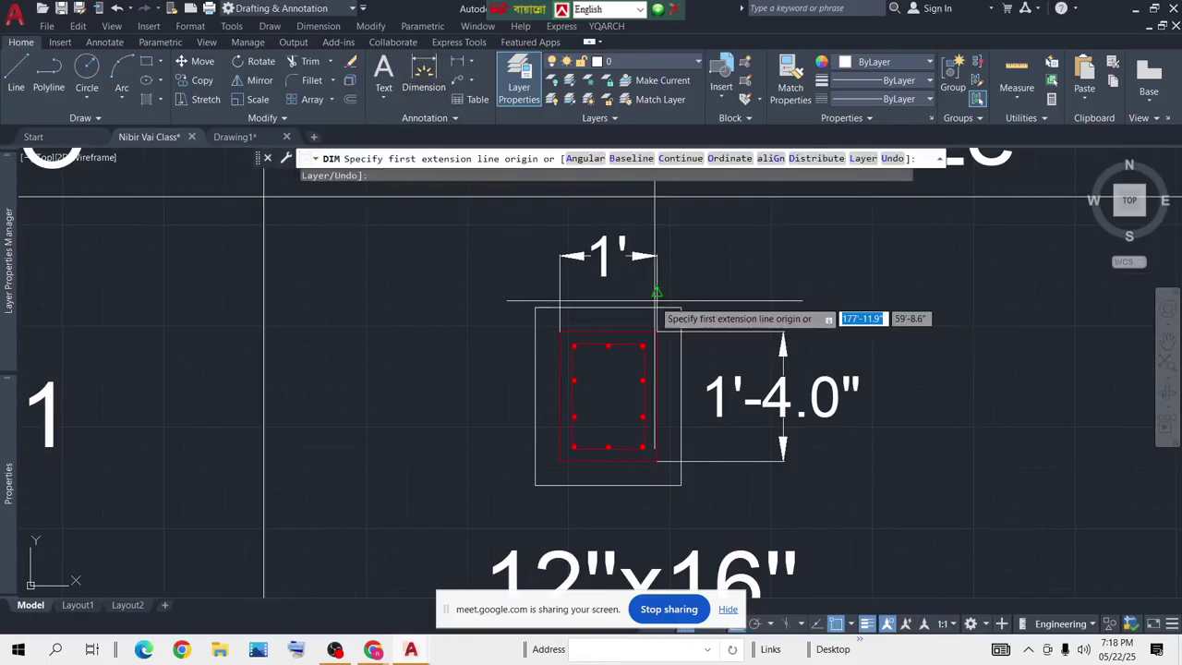
{"action": "left_click", "coordinate": [655, 308]}
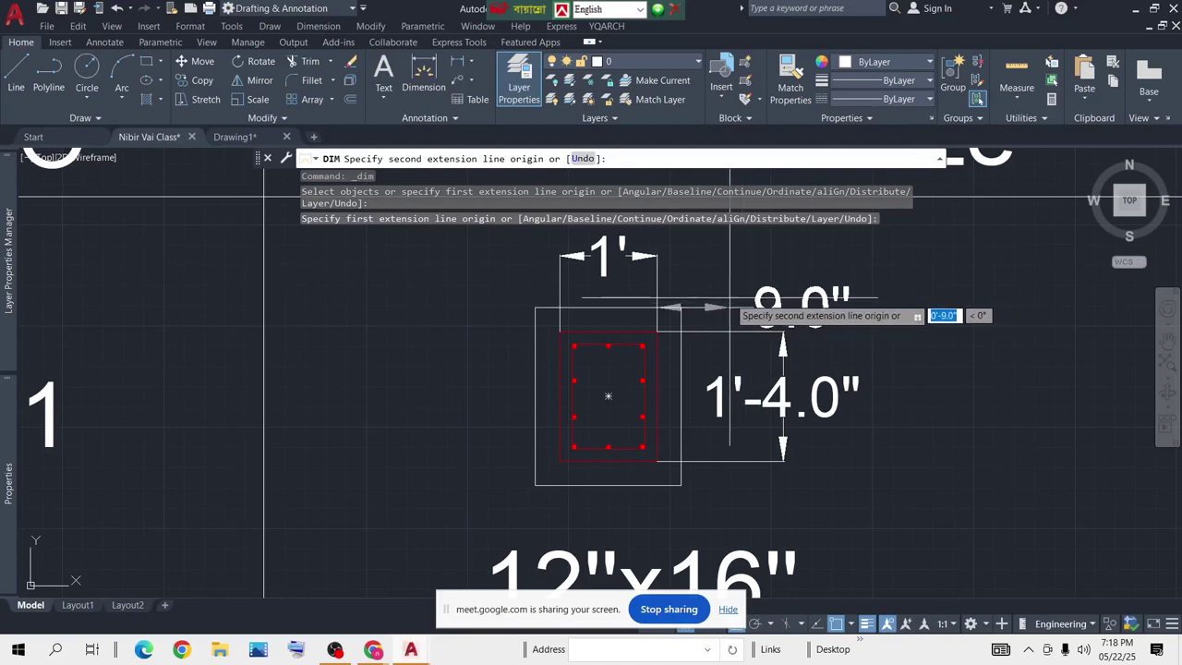
Dimension the vertical gap between the C1 section's red outline and its outer white outline, placing it right of the section
{"action": "scroll", "coordinate": [720, 307], "scroll_direction": "up", "scroll_amount": 5}
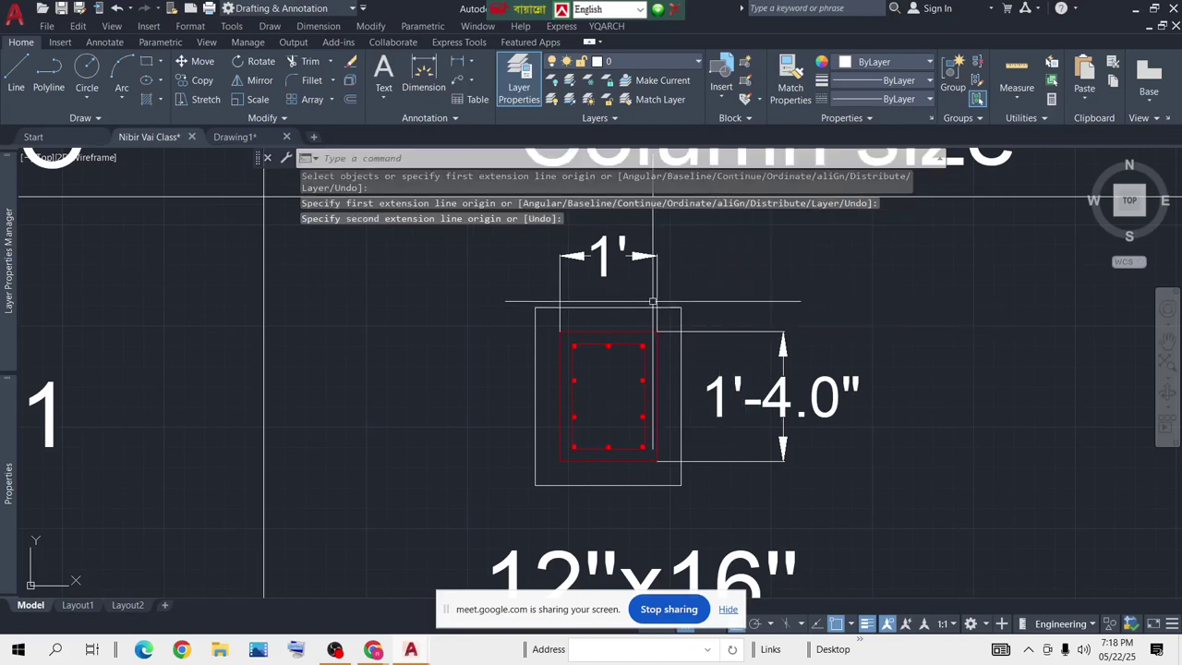
{"action": "left_click", "coordinate": [424, 74]}
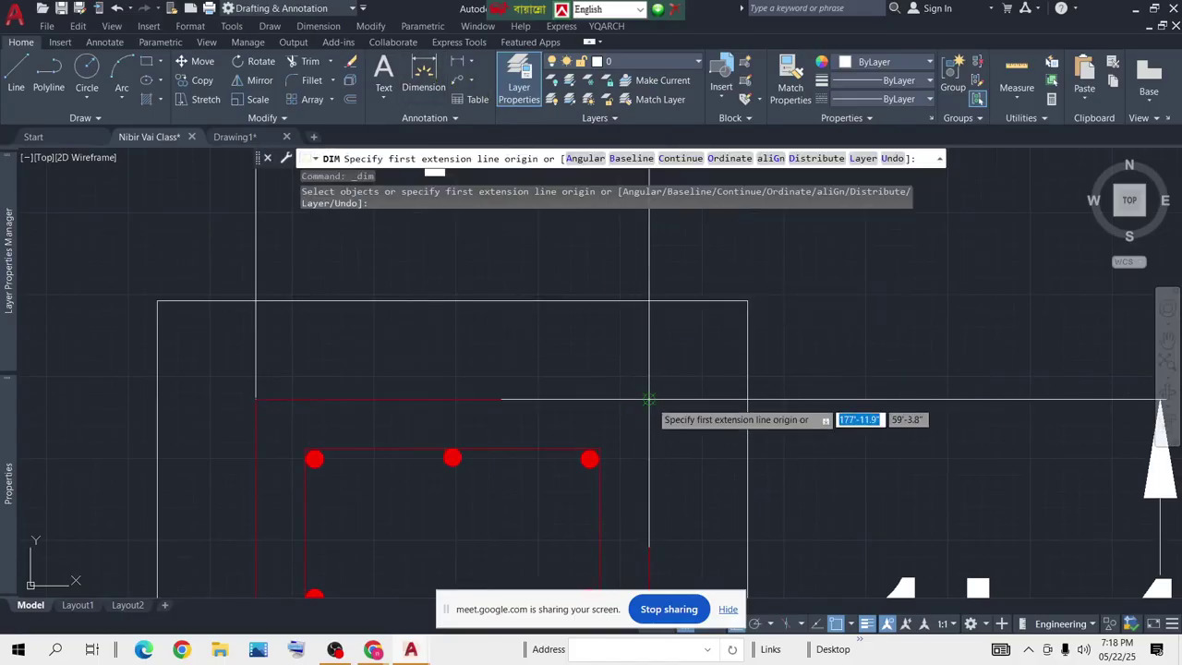
{"action": "left_click", "coordinate": [649, 399]}
{"action": "left_click", "coordinate": [658, 300]}
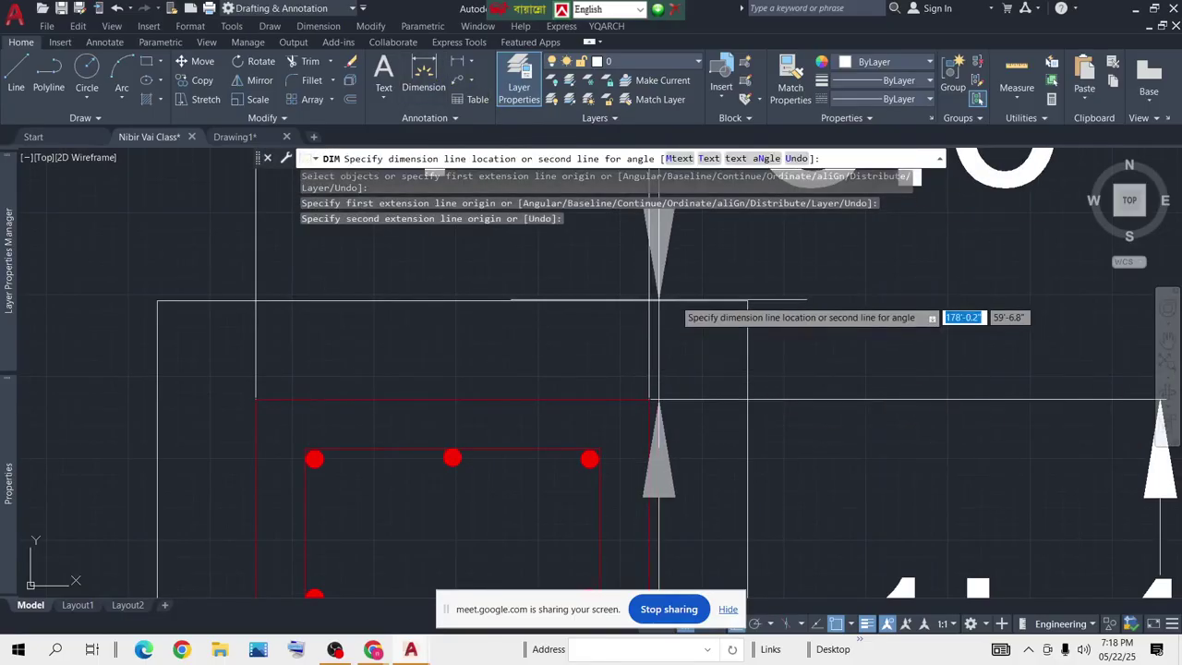
{"action": "scroll", "coordinate": [658, 300], "scroll_direction": "down", "scroll_amount": 5}
{"action": "left_click", "coordinate": [739, 300]}
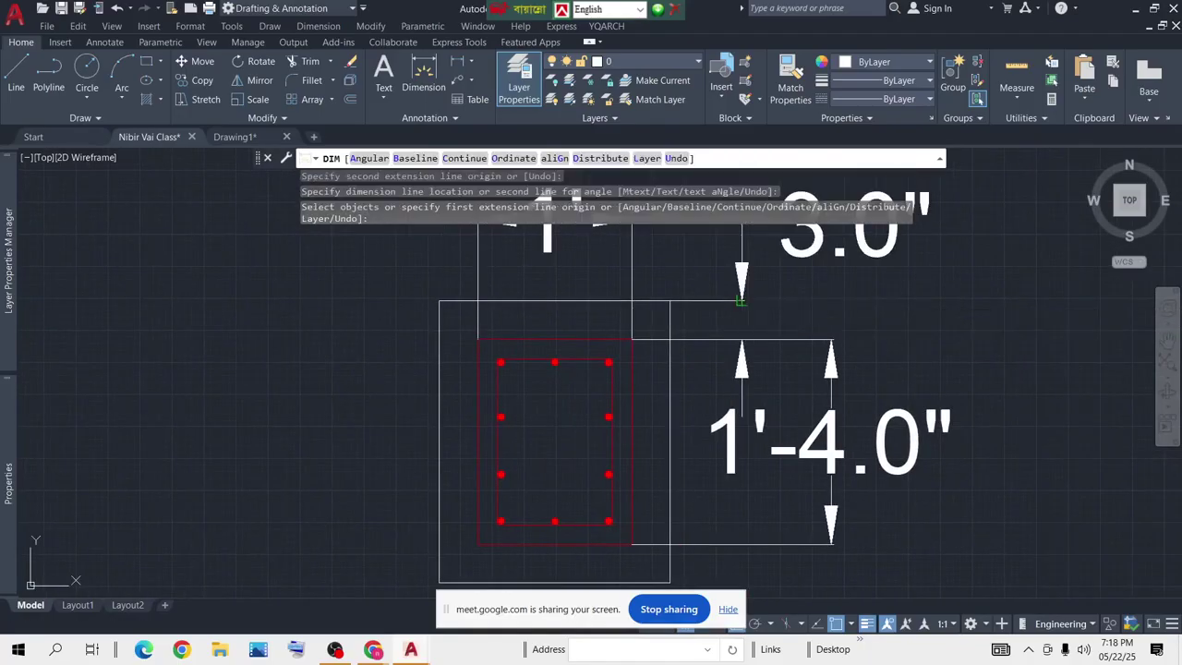
{"action": "key", "text": "Escape"}
Examine the C1 and C2 rows of the column schedule, comparing the detailed C1 section with the plain C2 outline
{"action": "scroll", "coordinate": [892, 321], "scroll_direction": "down", "scroll_amount": 4}
{"action": "middle_click_drag", "start_coordinate": [892, 361], "coordinate": [559, 362]}
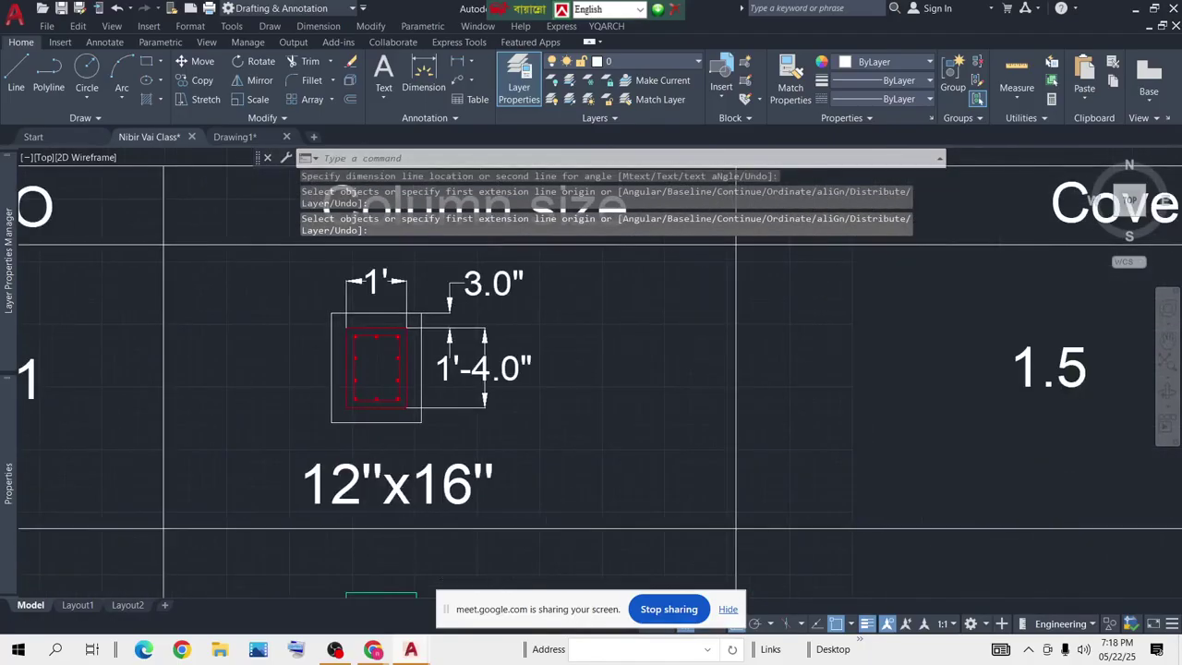
{"action": "scroll", "coordinate": [564, 360], "scroll_direction": "down", "scroll_amount": 4}
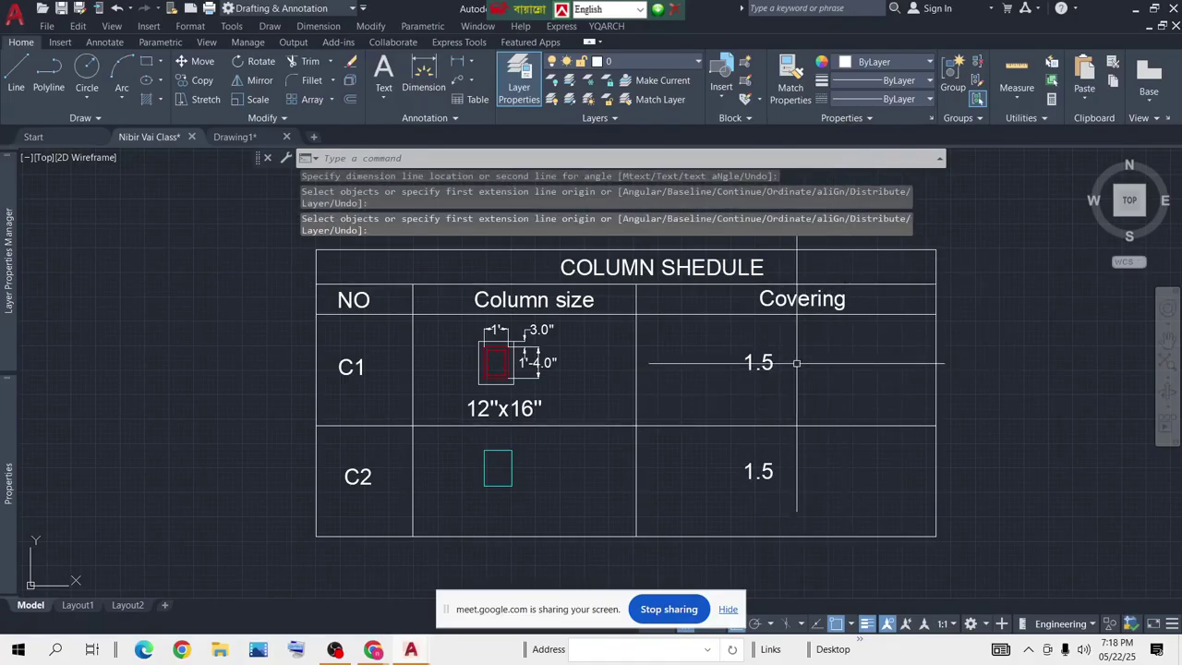
{"action": "scroll", "coordinate": [797, 363], "scroll_direction": "down", "scroll_amount": 2}
{"action": "scroll", "coordinate": [651, 434], "scroll_direction": "up", "scroll_amount": 3}
{"action": "scroll", "coordinate": [730, 429], "scroll_direction": "down", "scroll_amount": 2}
{"action": "scroll", "coordinate": [693, 426], "scroll_direction": "up", "scroll_amount": 1}
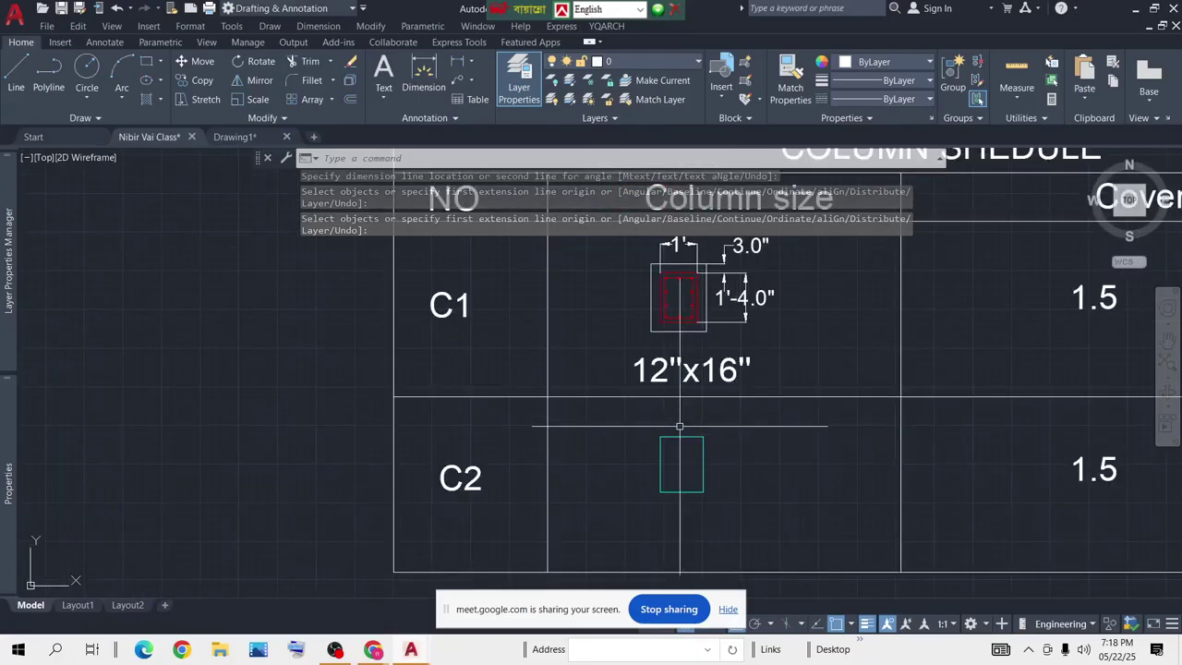
{"action": "scroll", "coordinate": [679, 430], "scroll_direction": "down", "scroll_amount": 1}
{"action": "scroll", "coordinate": [733, 401], "scroll_direction": "up", "scroll_amount": 2}
{"action": "scroll", "coordinate": [723, 404], "scroll_direction": "up", "scroll_amount": 1}
{"action": "scroll", "coordinate": [723, 403], "scroll_direction": "down", "scroll_amount": 1}
{"action": "scroll", "coordinate": [718, 376], "scroll_direction": "down", "scroll_amount": 2}
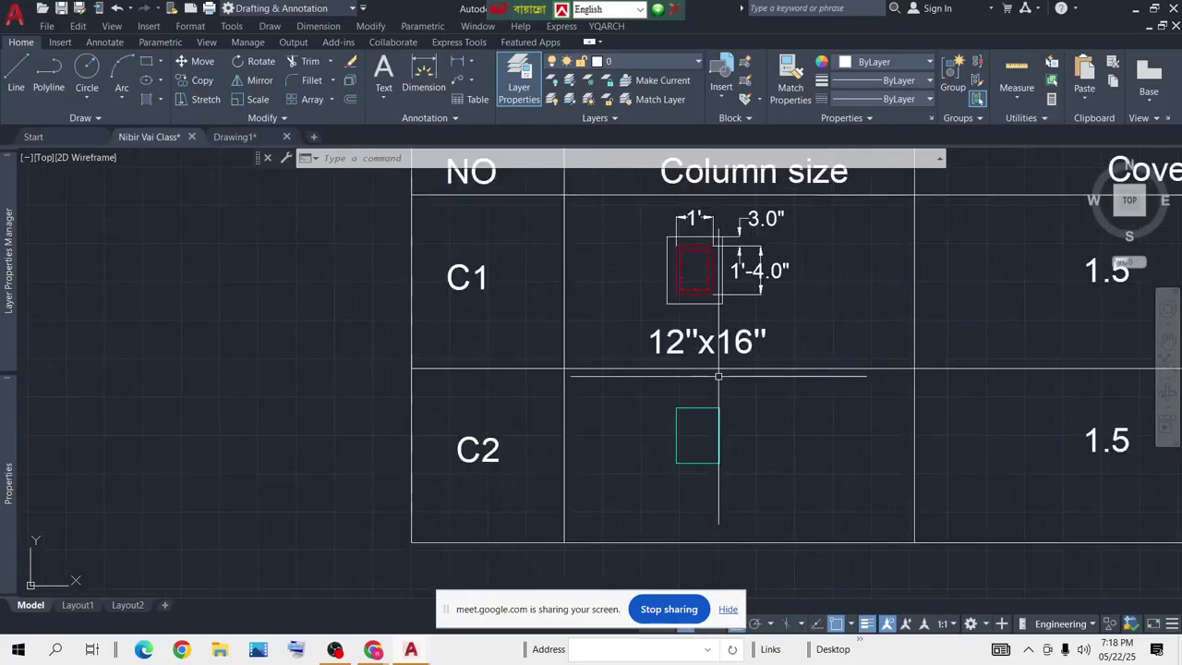
{"action": "scroll", "coordinate": [707, 403], "scroll_direction": "up", "scroll_amount": 1}
{"action": "scroll", "coordinate": [720, 401], "scroll_direction": "up", "scroll_amount": 1}
{"action": "left_click", "coordinate": [778, 373]}
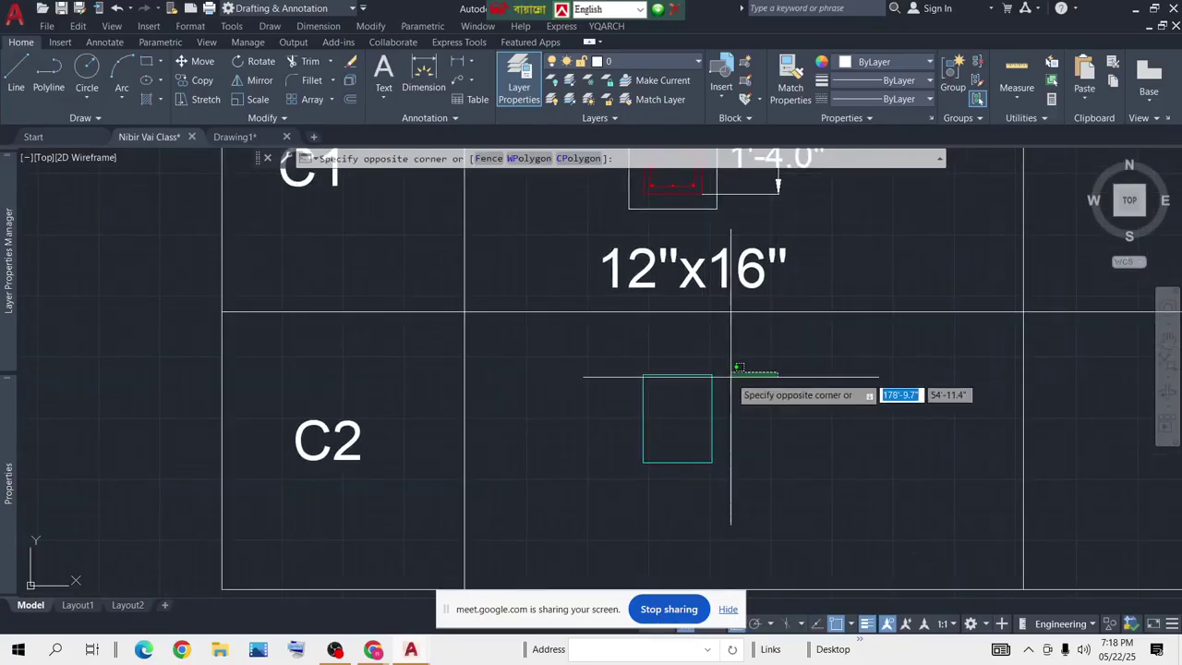
{"action": "left_click", "coordinate": [719, 396]}
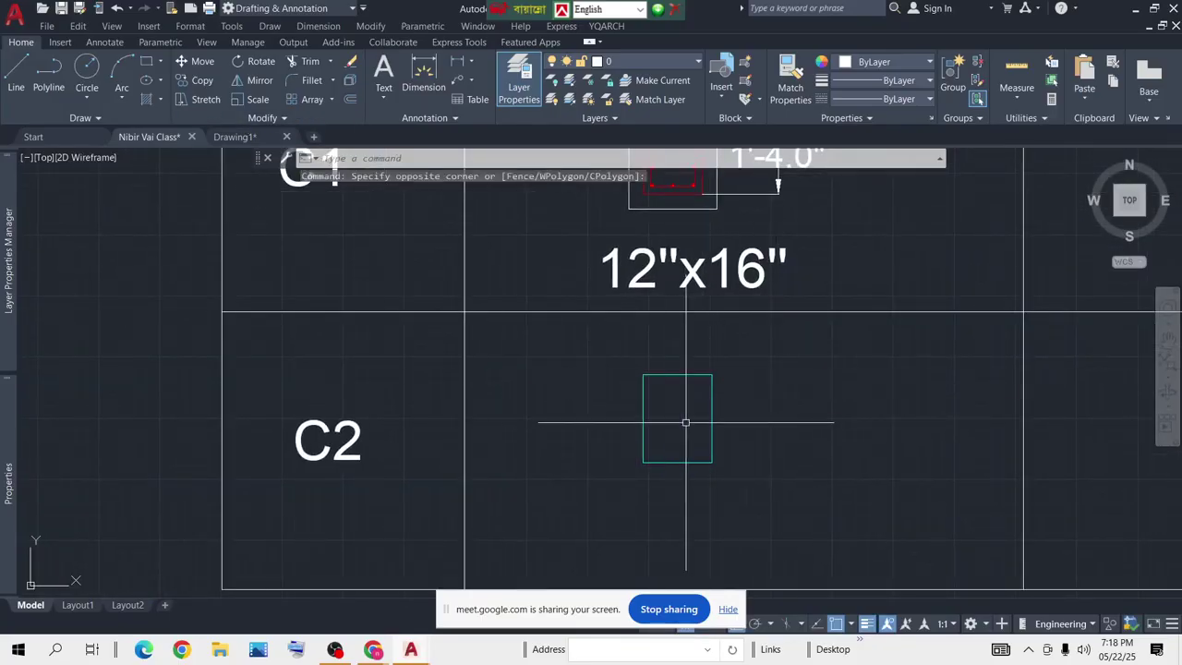
{"action": "left_click", "coordinate": [146, 61]}
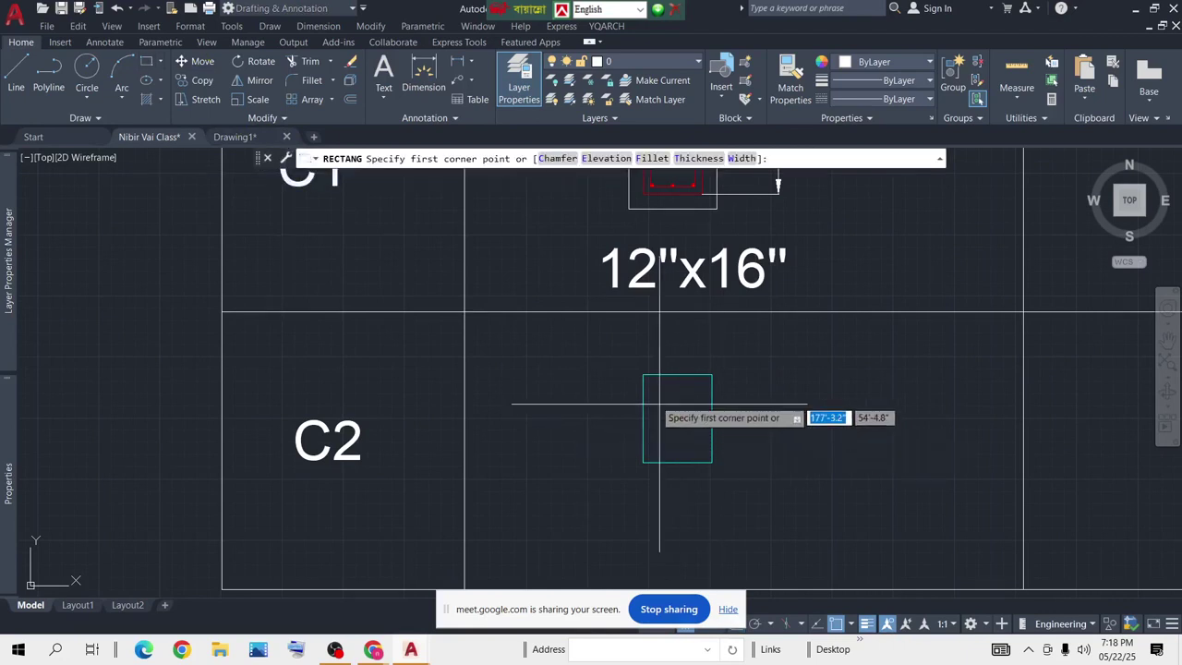
{"action": "left_click", "coordinate": [643, 374]}
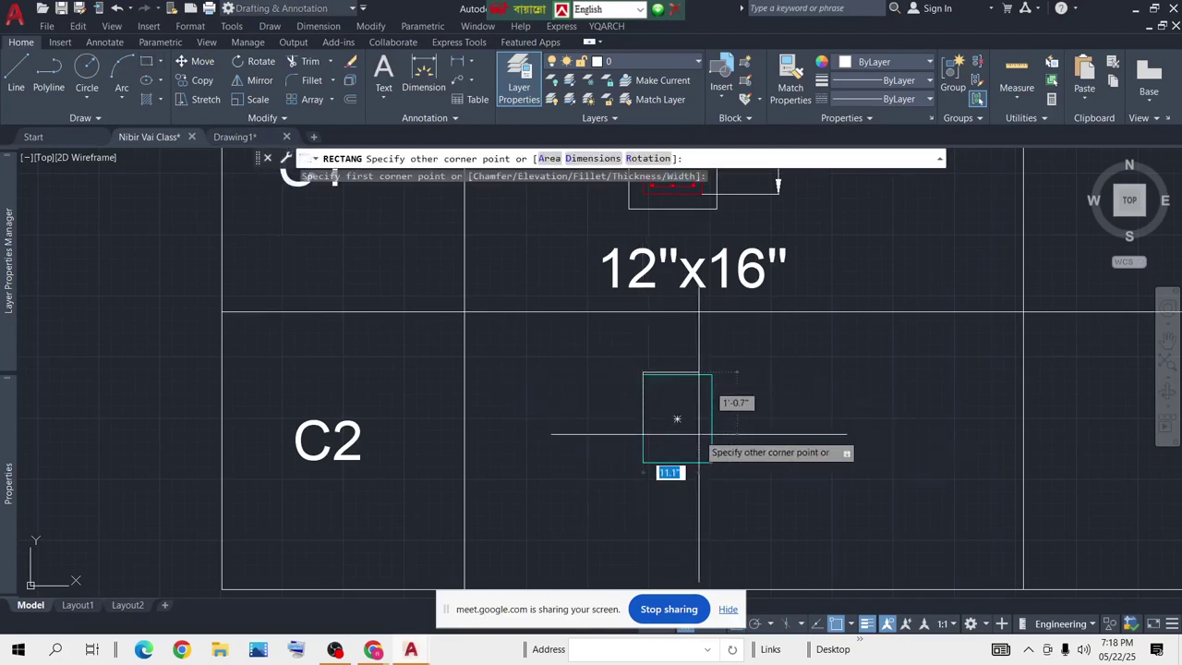
{"action": "key", "text": "Escape"}
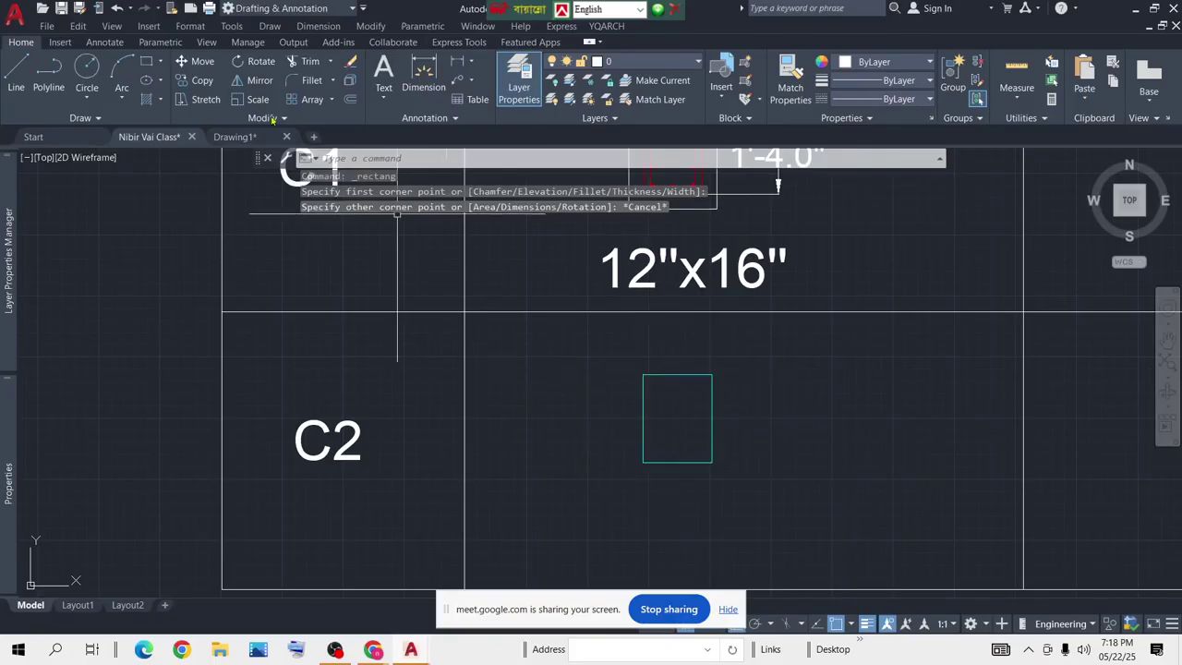
Draw a rectangle over the cyan C2 column outline, from its upper-left corner to its lower-right corner
{"action": "key", "text": "space"}
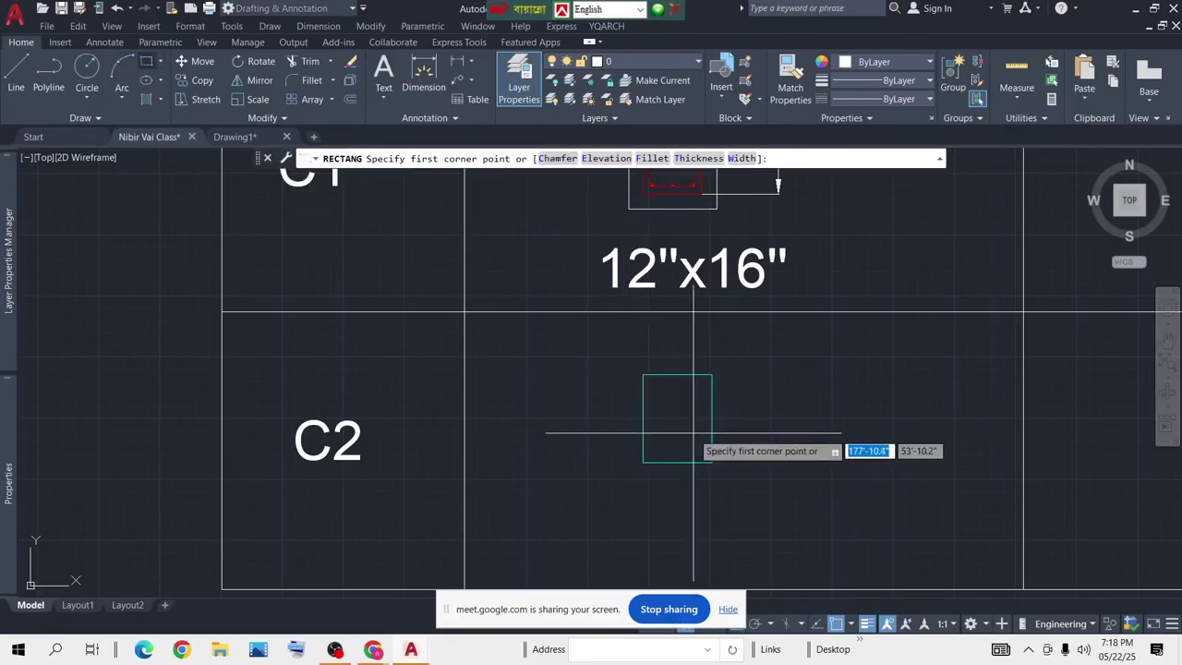
{"action": "left_click", "coordinate": [643, 374]}
{"action": "left_click", "coordinate": [713, 461]}
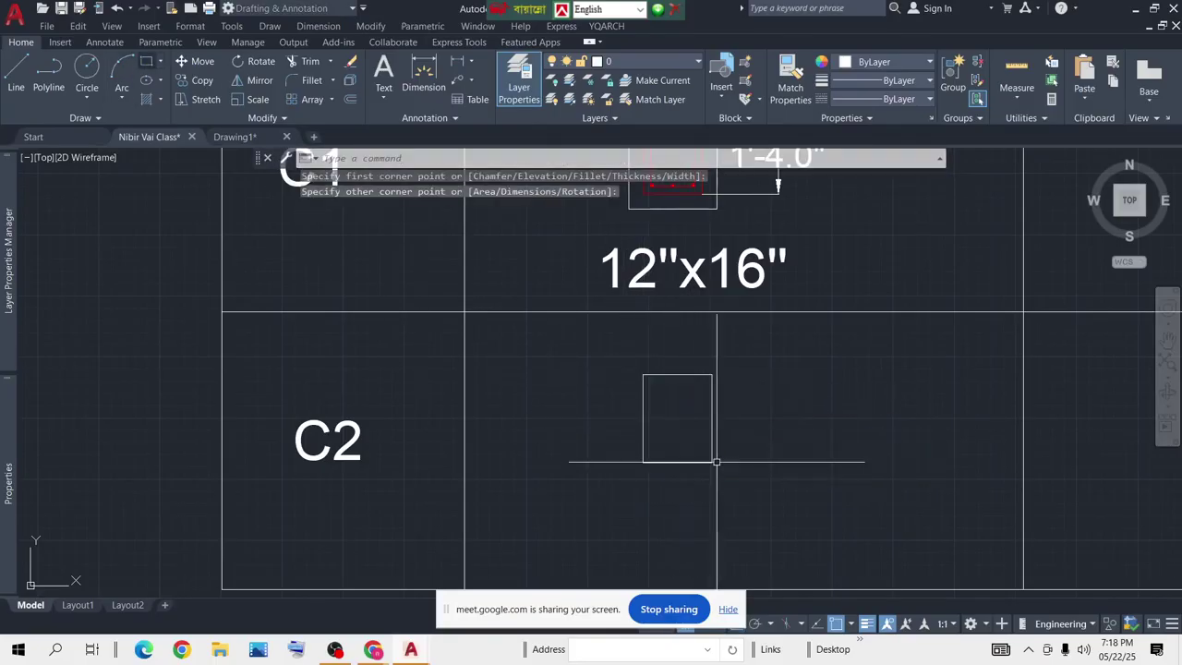
Offset the new C2 rectangle outward by 3 inches
{"action": "key", "text": "space"}
{"action": "type", "text": "3"}
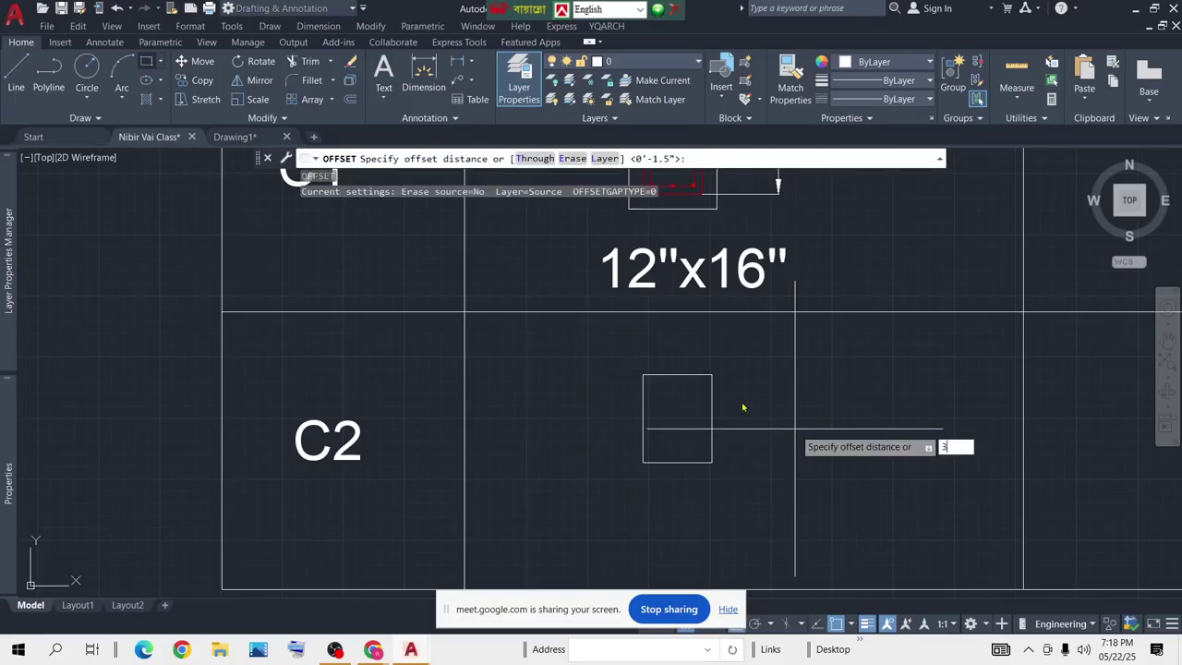
{"action": "key", "text": "space"}
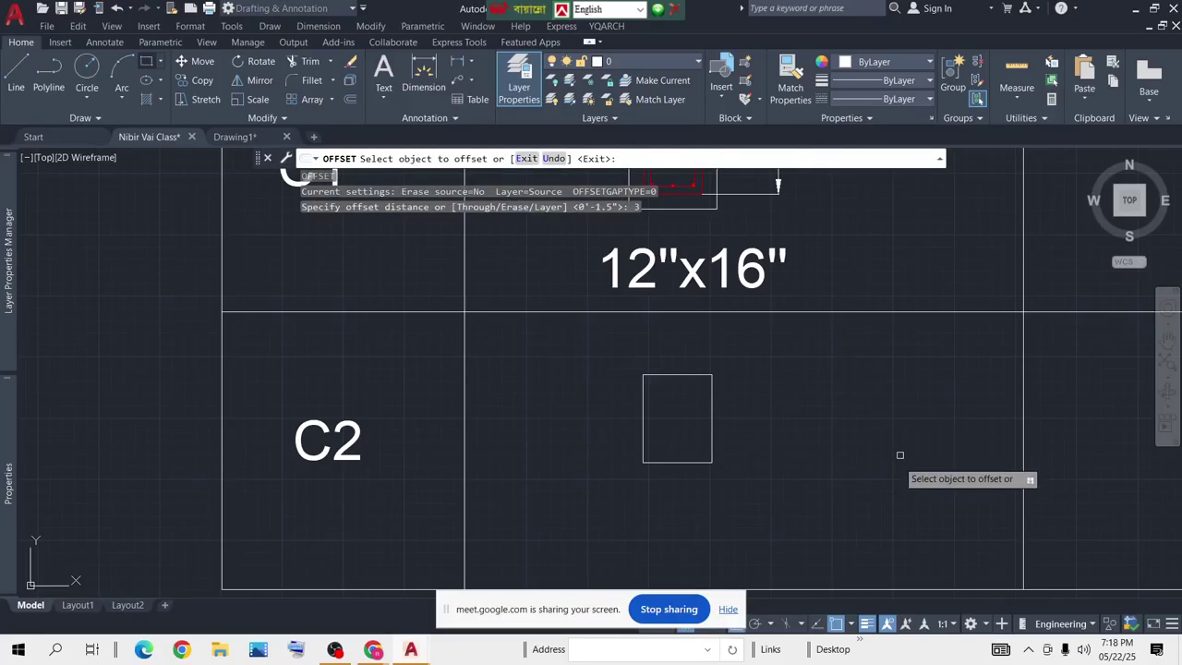
{"action": "left_click", "coordinate": [711, 407]}
{"action": "left_click", "coordinate": [804, 412]}
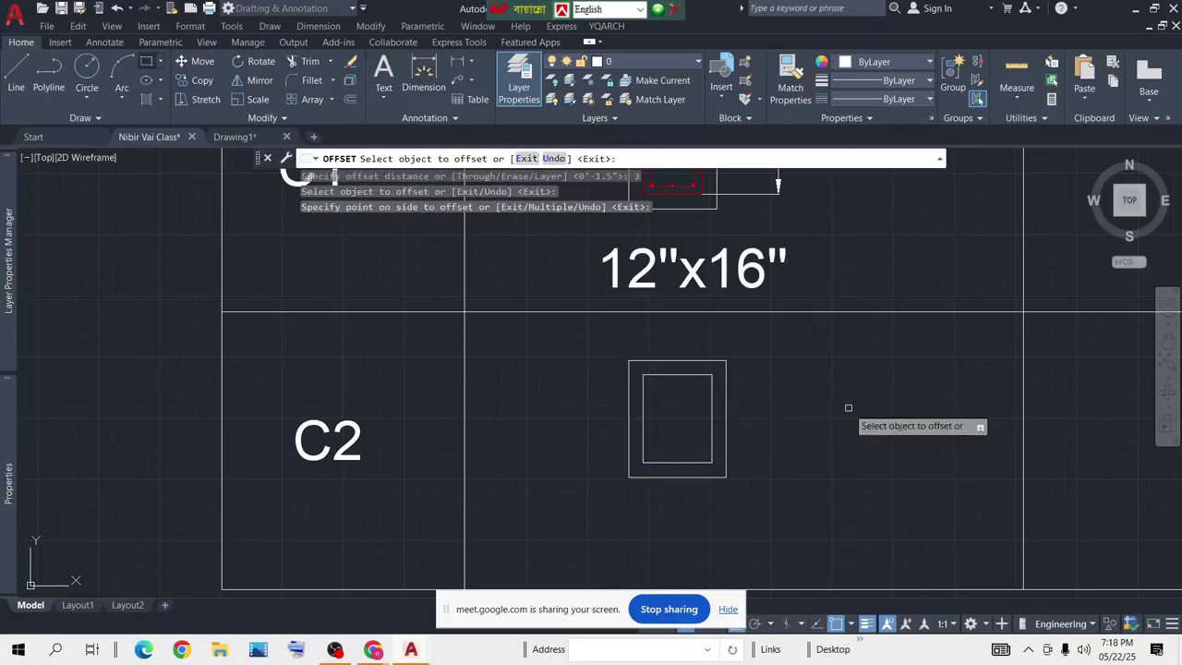
Offset the C2 rectangle inward by 1.5 inches
{"action": "left_click", "coordinate": [713, 406]}
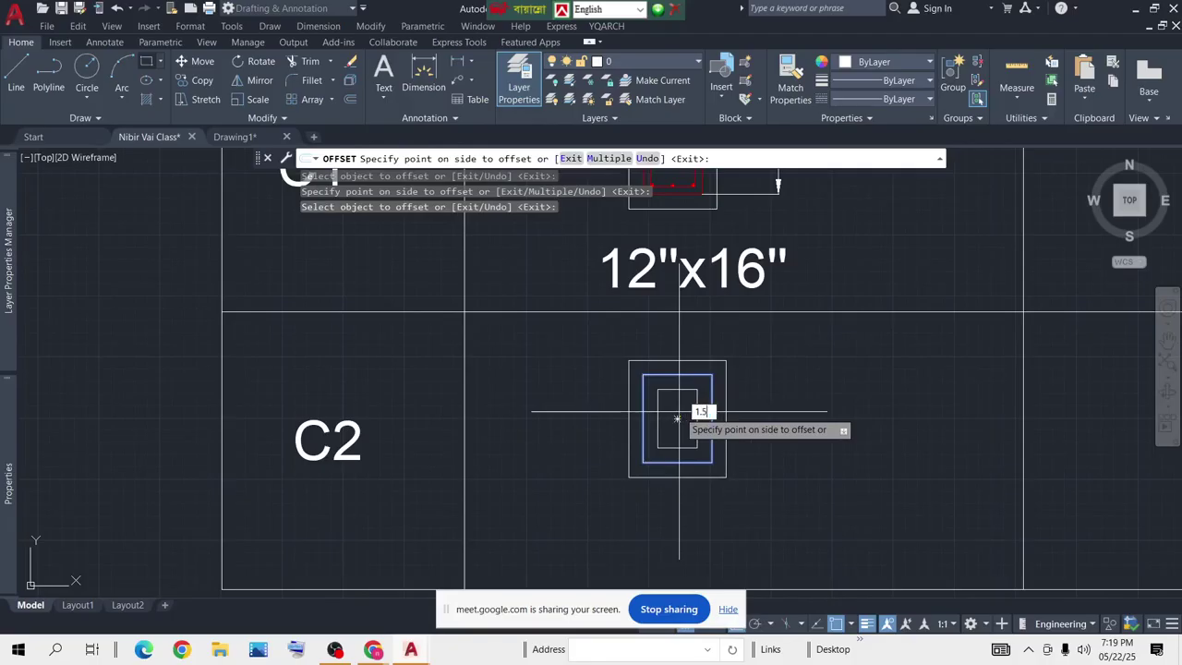
{"action": "key", "text": "Return"}
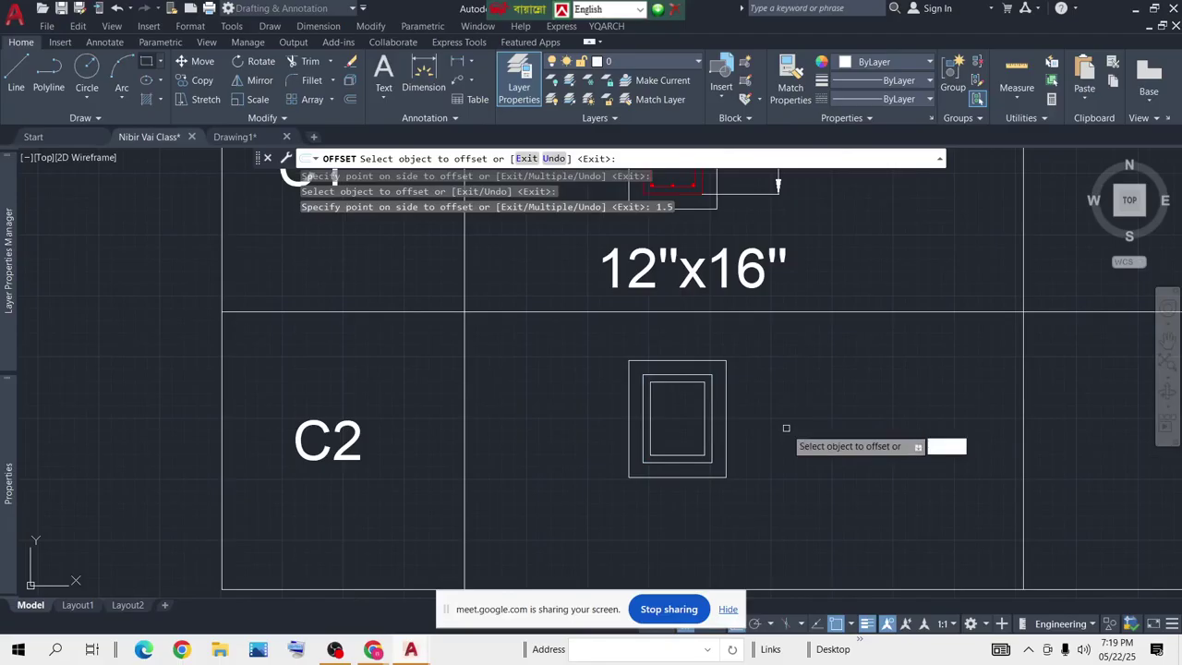
{"action": "type", "text": "b"}
{"action": "key", "text": "Return"}
{"action": "key", "text": "Escape"}
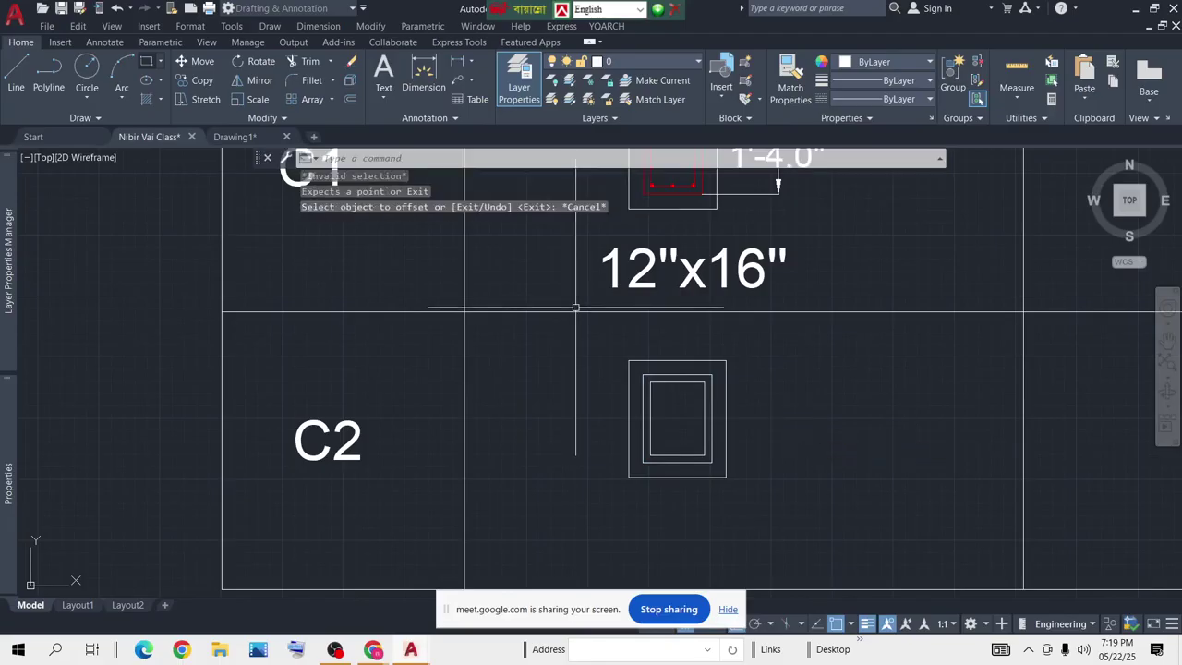
Delete the white C2 rectangle that overlies the cyan column outline
{"action": "scroll", "coordinate": [675, 359], "scroll_direction": "up", "scroll_amount": 3}
{"action": "left_click", "coordinate": [708, 399]}
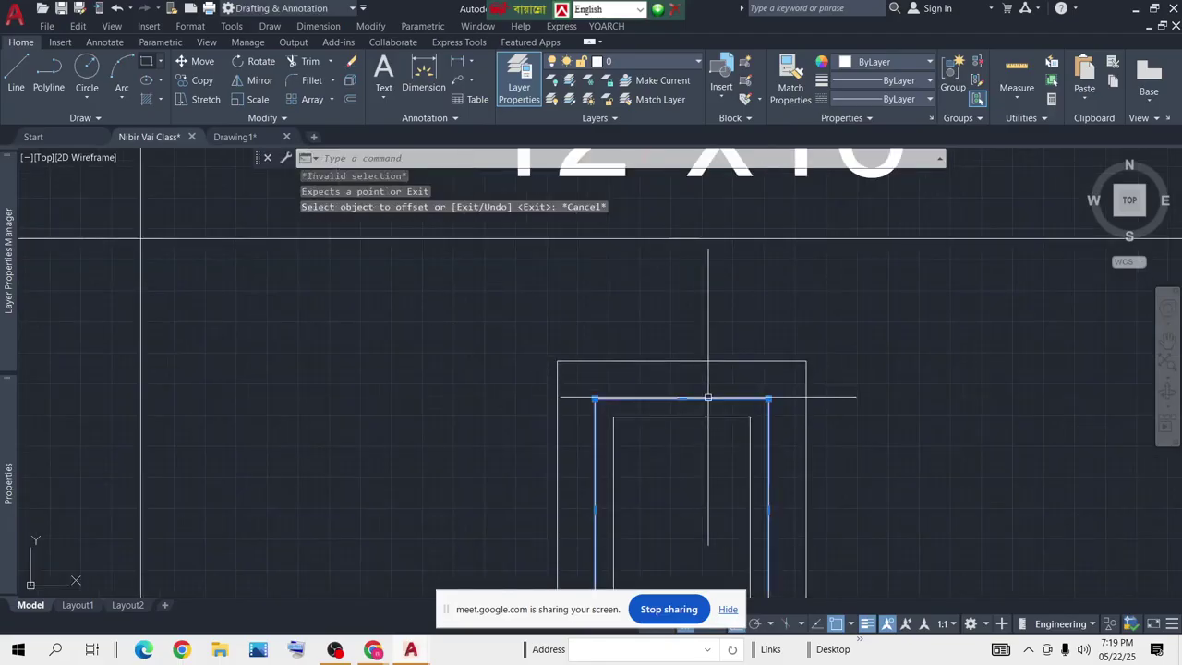
{"action": "key", "text": "Delete"}
{"action": "scroll", "coordinate": [953, 327], "scroll_direction": "down", "scroll_amount": 2}
{"action": "scroll", "coordinate": [829, 412], "scroll_direction": "up", "scroll_amount": 2}
{"action": "left_click", "coordinate": [764, 352]}
{"action": "scroll", "coordinate": [842, 454], "scroll_direction": "down", "scroll_amount": 3}
{"action": "scroll", "coordinate": [835, 454], "scroll_direction": "down", "scroll_amount": 2}
{"action": "key", "text": "Escape"}
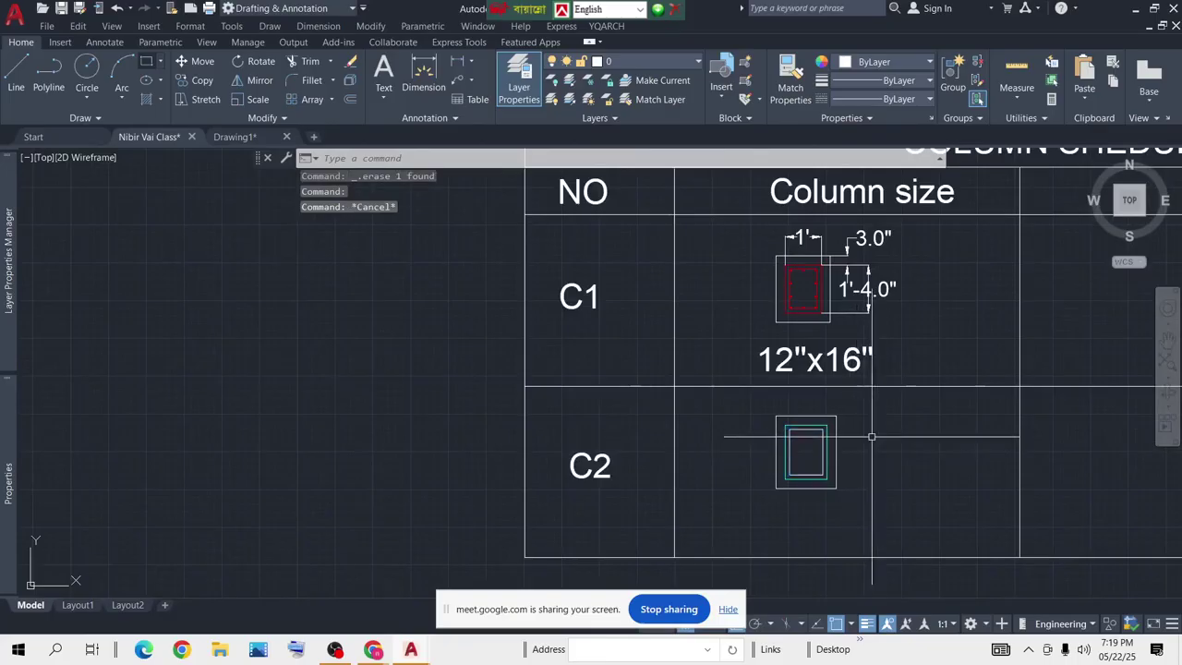
Match the properties of C1's inner red rectangle onto the innermost rectangle of the C2 section
{"action": "type", "text": "ma"}
{"action": "key", "text": "Return"}
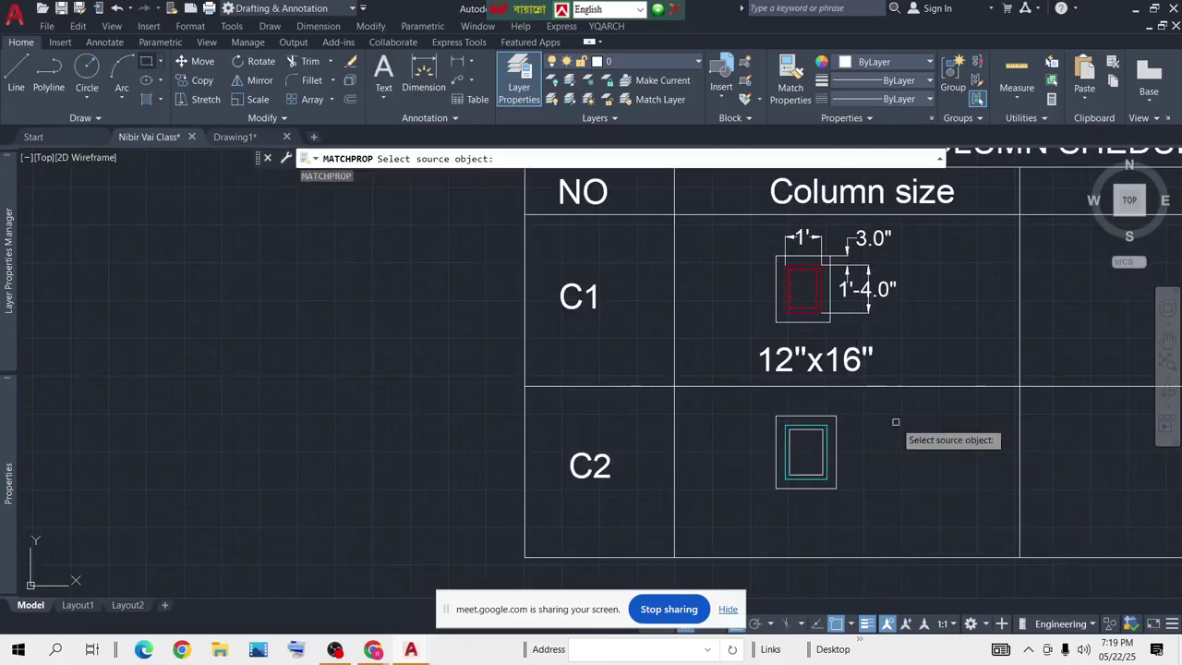
{"action": "scroll", "coordinate": [811, 277], "scroll_direction": "up", "scroll_amount": 4}
{"action": "left_click", "coordinate": [749, 257]}
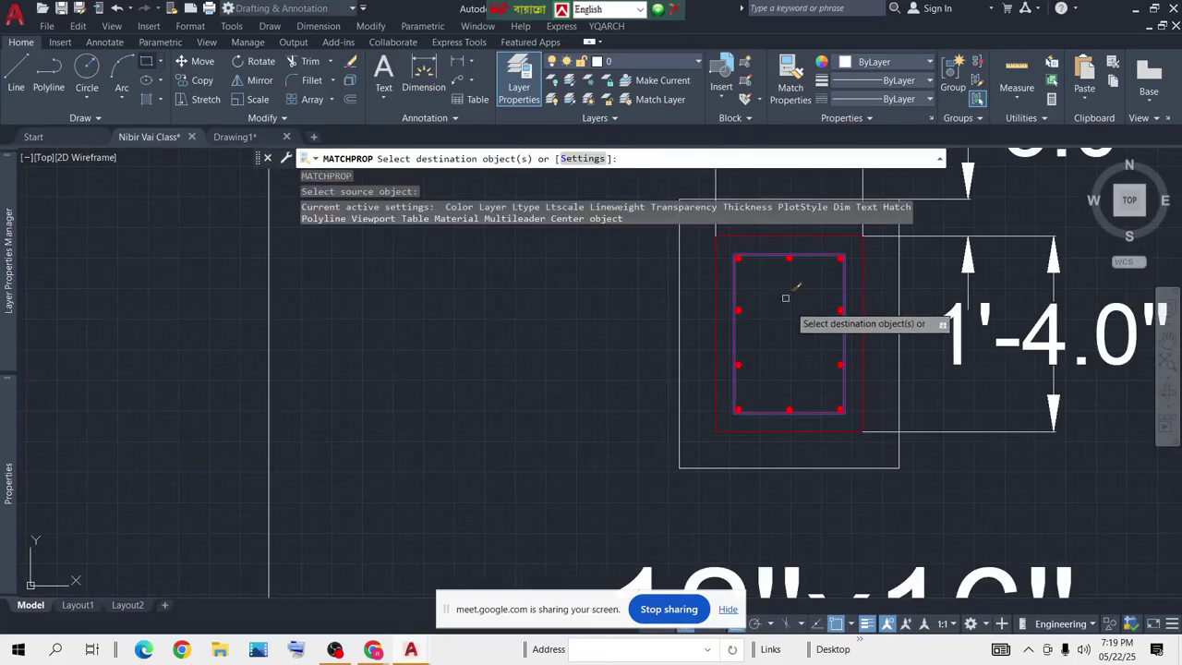
{"action": "scroll", "coordinate": [784, 443], "scroll_direction": "down", "scroll_amount": 3}
{"action": "scroll", "coordinate": [781, 461], "scroll_direction": "up", "scroll_amount": 4}
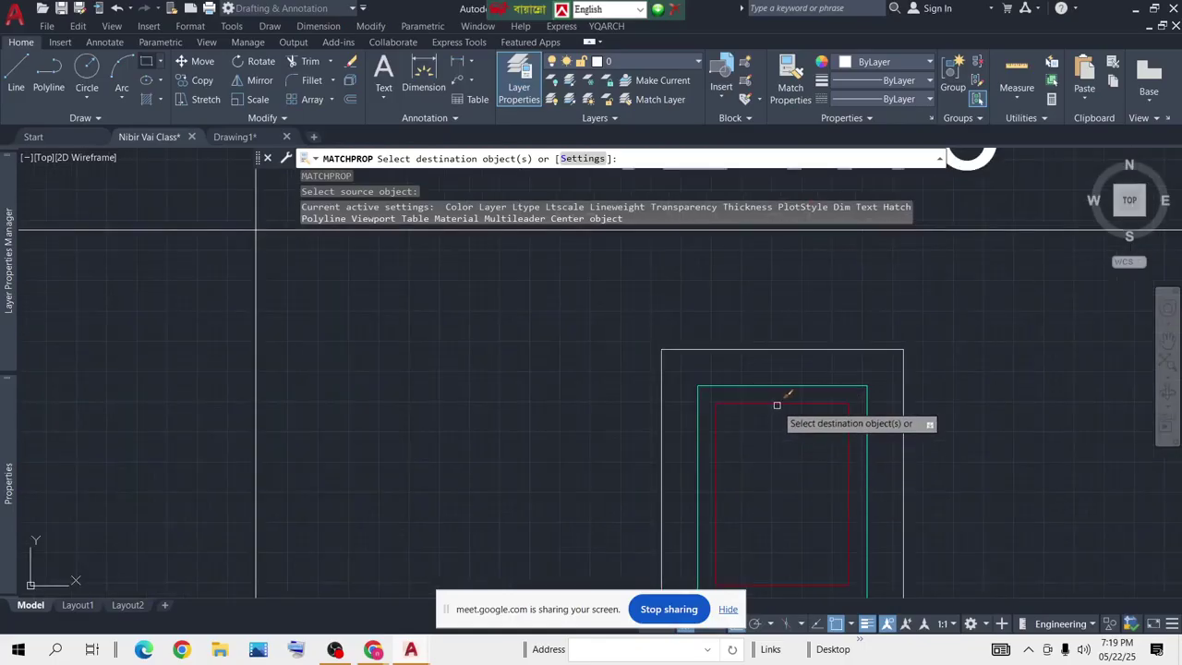
{"action": "left_click", "coordinate": [779, 404]}
{"action": "key", "text": "Escape"}
Copy the red rebar circles from the C1 section into C2, from the centre of C1's inner rectangle to the centre of C2's
{"action": "scroll", "coordinate": [778, 467], "scroll_direction": "down", "scroll_amount": 2}
{"action": "scroll", "coordinate": [769, 462], "scroll_direction": "down", "scroll_amount": 2}
{"action": "scroll", "coordinate": [794, 335], "scroll_direction": "up", "scroll_amount": 6}
{"action": "scroll", "coordinate": [868, 304], "scroll_direction": "up", "scroll_amount": 6}
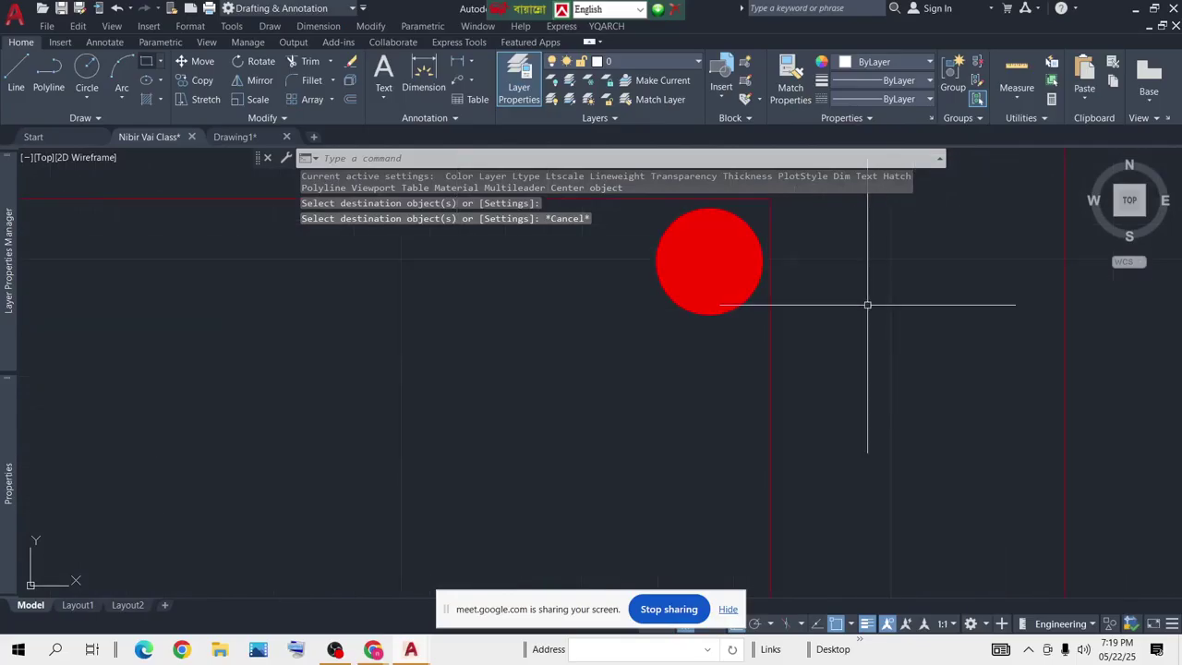
{"action": "left_click", "coordinate": [762, 211]}
{"action": "scroll", "coordinate": [554, 343], "scroll_direction": "down", "scroll_amount": 5}
{"action": "scroll", "coordinate": [470, 435], "scroll_direction": "down", "scroll_amount": 5}
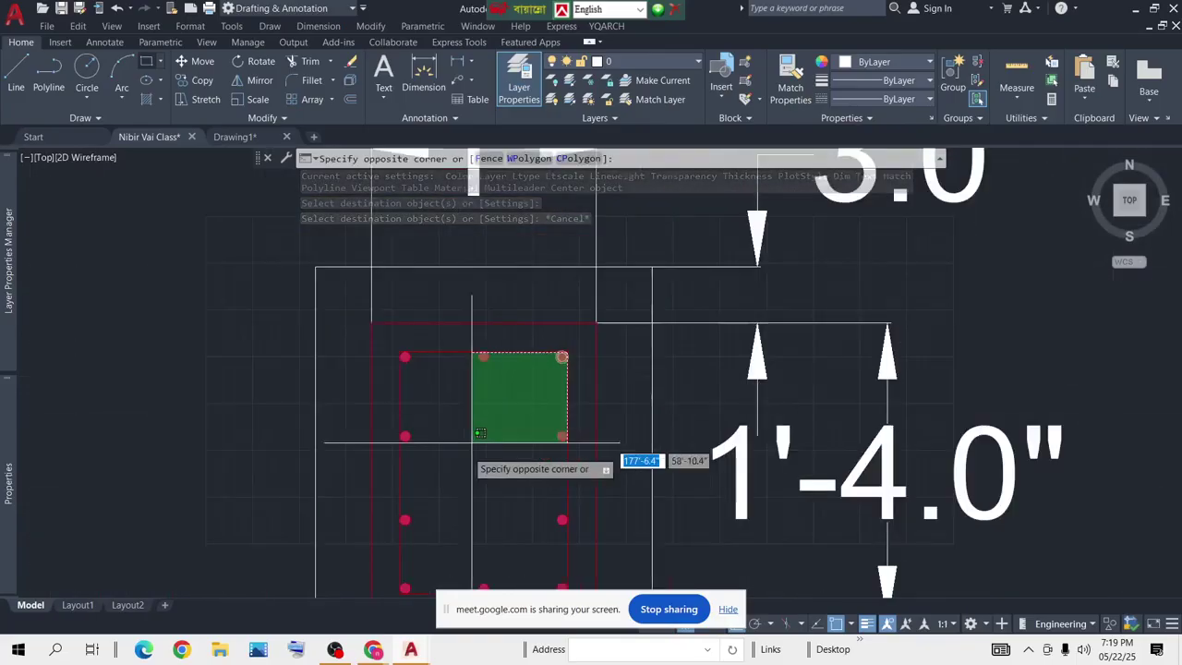
{"action": "scroll", "coordinate": [658, 351], "scroll_direction": "up", "scroll_amount": 5}
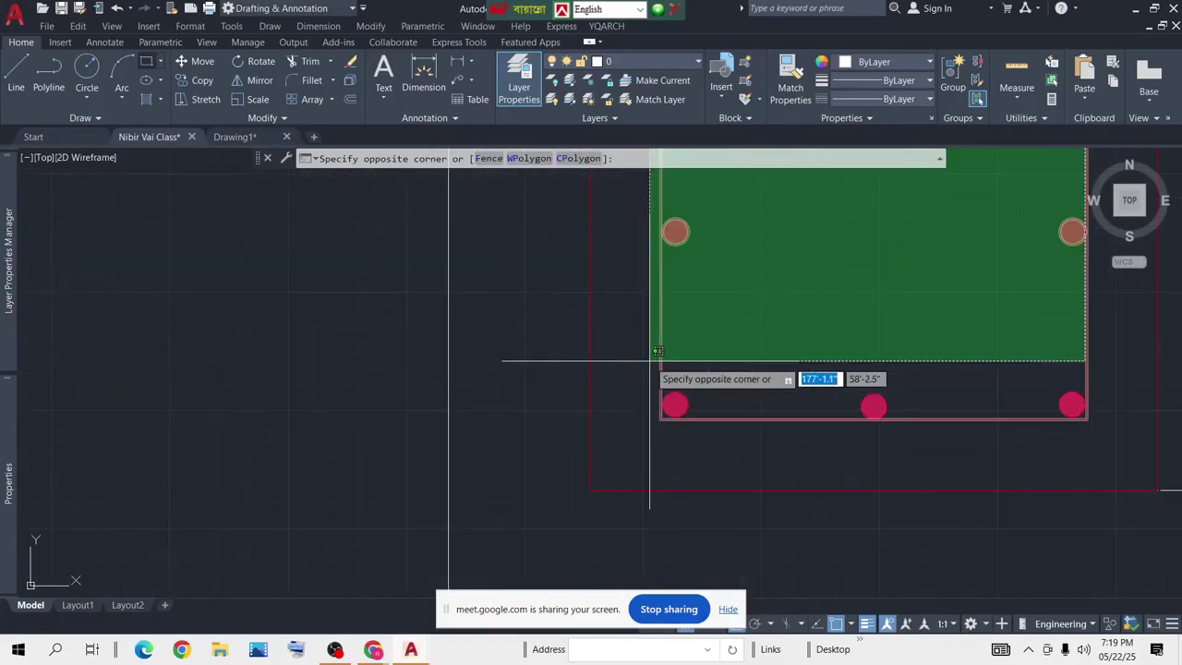
{"action": "left_click", "coordinate": [675, 404]}
{"action": "scroll", "coordinate": [708, 447], "scroll_direction": "down", "scroll_amount": 5}
{"action": "type", "text": "p"}
{"action": "key", "text": "Return"}
{"action": "scroll", "coordinate": [700, 282], "scroll_direction": "up", "scroll_amount": 5}
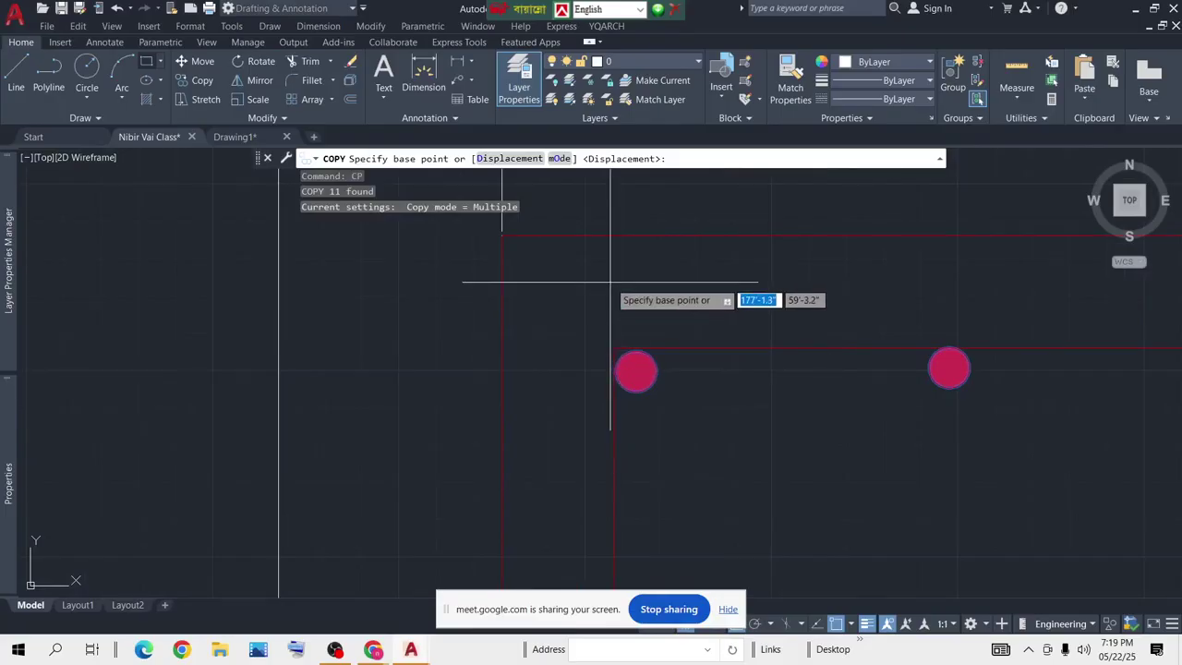
{"action": "scroll", "coordinate": [615, 285], "scroll_direction": "down", "scroll_amount": 3}
{"action": "scroll", "coordinate": [620, 293], "scroll_direction": "up", "scroll_amount": 4}
{"action": "scroll", "coordinate": [749, 380], "scroll_direction": "down", "scroll_amount": 1}
{"action": "scroll", "coordinate": [750, 379], "scroll_direction": "down", "scroll_amount": 2}
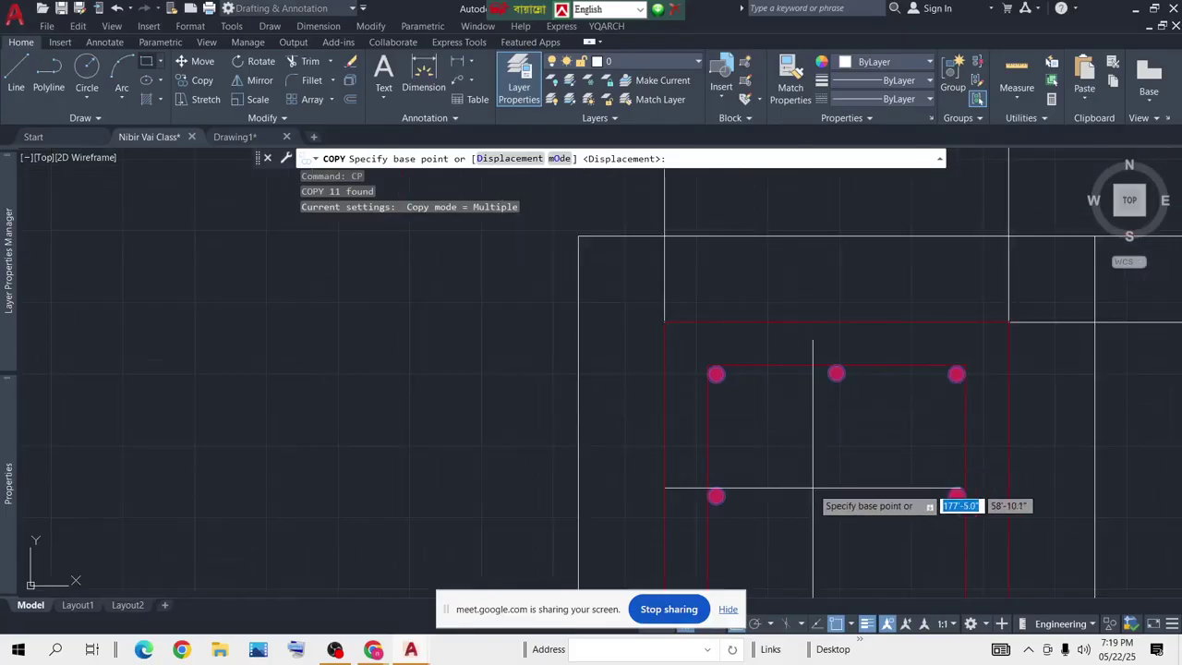
{"action": "middle_click_drag", "start_coordinate": [815, 486], "coordinate": [766, 338]}
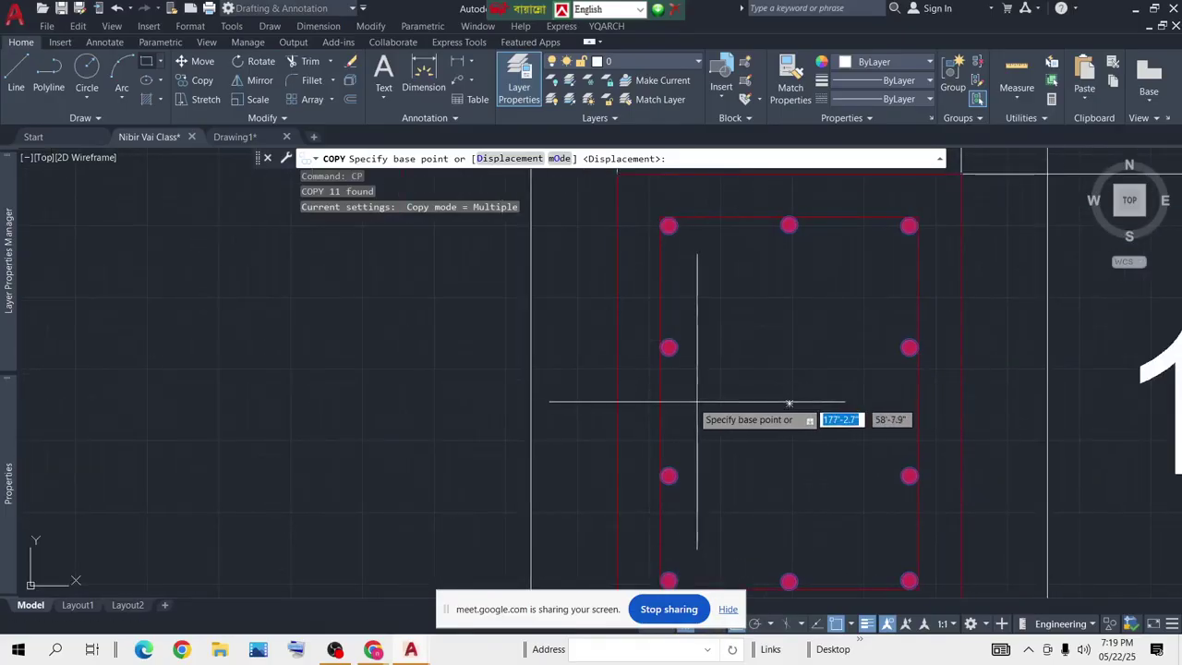
{"action": "left_click", "coordinate": [790, 404]}
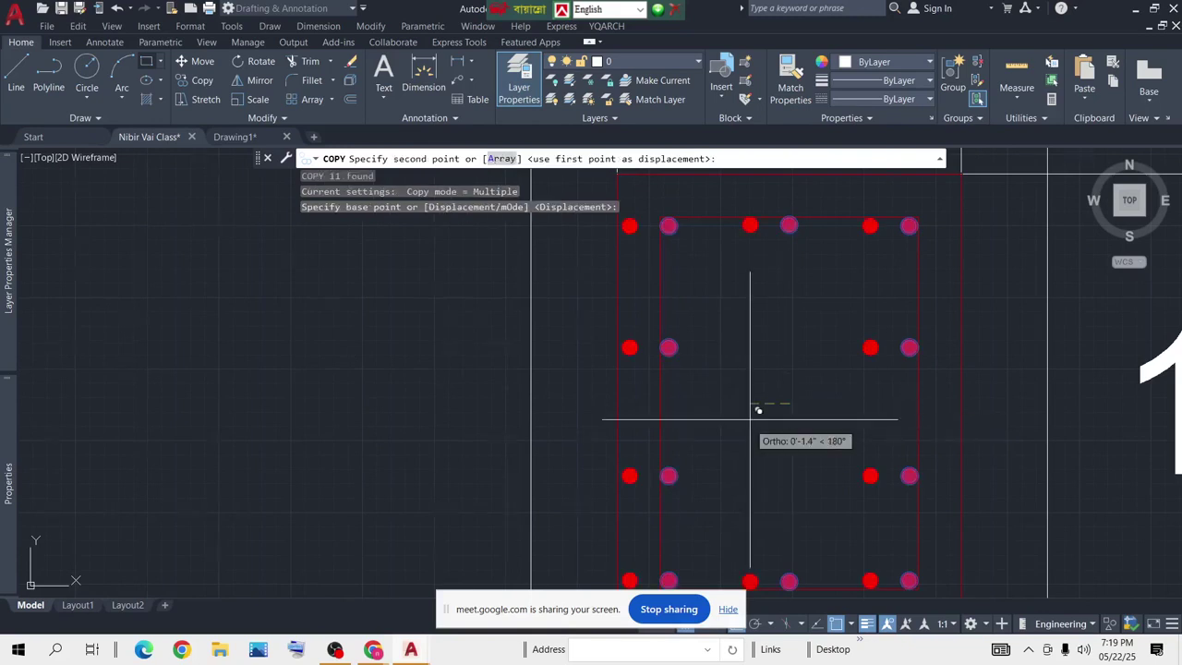
{"action": "scroll", "coordinate": [761, 406], "scroll_direction": "down", "scroll_amount": 10}
{"action": "scroll", "coordinate": [739, 371], "scroll_direction": "up", "scroll_amount": 5}
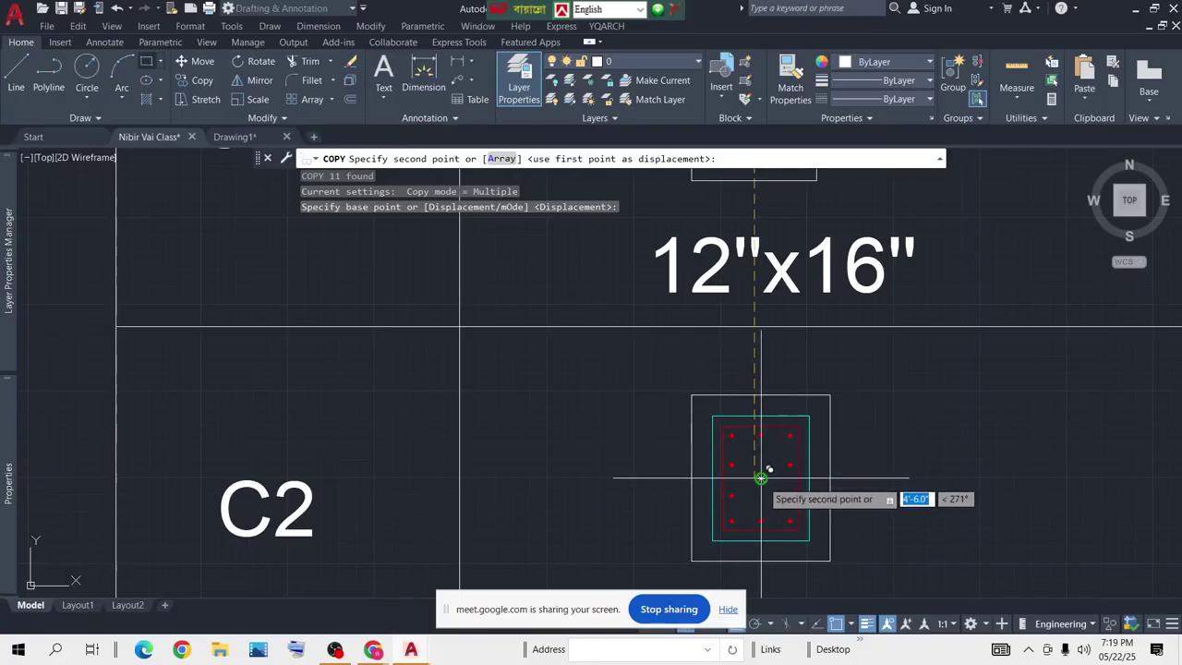
{"action": "left_click", "coordinate": [802, 427]}
Try to move C2's upper row of rebar circles up about 2 inches to the inner red rectangle's upper edge
{"action": "scroll", "coordinate": [757, 442], "scroll_direction": "up", "scroll_amount": 5}
{"action": "scroll", "coordinate": [757, 441], "scroll_direction": "up", "scroll_amount": 2}
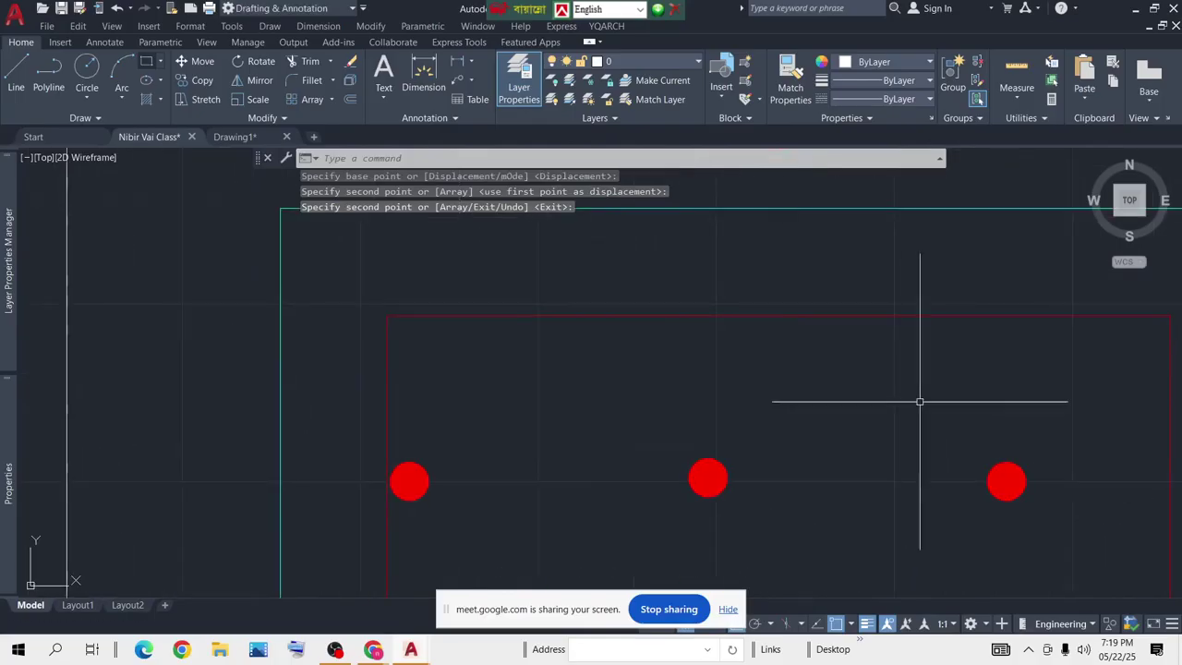
{"action": "left_click", "coordinate": [1063, 407]}
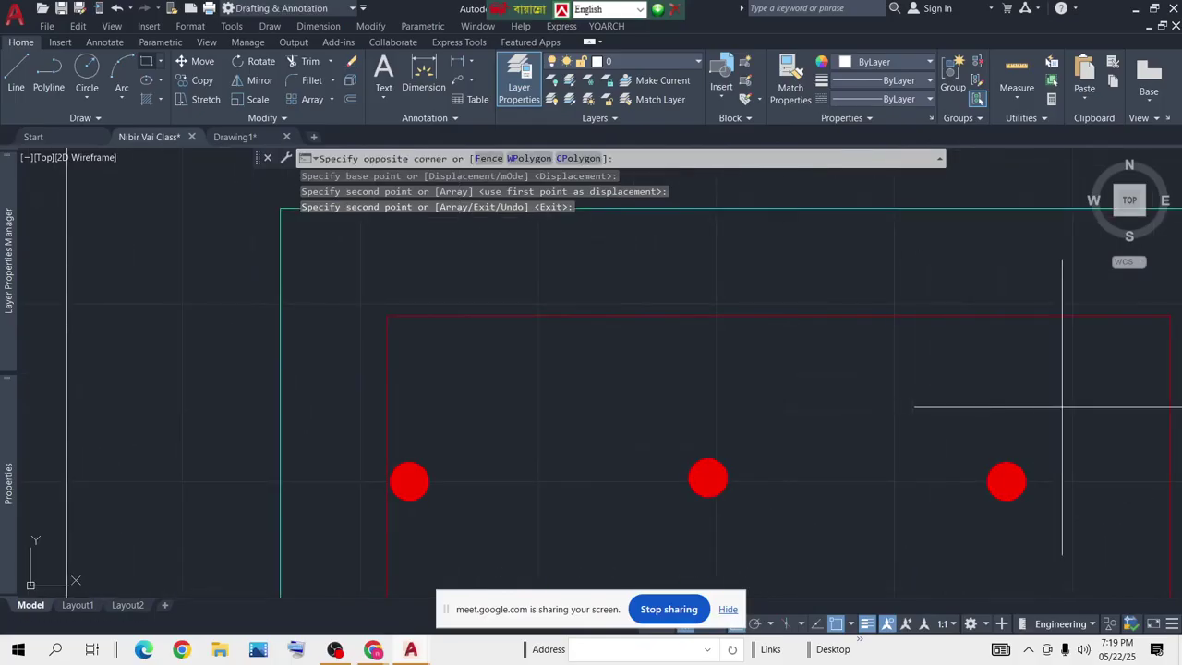
{"action": "left_click", "coordinate": [412, 529]}
{"action": "scroll", "coordinate": [628, 425], "scroll_direction": "down", "scroll_amount": 5}
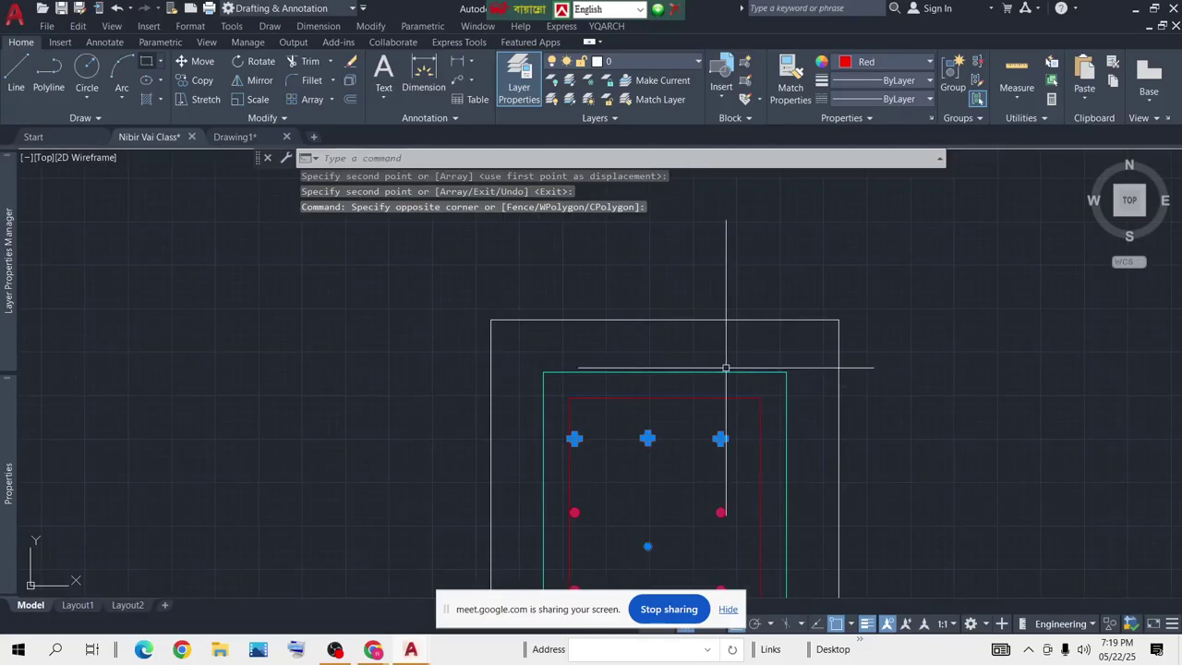
{"action": "type", "text": "m"}
{"action": "key", "text": "Return"}
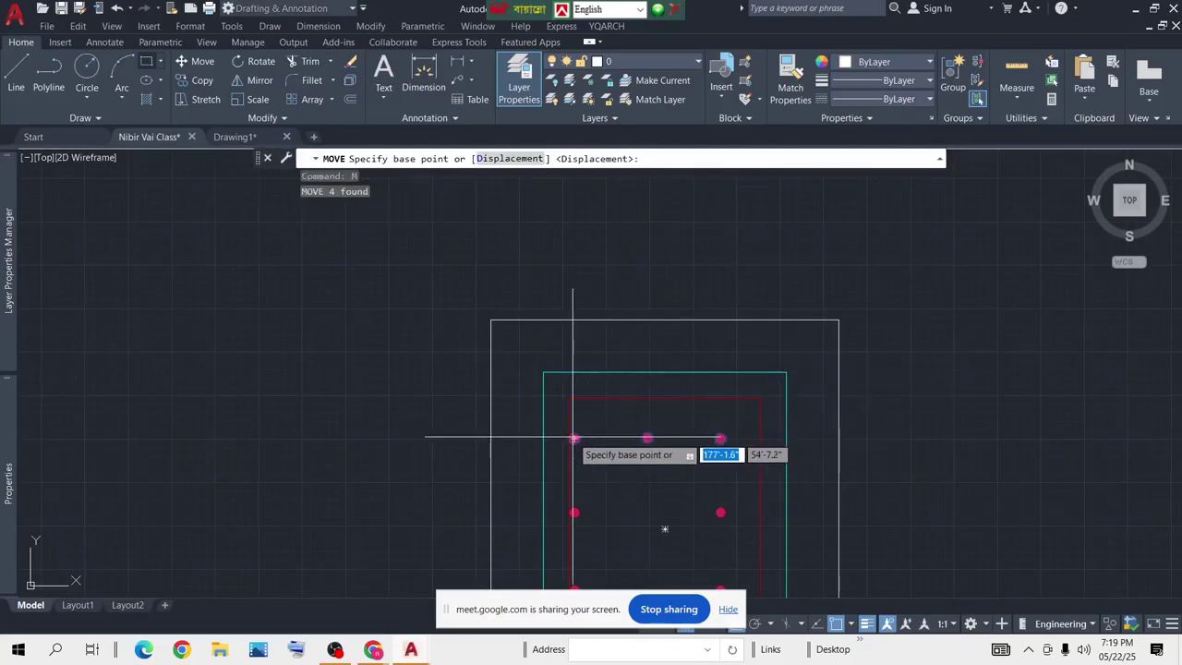
{"action": "scroll", "coordinate": [568, 442], "scroll_direction": "up", "scroll_amount": 3}
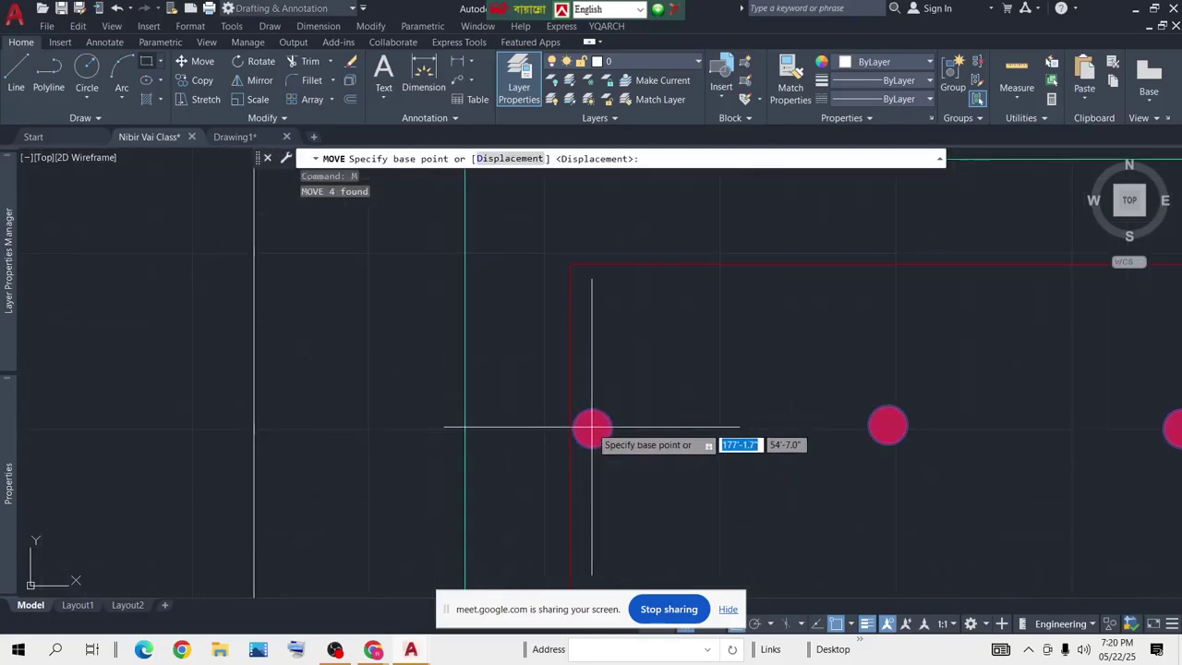
{"action": "left_click", "coordinate": [593, 426]}
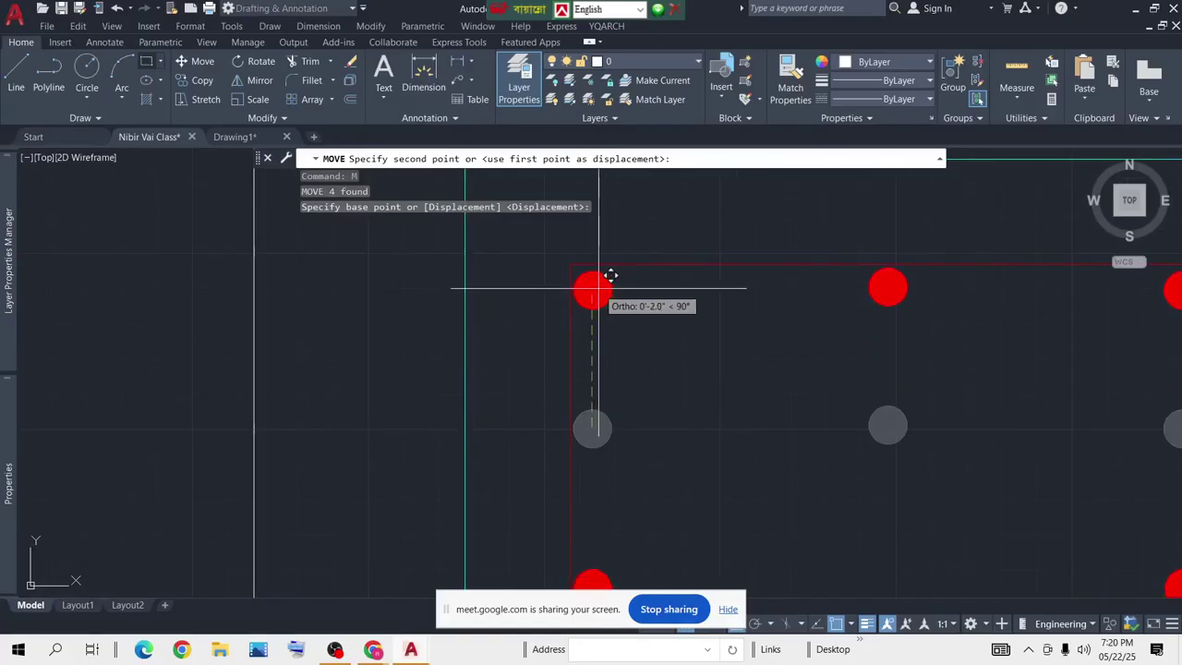
{"action": "left_click", "coordinate": [610, 275]}
{"action": "scroll", "coordinate": [672, 363], "scroll_direction": "down", "scroll_amount": 5}
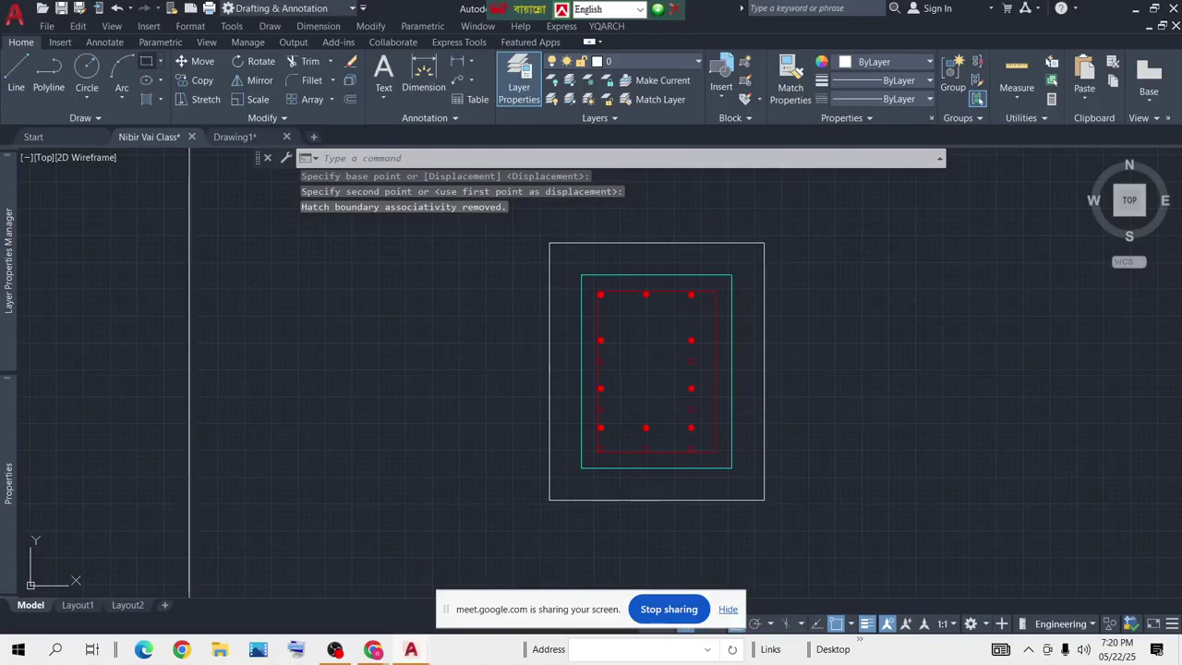
Undo the move and the copy of the rebar circles in the C2 section
{"action": "key", "text": "ctrl+z"}
{"action": "key", "text": "ctrl+z"}
{"action": "scroll", "coordinate": [767, 420], "scroll_direction": "down", "scroll_amount": 10}
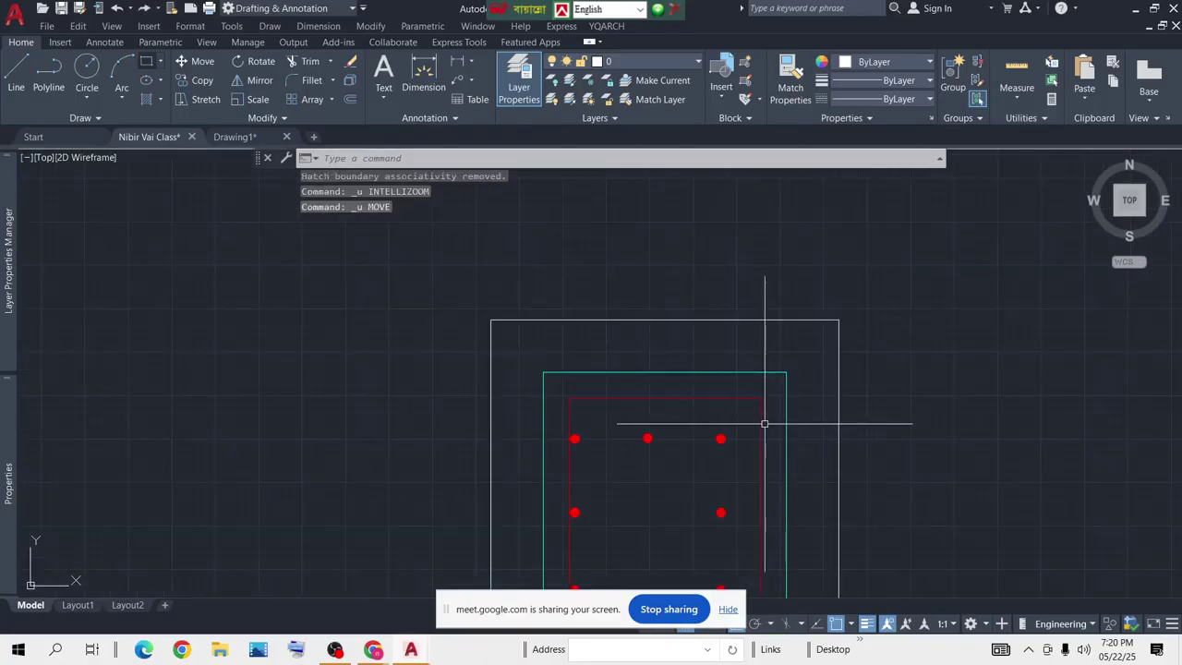
{"action": "scroll", "coordinate": [709, 338], "scroll_direction": "up", "scroll_amount": 6}
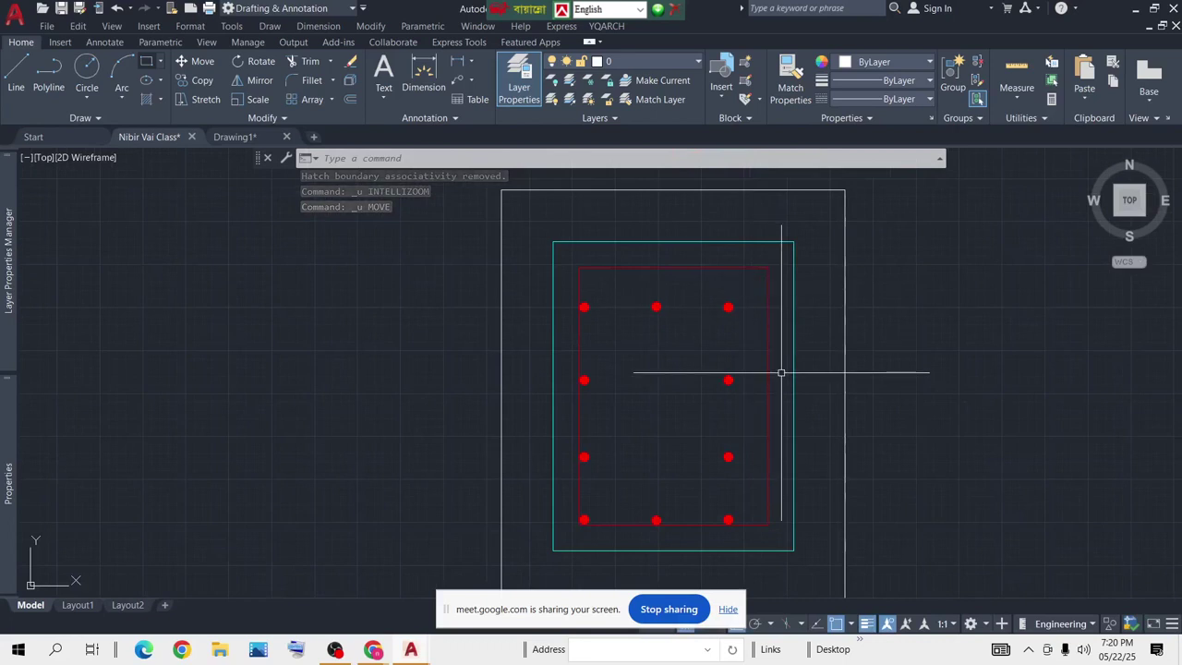
{"action": "key", "text": "ctrl+z"}
{"action": "key", "text": "ctrl+z"}
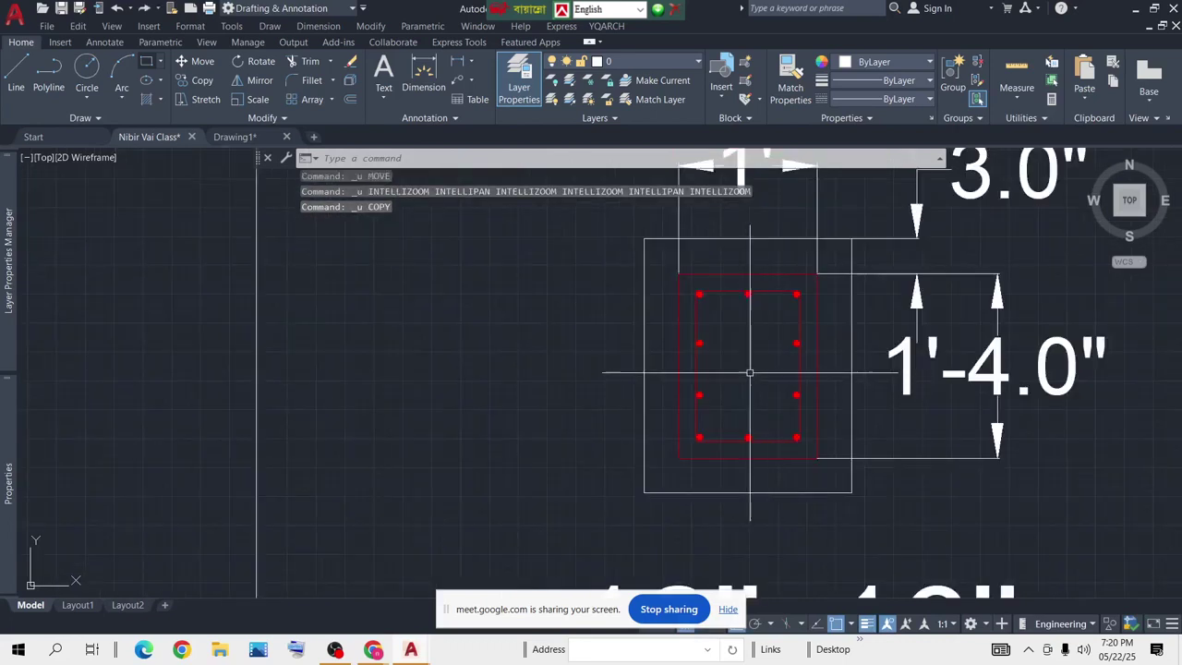
Draw a circle of about 0.3 inch radius centred on the upper-left corner of C2's inner red rectangle
{"action": "scroll", "coordinate": [737, 324], "scroll_direction": "down", "scroll_amount": 6}
{"action": "scroll", "coordinate": [737, 470], "scroll_direction": "up", "scroll_amount": 6}
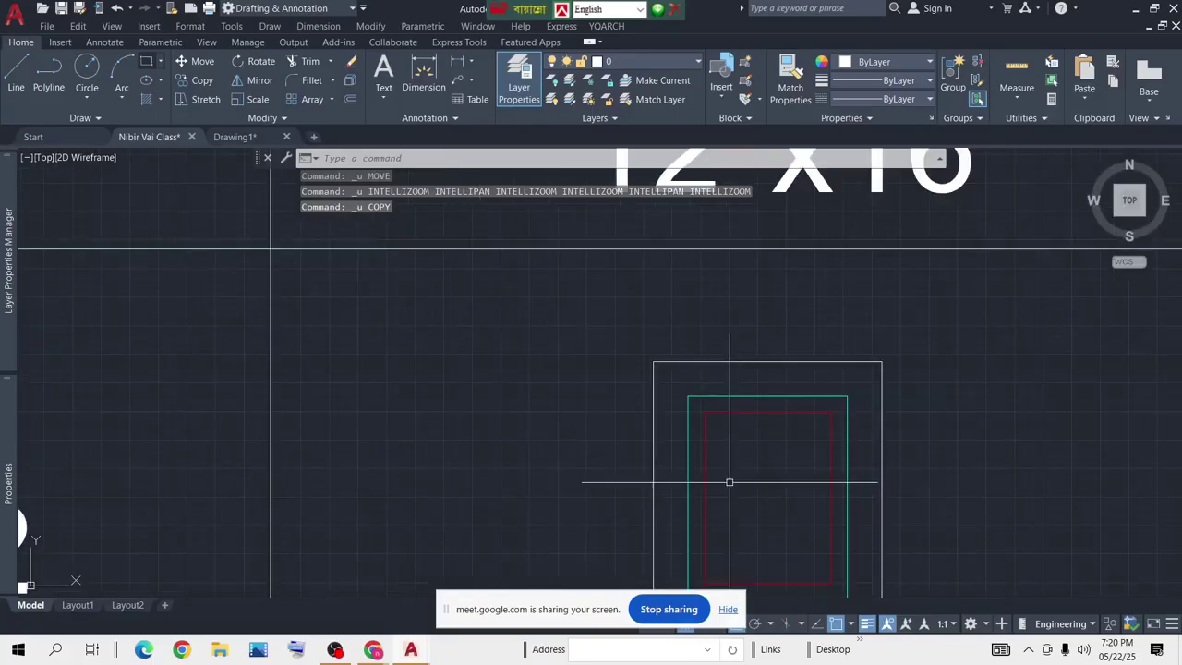
{"action": "scroll", "coordinate": [737, 393], "scroll_direction": "down", "scroll_amount": 4}
{"action": "type", "text": "c"}
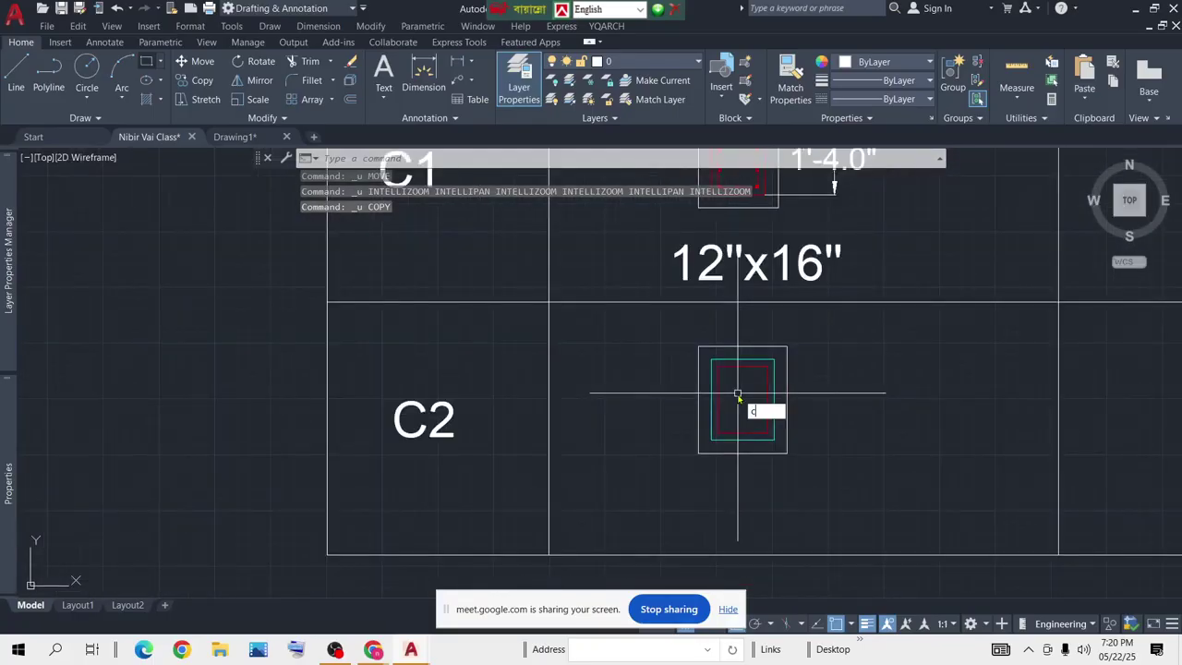
{"action": "key", "text": "Return"}
{"action": "scroll", "coordinate": [734, 390], "scroll_direction": "up", "scroll_amount": 5}
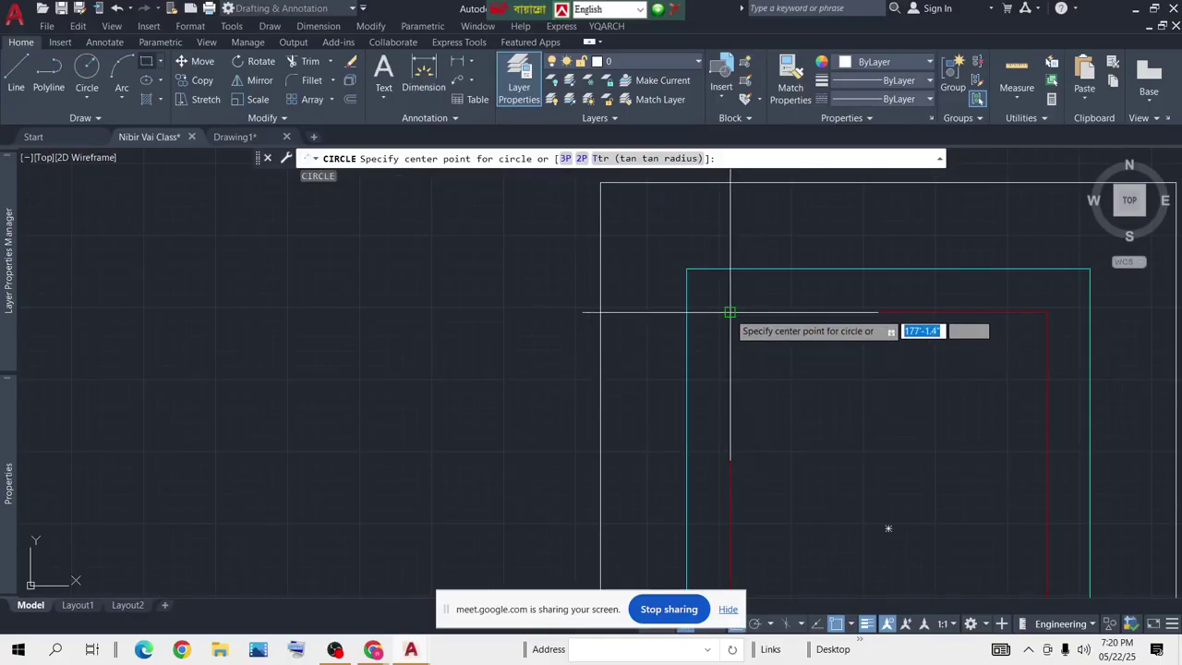
{"action": "left_click", "coordinate": [730, 315]}
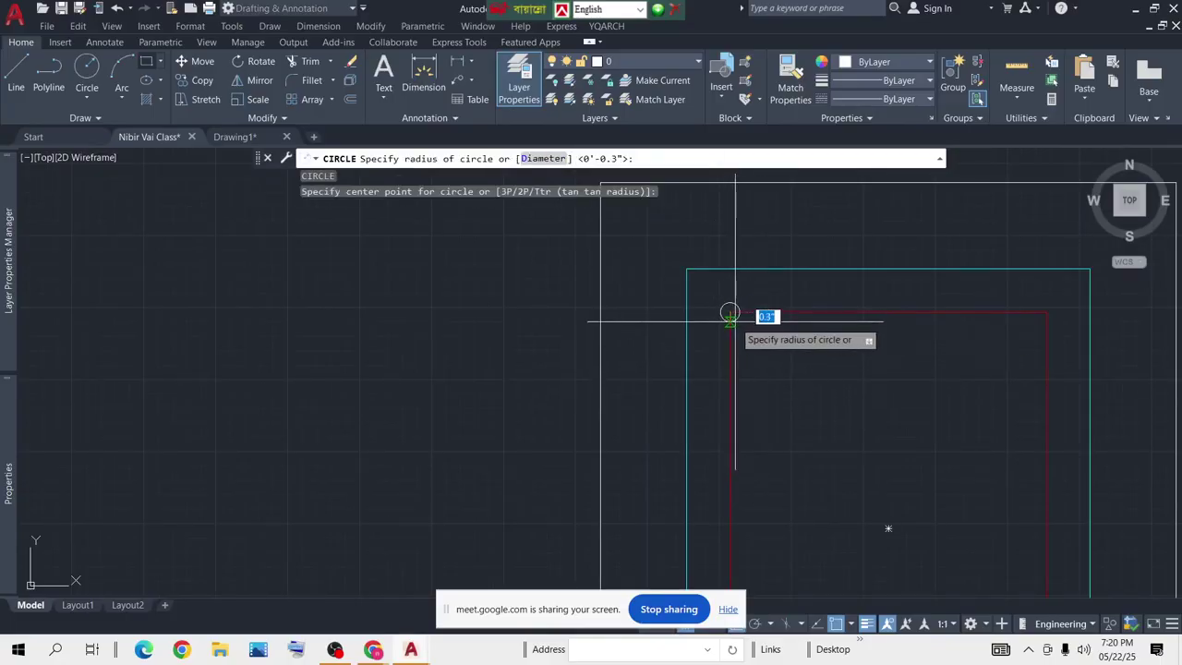
{"action": "left_click", "coordinate": [736, 323]}
Hatch the part of the new corner circle outside the red rectangle with a solid red fill
{"action": "scroll", "coordinate": [742, 308], "scroll_direction": "up", "scroll_amount": 5}
{"action": "left_click", "coordinate": [739, 290]}
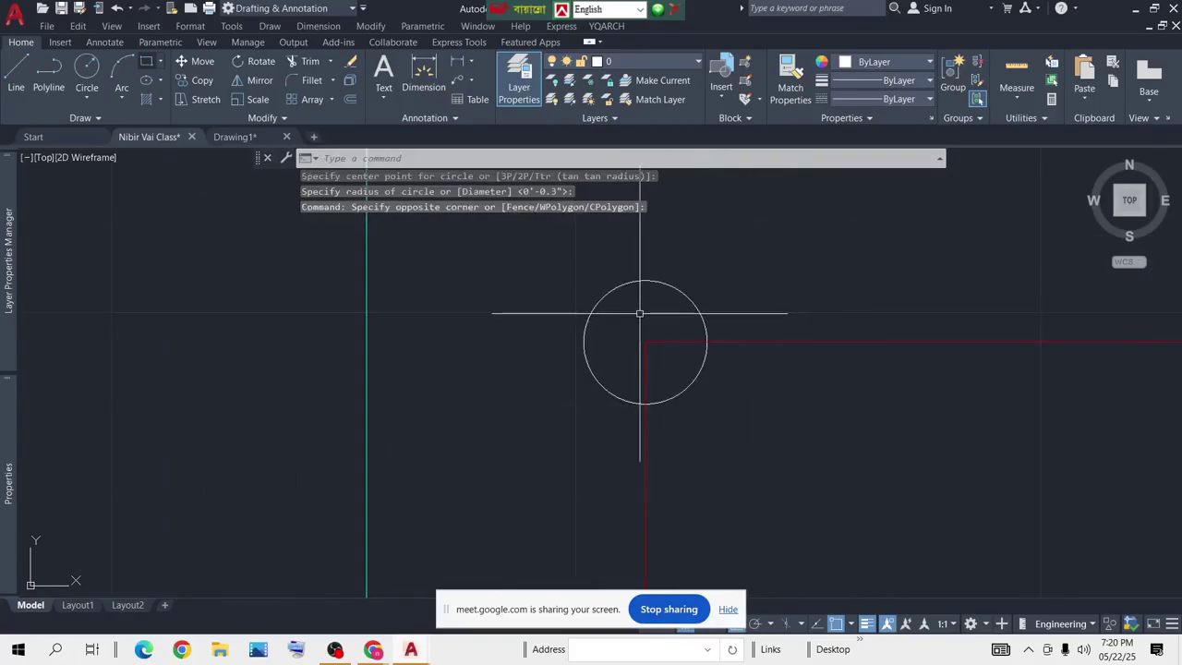
{"action": "key", "text": "Return"}
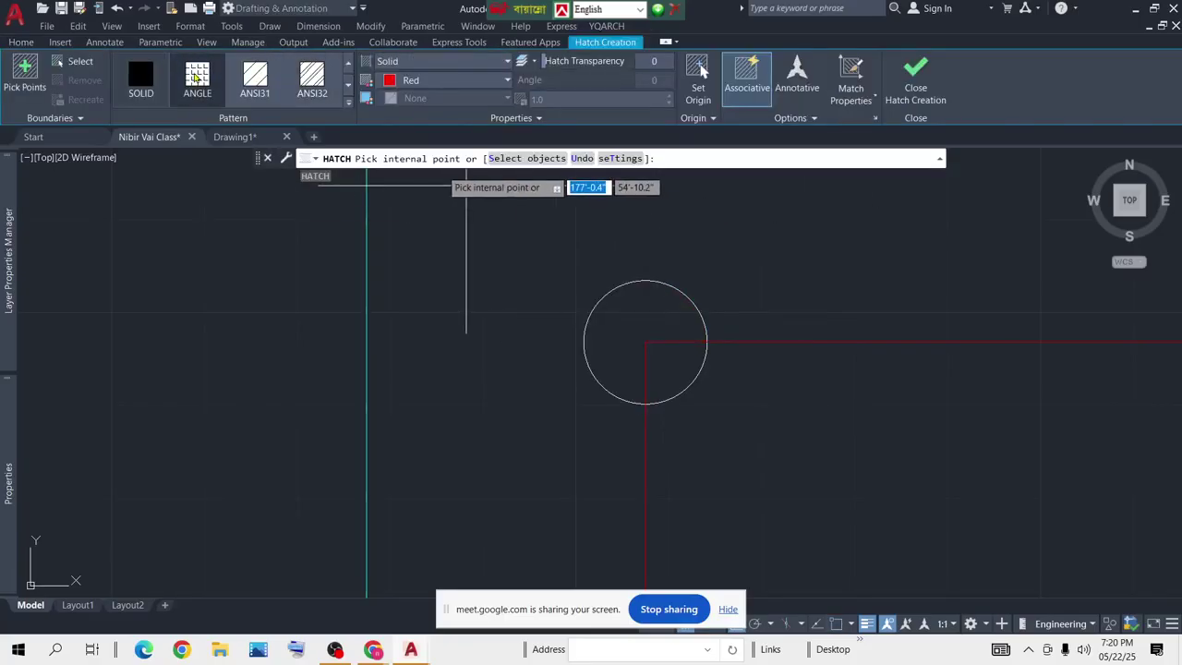
{"action": "left_click", "coordinate": [387, 81]}
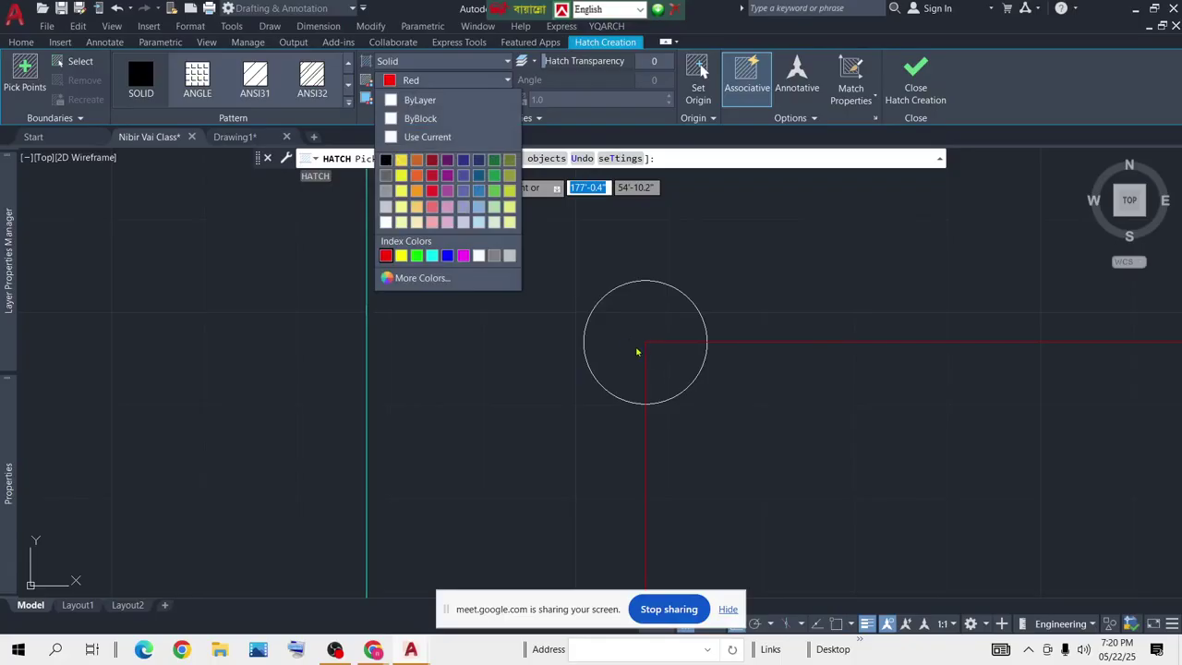
{"action": "left_click", "coordinate": [638, 352]}
{"action": "left_click", "coordinate": [625, 343]}
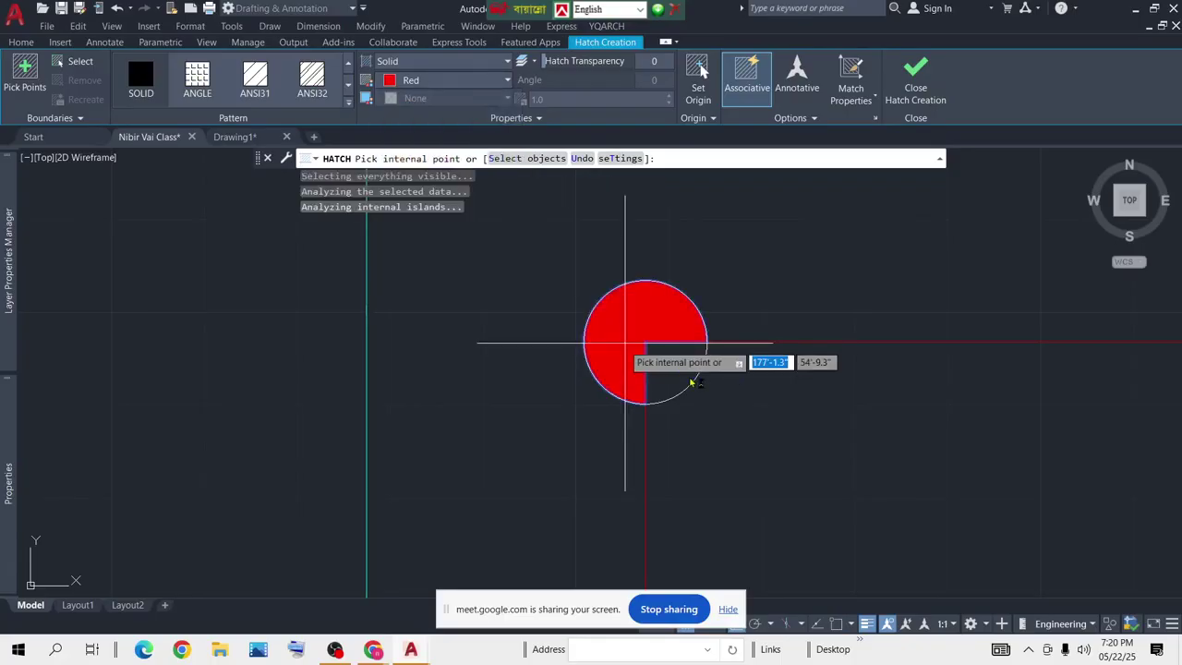
{"action": "key", "text": "Escape"}
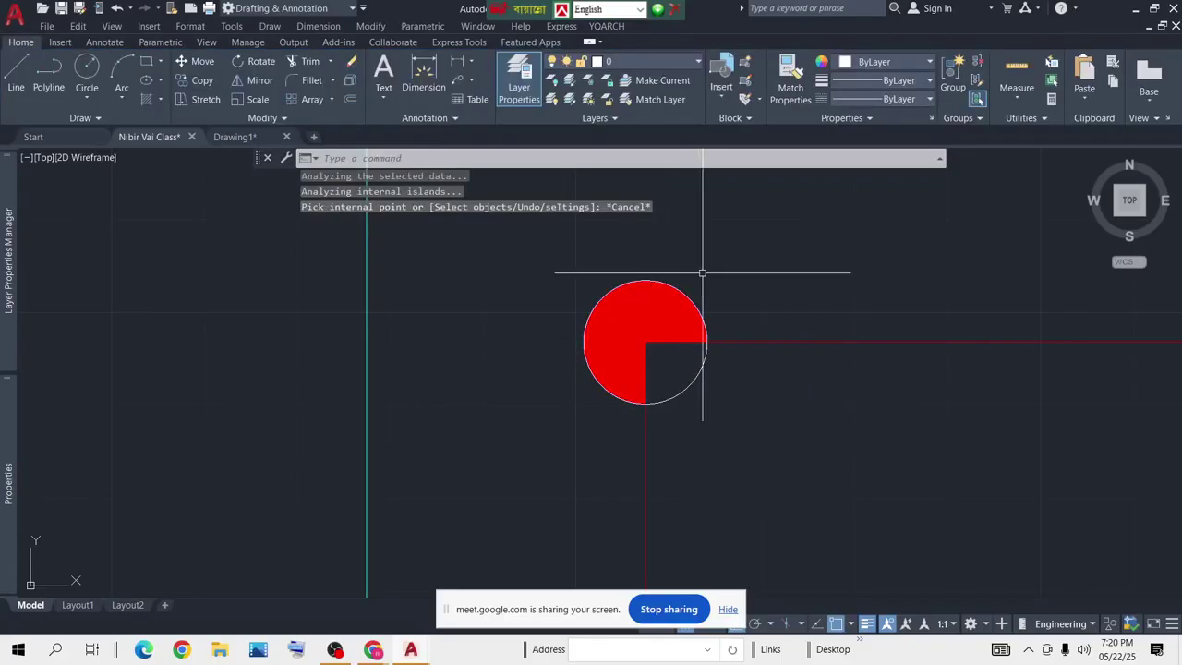
Undo the partial red hatch of C2's upper-left corner circle and save the drawing
{"action": "key", "text": "ctrl+z"}
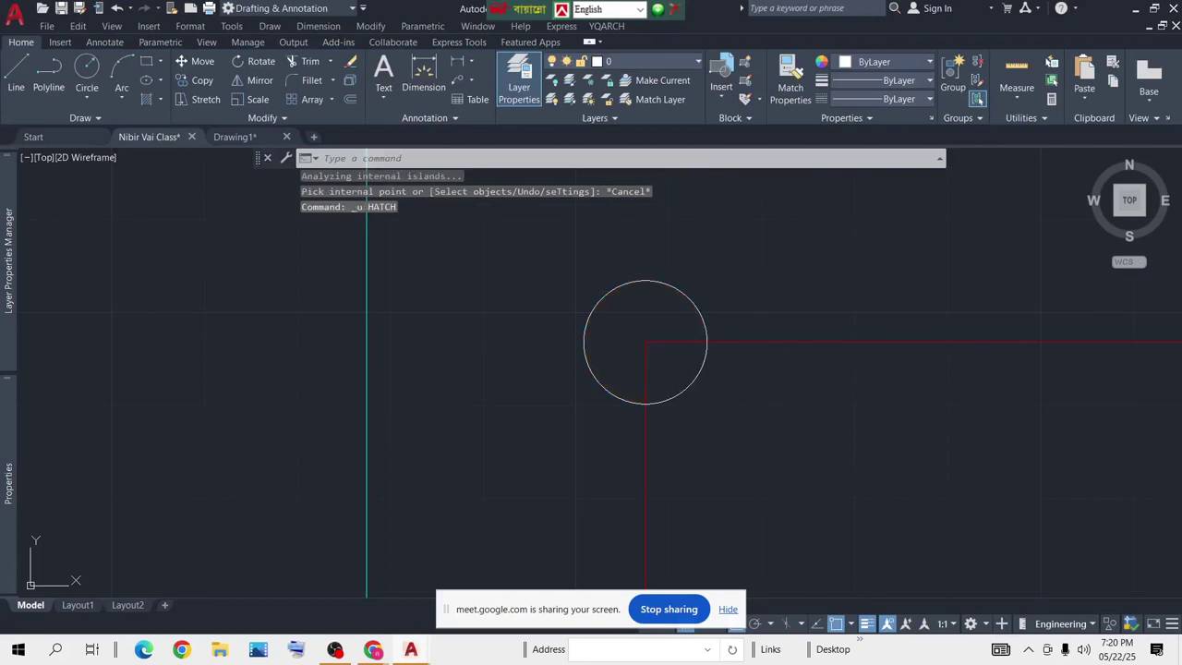
{"action": "key", "text": "ctrl+s"}
Move the corner circle about 0.4 inch diagonally down and right, inside the upper-left corner of C2's inner red rectangle
{"action": "left_click", "coordinate": [711, 269]}
{"action": "left_click", "coordinate": [570, 320]}
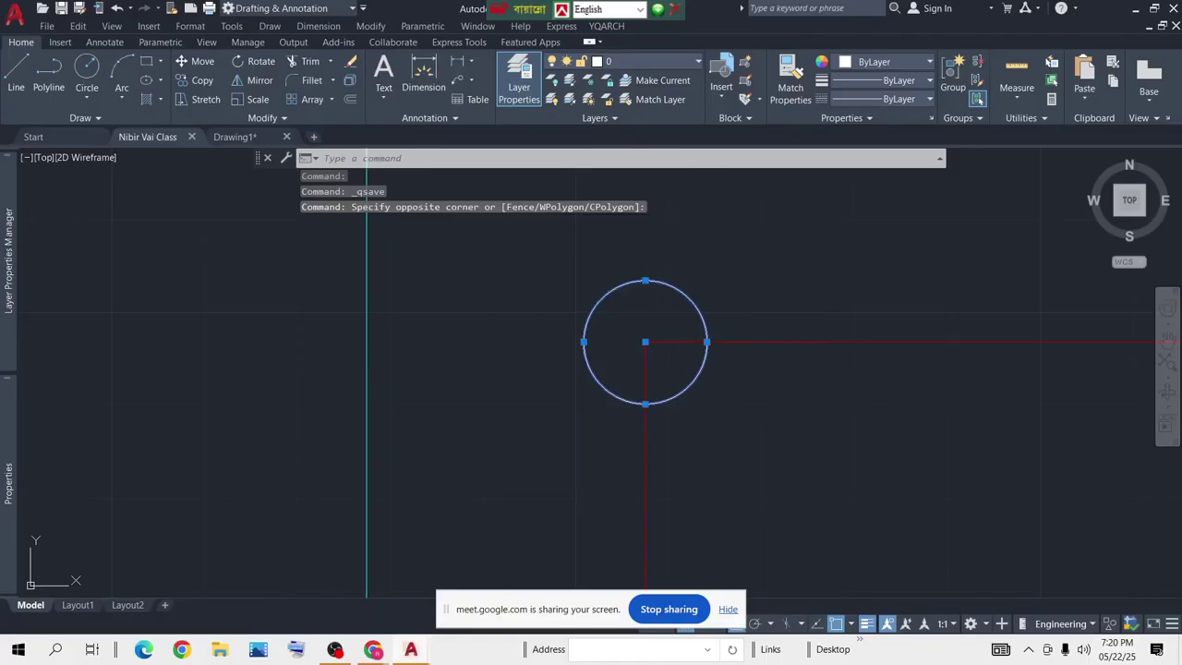
{"action": "type", "text": "M"}
{"action": "key", "text": "Return"}
{"action": "left_click", "coordinate": [646, 303]}
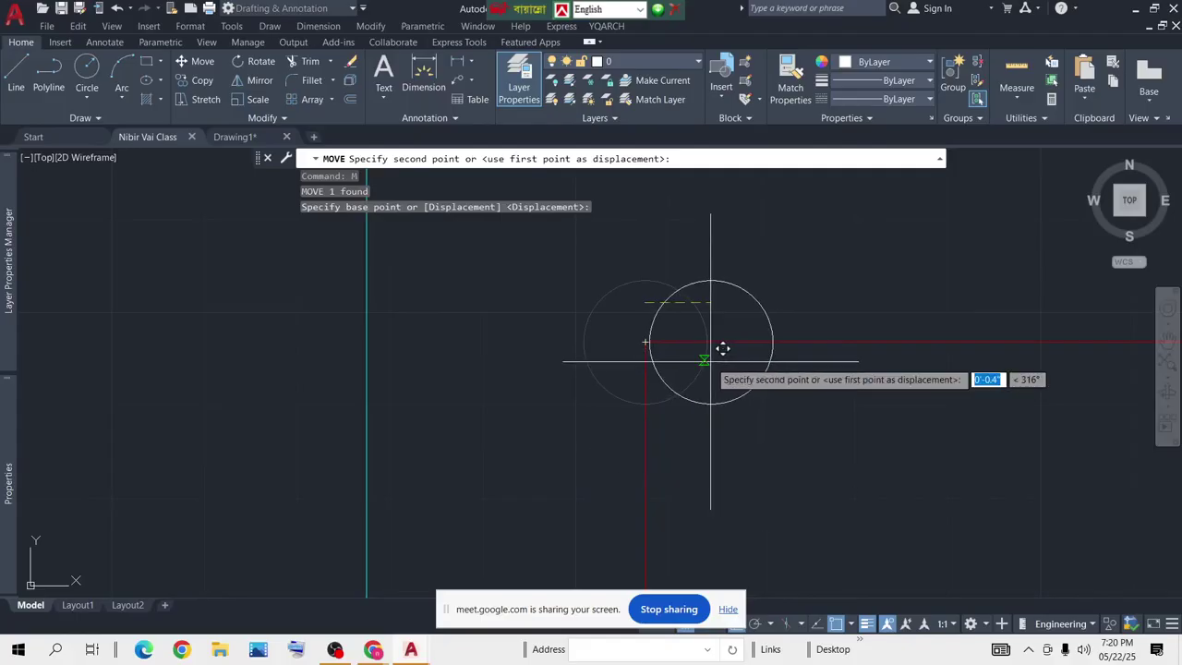
{"action": "left_click", "coordinate": [709, 361]}
Nudge the corner circle down so its top sits just below the red rectangle's upper edge
{"action": "left_click", "coordinate": [799, 372]}
{"action": "left_click", "coordinate": [714, 437]}
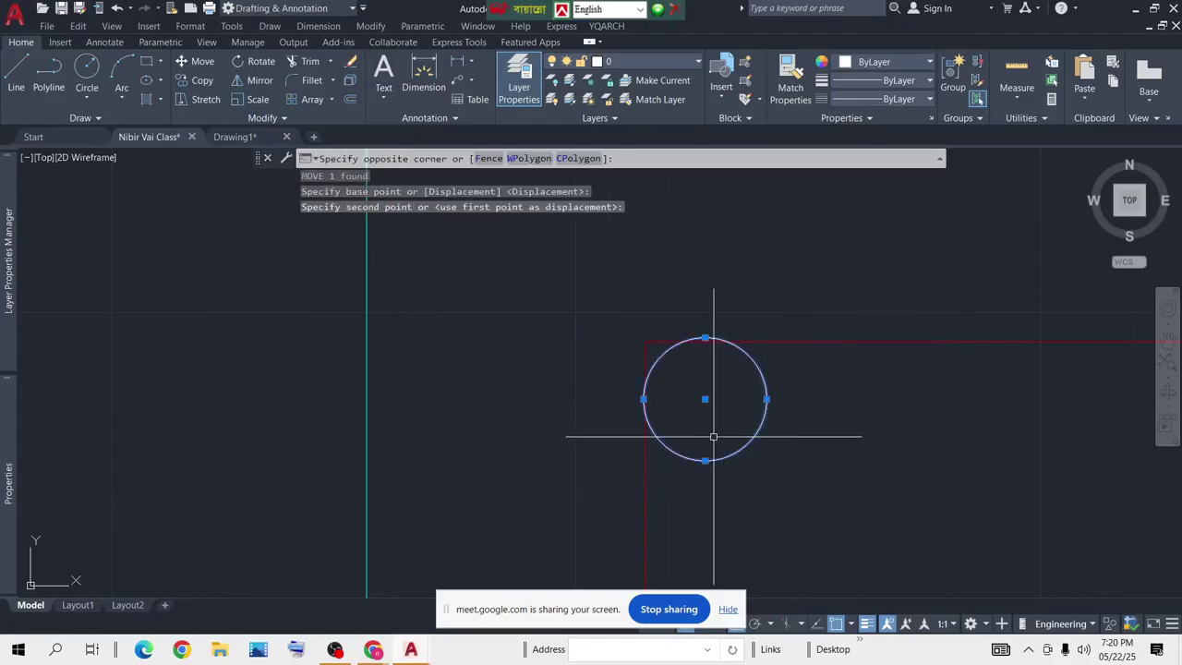
{"action": "type", "text": "m"}
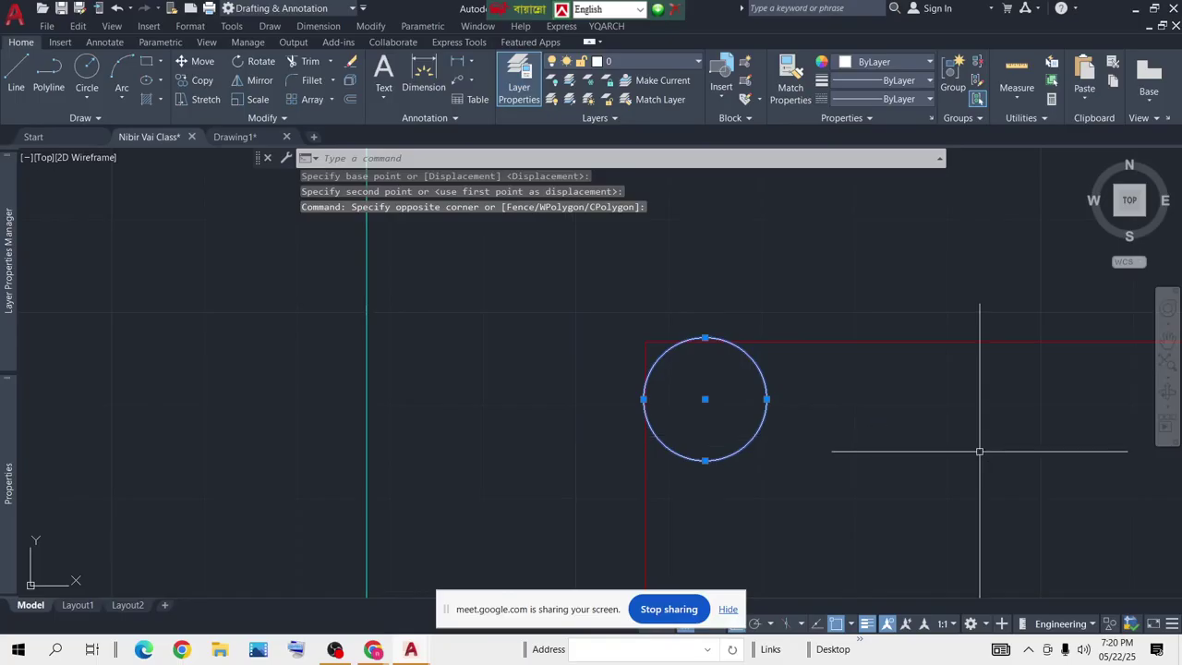
{"action": "key", "text": "Return"}
{"action": "left_click", "coordinate": [791, 452]}
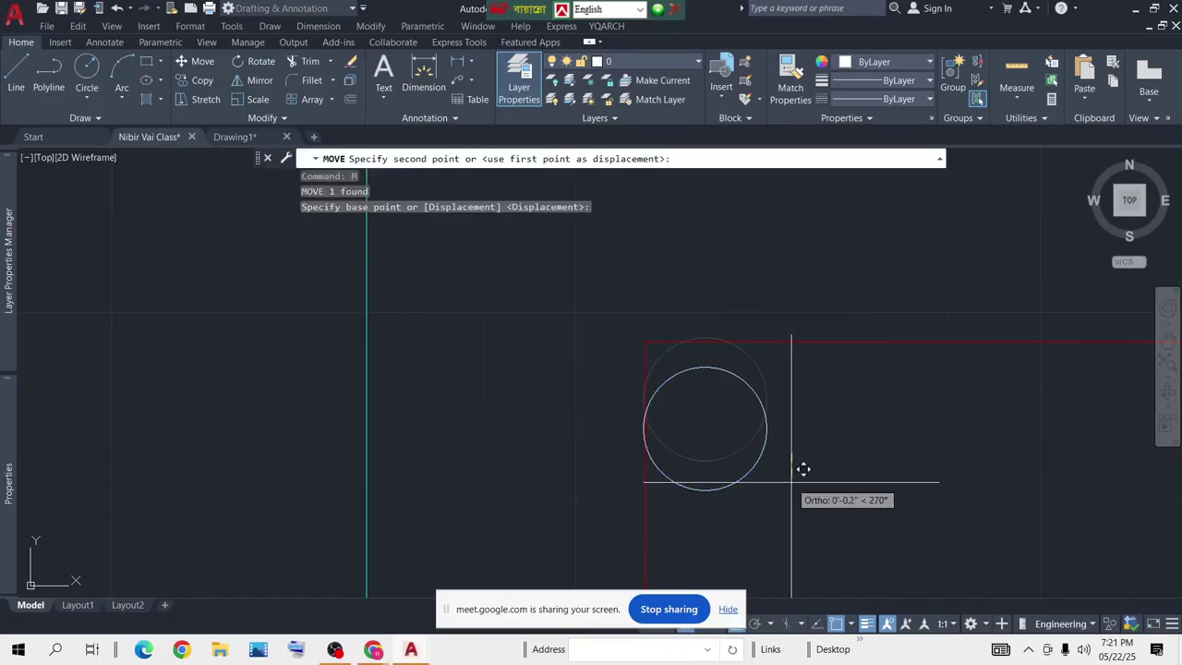
{"action": "left_click", "coordinate": [793, 459]}
Try to nudge the corner circle slightly right, away from the red rectangle's left edge
{"action": "left_click", "coordinate": [822, 404]}
{"action": "left_click", "coordinate": [726, 449]}
{"action": "type", "text": "m"}
{"action": "key", "text": "Return"}
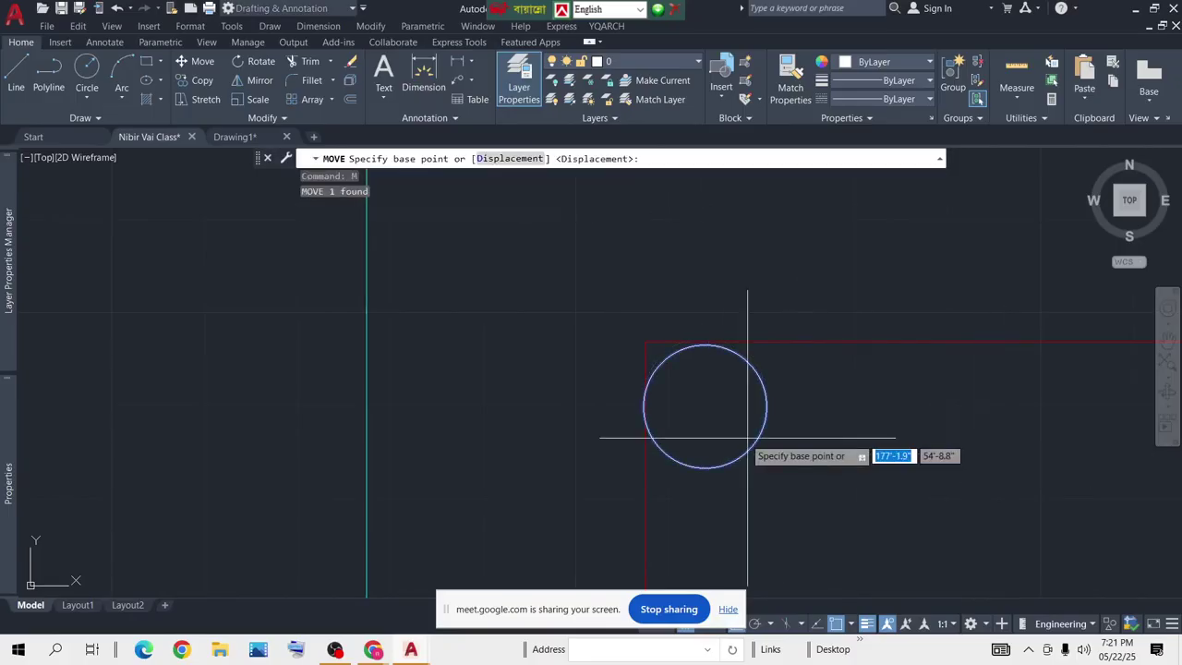
{"action": "left_click", "coordinate": [744, 426]}
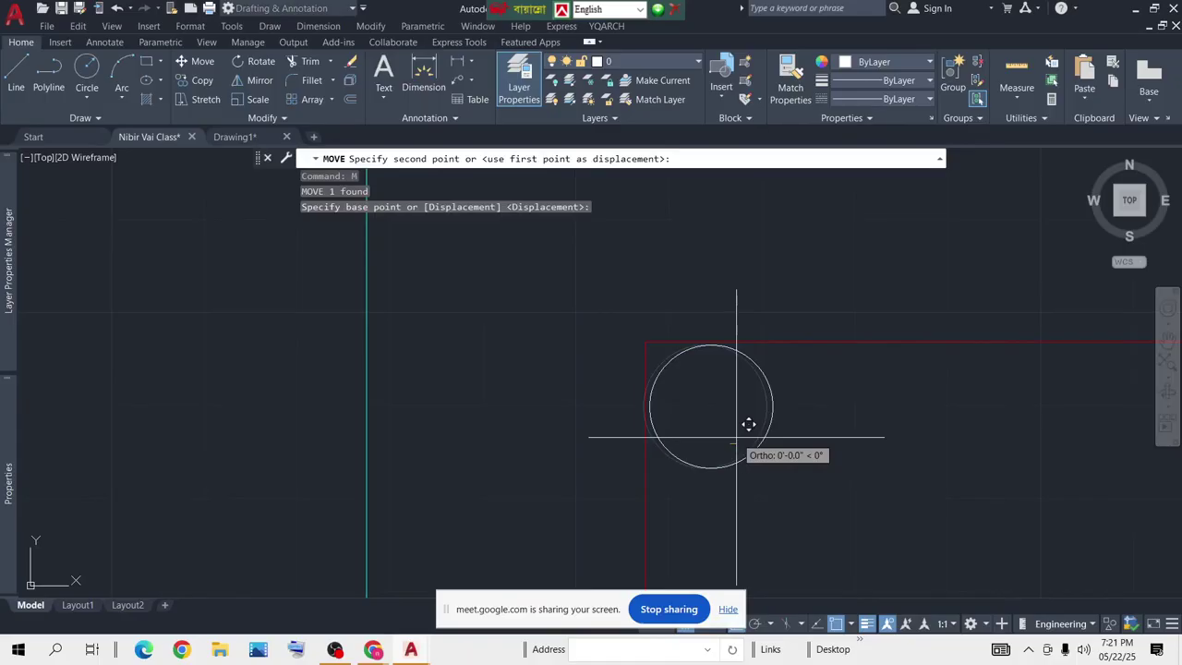
{"action": "left_click", "coordinate": [736, 436]}
Lower the corner circle slightly again to clear the red rectangle's upper edge
{"action": "left_click", "coordinate": [821, 394]}
{"action": "left_click", "coordinate": [729, 430]}
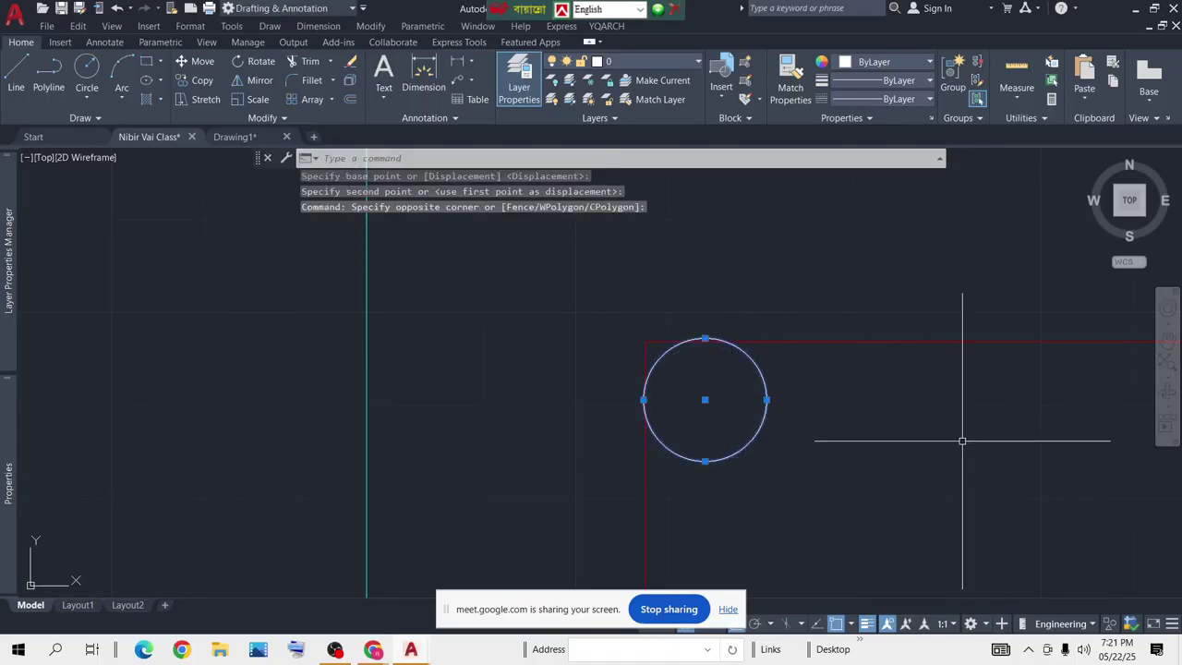
{"action": "type", "text": "m"}
{"action": "key", "text": "Return"}
{"action": "left_click", "coordinate": [794, 450]}
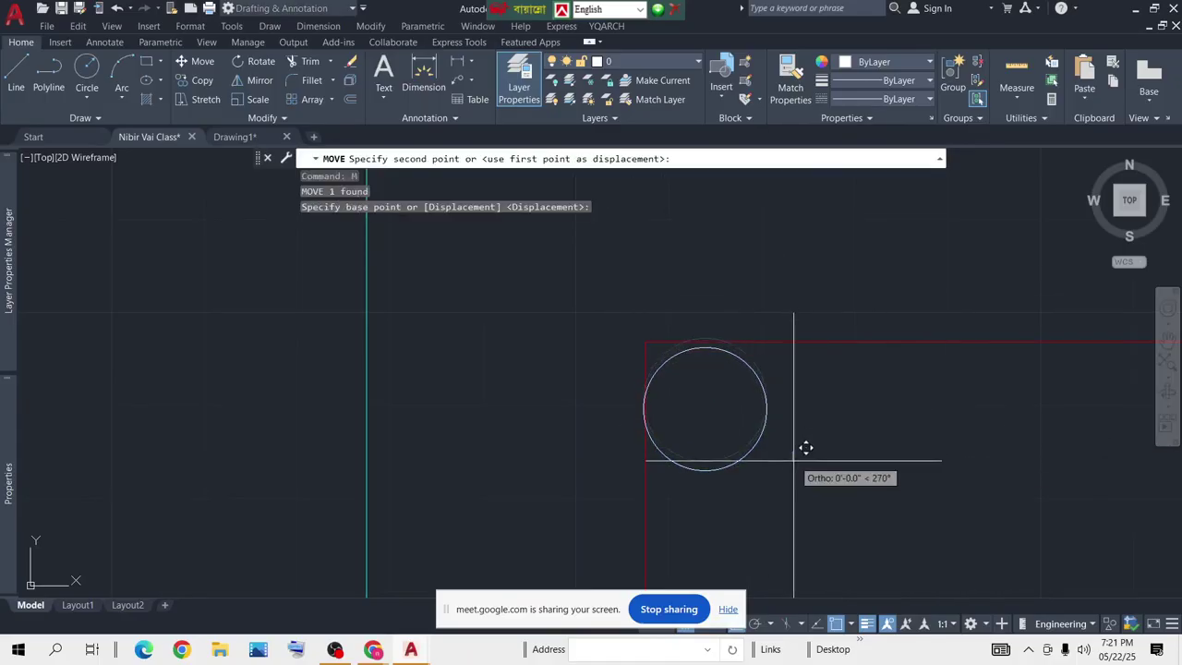
{"action": "left_click", "coordinate": [808, 446]}
Nudge the corner circle slightly right so it clears the red rectangle's left edge, and check both gaps
{"action": "left_click", "coordinate": [818, 409]}
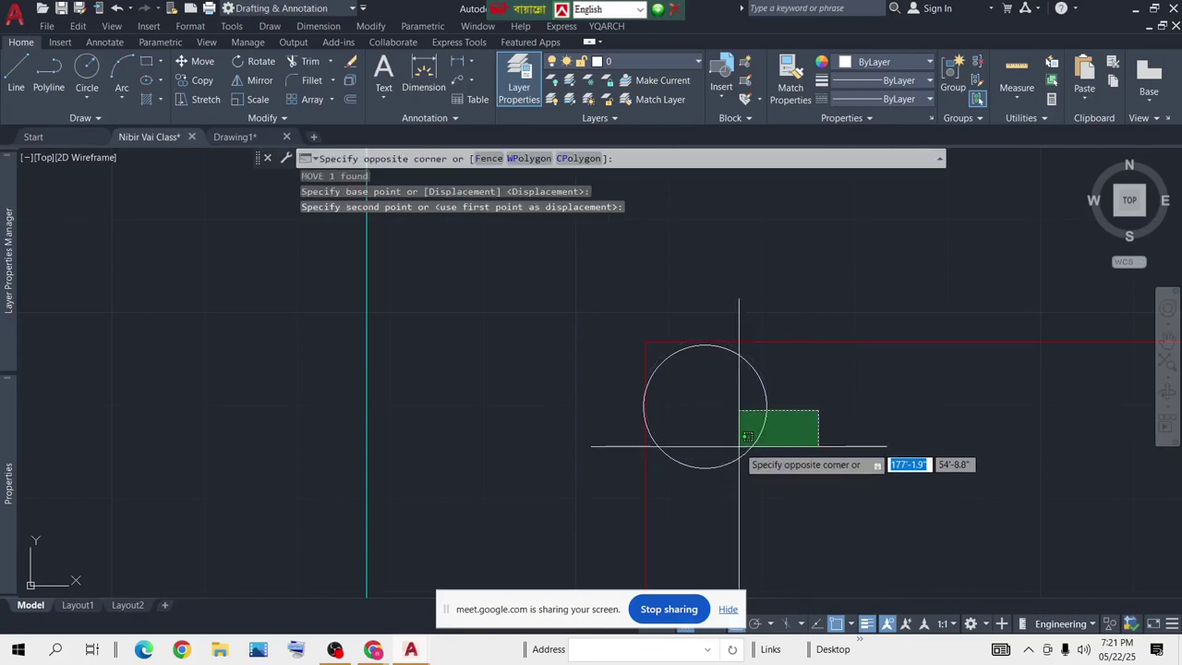
{"action": "left_click", "coordinate": [739, 448]}
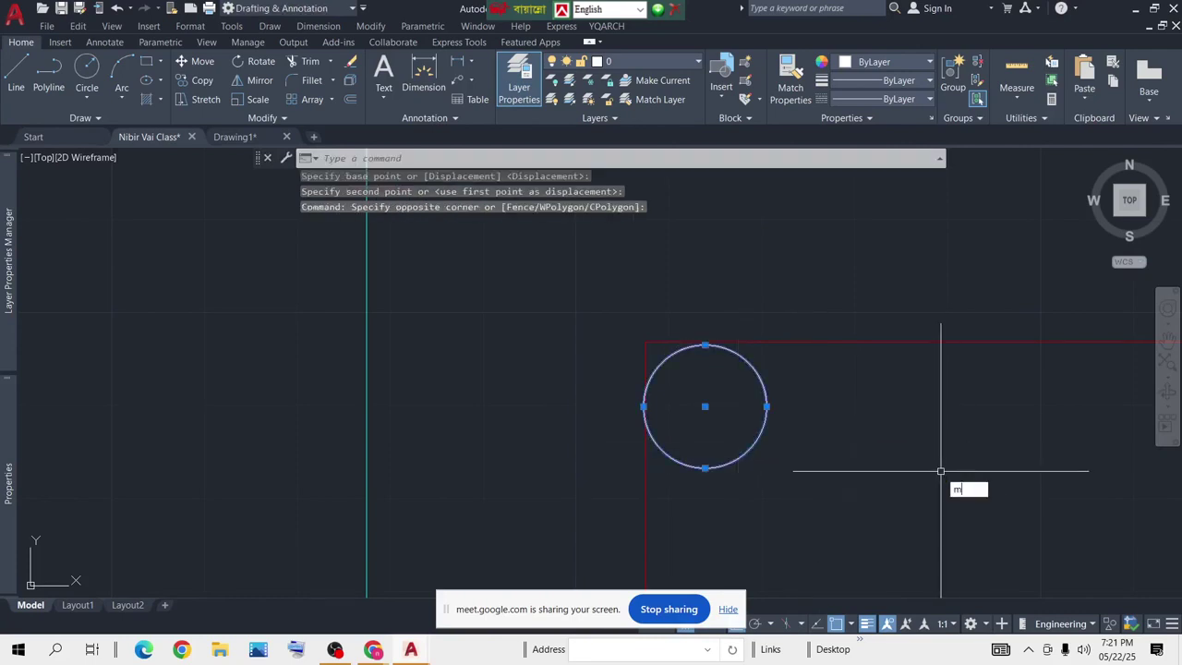
{"action": "type", "text": "m"}
{"action": "key", "text": "Return"}
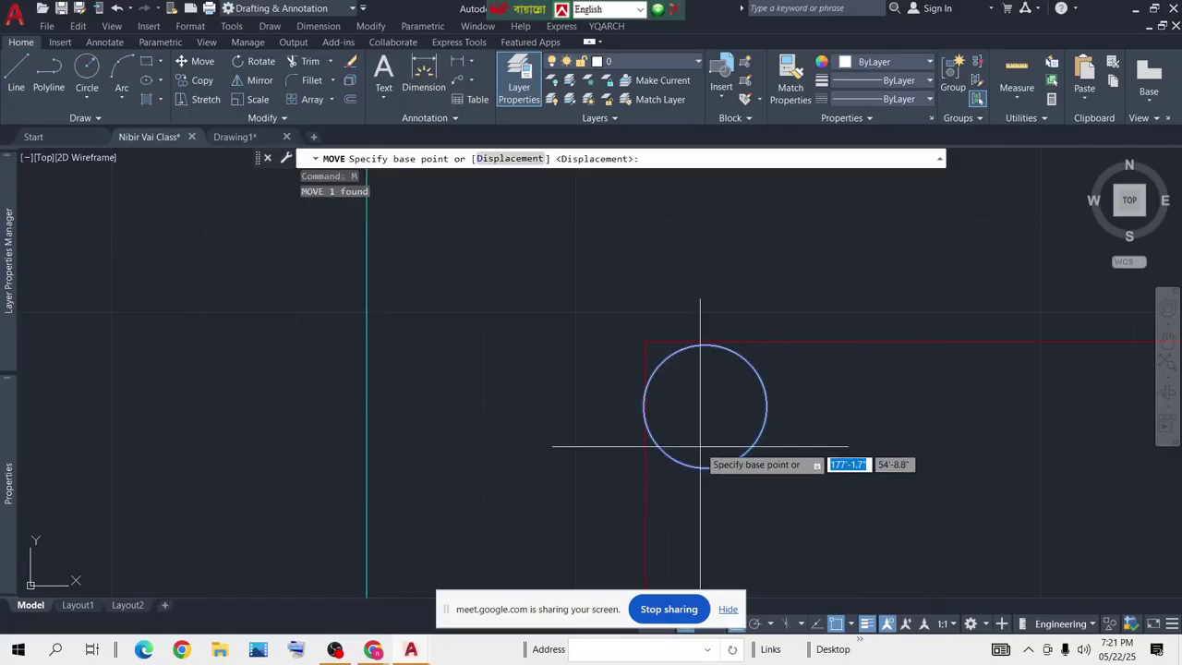
{"action": "left_click", "coordinate": [879, 492]}
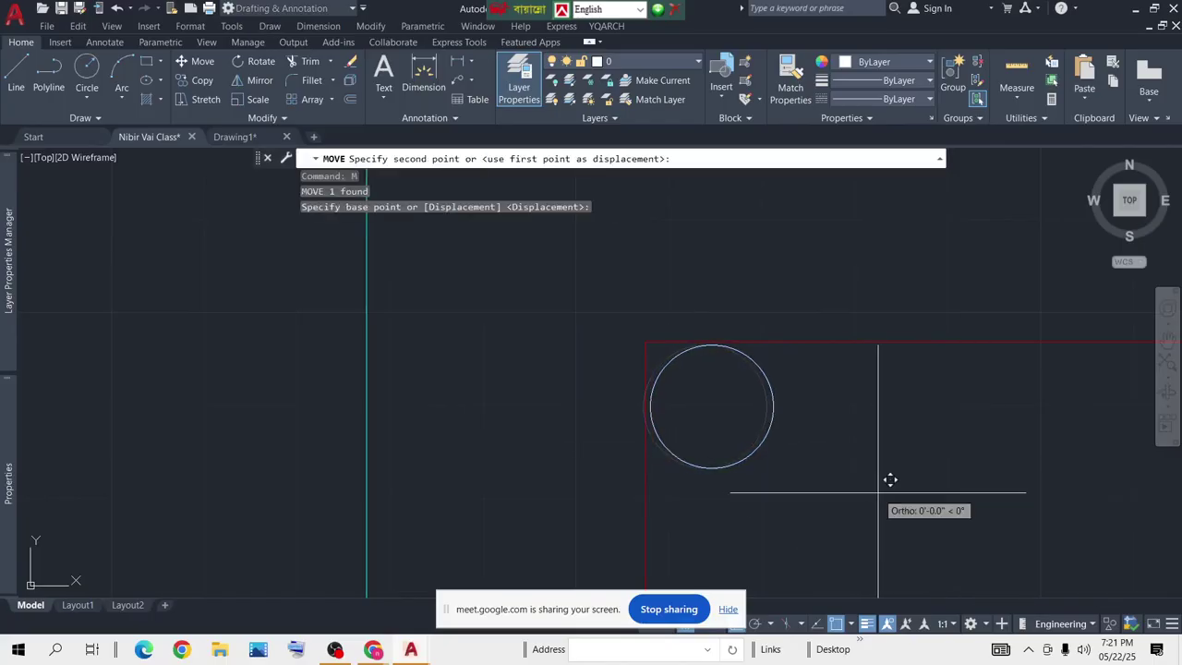
{"action": "left_click", "coordinate": [875, 492]}
{"action": "scroll", "coordinate": [647, 396], "scroll_direction": "up", "scroll_amount": 4}
{"action": "scroll", "coordinate": [607, 334], "scroll_direction": "down", "scroll_amount": 4}
{"action": "scroll", "coordinate": [670, 331], "scroll_direction": "up", "scroll_amount": 4}
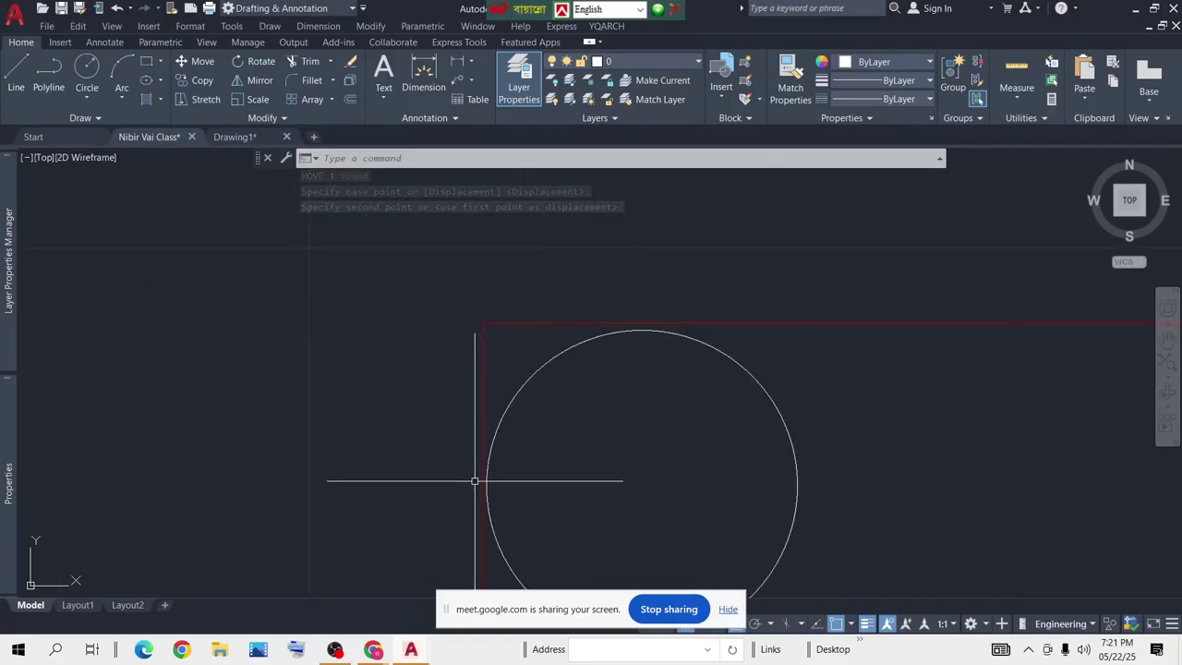
{"action": "scroll", "coordinate": [585, 443], "scroll_direction": "down", "scroll_amount": 3}
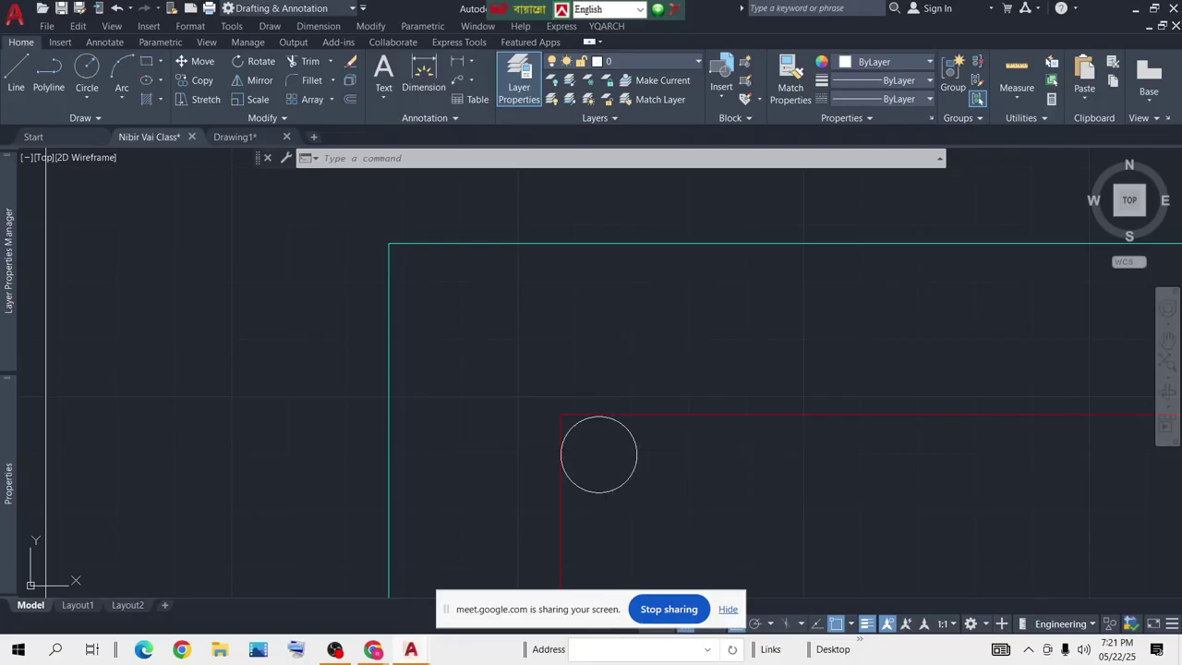
Try to fill the corner circle inside C2's inner red rectangle with a solid red hatch
{"action": "type", "text": "h"}
{"action": "key", "text": "Return"}
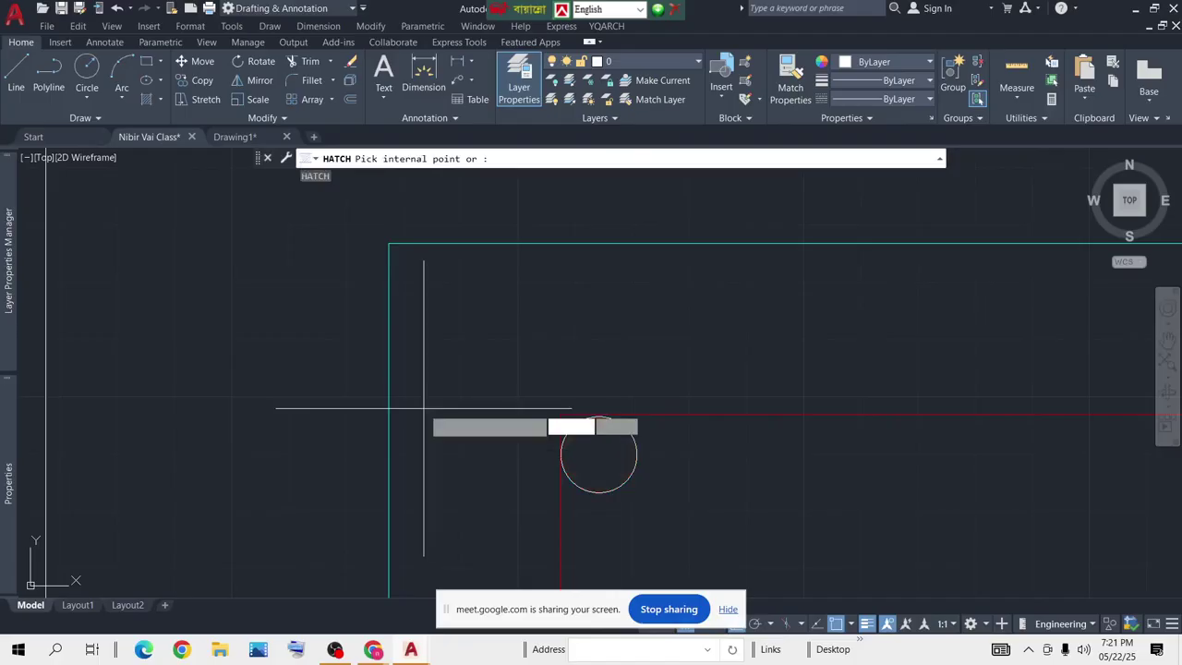
{"action": "left_click", "coordinate": [599, 460]}
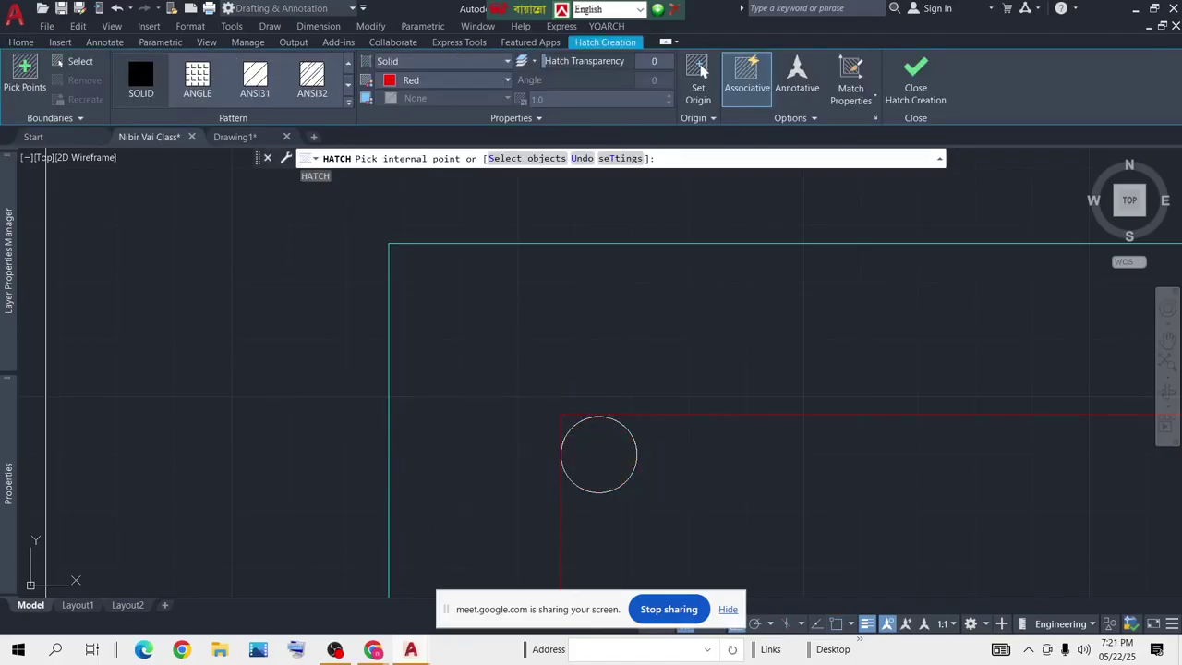
{"action": "left_click", "coordinate": [602, 460]}
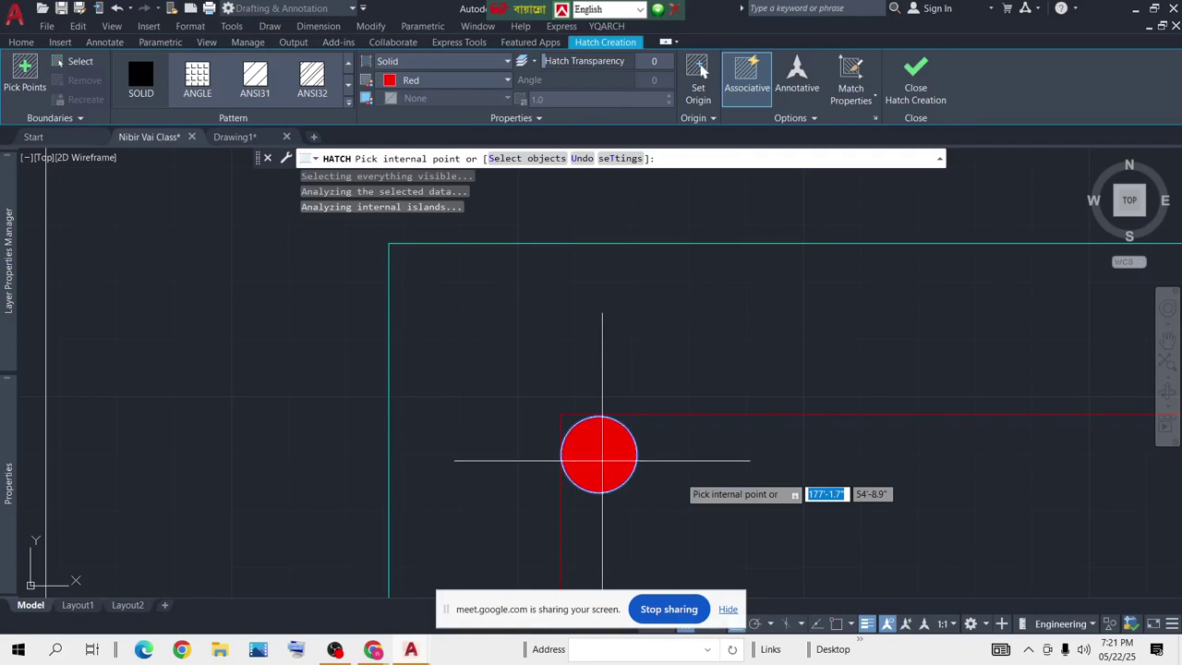
{"action": "left_click", "coordinate": [676, 467]}
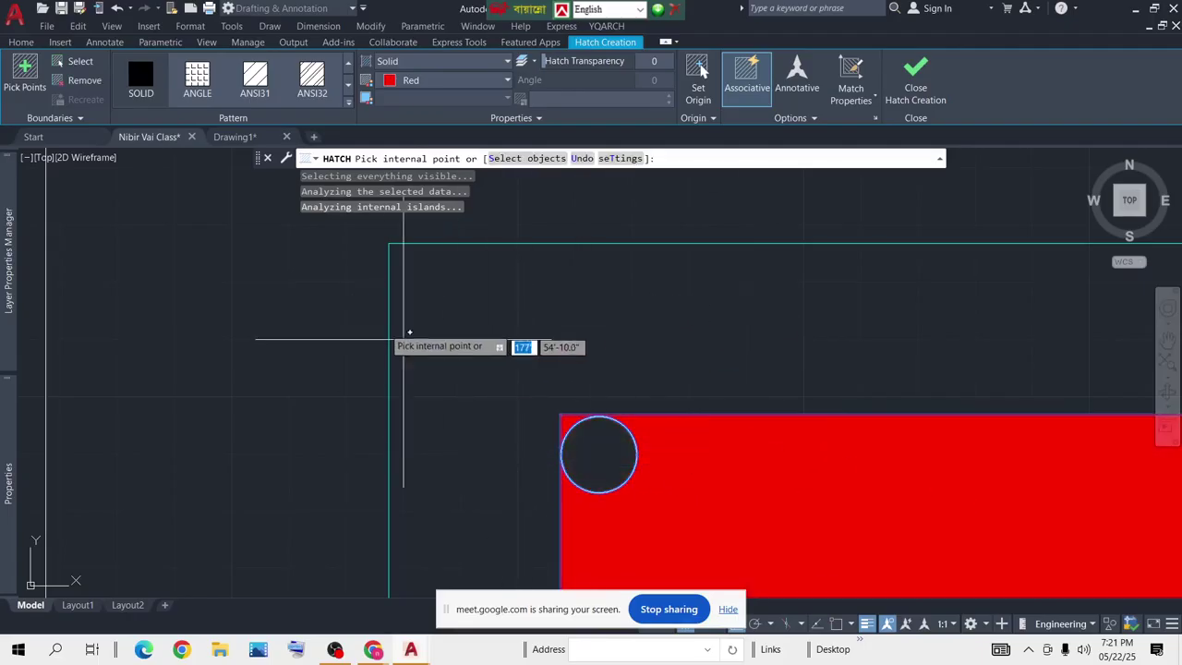
{"action": "key", "text": "Escape"}
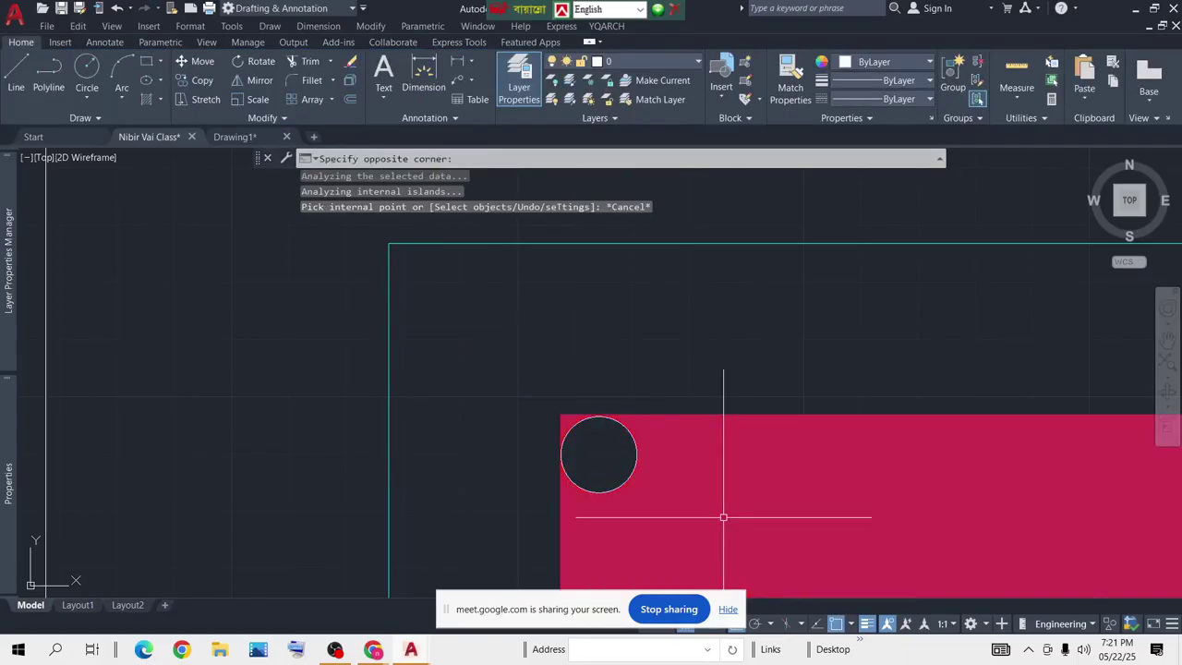
Delete the solid red hatch that covers C2's inner rectangle around the corner circle
{"action": "left_click", "coordinate": [723, 518]}
{"action": "left_click", "coordinate": [669, 563]}
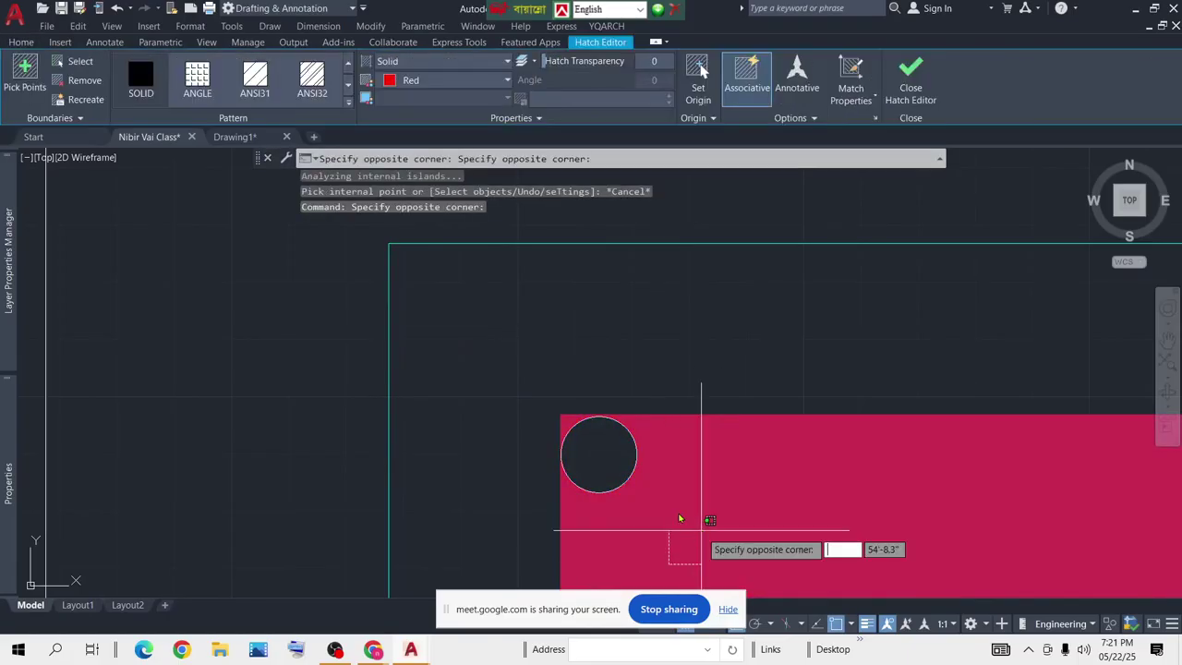
{"action": "scroll", "coordinate": [702, 530], "scroll_direction": "down", "scroll_amount": 5}
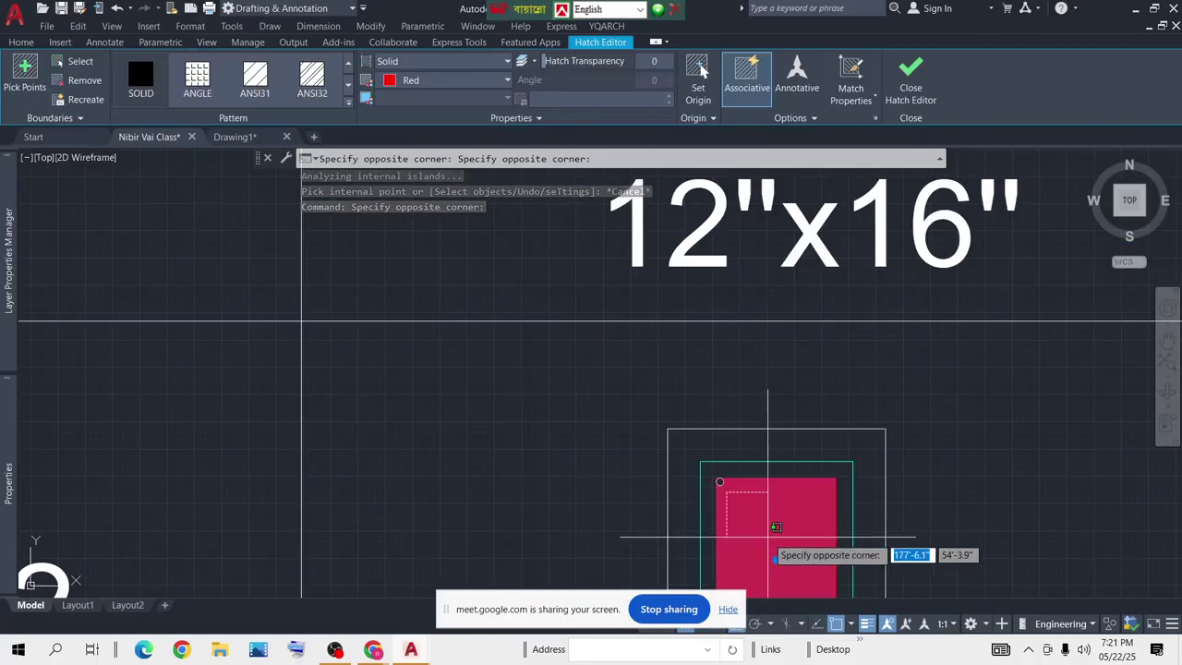
{"action": "left_click", "coordinate": [730, 565]}
{"action": "key", "text": "Delete"}
Hatch the inside of C2's upper-left corner circle with a solid red fill
{"action": "scroll", "coordinate": [696, 462], "scroll_direction": "up", "scroll_amount": 5}
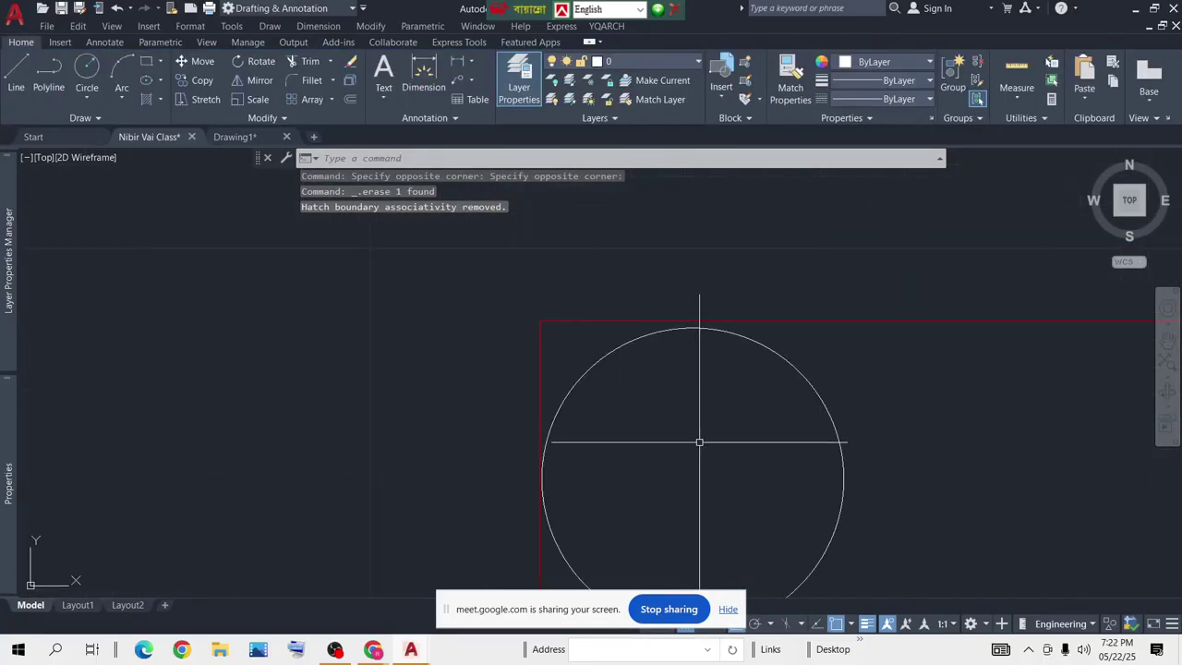
{"action": "type", "text": "h"}
{"action": "key", "text": "Return"}
{"action": "left_click", "coordinate": [651, 476]}
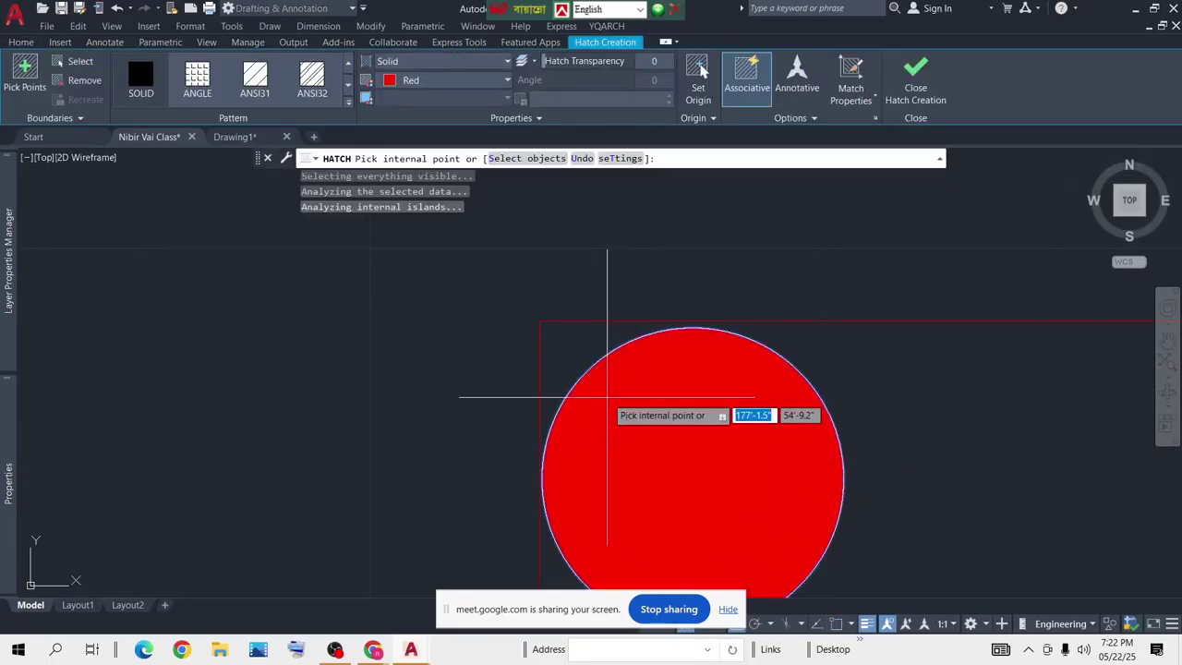
{"action": "key", "text": "Escape"}
Copy the filled corner circle to three spots along the red rectangle's upper edge, the first about 4.1 inches away and the last at the upper-right corner
{"action": "scroll", "coordinate": [607, 401], "scroll_direction": "down", "scroll_amount": 5}
{"action": "left_click", "coordinate": [717, 394]}
{"action": "left_click", "coordinate": [606, 453]}
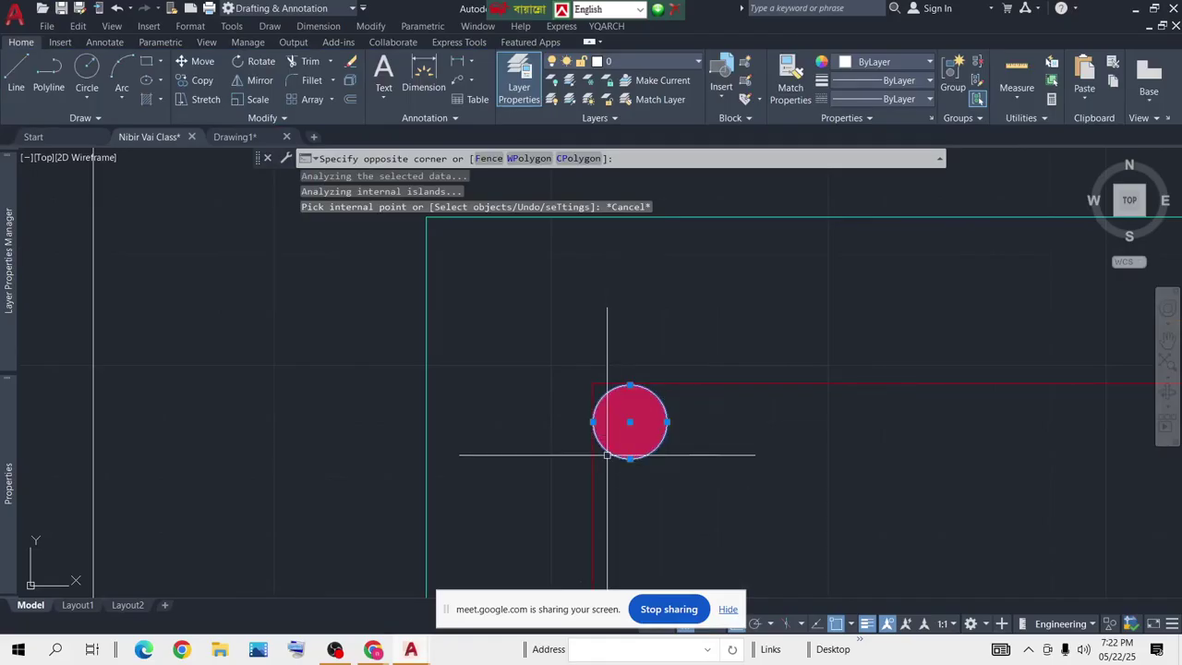
{"action": "type", "text": "cp"}
{"action": "key", "text": "Return"}
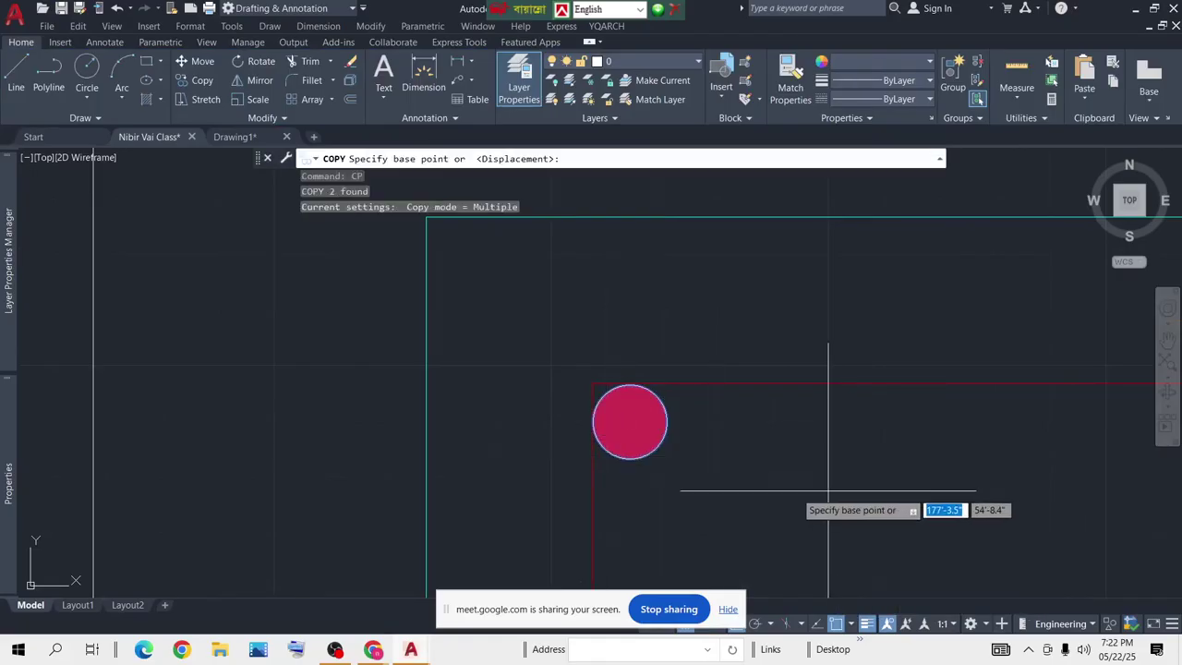
{"action": "left_click", "coordinate": [630, 384]}
{"action": "scroll", "coordinate": [887, 401], "scroll_direction": "down", "scroll_amount": 4}
{"action": "middle_click_drag", "start_coordinate": [868, 400], "coordinate": [539, 373]}
{"action": "left_click", "coordinate": [638, 368]}
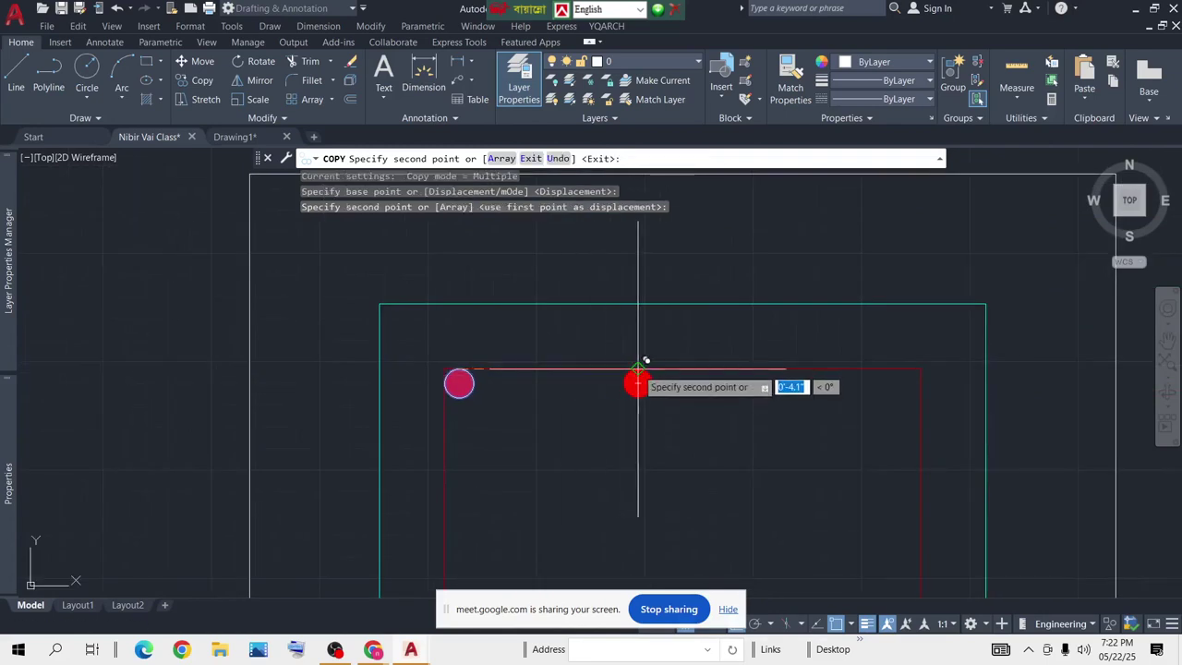
{"action": "left_click", "coordinate": [787, 371]}
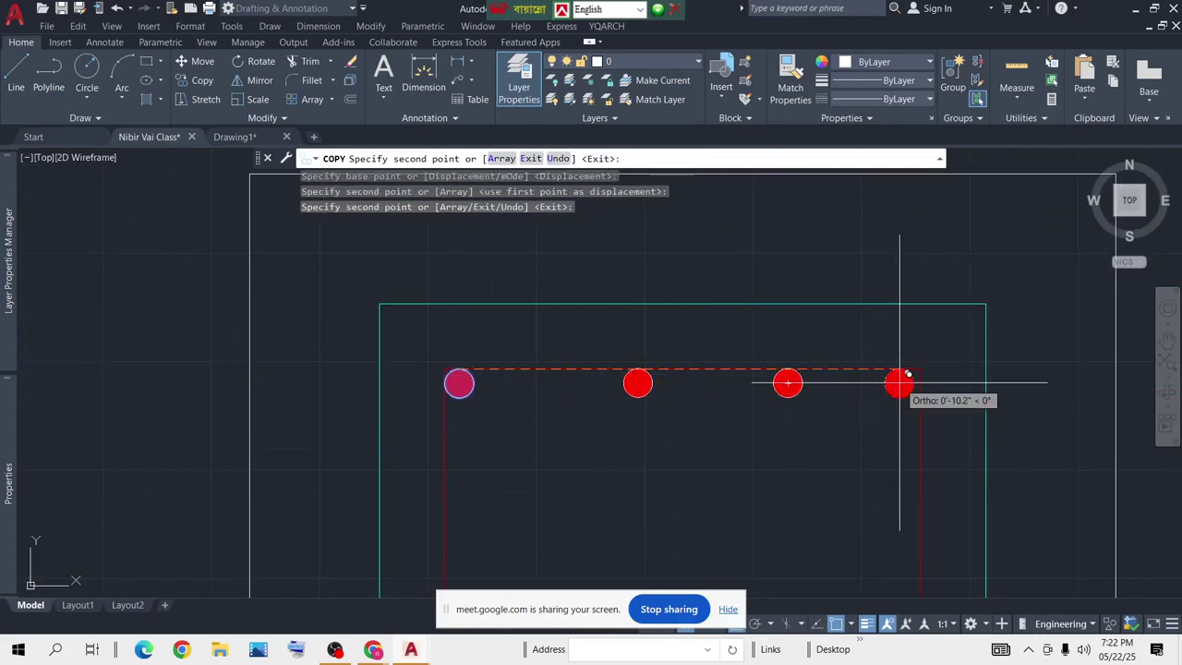
{"action": "left_click", "coordinate": [906, 382]}
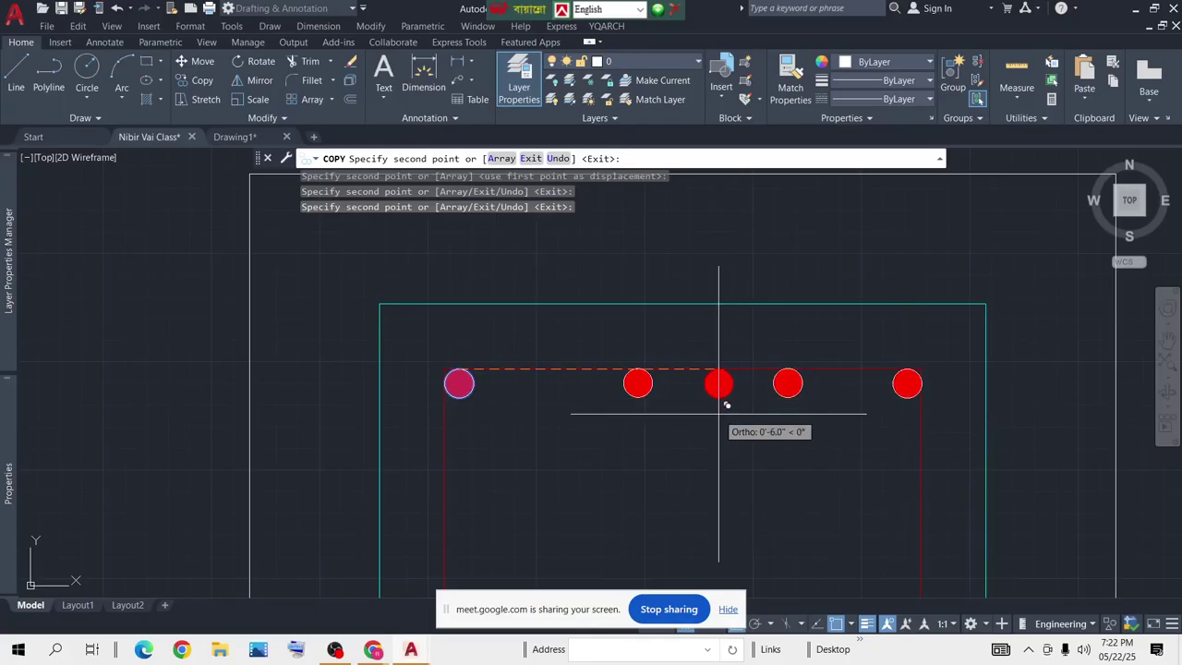
{"action": "key", "text": "Return"}
Copy the four filled circles on the red rectangle's upper edge about 1'-2.3" straight down to its lower edge in C2
{"action": "scroll", "coordinate": [908, 384], "scroll_direction": "up", "scroll_amount": 3}
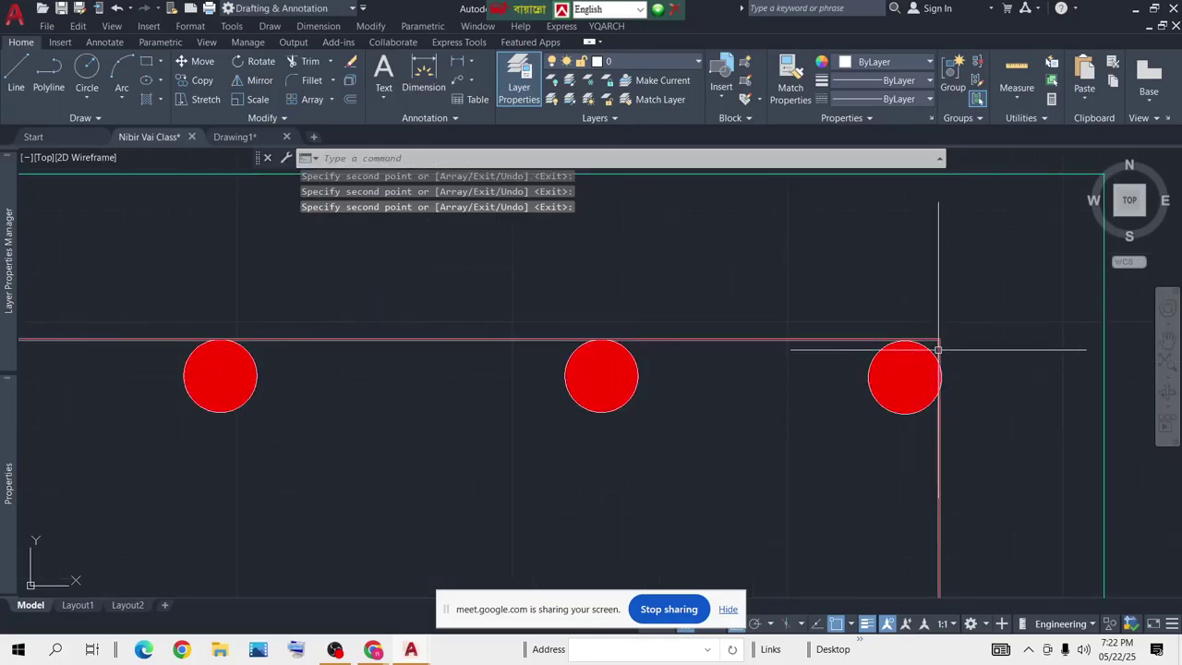
{"action": "left_click", "coordinate": [936, 344]}
{"action": "scroll", "coordinate": [375, 475], "scroll_direction": "down", "scroll_amount": 2}
{"action": "scroll", "coordinate": [697, 426], "scroll_direction": "down", "scroll_amount": 4}
{"action": "scroll", "coordinate": [517, 425], "scroll_direction": "up", "scroll_amount": 6}
{"action": "left_click", "coordinate": [509, 431]}
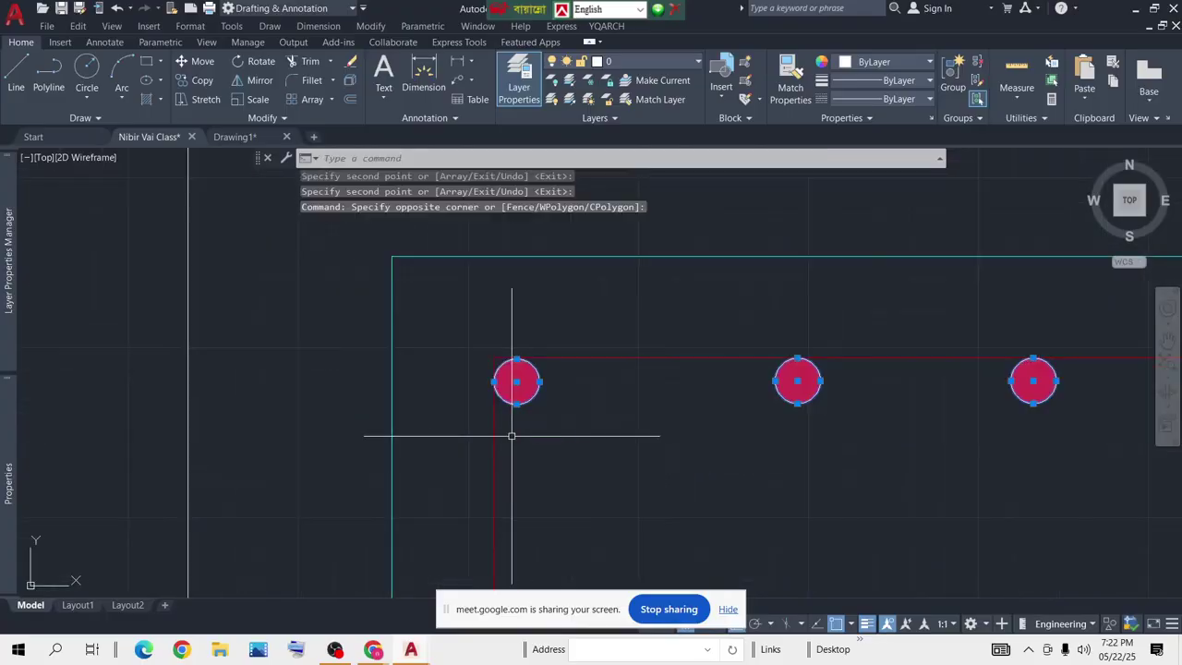
{"action": "type", "text": "cp"}
{"action": "key", "text": "Return"}
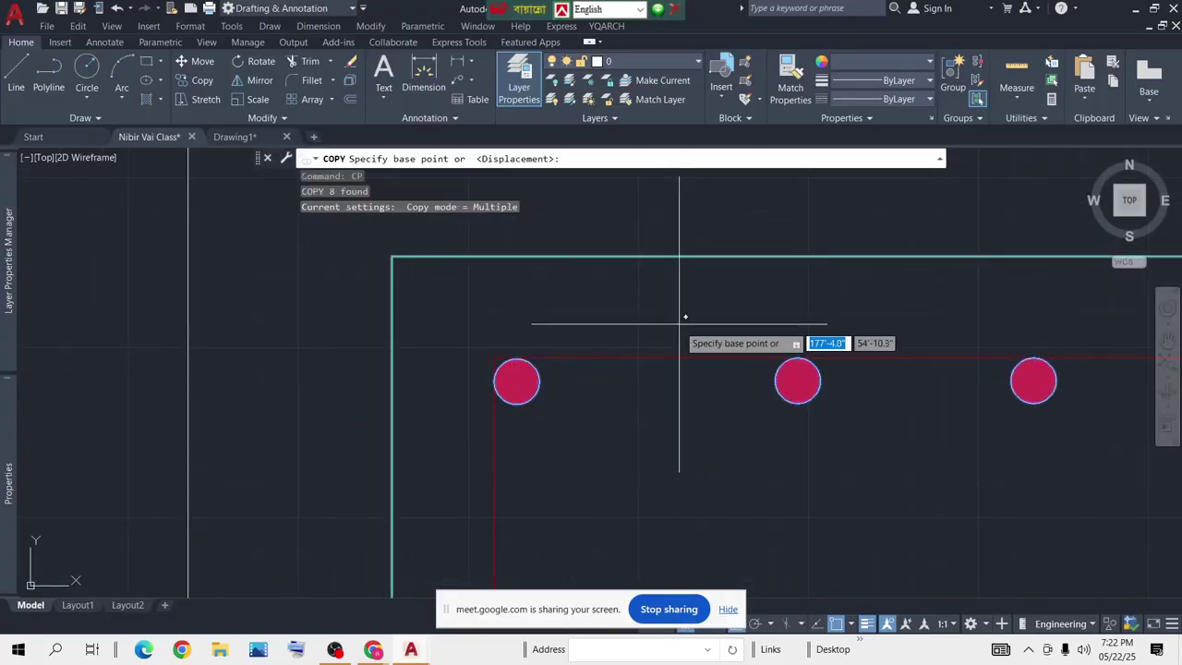
{"action": "scroll", "coordinate": [665, 333], "scroll_direction": "down", "scroll_amount": 8}
{"action": "scroll", "coordinate": [659, 355], "scroll_direction": "up", "scroll_amount": 10}
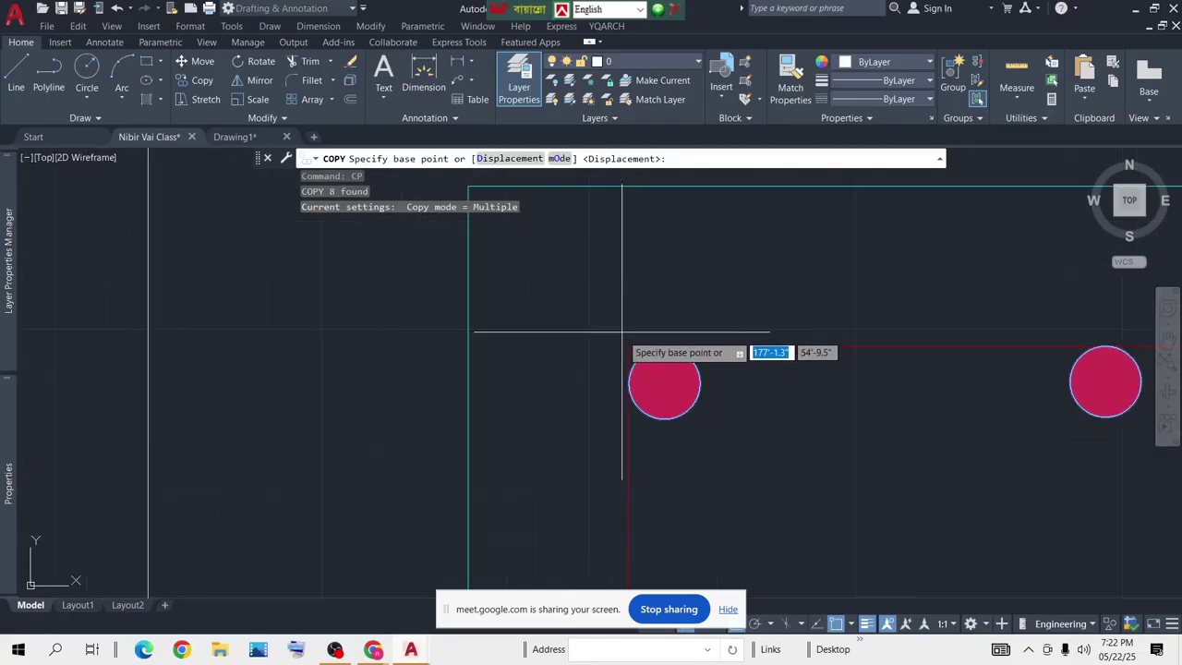
{"action": "left_click", "coordinate": [629, 384]}
{"action": "scroll", "coordinate": [634, 450], "scroll_direction": "down", "scroll_amount": 2}
{"action": "middle_click_drag", "start_coordinate": [650, 484], "coordinate": [650, 253]}
{"action": "scroll", "coordinate": [650, 259], "scroll_direction": "down", "scroll_amount": 4}
{"action": "scroll", "coordinate": [650, 355], "scroll_direction": "down", "scroll_amount": 3}
{"action": "scroll", "coordinate": [650, 360], "scroll_direction": "up", "scroll_amount": 7}
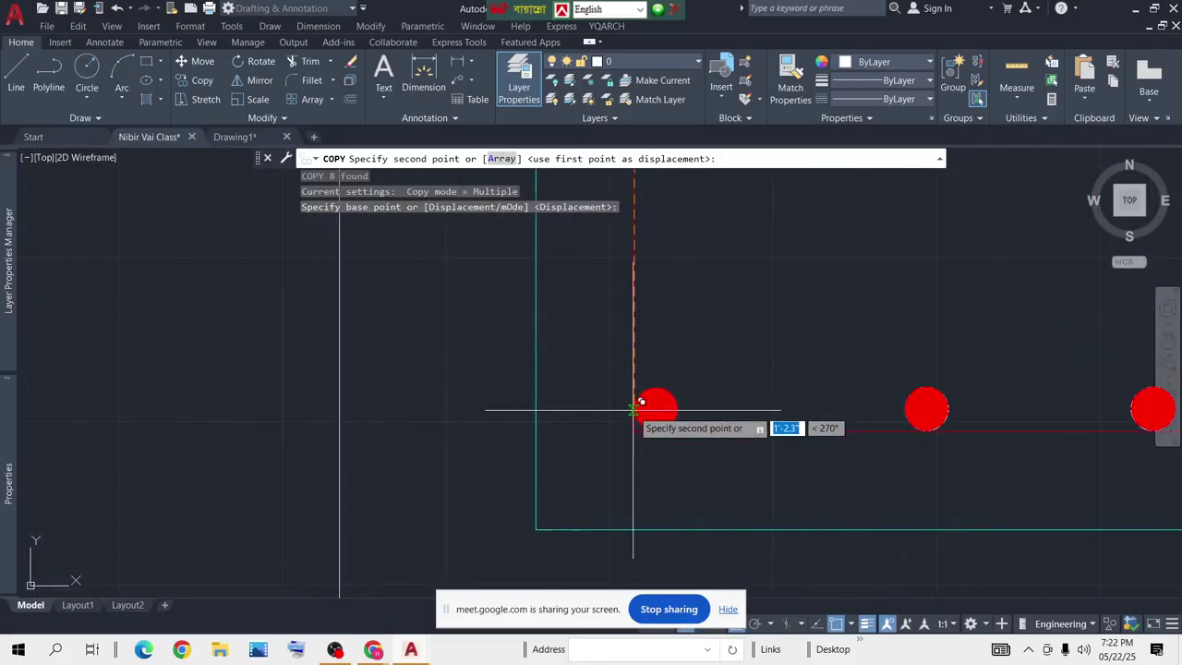
{"action": "left_click", "coordinate": [634, 411]}
{"action": "key", "text": "Escape"}
Copy C2's lower-left corner circle straight up to three spots along the red rectangle's left edge
{"action": "scroll", "coordinate": [658, 393], "scroll_direction": "down", "scroll_amount": 2}
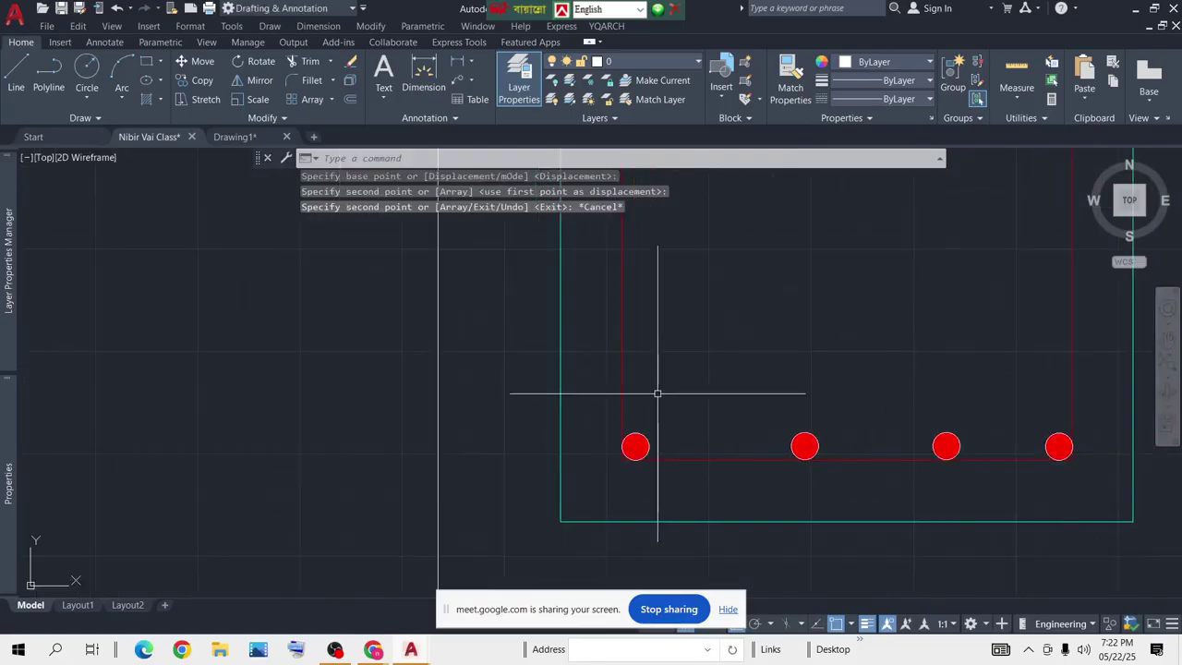
{"action": "left_click", "coordinate": [675, 395]}
{"action": "left_click", "coordinate": [632, 449]}
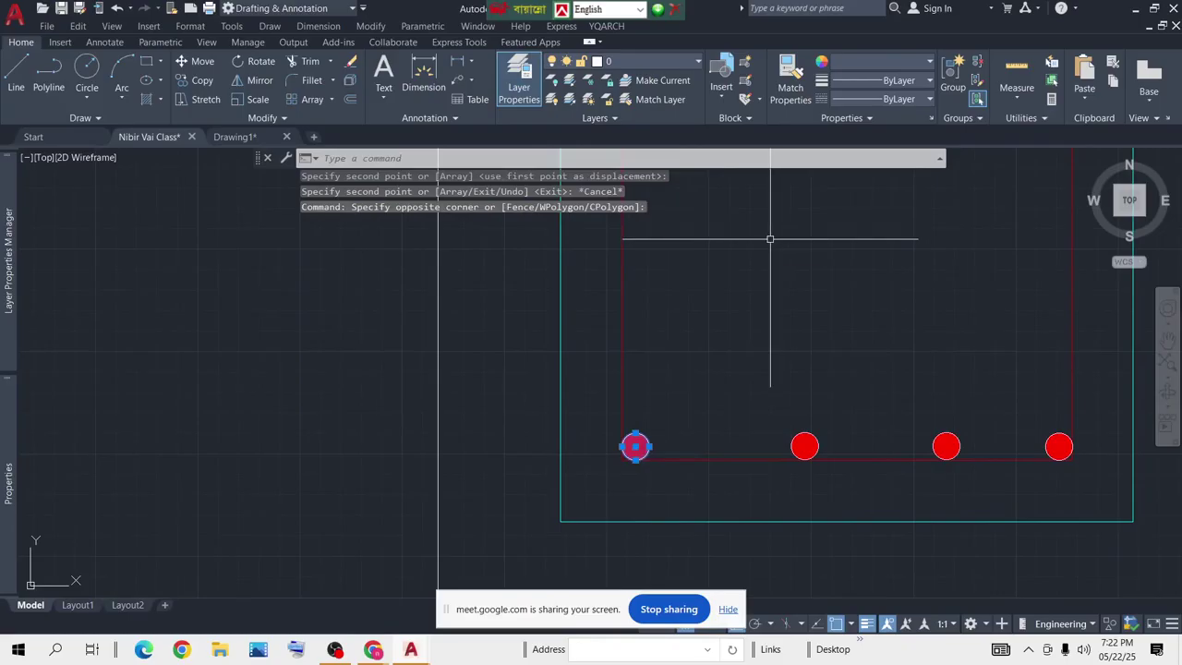
{"action": "type", "text": "o"}
{"action": "key", "text": "Return"}
{"action": "left_click", "coordinate": [666, 416]}
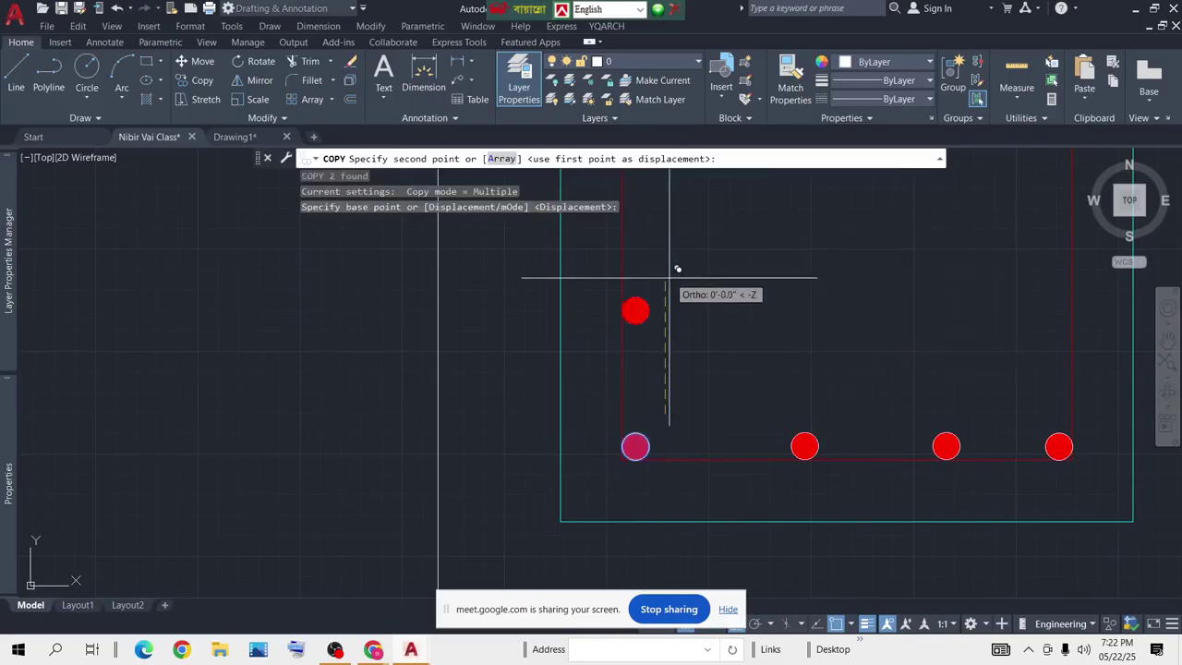
{"action": "left_click", "coordinate": [680, 261]}
{"action": "middle_click_drag", "start_coordinate": [689, 228], "coordinate": [656, 428]}
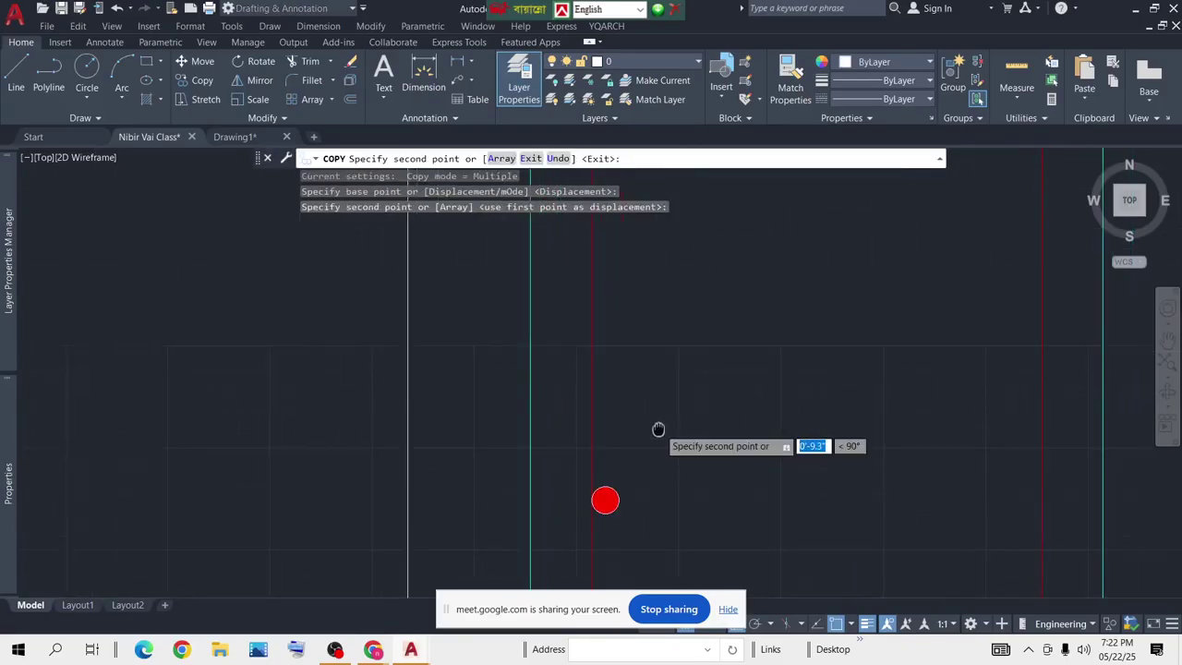
{"action": "left_click", "coordinate": [663, 275]}
{"action": "middle_click_drag", "start_coordinate": [683, 247], "coordinate": [660, 434]}
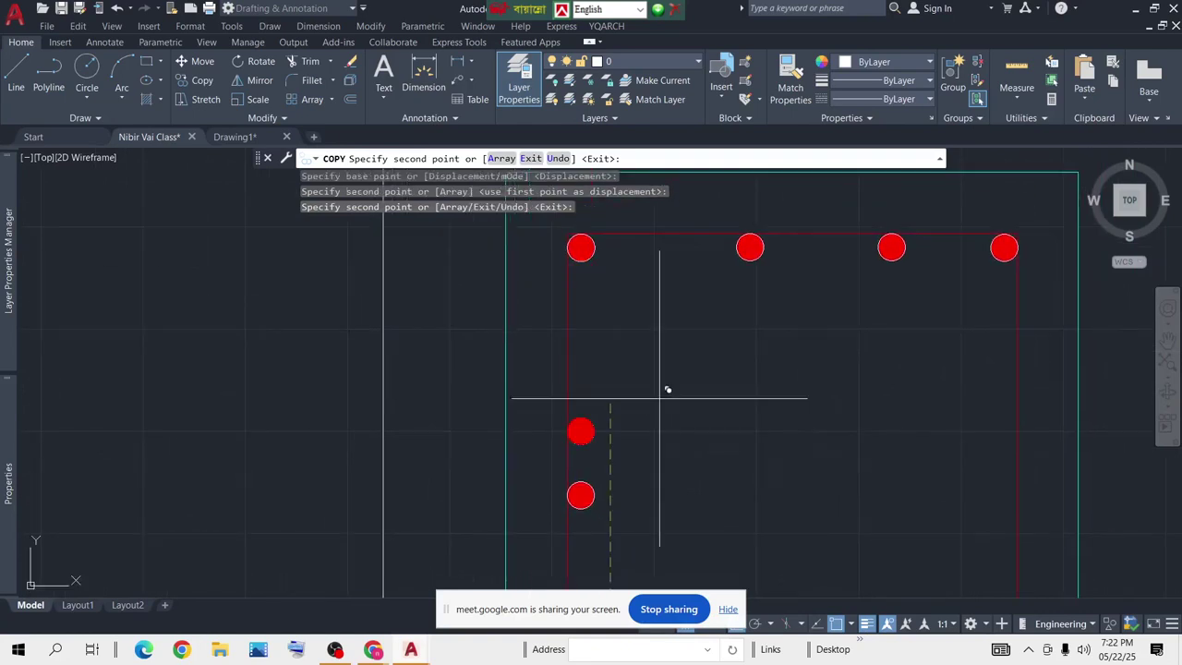
{"action": "left_click", "coordinate": [659, 323]}
{"action": "key", "text": "Return"}
Move the lower two of the three intermediate circles on the red rectangle's left edge straight down
{"action": "scroll", "coordinate": [716, 435], "scroll_direction": "down", "scroll_amount": 5}
{"action": "middle_click_drag", "start_coordinate": [729, 449], "coordinate": [715, 371]}
{"action": "scroll", "coordinate": [715, 370], "scroll_direction": "up", "scroll_amount": 6}
{"action": "left_click", "coordinate": [653, 273]}
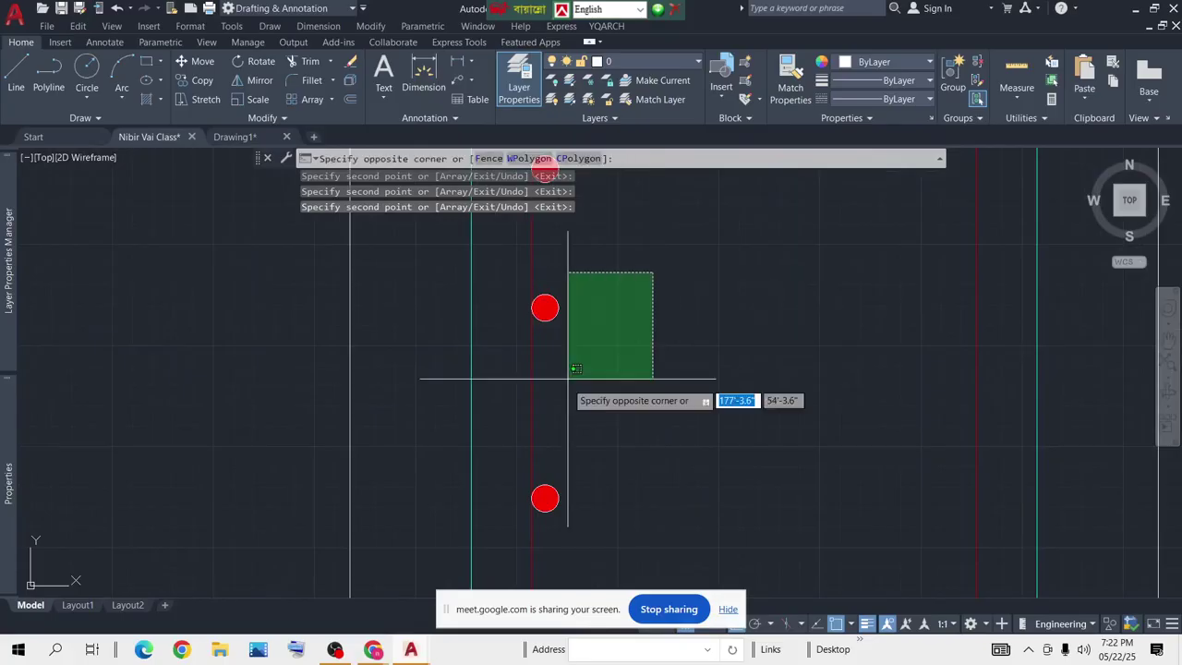
{"action": "left_click", "coordinate": [538, 501]}
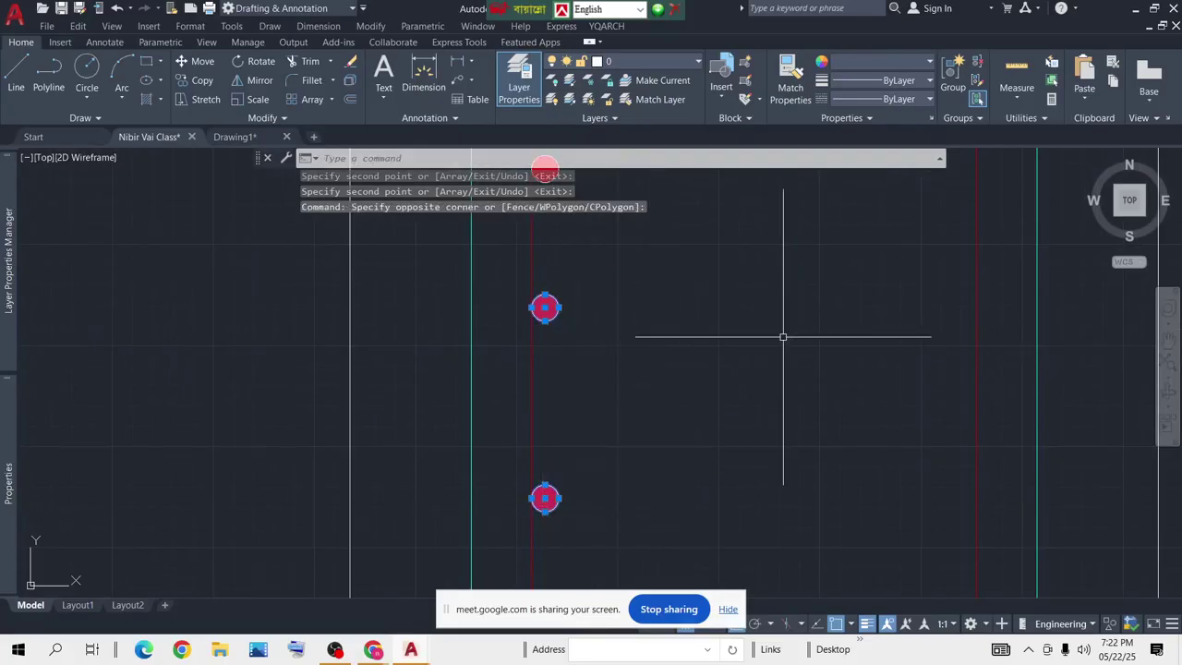
{"action": "type", "text": "m"}
{"action": "key", "text": "Return"}
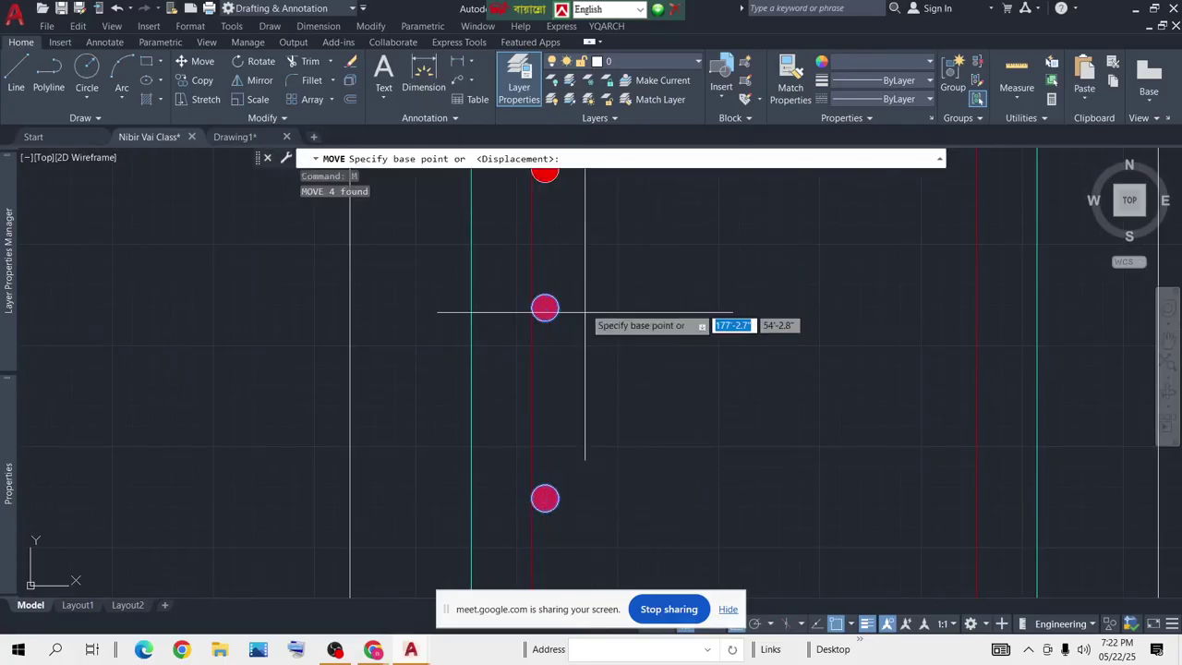
{"action": "left_click", "coordinate": [679, 343]}
{"action": "left_click", "coordinate": [667, 402]}
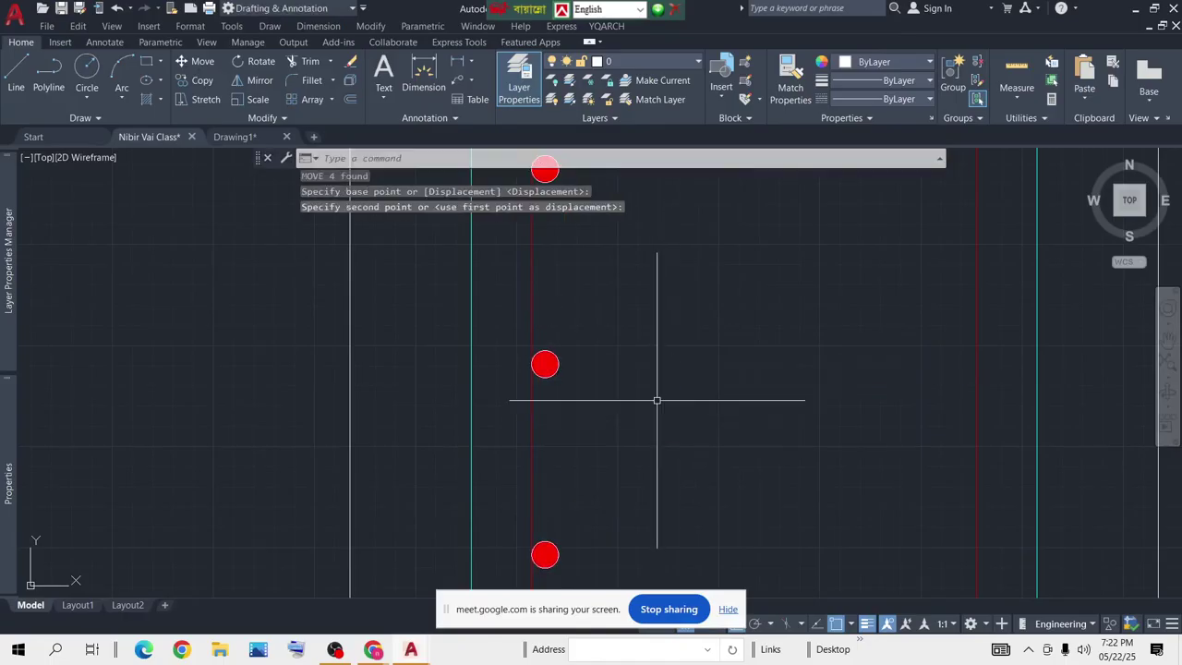
Shift the same two left-edge circles slightly back up to space them more evenly between the corner circles
{"action": "scroll", "coordinate": [658, 388], "scroll_direction": "down", "scroll_amount": 5}
{"action": "scroll", "coordinate": [658, 376], "scroll_direction": "up", "scroll_amount": 4}
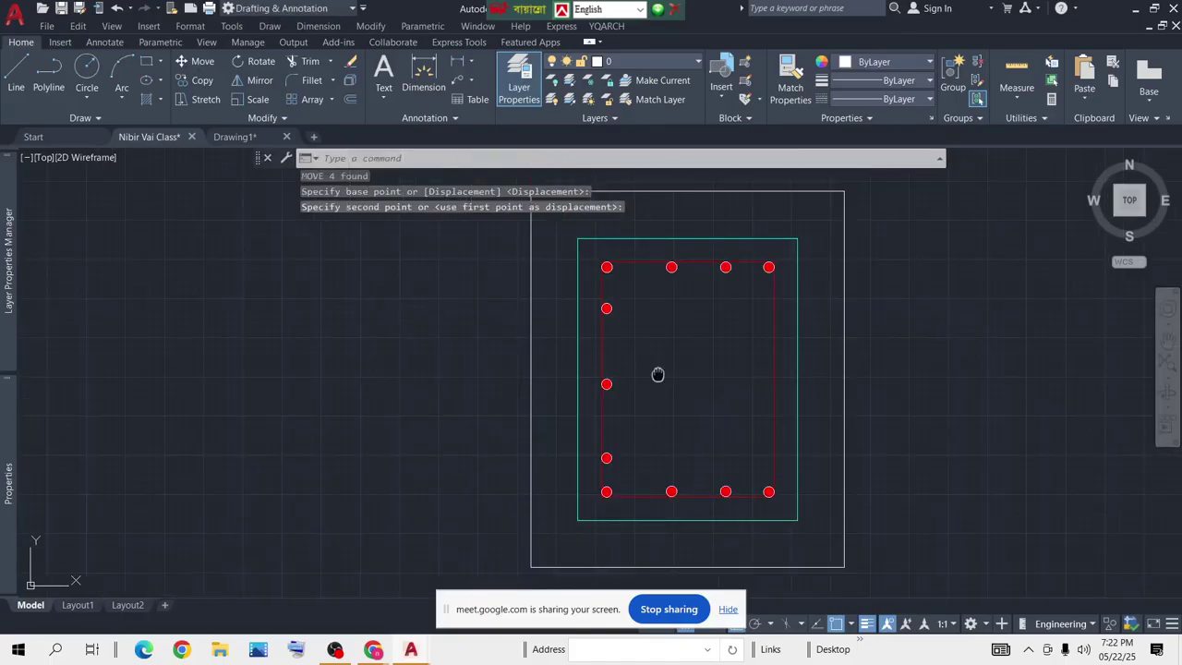
{"action": "middle_click_drag", "start_coordinate": [658, 376], "coordinate": [659, 318]}
{"action": "left_click", "coordinate": [659, 318]}
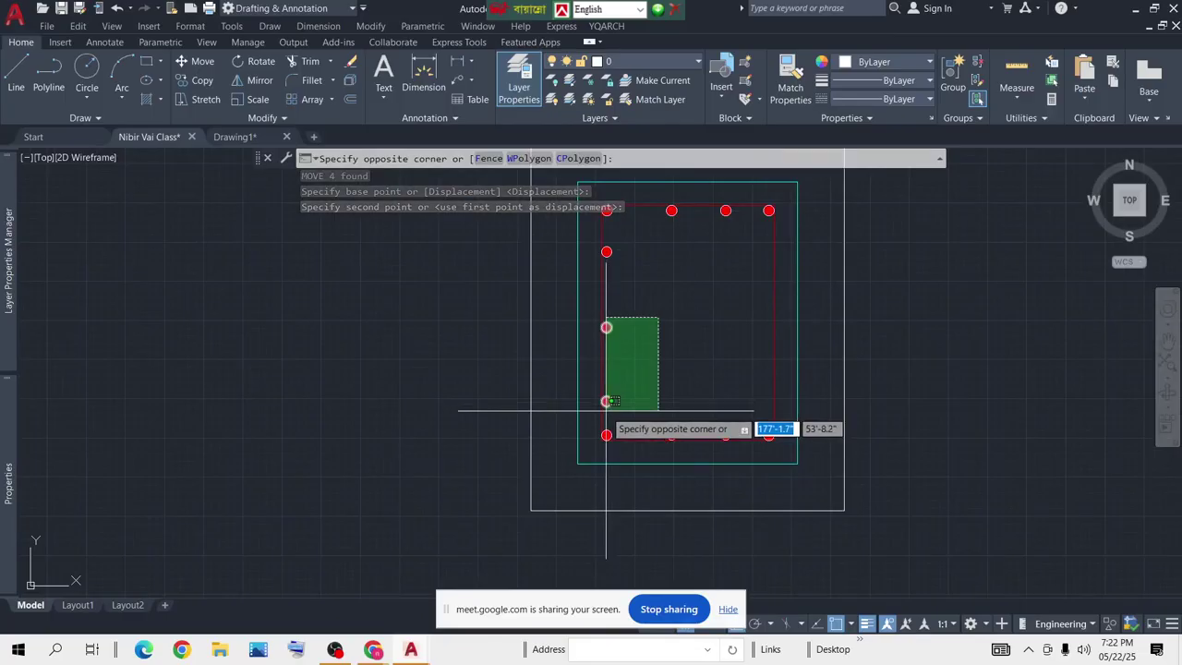
{"action": "left_click", "coordinate": [607, 406]}
{"action": "key", "text": "Return"}
{"action": "left_click", "coordinate": [660, 350]}
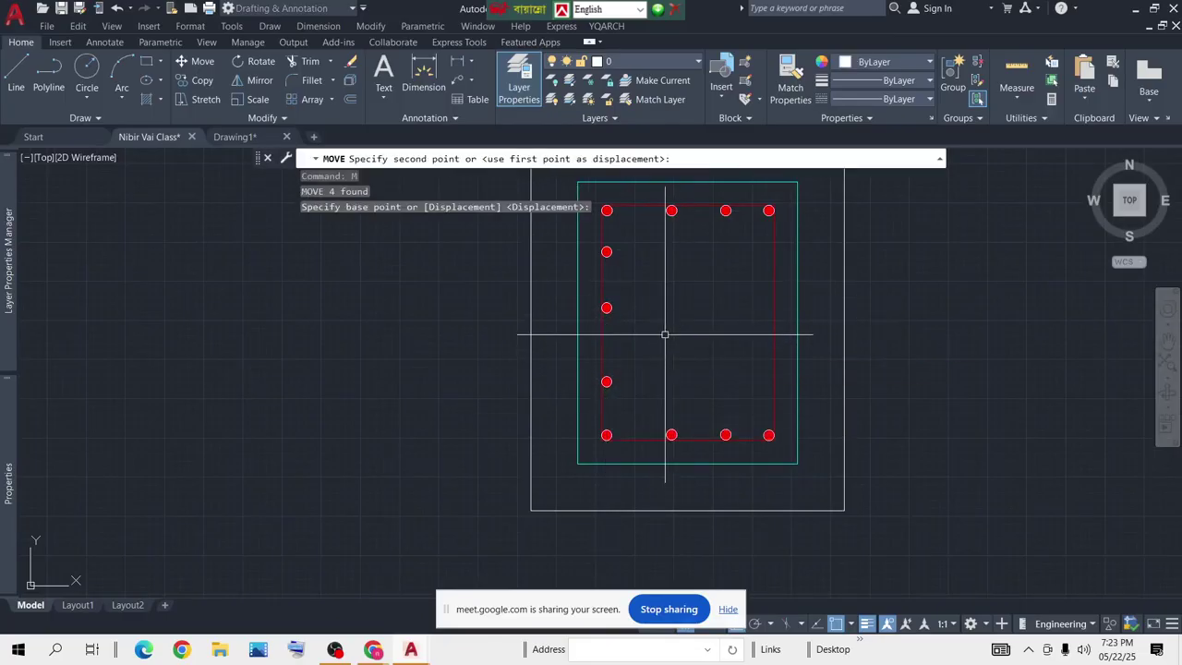
{"action": "left_click", "coordinate": [660, 348]}
{"action": "middle_click_drag", "start_coordinate": [659, 348], "coordinate": [634, 369]}
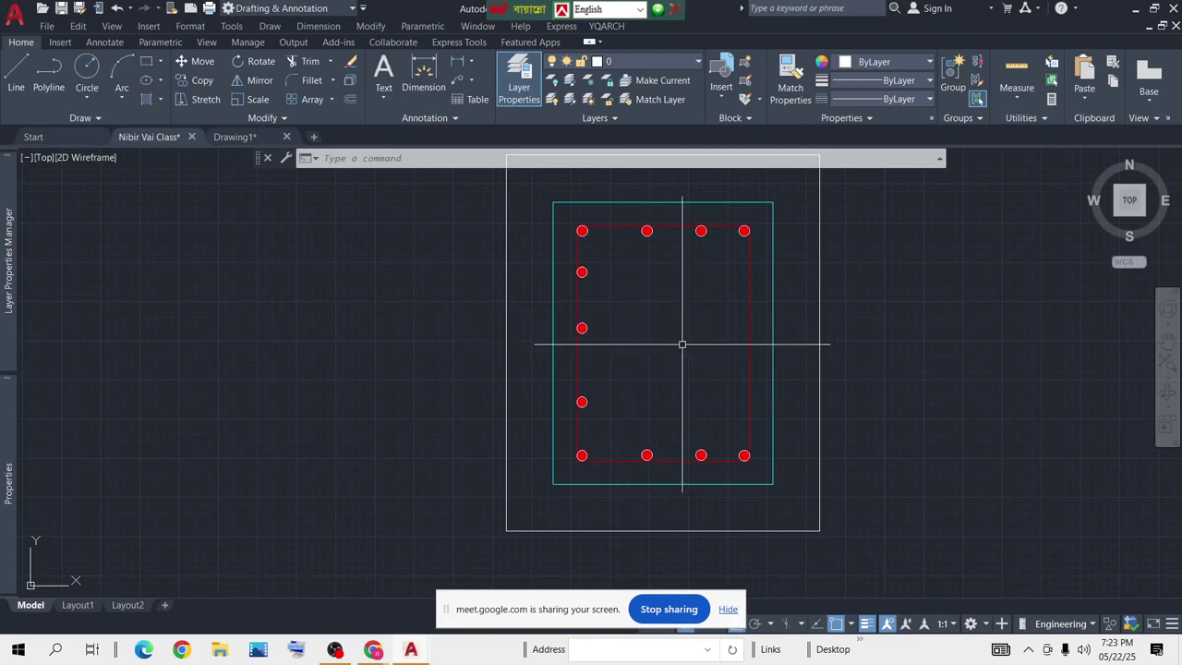
Mirror the three intermediate left-edge circles across the red rectangle's vertical centreline to its right edge, keeping the originals
{"action": "left_click", "coordinate": [604, 250]}
{"action": "left_click", "coordinate": [574, 432]}
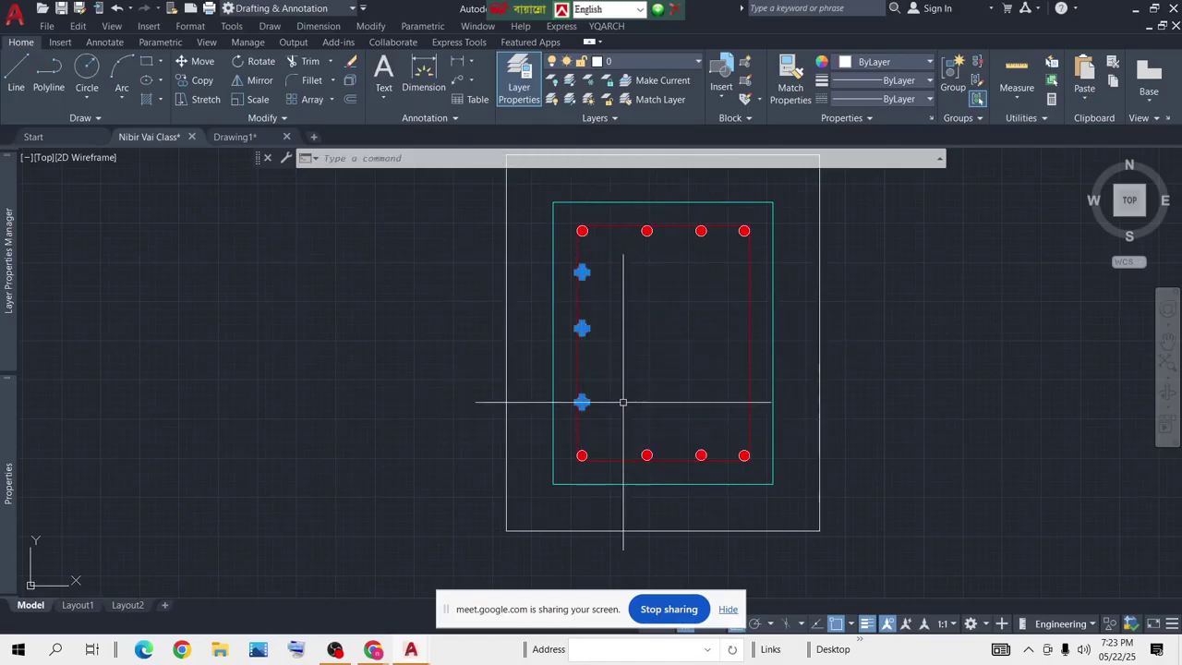
{"action": "left_click", "coordinate": [694, 357]}
{"action": "type", "text": "m"}
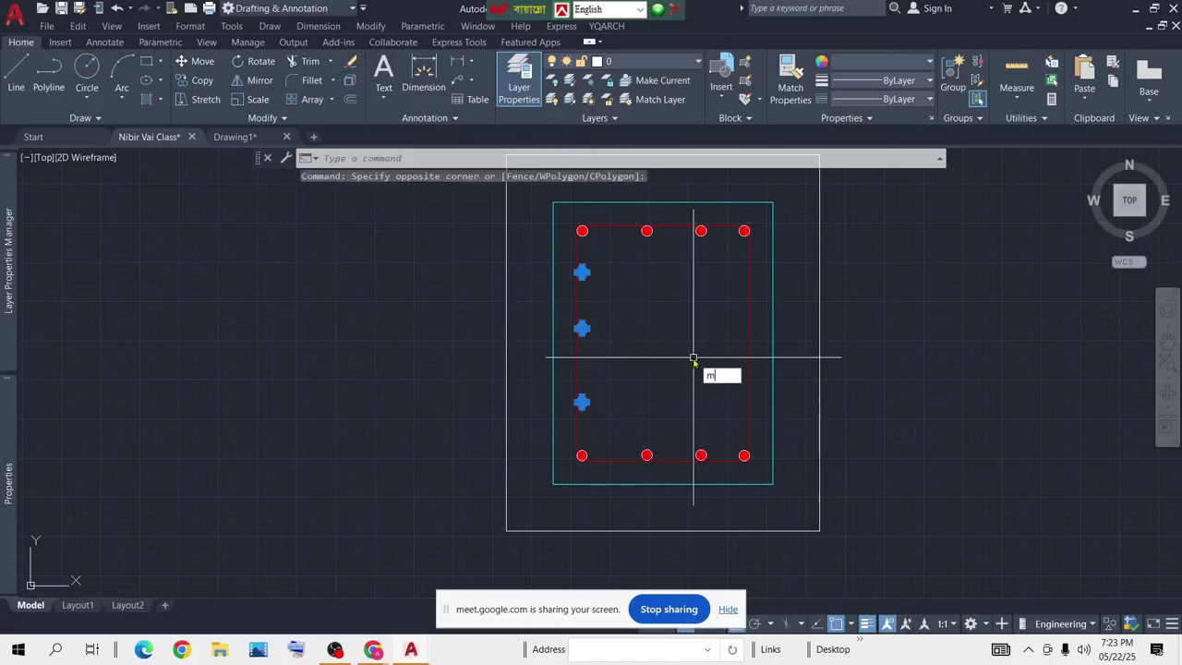
{"action": "type", "text": "i"}
{"action": "key", "text": "Return"}
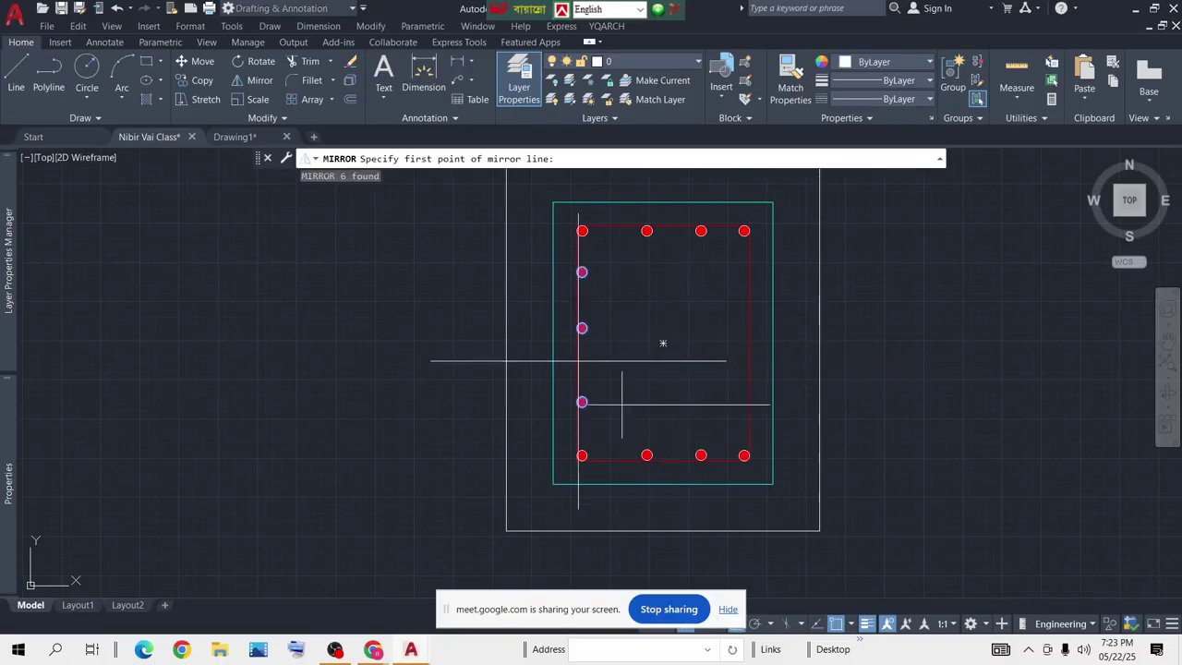
{"action": "left_click", "coordinate": [664, 482]}
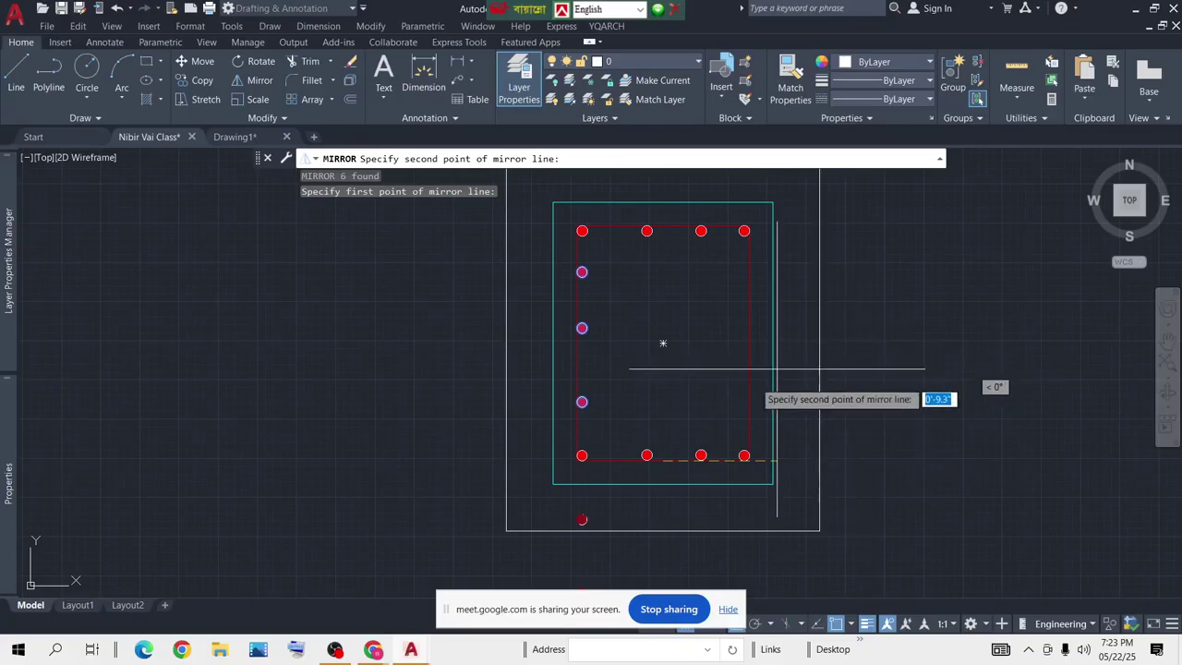
{"action": "left_click", "coordinate": [700, 346]}
{"action": "type", "text": "n"}
{"action": "key", "text": "Return"}
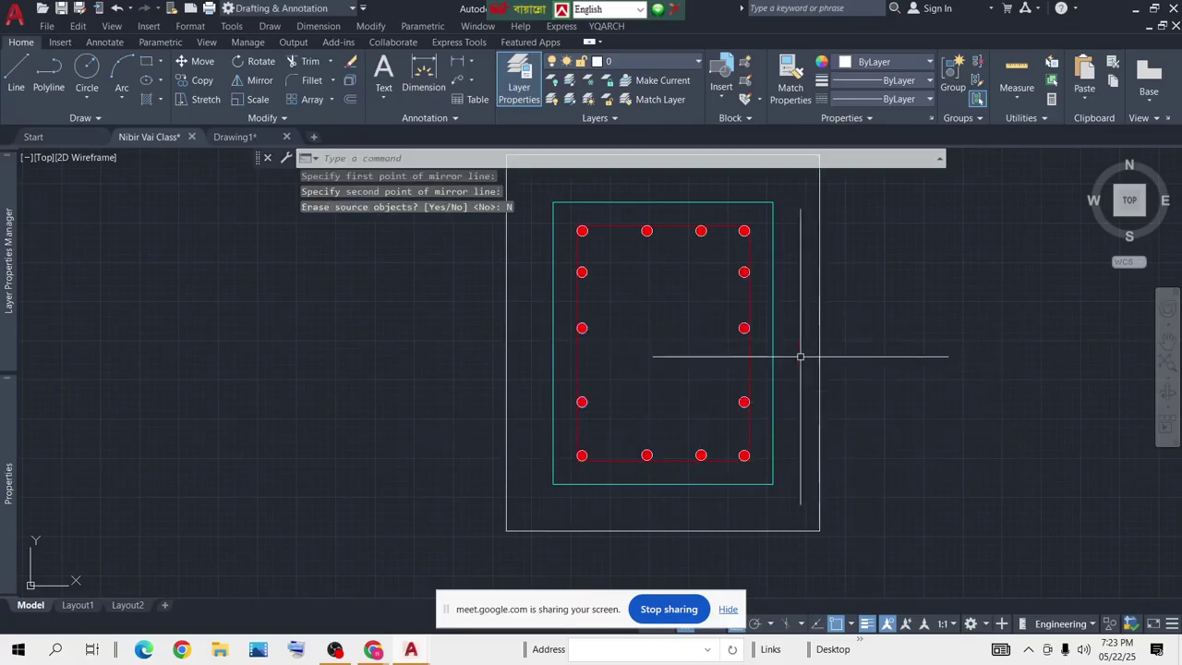
Add a linear dimension for the width of C2's outer white rectangle, placed just above its top edge
{"action": "scroll", "coordinate": [800, 341], "scroll_direction": "down", "scroll_amount": 5}
{"action": "scroll", "coordinate": [782, 313], "scroll_direction": "up", "scroll_amount": 4}
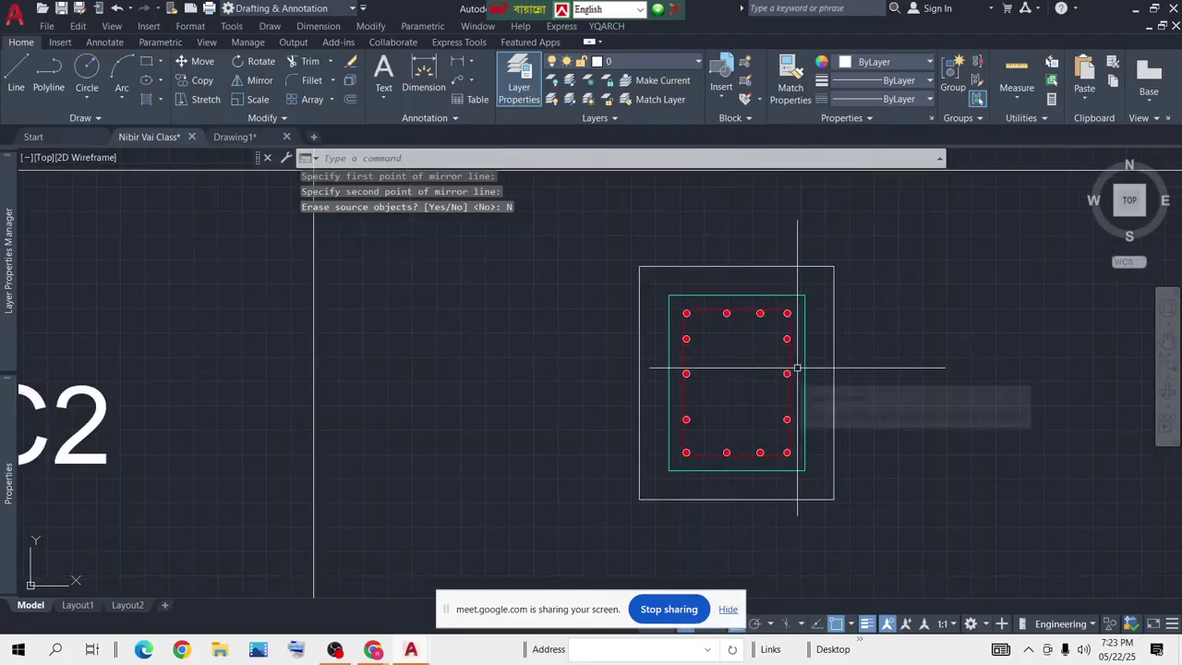
{"action": "scroll", "coordinate": [681, 338], "scroll_direction": "down", "scroll_amount": 4}
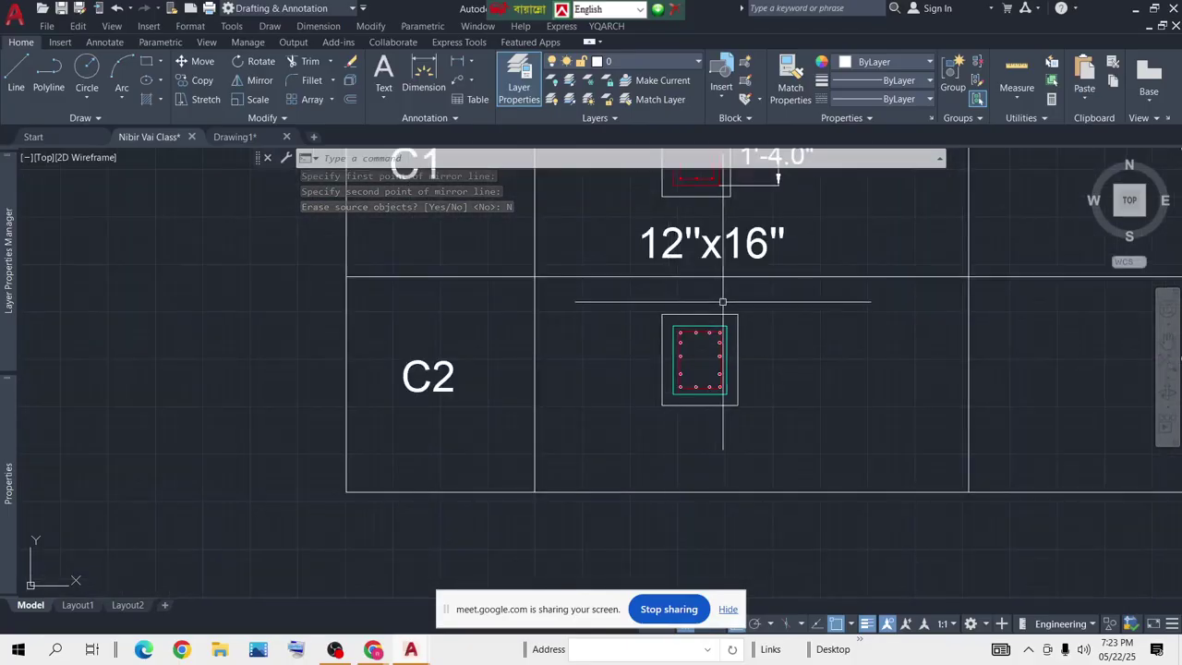
{"action": "type", "text": "li"}
{"action": "key", "text": "Return"}
{"action": "scroll", "coordinate": [739, 314], "scroll_direction": "up", "scroll_amount": 3}
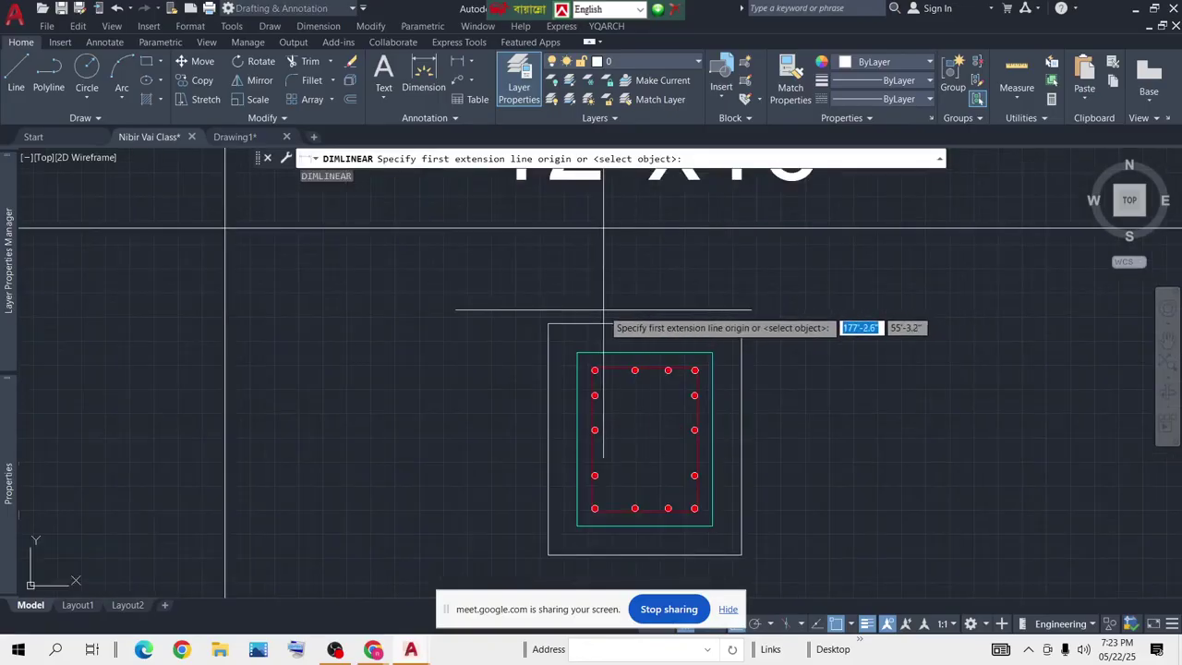
{"action": "left_click", "coordinate": [548, 323]}
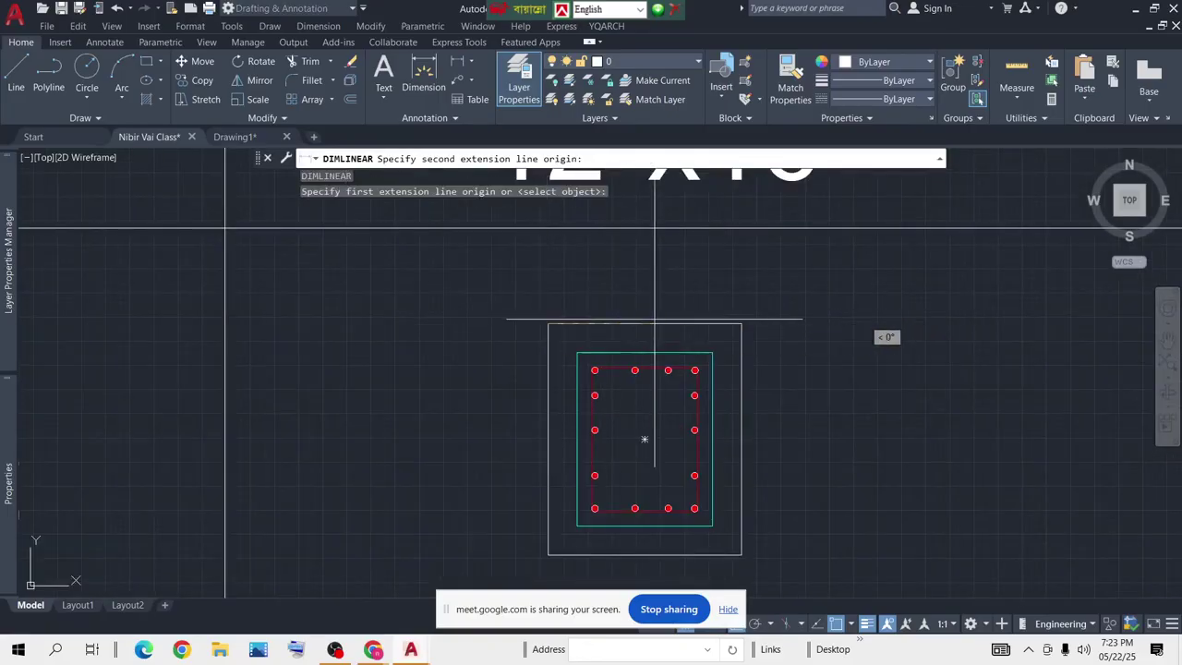
{"action": "left_click", "coordinate": [741, 323]}
{"action": "scroll", "coordinate": [748, 318], "scroll_direction": "down", "scroll_amount": 3}
{"action": "left_click", "coordinate": [750, 322]}
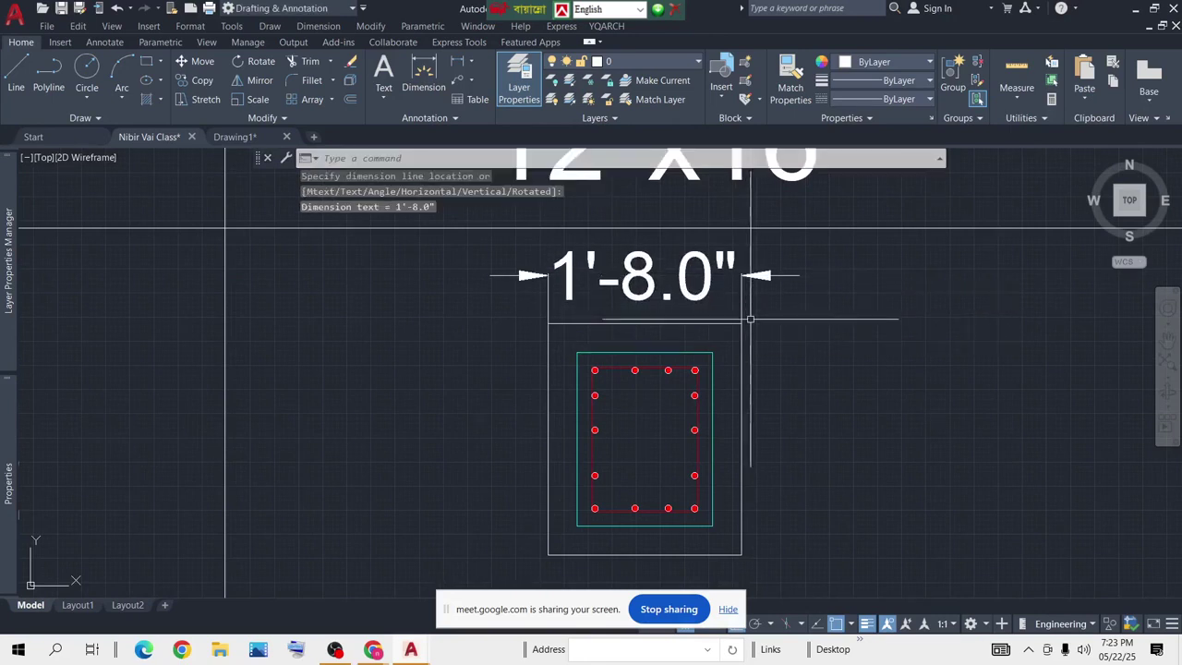
Dimension the height of C2's outer white rectangle, placing the dimension line outside its right edge
{"action": "scroll", "coordinate": [752, 325], "scroll_direction": "up", "scroll_amount": 5}
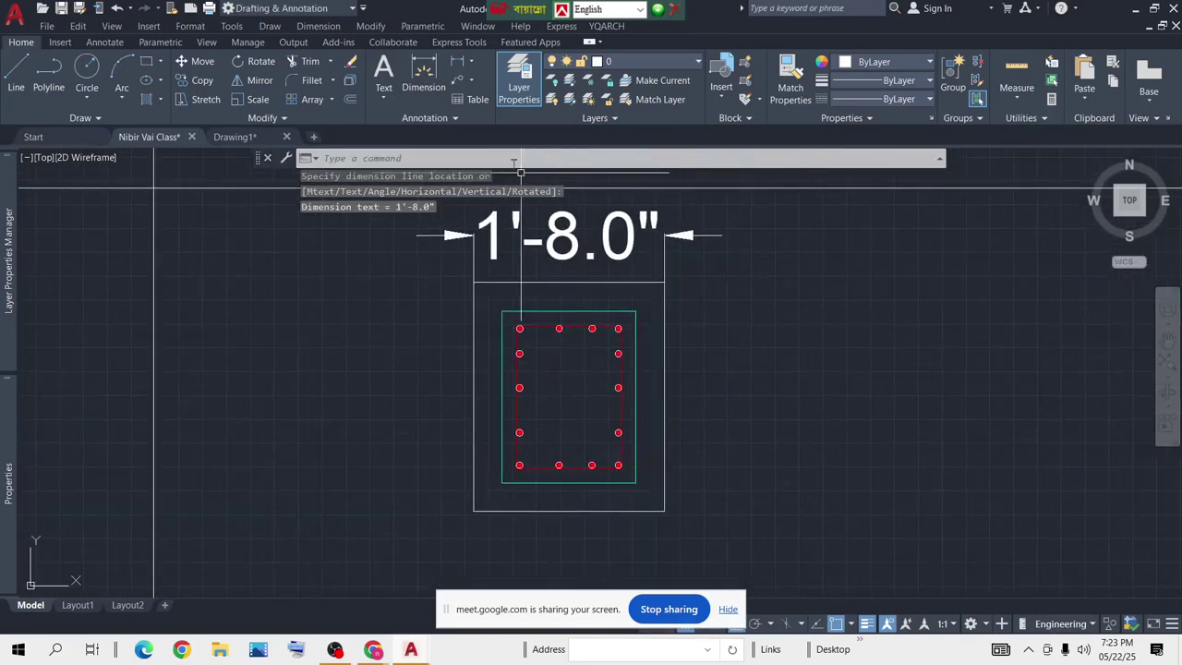
{"action": "left_click", "coordinate": [416, 83]}
{"action": "left_click", "coordinate": [664, 281]}
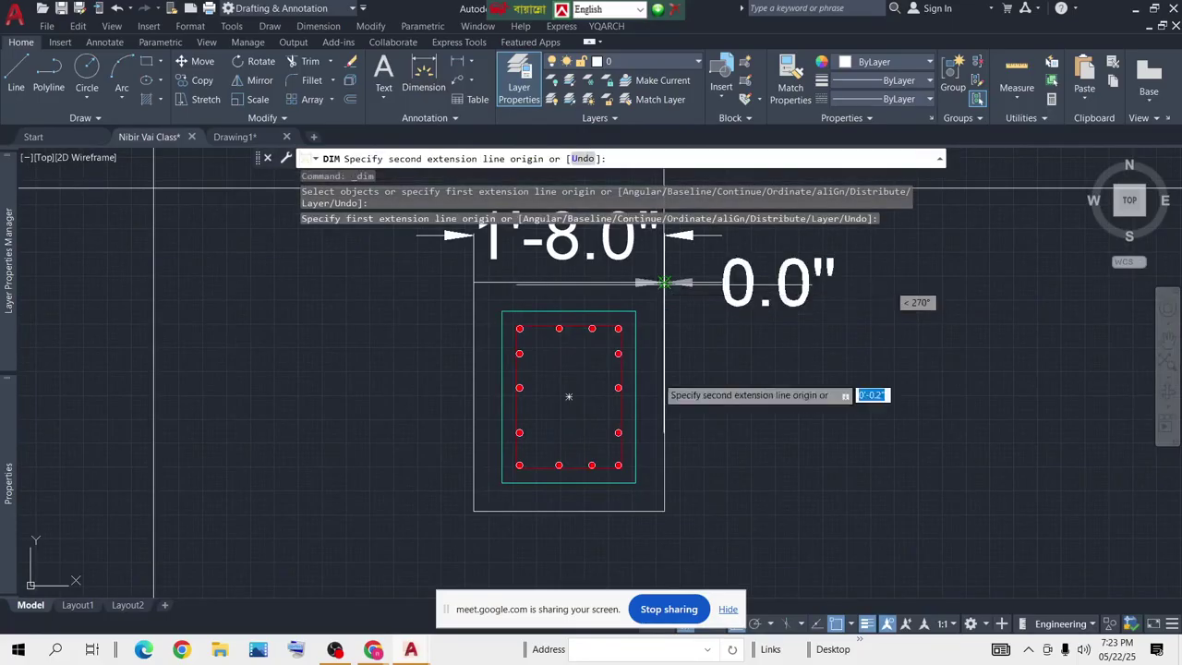
{"action": "left_click", "coordinate": [664, 511]}
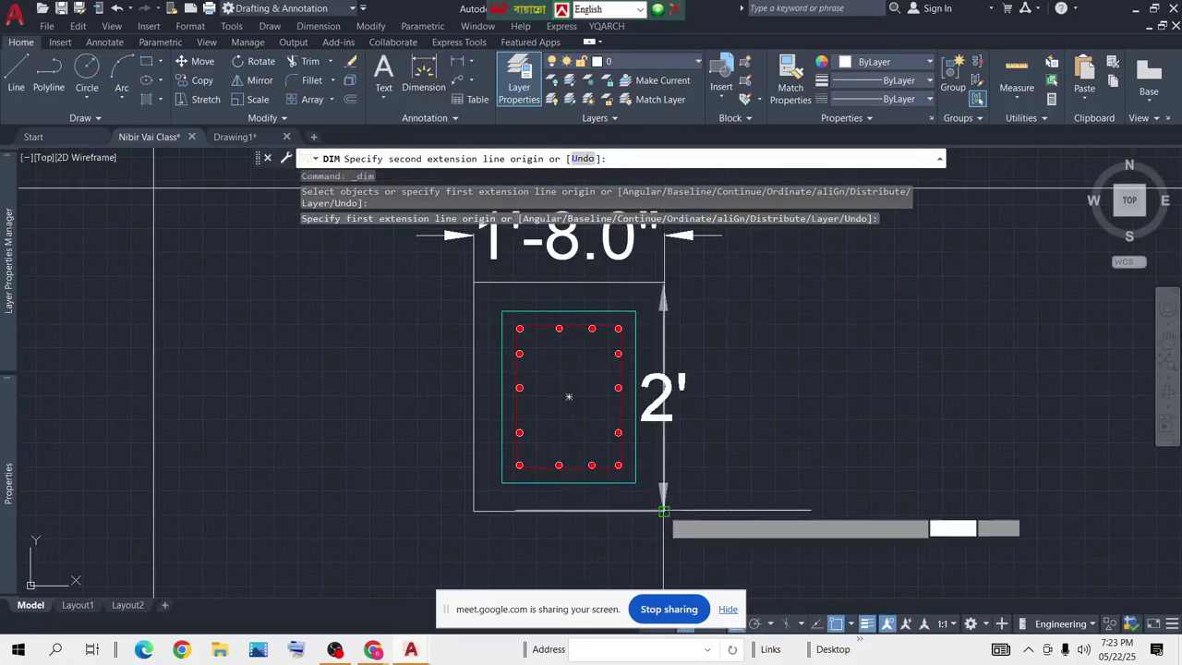
{"action": "left_click", "coordinate": [736, 511]}
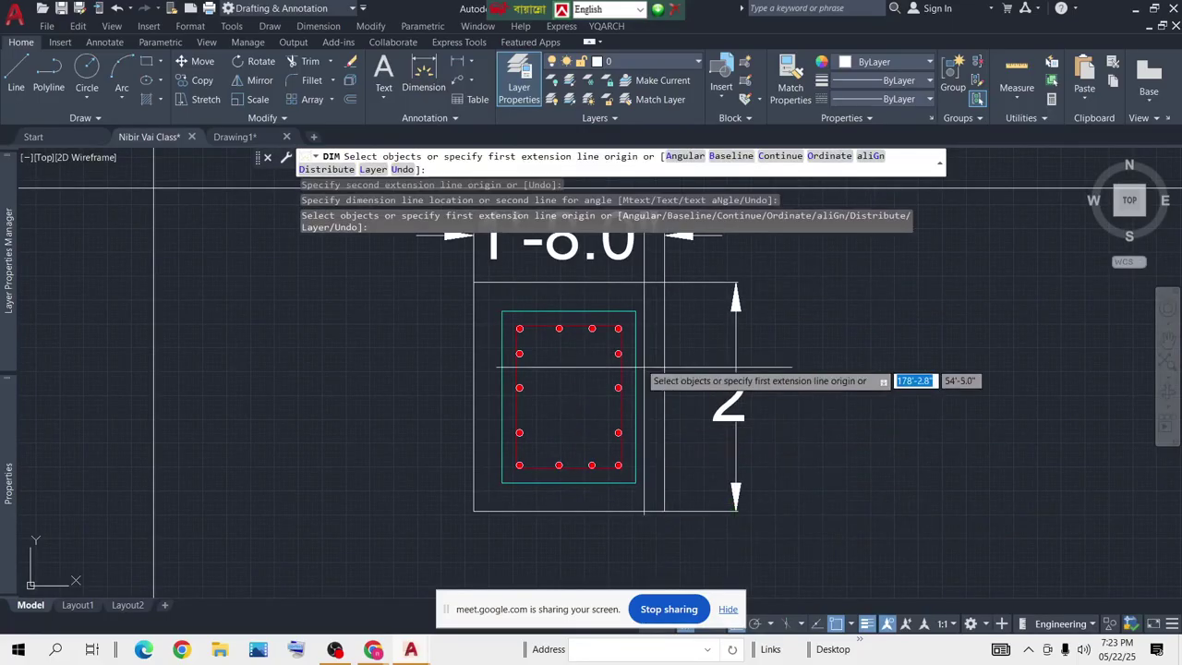
Dimension the height of C2's green rectangle, placing the dimension line to the left of the section
{"action": "left_click", "coordinate": [502, 312]}
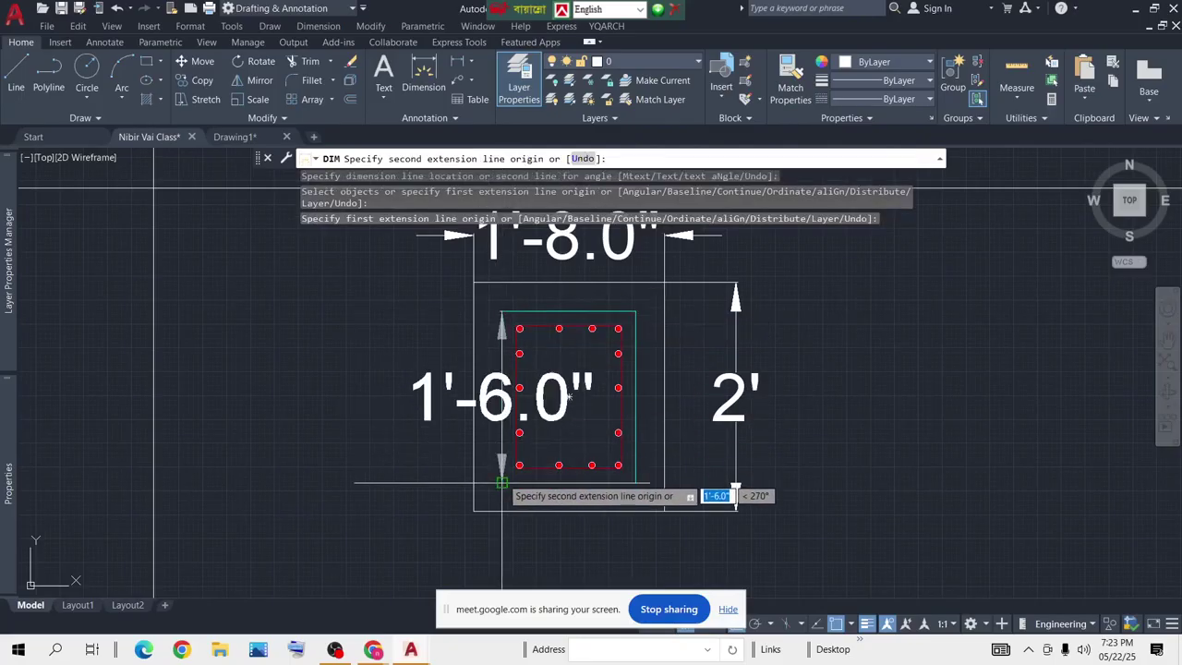
{"action": "left_click", "coordinate": [736, 488]}
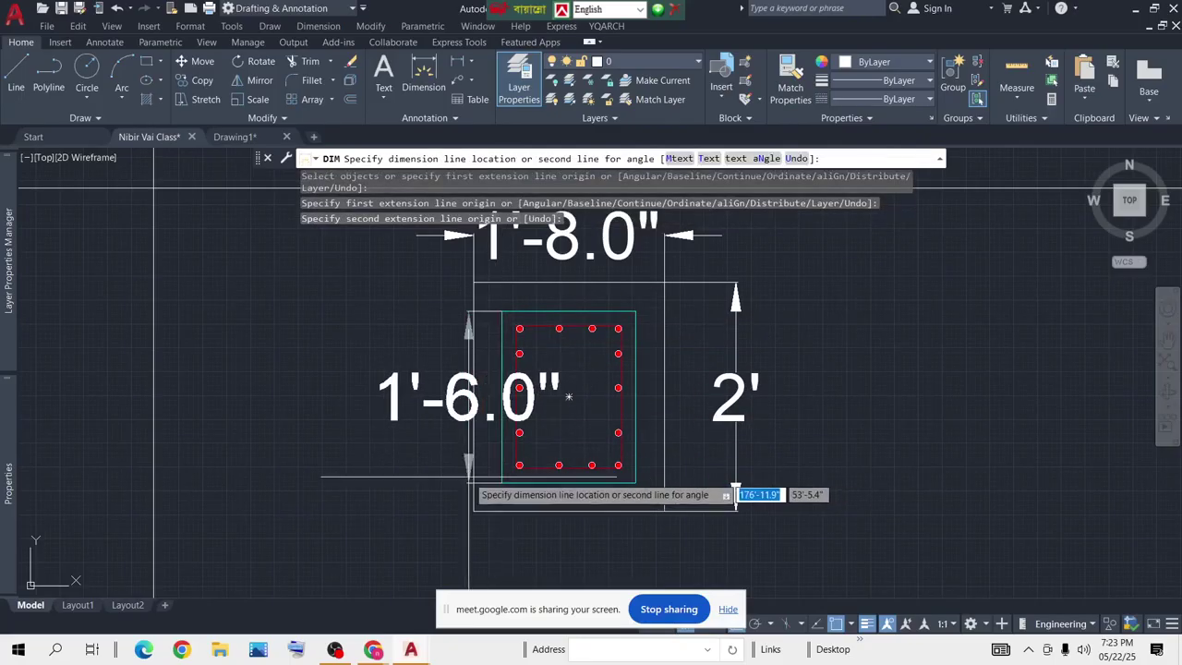
{"action": "left_click", "coordinate": [346, 477]}
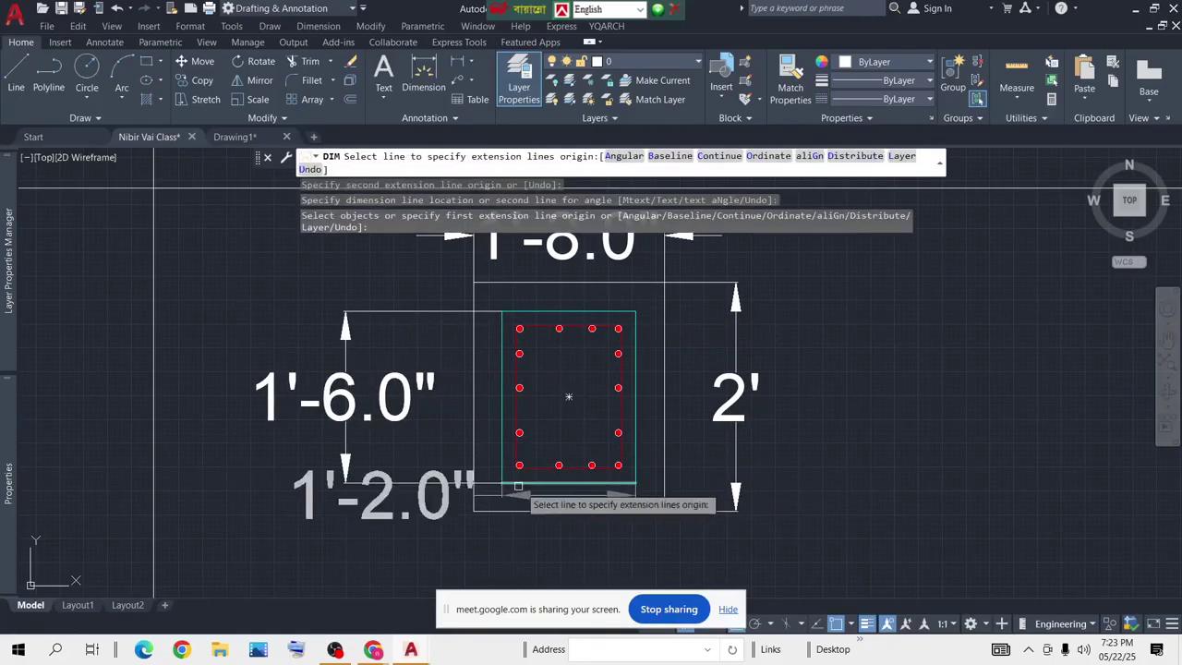
{"action": "left_click", "coordinate": [636, 482]}
{"action": "scroll", "coordinate": [637, 425], "scroll_direction": "down", "scroll_amount": 2}
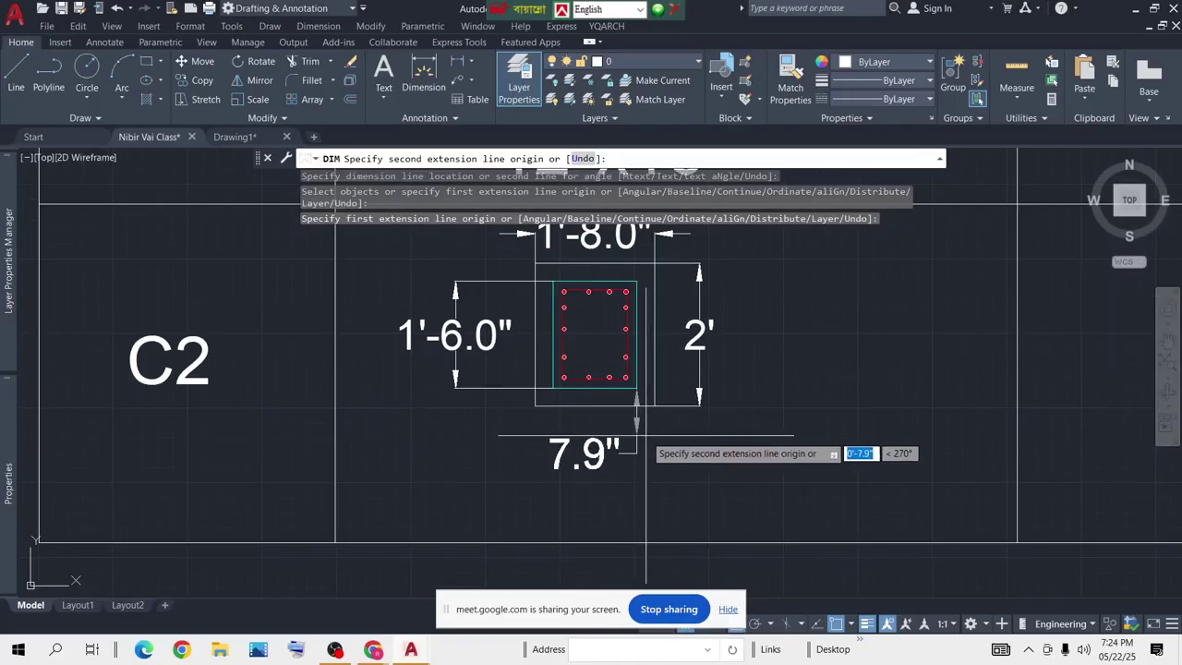
{"action": "key", "text": "Escape"}
Dimension the width of C2's green rectangle between its lower corners, placing the dimension line below the section
{"action": "left_click", "coordinate": [424, 74]}
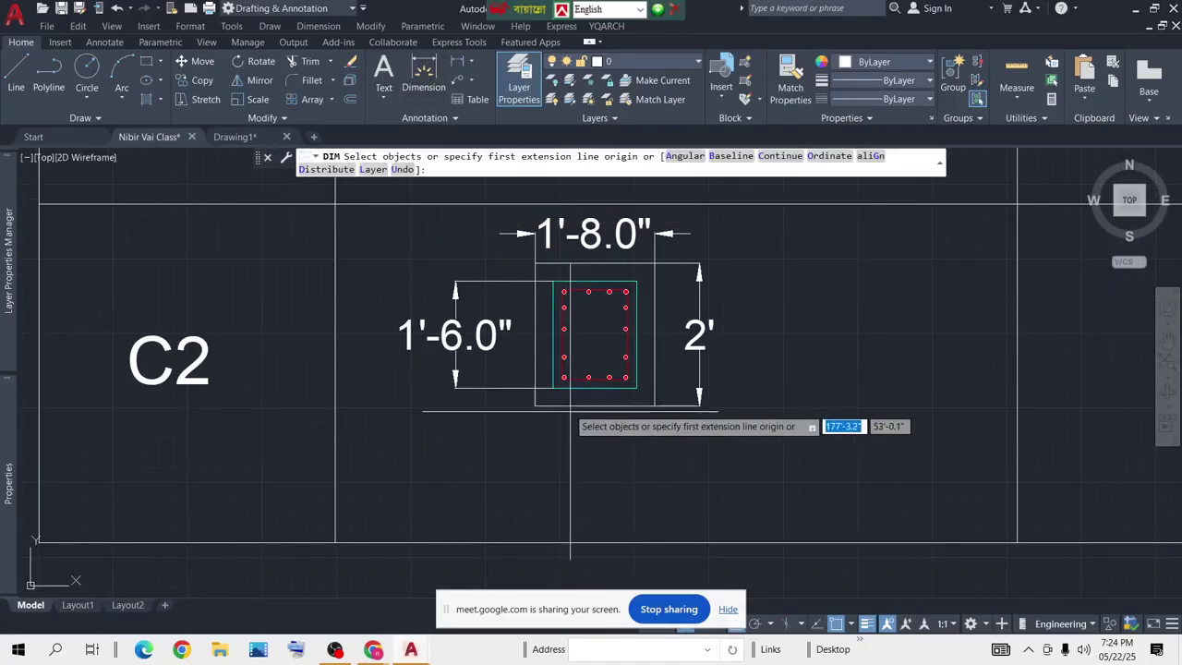
{"action": "left_click", "coordinate": [554, 387]}
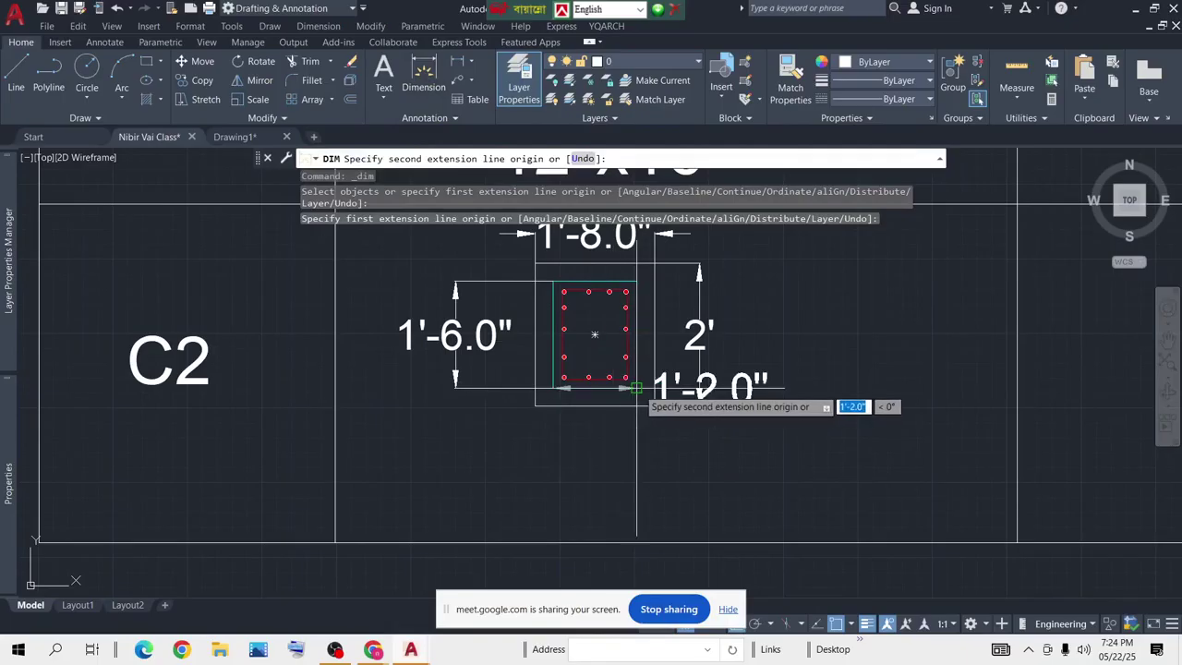
{"action": "left_click", "coordinate": [636, 388]}
{"action": "left_click", "coordinate": [639, 438]}
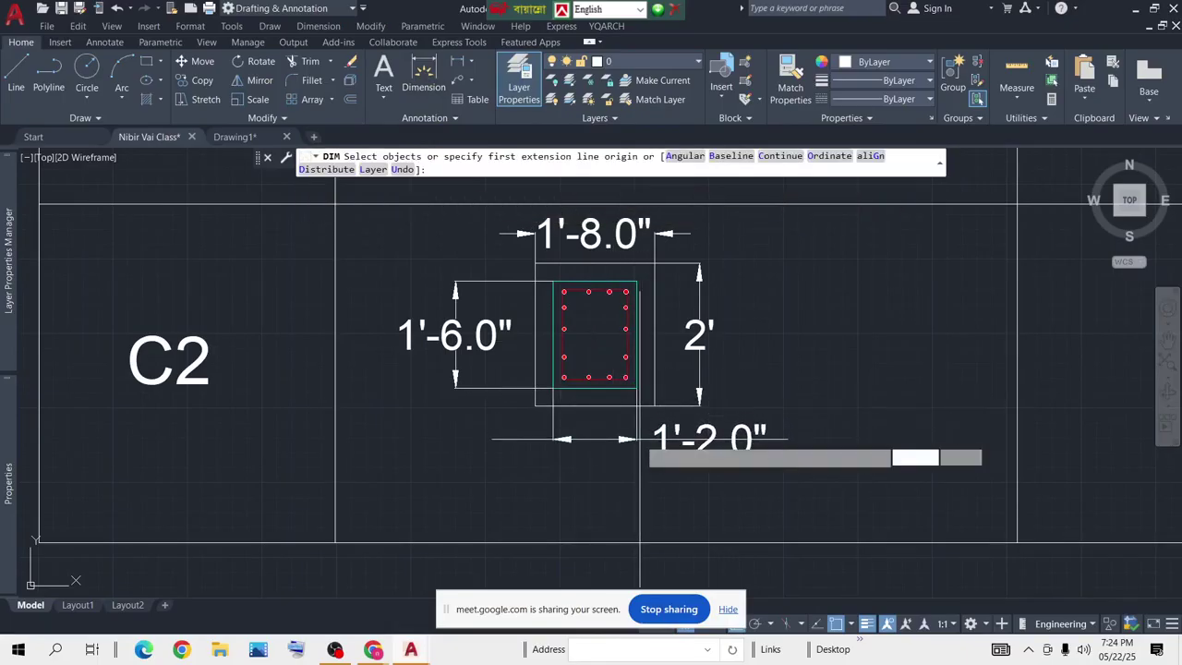
{"action": "key", "text": "Escape"}
Review the dimensioned C2 section in the column schedule, including its outlines and rebar circles
{"action": "scroll", "coordinate": [811, 405], "scroll_direction": "down", "scroll_amount": 5}
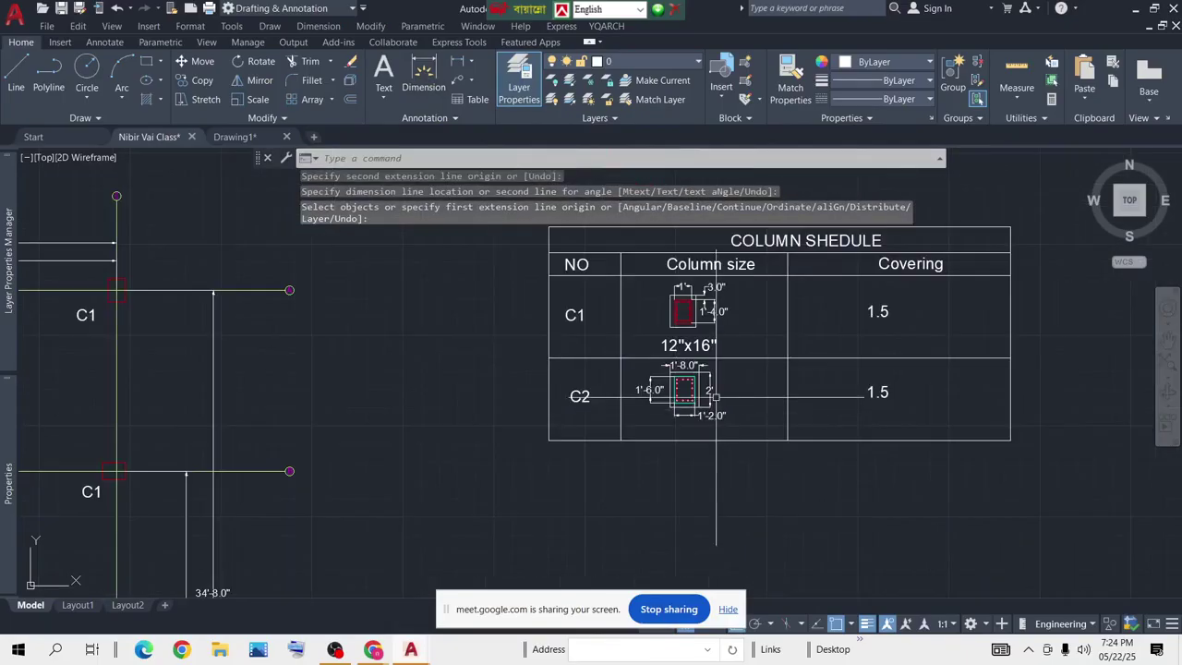
{"action": "scroll", "coordinate": [700, 374], "scroll_direction": "up", "scroll_amount": 4}
{"action": "scroll", "coordinate": [634, 339], "scroll_direction": "down", "scroll_amount": 2}
{"action": "scroll", "coordinate": [634, 340], "scroll_direction": "down", "scroll_amount": 2}
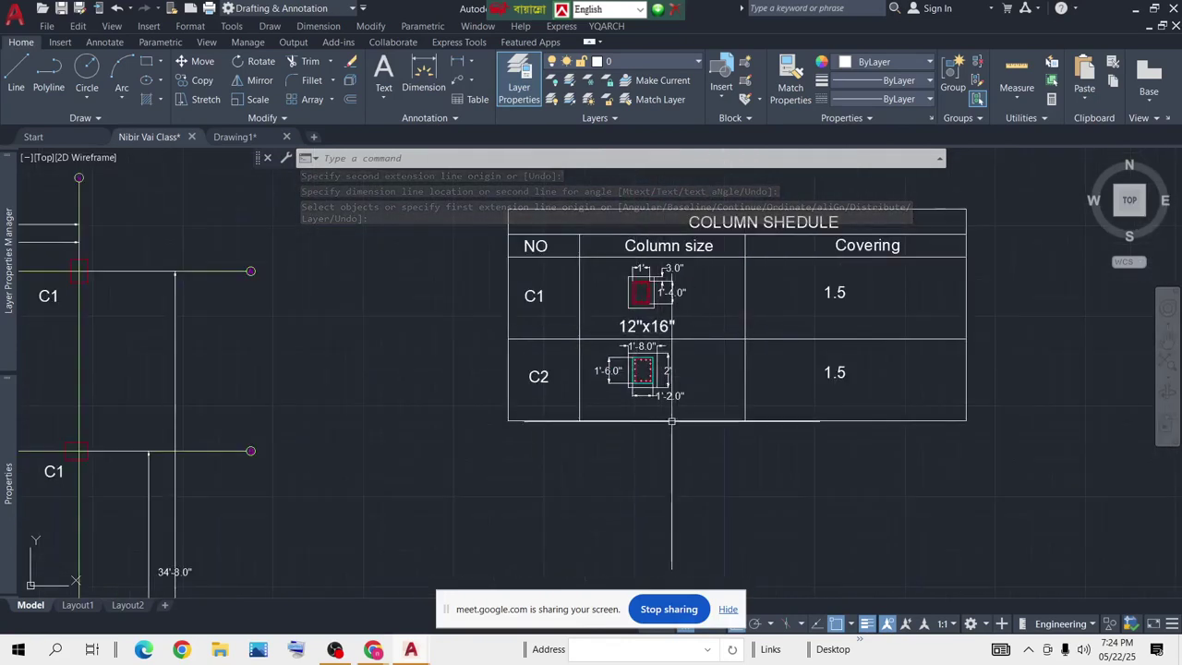
{"action": "scroll", "coordinate": [652, 360], "scroll_direction": "up", "scroll_amount": 4}
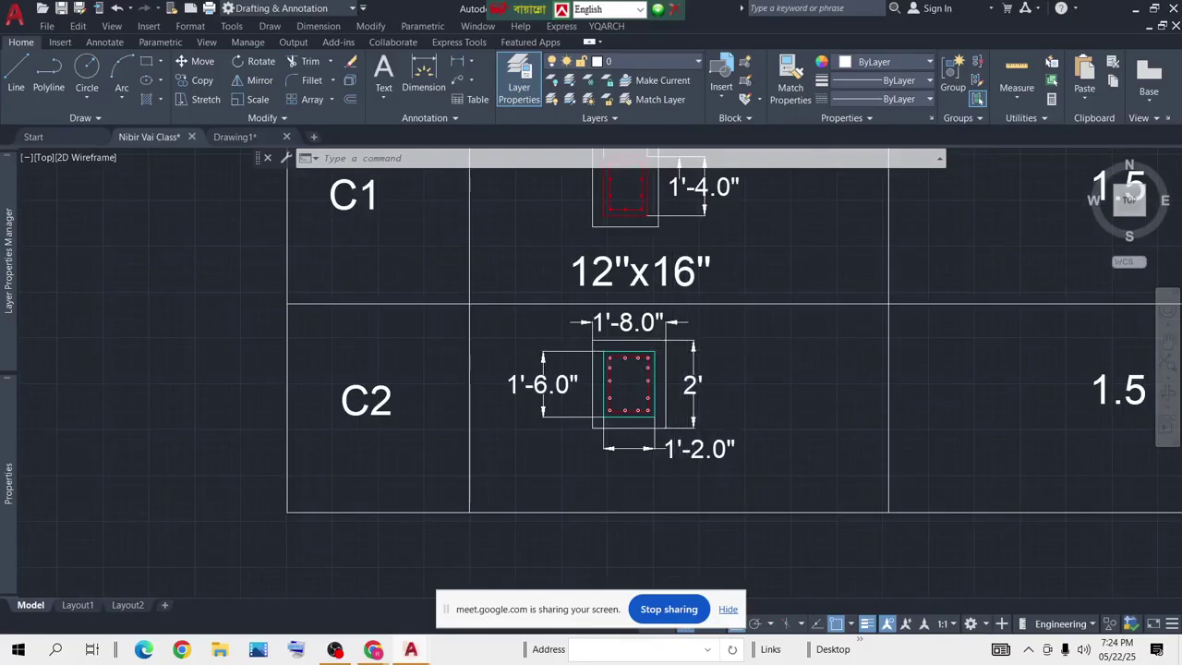
{"action": "scroll", "coordinate": [674, 353], "scroll_direction": "down", "scroll_amount": 2}
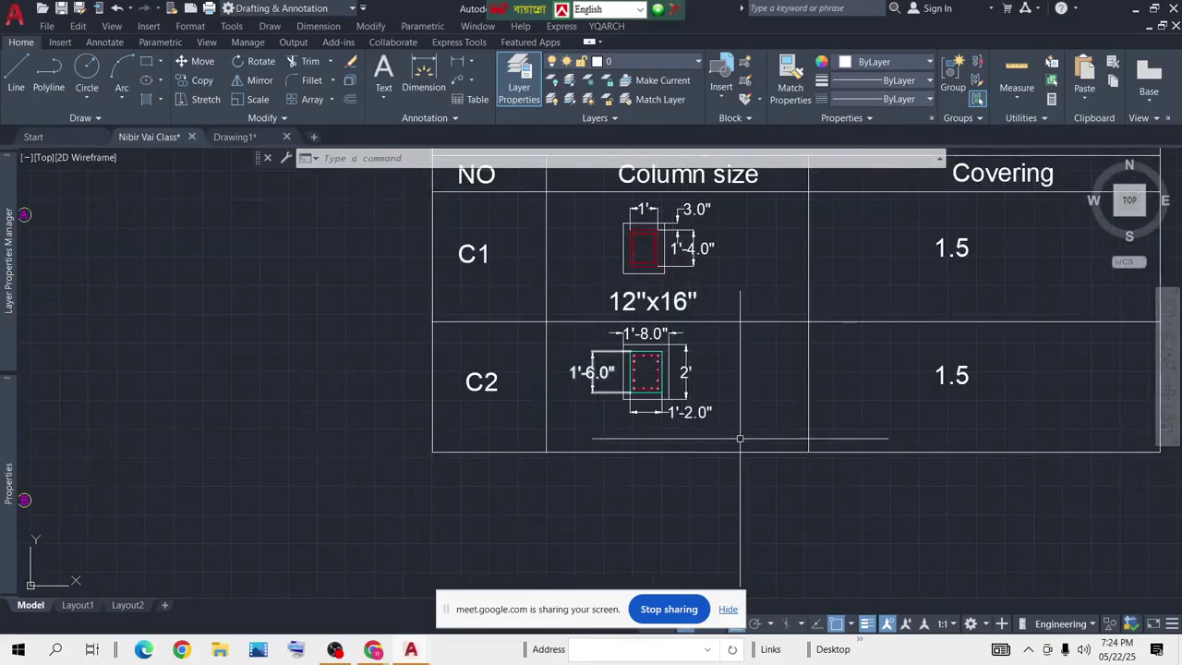
{"action": "scroll", "coordinate": [708, 361], "scroll_direction": "up", "scroll_amount": 7}
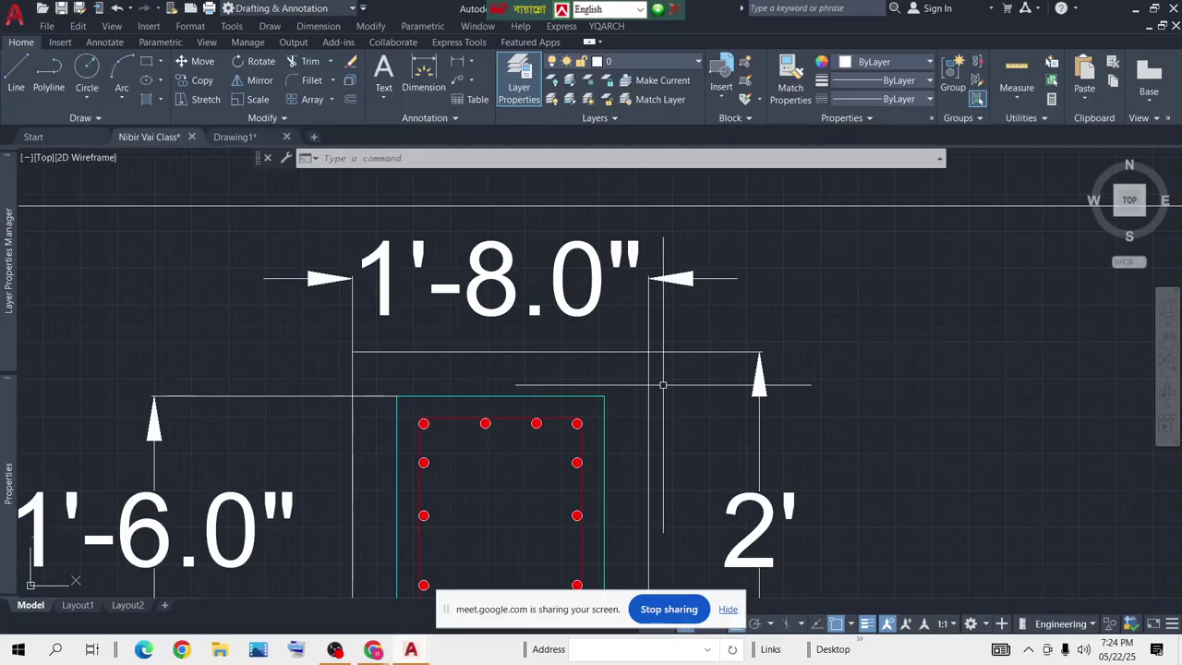
{"action": "type", "text": "+"}
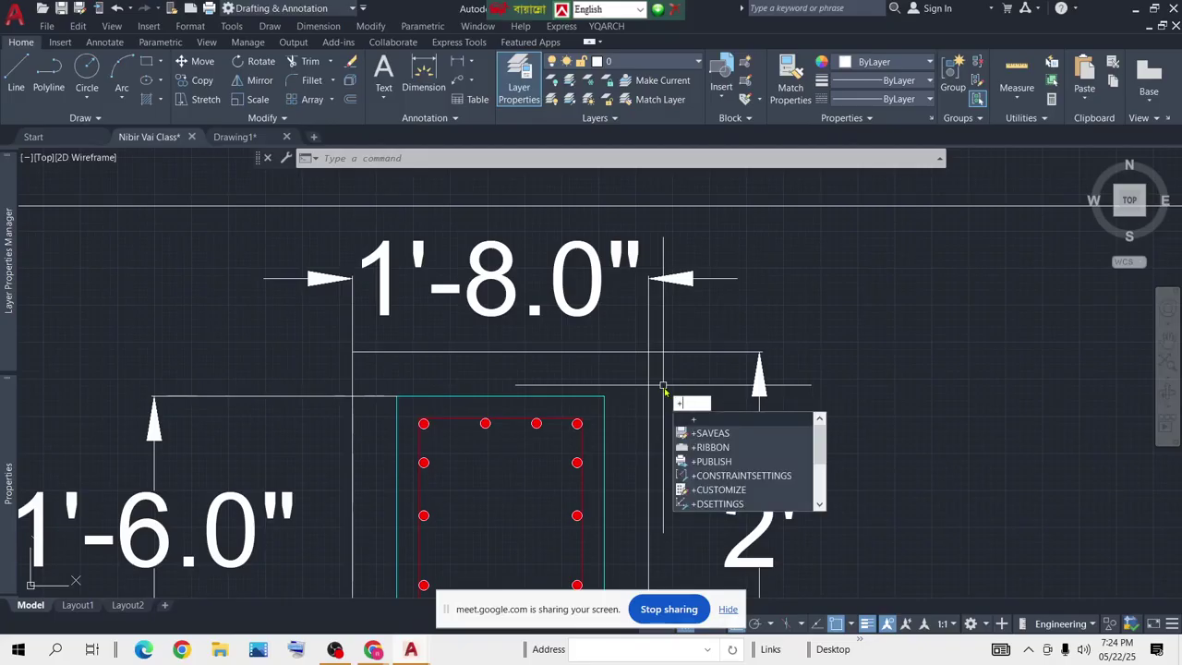
{"action": "scroll", "coordinate": [600, 361], "scroll_direction": "down", "scroll_amount": 4}
{"action": "scroll", "coordinate": [600, 361], "scroll_direction": "down", "scroll_amount": 5}
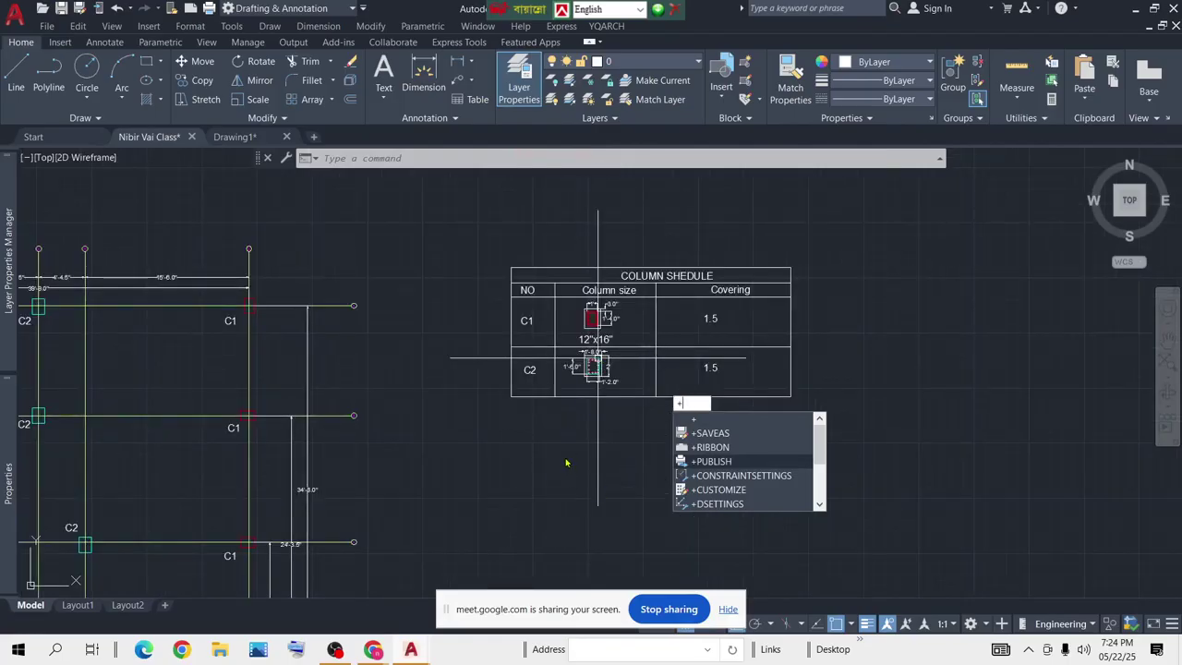
{"action": "type", "text": "\\"}
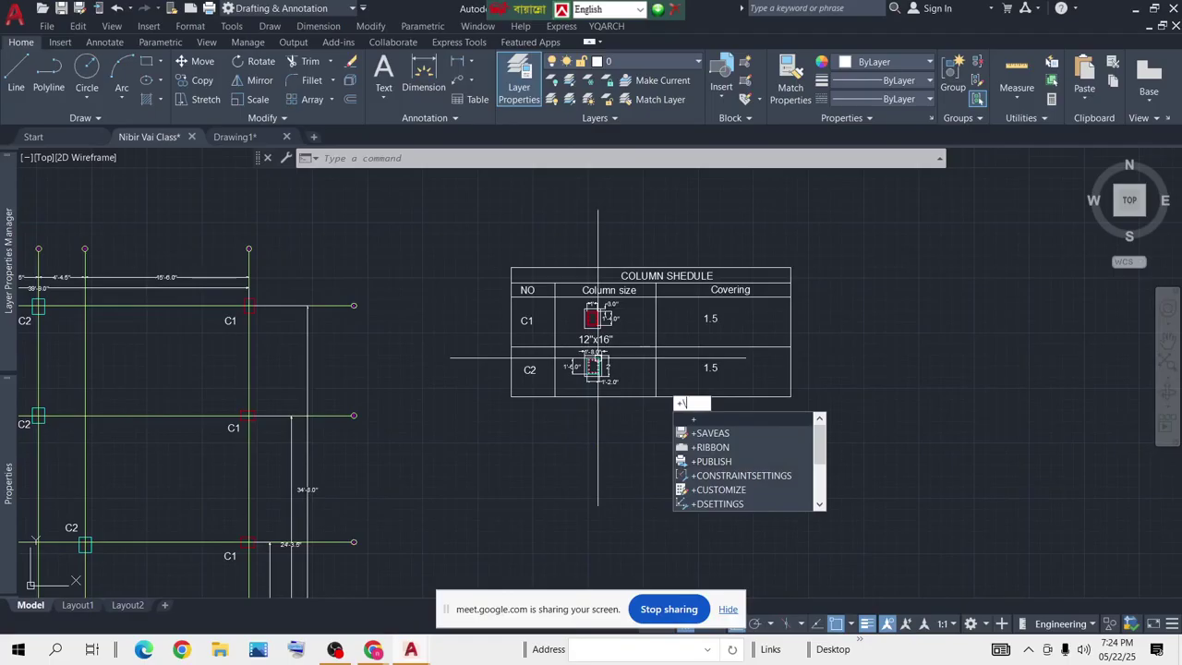
{"action": "key", "text": "BackSpace"}
{"action": "key", "text": "BackSpace"}
{"action": "left_click", "coordinate": [894, 428]}
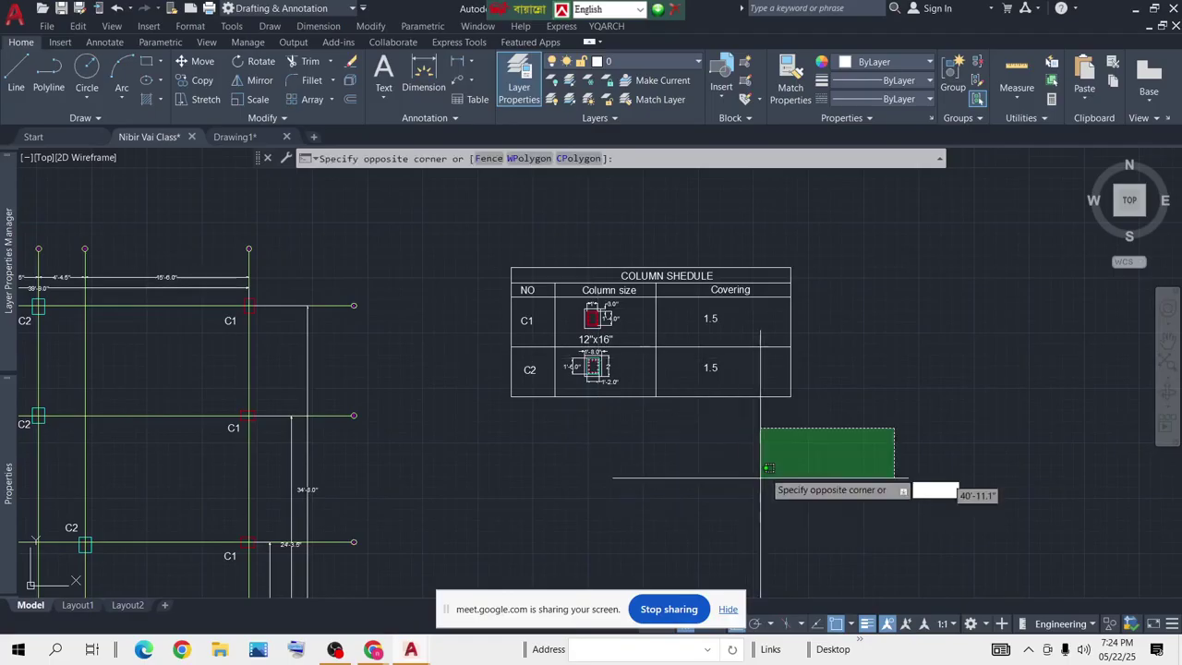
{"action": "left_click", "coordinate": [813, 442]}
Examine the C1 section in the column schedule, checking its outlines, rebar circles and dimensions up close
{"action": "scroll", "coordinate": [636, 279], "scroll_direction": "up", "scroll_amount": 4}
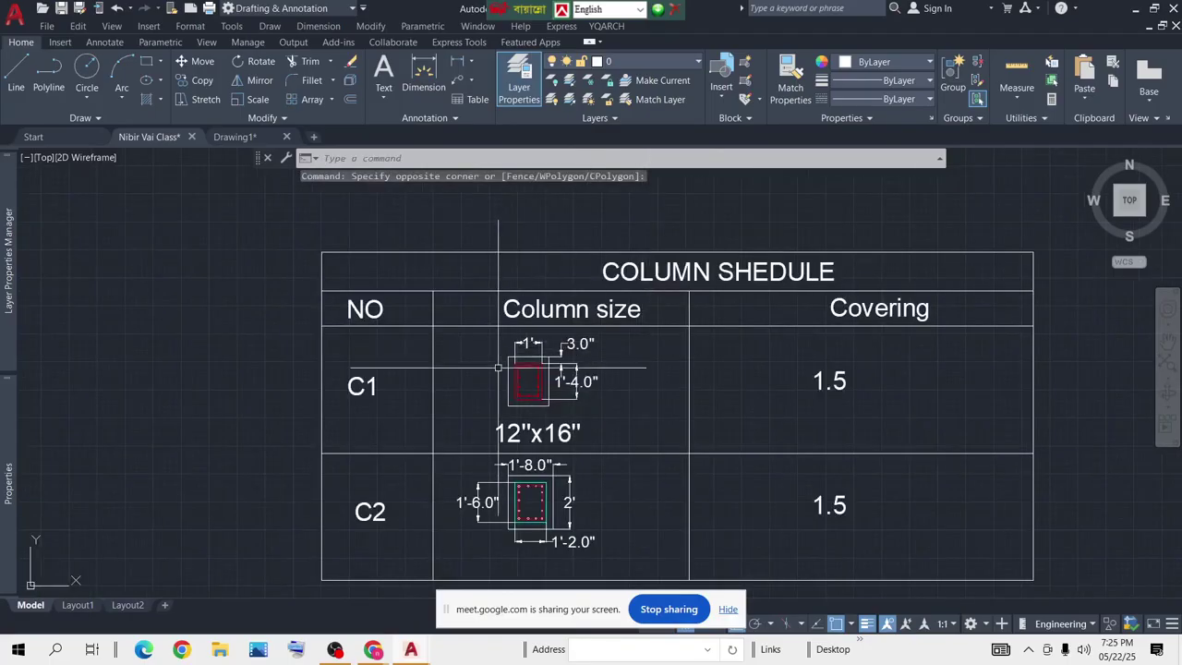
{"action": "scroll", "coordinate": [499, 367], "scroll_direction": "up", "scroll_amount": 5}
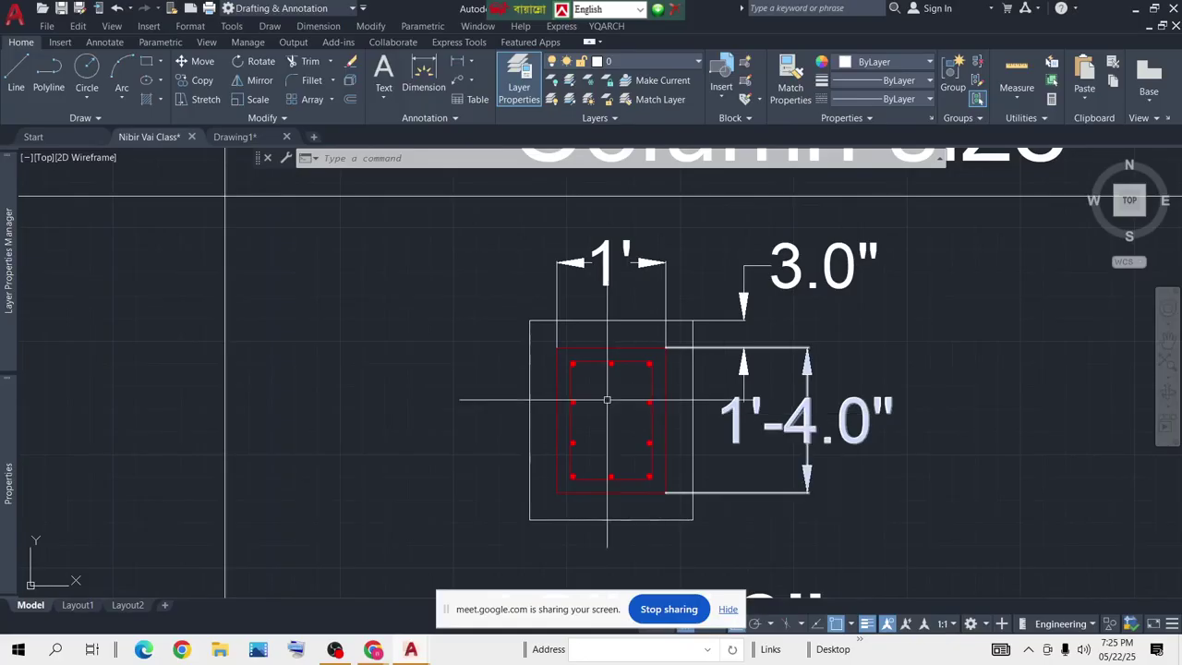
{"action": "scroll", "coordinate": [611, 345], "scroll_direction": "up", "scroll_amount": 4}
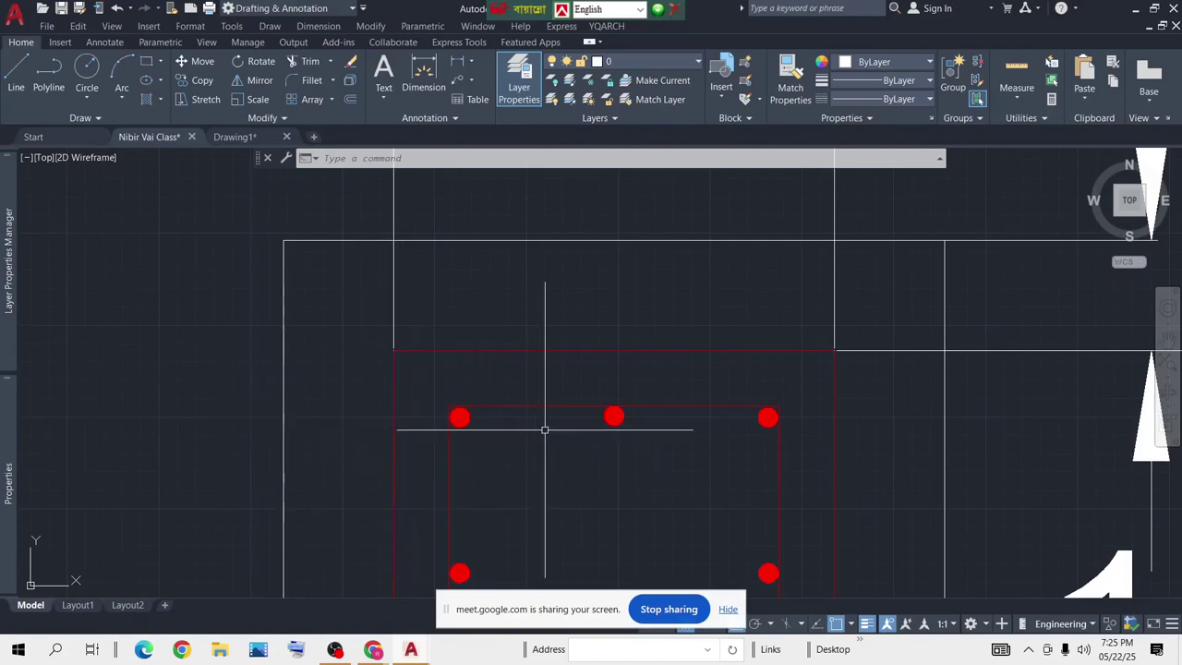
{"action": "scroll", "coordinate": [563, 404], "scroll_direction": "down", "scroll_amount": 4}
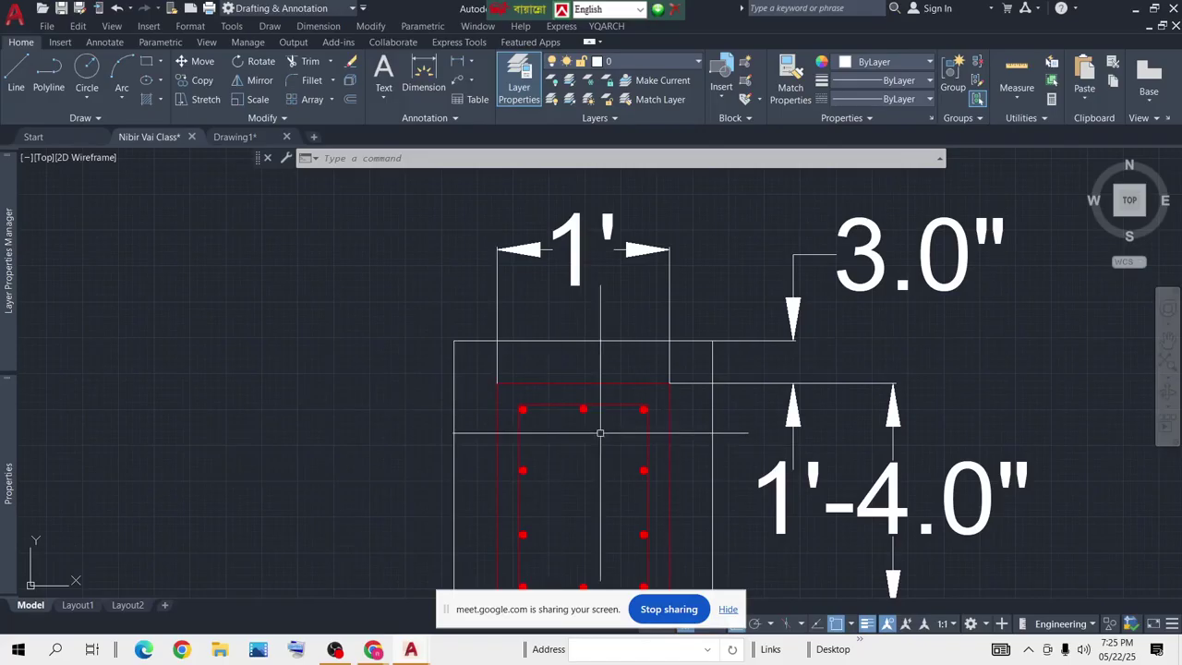
{"action": "scroll", "coordinate": [578, 305], "scroll_direction": "down", "scroll_amount": 3}
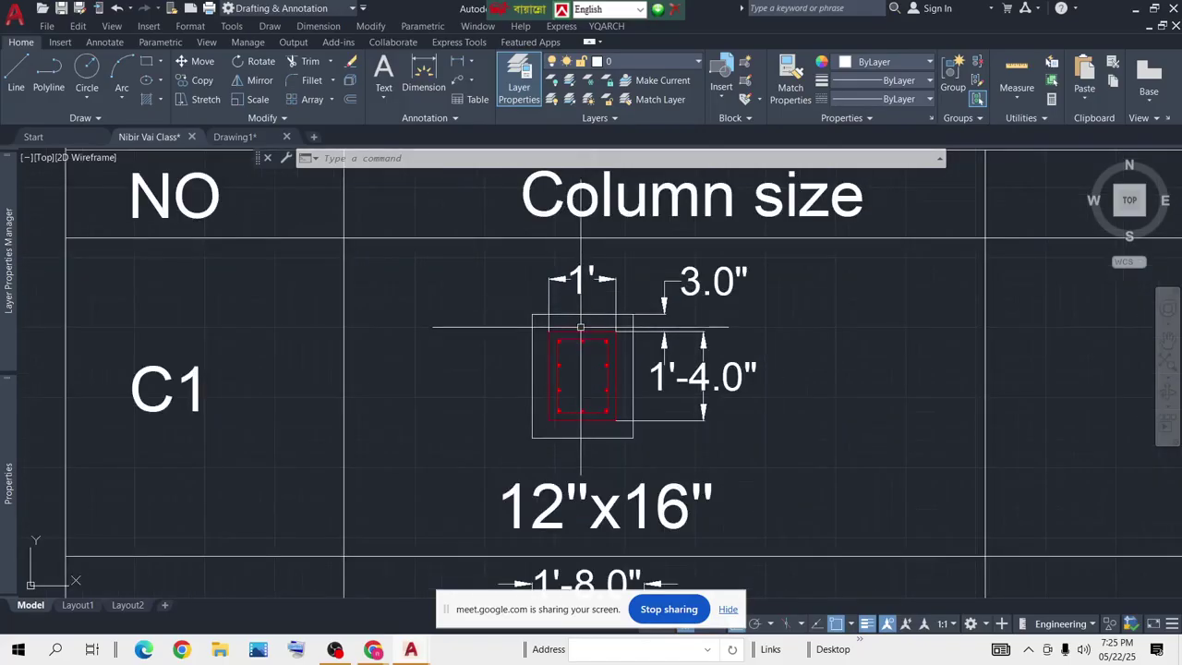
{"action": "scroll", "coordinate": [578, 338], "scroll_direction": "up", "scroll_amount": 5}
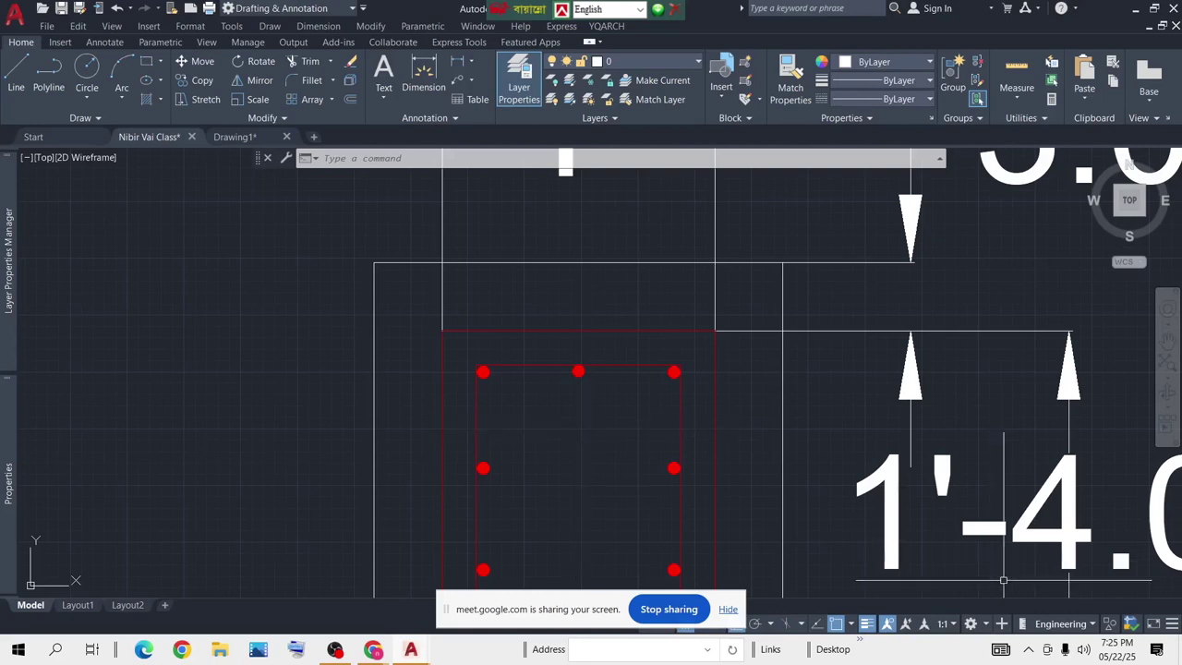
{"action": "scroll", "coordinate": [542, 321], "scroll_direction": "down", "scroll_amount": 4}
{"action": "scroll", "coordinate": [544, 420], "scroll_direction": "down", "scroll_amount": 6}
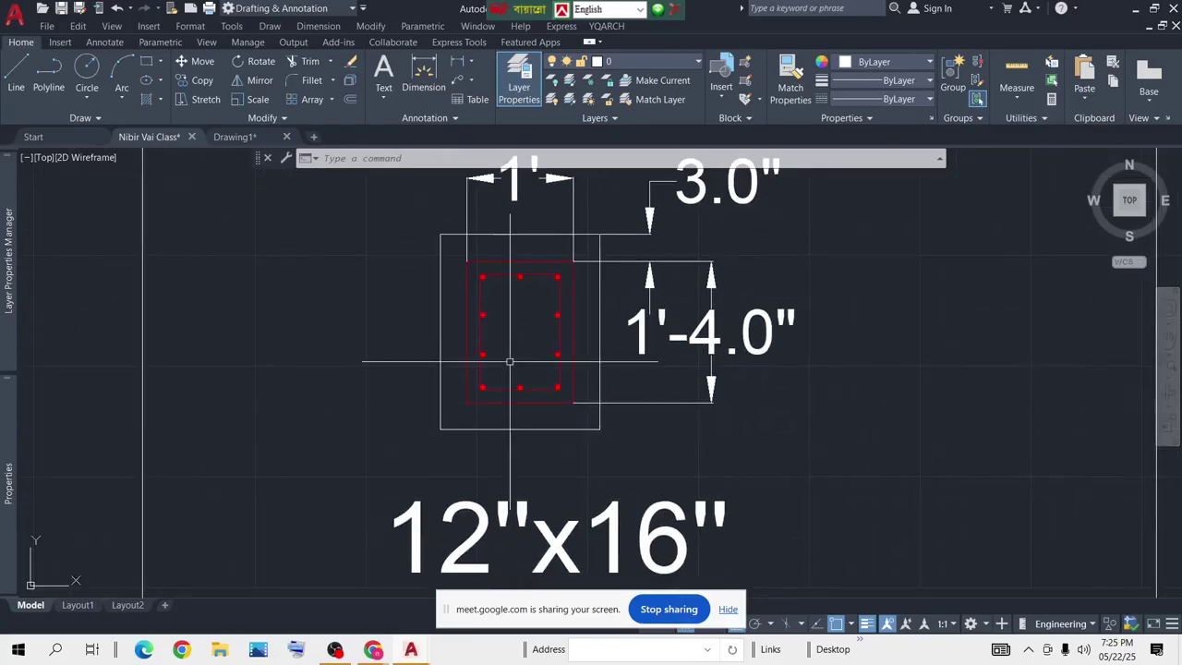
{"action": "scroll", "coordinate": [540, 383], "scroll_direction": "up", "scroll_amount": 4}
{"action": "scroll", "coordinate": [540, 383], "scroll_direction": "down", "scroll_amount": 4}
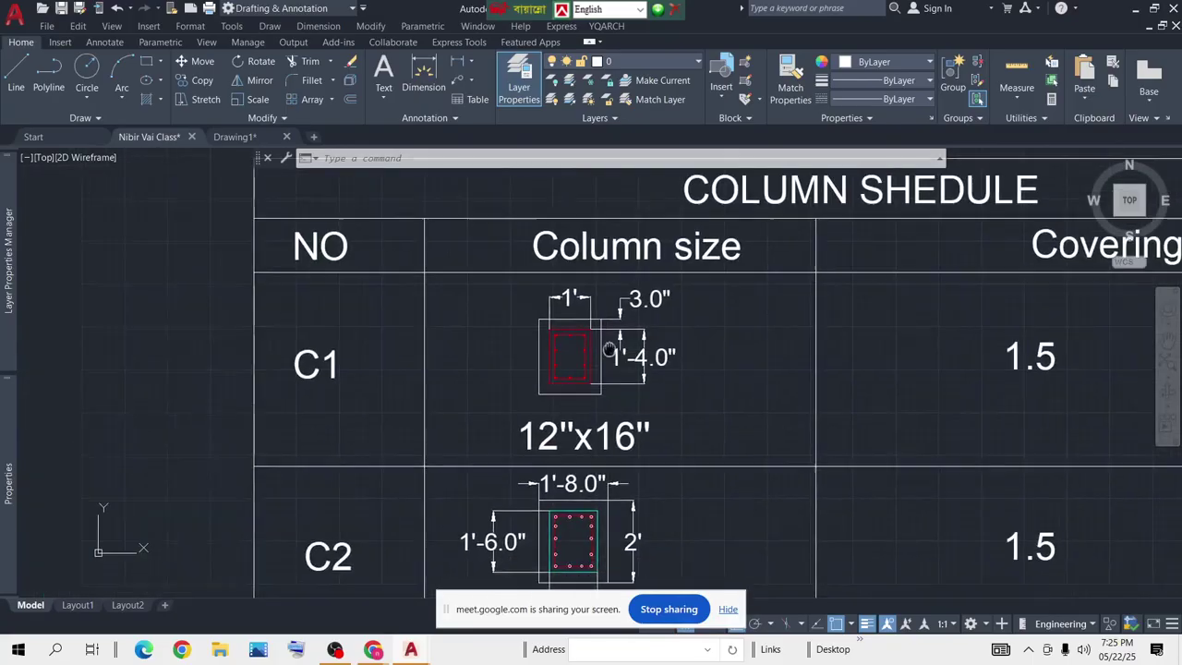
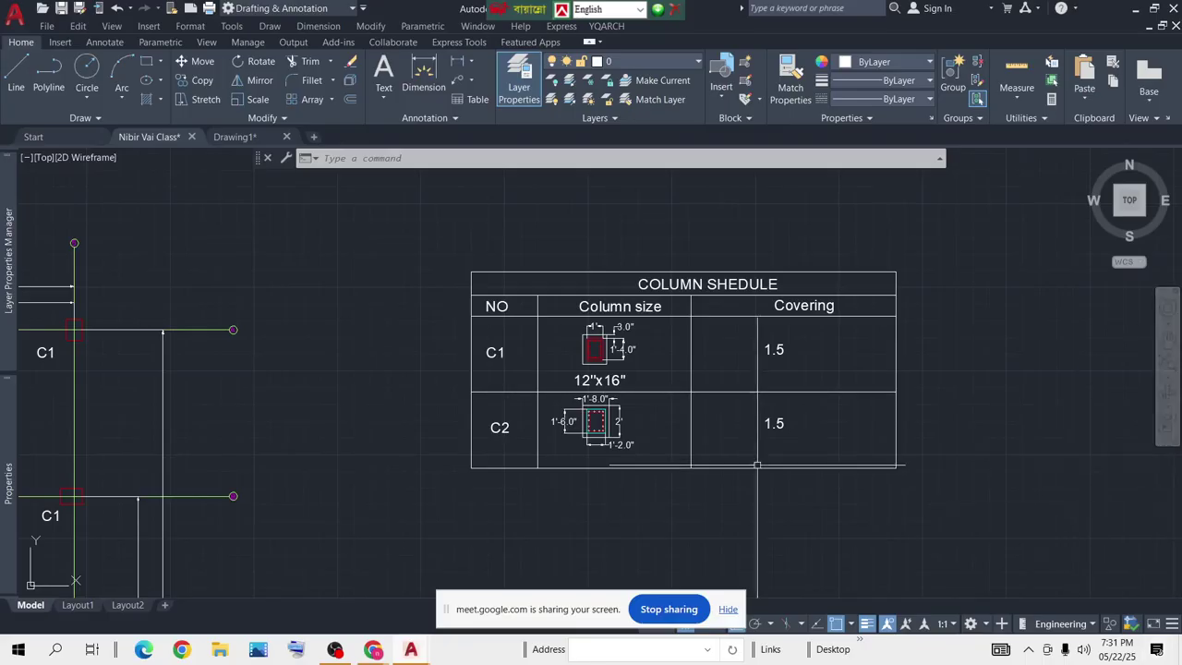
Look over the floor plans, the column layout plan and the column schedule across the whole drawing
{"action": "scroll", "coordinate": [425, 407], "scroll_direction": "down", "scroll_amount": 6}
{"action": "middle_click_drag", "start_coordinate": [368, 401], "coordinate": [756, 358]}
{"action": "scroll", "coordinate": [757, 359], "scroll_direction": "down", "scroll_amount": 2}
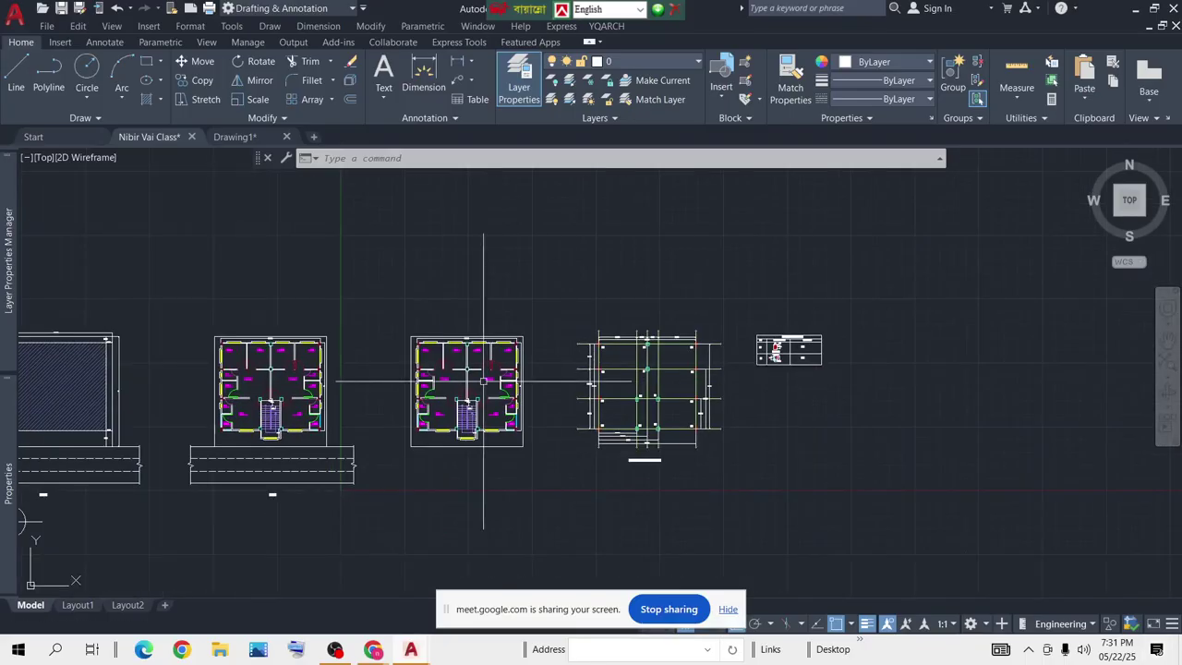
{"action": "scroll", "coordinate": [286, 373], "scroll_direction": "up", "scroll_amount": 6}
{"action": "middle_click_drag", "start_coordinate": [282, 371], "coordinate": [447, 324]}
{"action": "scroll", "coordinate": [445, 322], "scroll_direction": "down", "scroll_amount": 4}
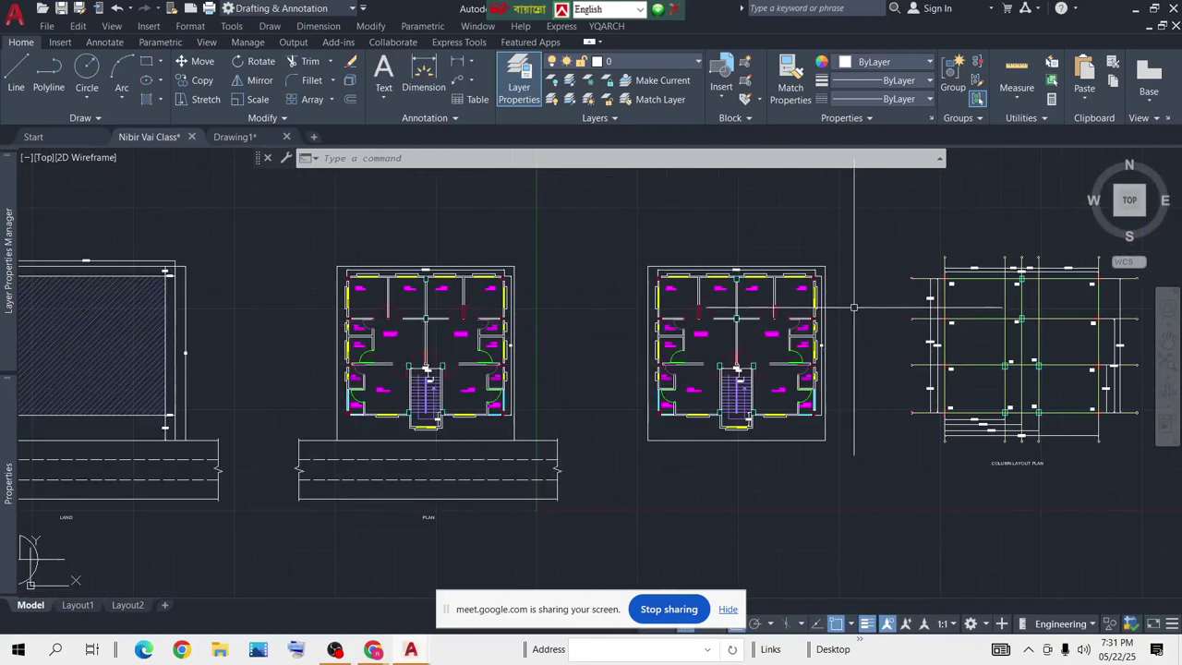
{"action": "middle_click_drag", "start_coordinate": [856, 307], "coordinate": [705, 294]}
{"action": "middle_click_drag", "start_coordinate": [927, 316], "coordinate": [760, 298]}
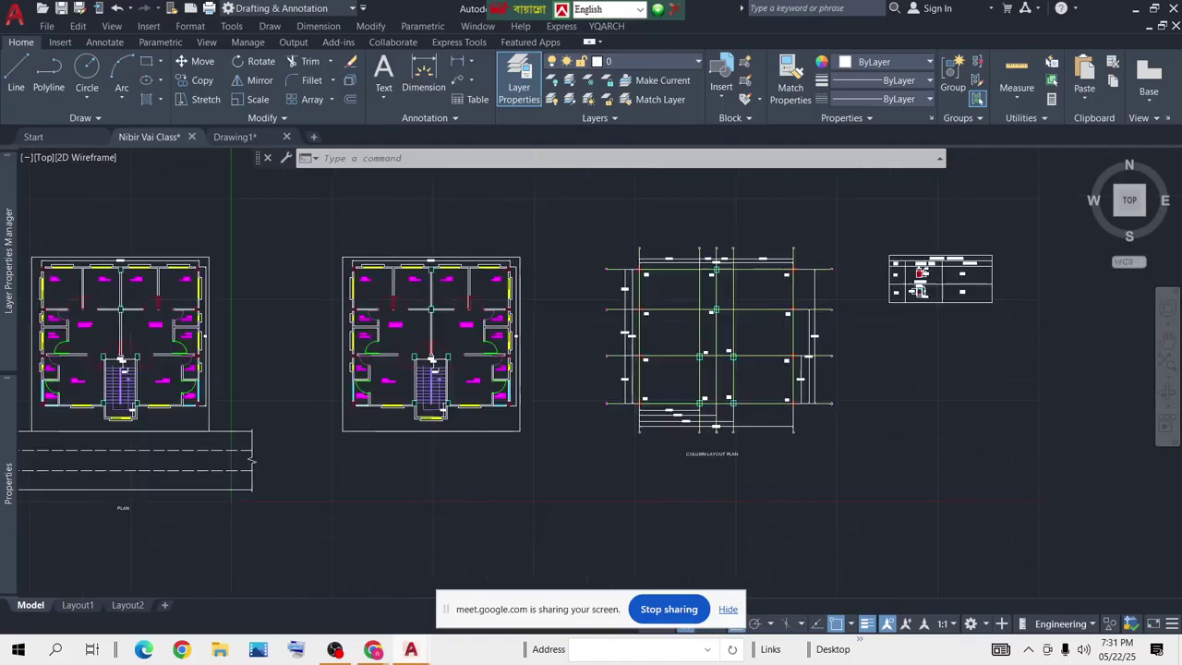
{"action": "scroll", "coordinate": [755, 290], "scroll_direction": "up", "scroll_amount": 4}
{"action": "scroll", "coordinate": [422, 272], "scroll_direction": "down", "scroll_amount": 4}
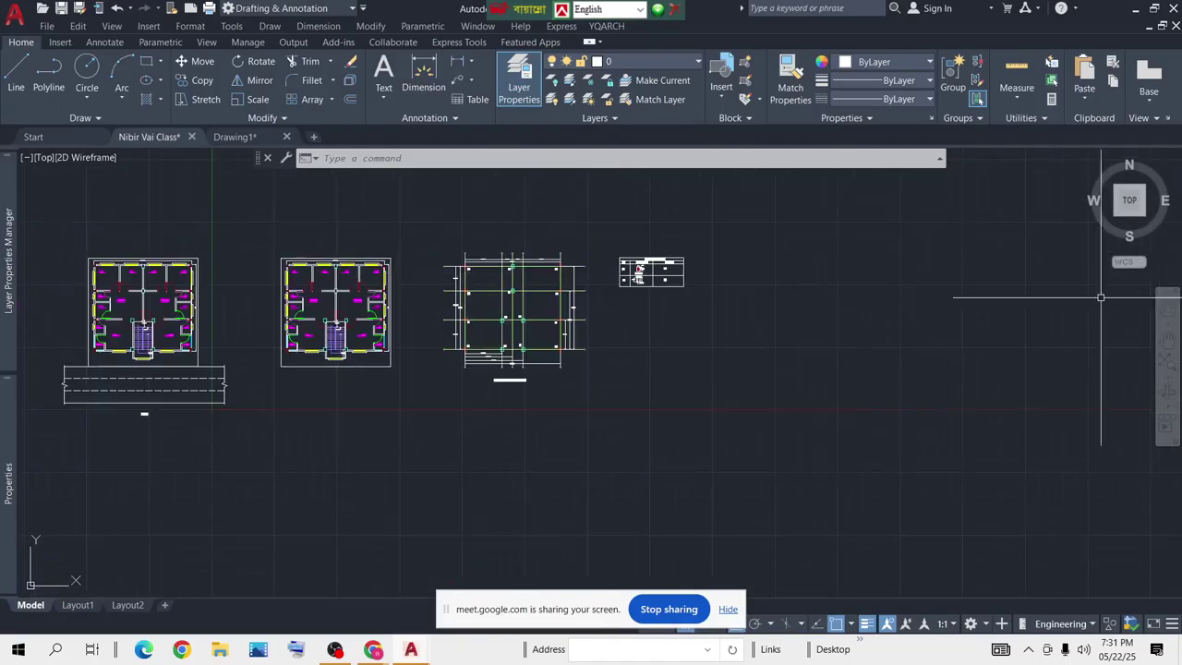
Examine the C1 and C2 column positions on the column layout plan and compare them with the column schedule
{"action": "scroll", "coordinate": [401, 281], "scroll_direction": "up", "scroll_amount": 4}
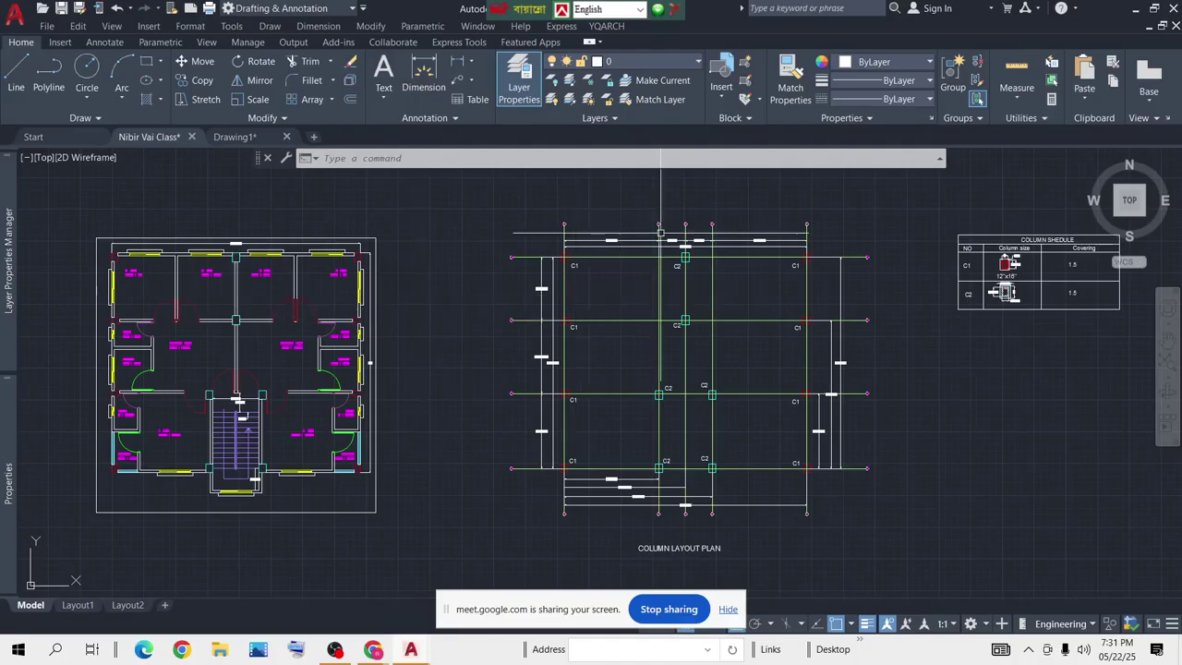
{"action": "scroll", "coordinate": [573, 252], "scroll_direction": "up", "scroll_amount": 6}
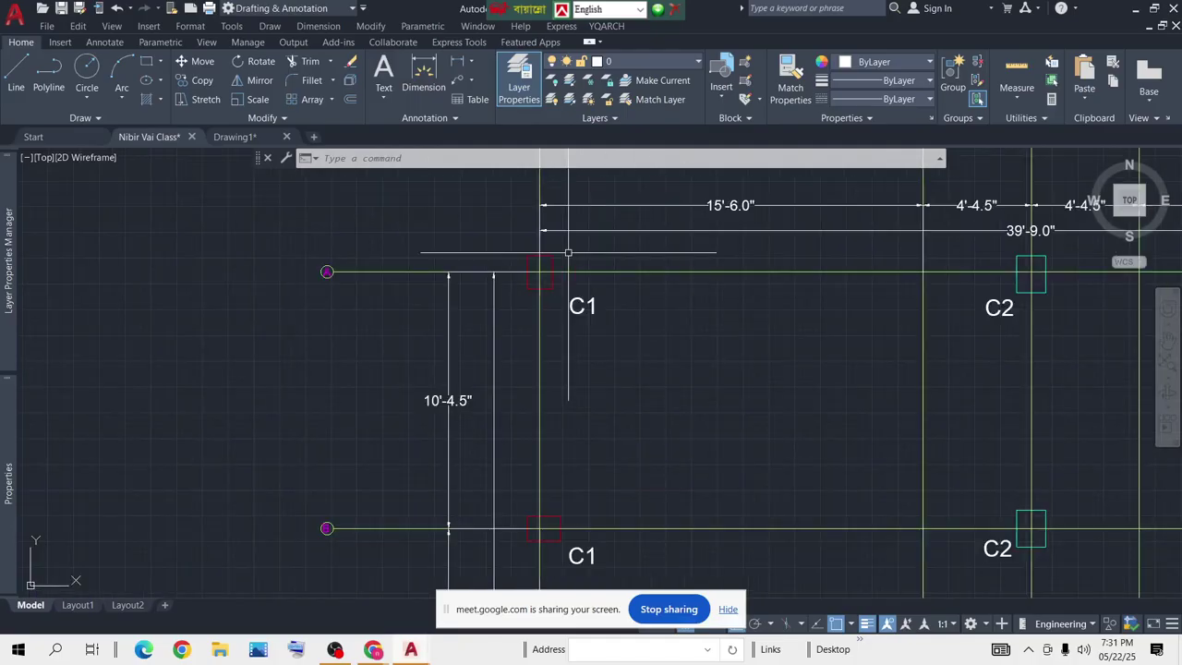
{"action": "scroll", "coordinate": [559, 259], "scroll_direction": "down", "scroll_amount": 6}
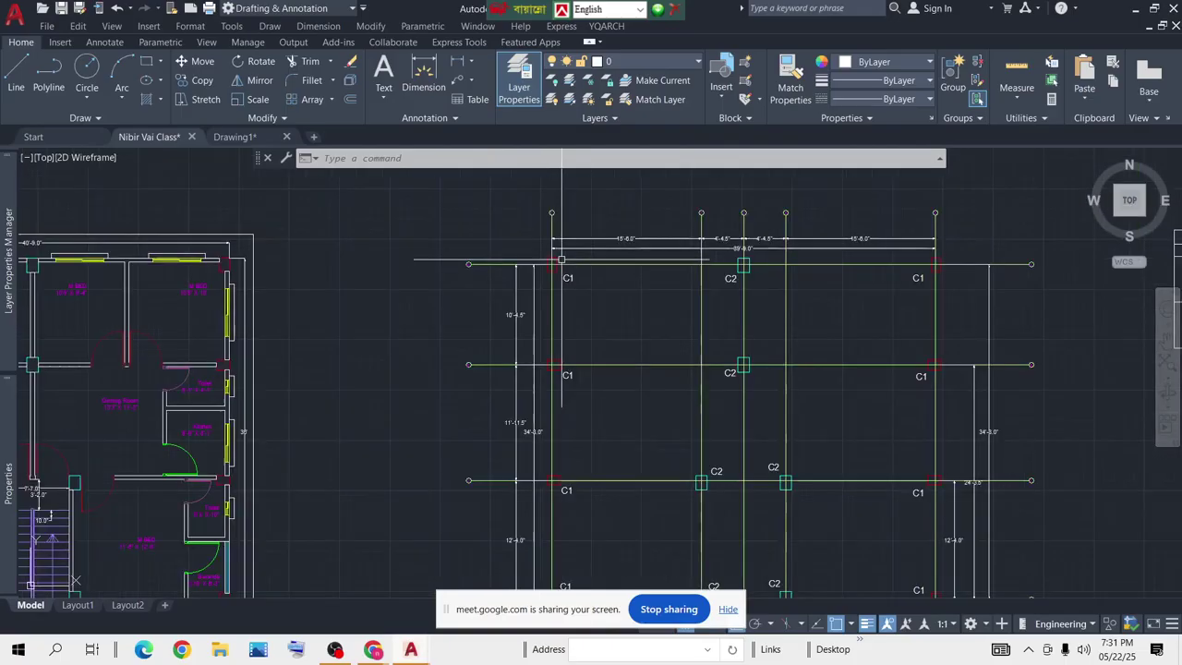
{"action": "middle_click_drag", "start_coordinate": [860, 330], "coordinate": [620, 330]}
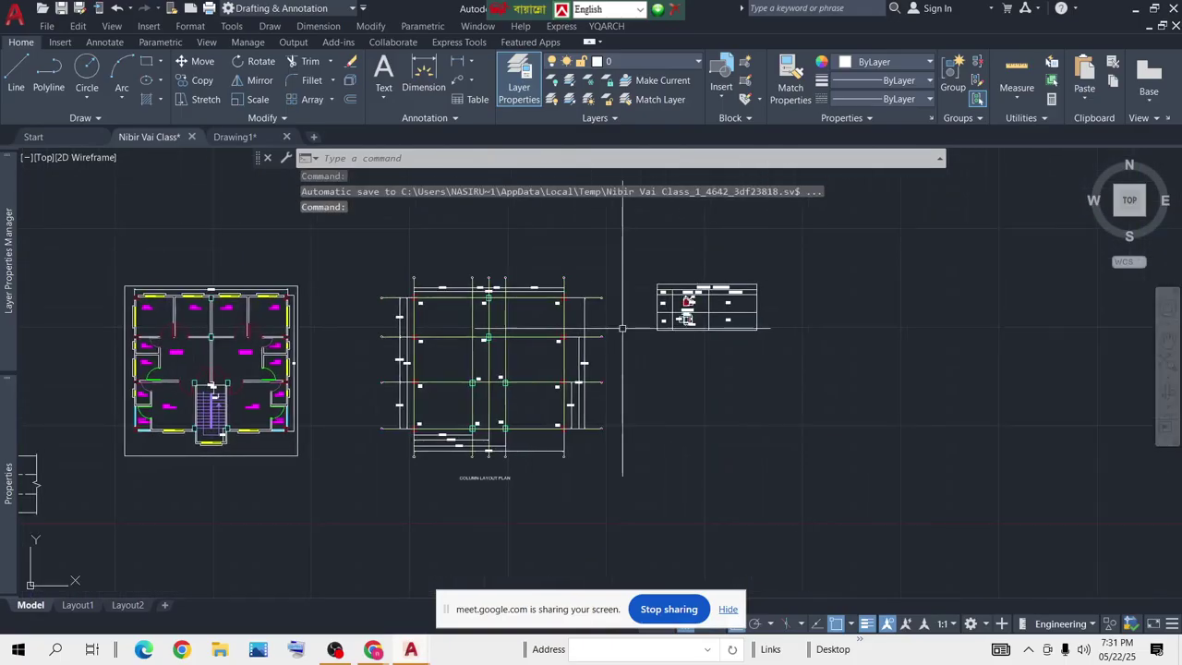
{"action": "scroll", "coordinate": [552, 293], "scroll_direction": "up", "scroll_amount": 6}
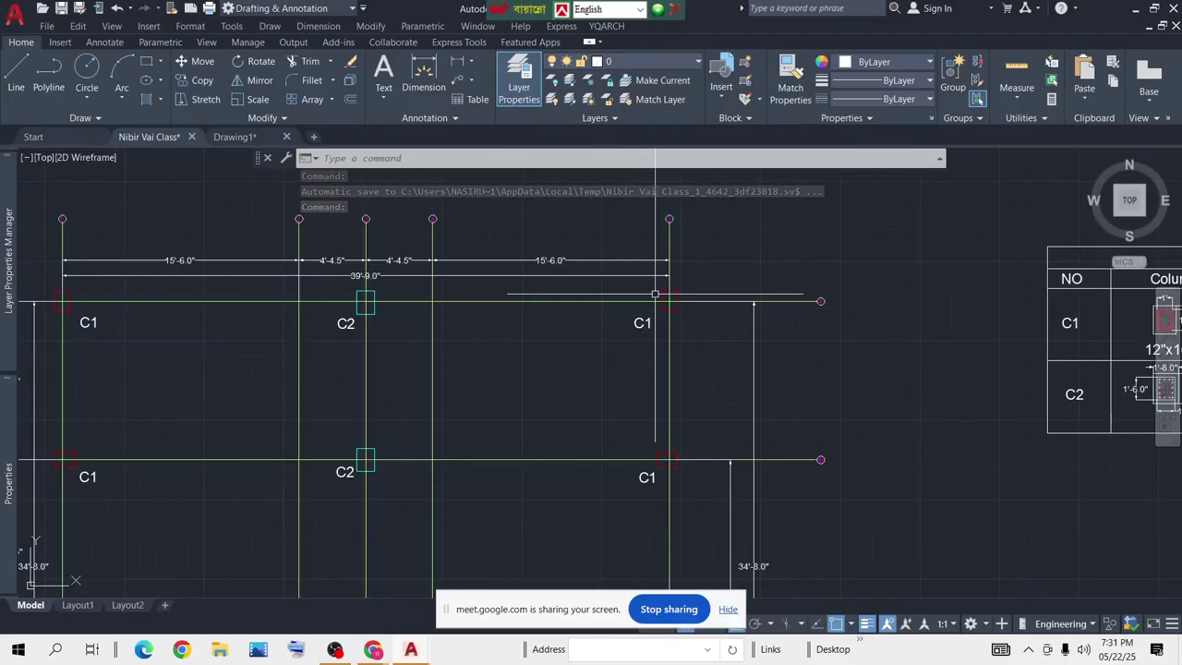
{"action": "scroll", "coordinate": [559, 369], "scroll_direction": "down", "scroll_amount": 4}
{"action": "scroll", "coordinate": [561, 330], "scroll_direction": "up", "scroll_amount": 6}
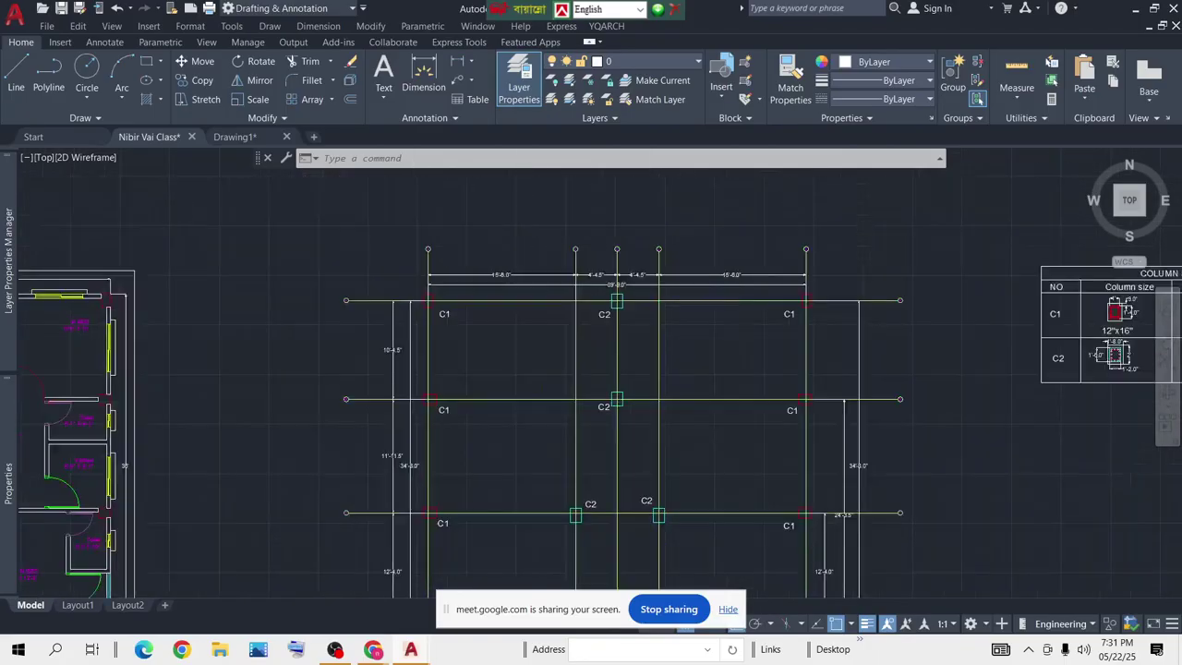
{"action": "scroll", "coordinate": [552, 346], "scroll_direction": "down", "scroll_amount": 5}
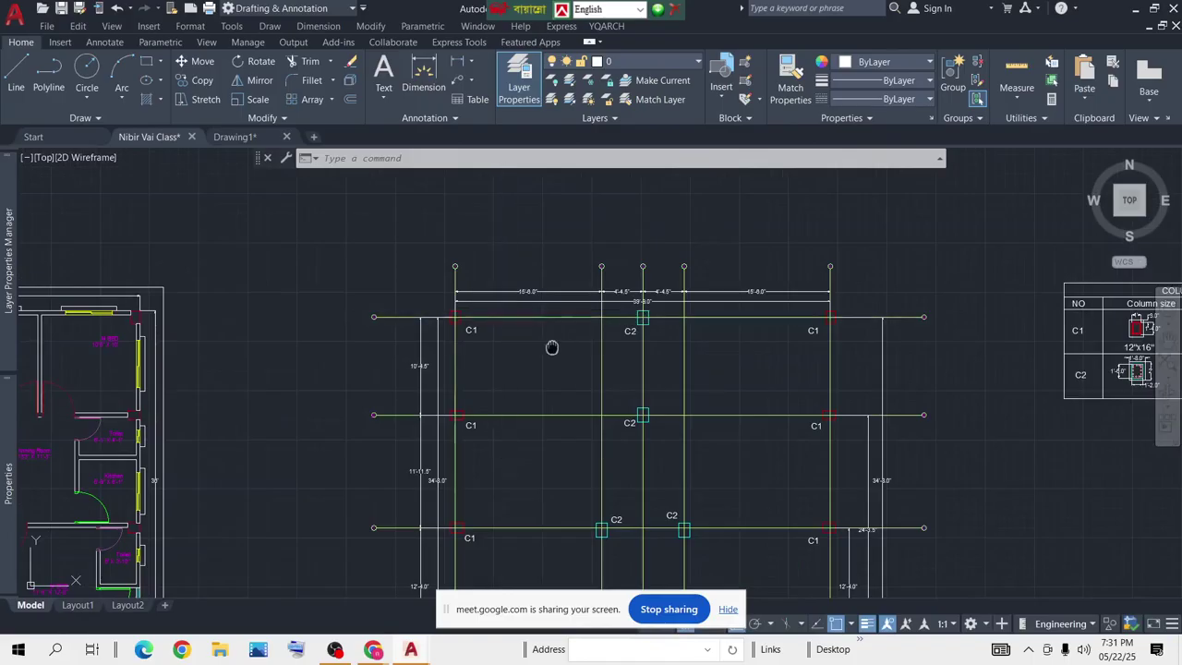
{"action": "scroll", "coordinate": [545, 355], "scroll_direction": "down", "scroll_amount": 2}
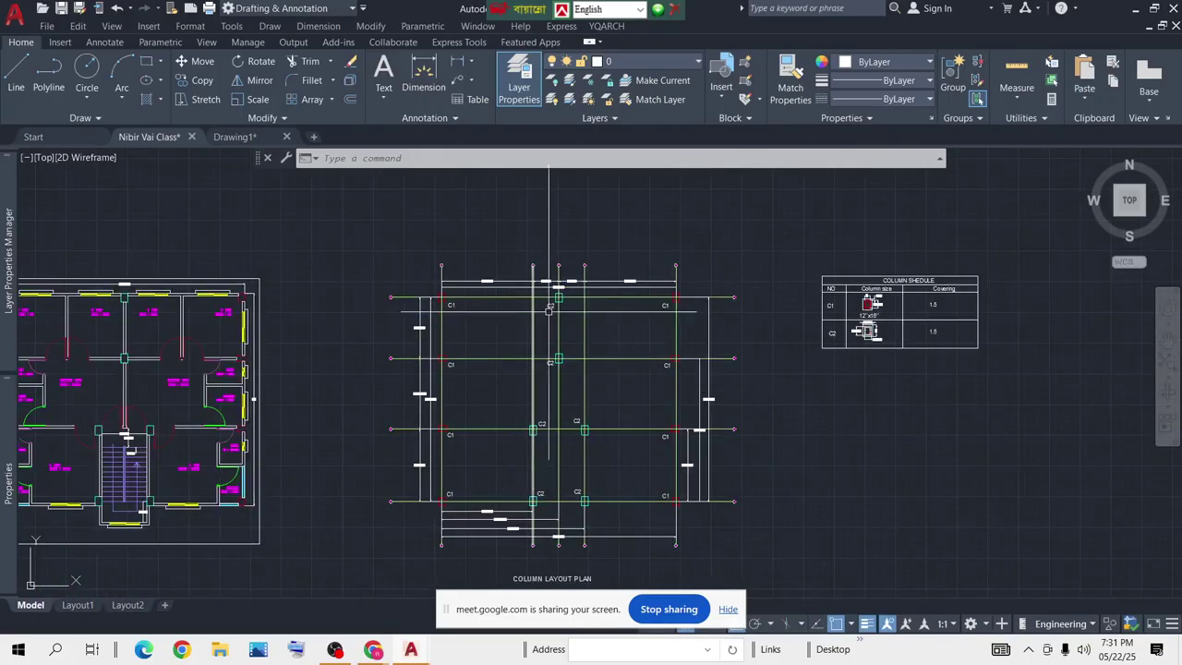
{"action": "middle_click_drag", "start_coordinate": [1016, 388], "coordinate": [900, 412]}
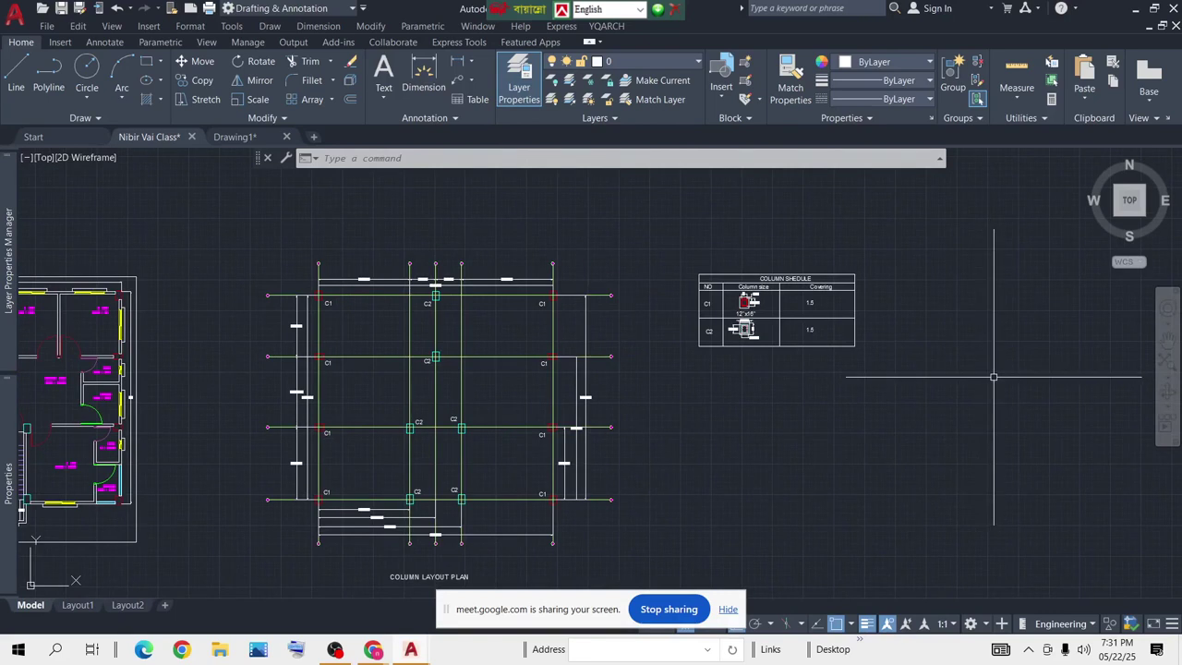
Examine the grid spacing and overall width dimensions between the C1 and C2 columns along the column layout plan's upper edge
{"action": "scroll", "coordinate": [373, 285], "scroll_direction": "up", "scroll_amount": 6}
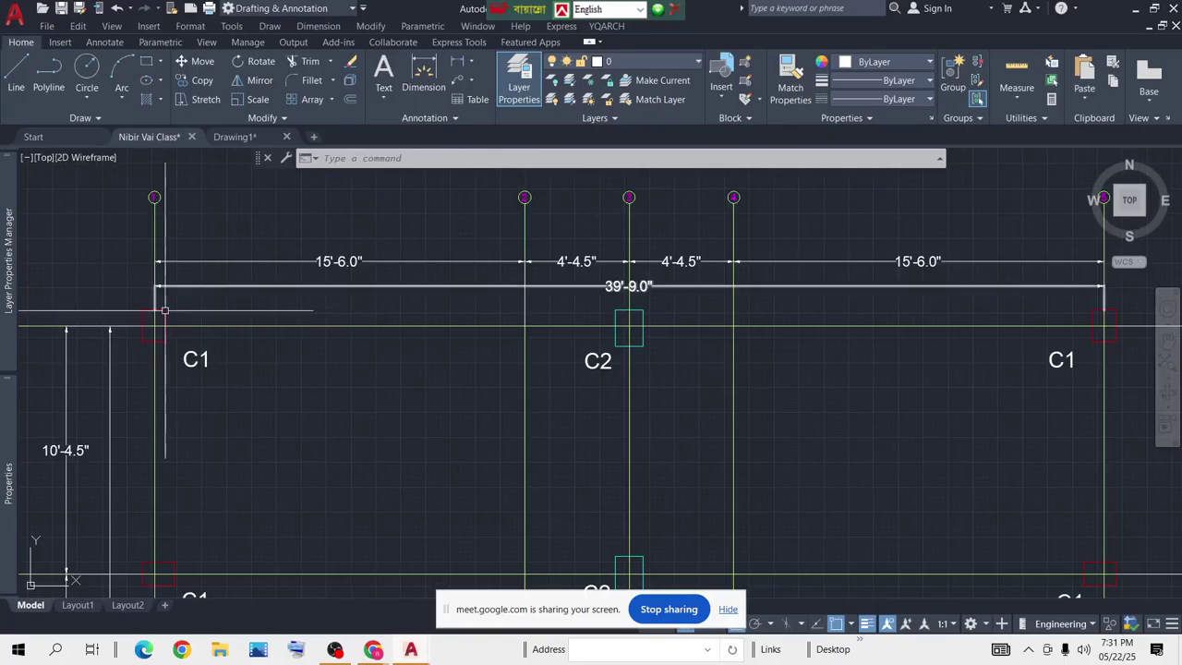
{"action": "middle_click_drag", "start_coordinate": [198, 309], "coordinate": [332, 310]}
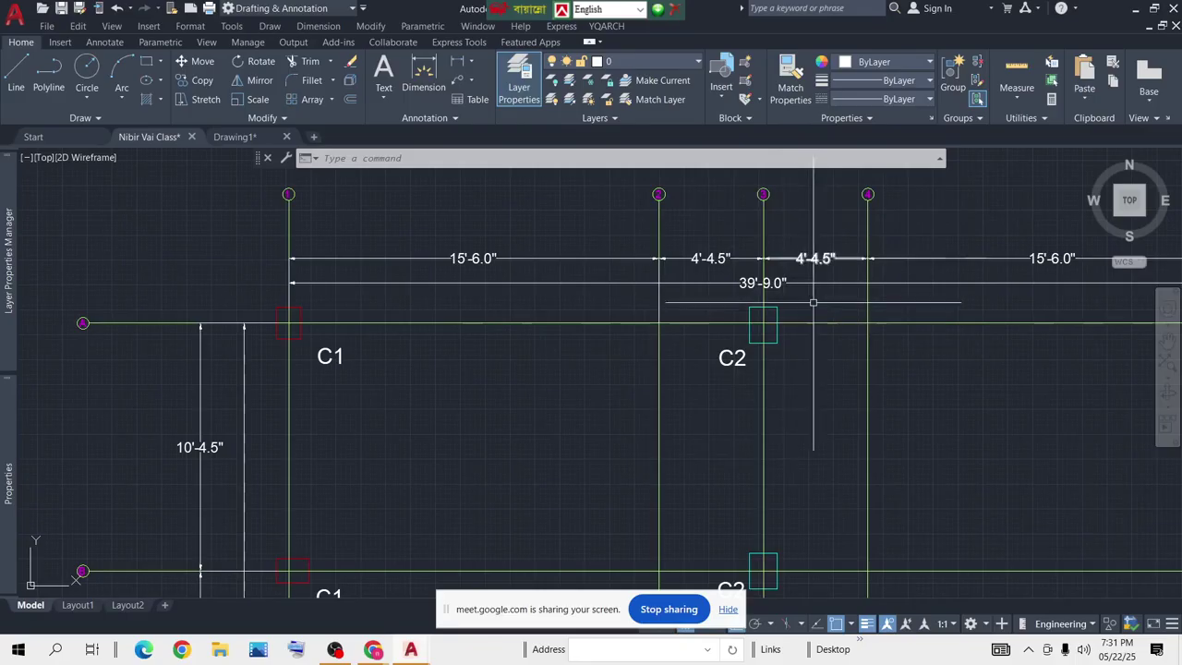
{"action": "scroll", "coordinate": [771, 335], "scroll_direction": "down", "scroll_amount": 2}
{"action": "scroll", "coordinate": [773, 339], "scroll_direction": "down", "scroll_amount": 4}
{"action": "middle_click_drag", "start_coordinate": [865, 366], "coordinate": [631, 347]}
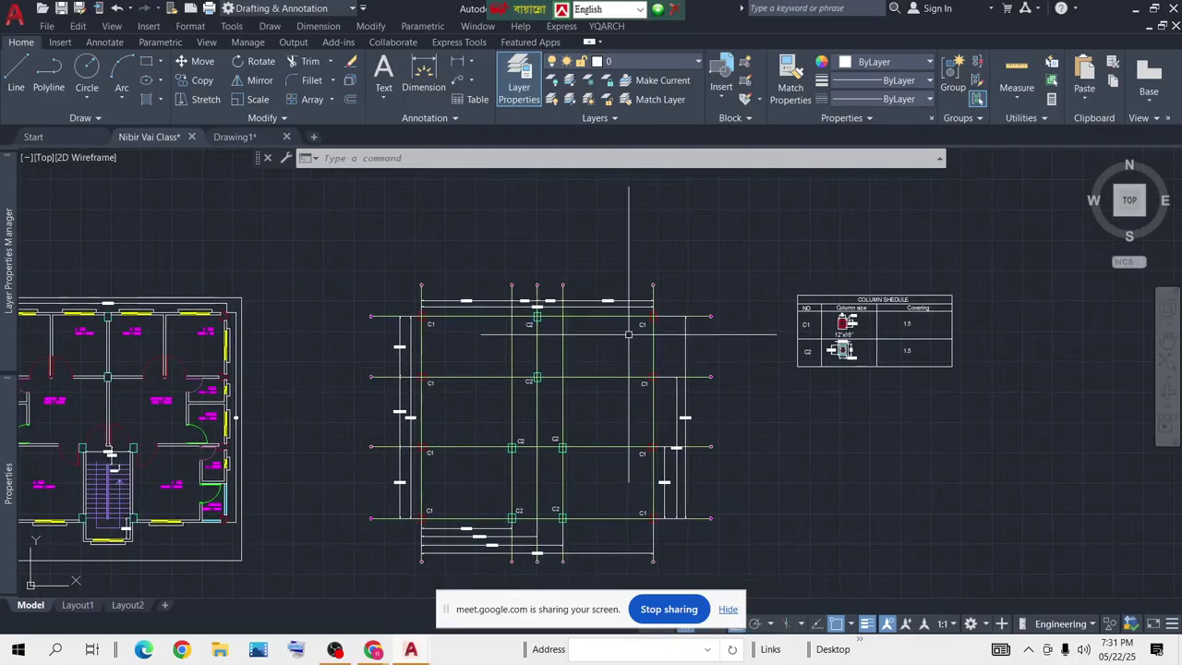
{"action": "scroll", "coordinate": [559, 309], "scroll_direction": "up", "scroll_amount": 5}
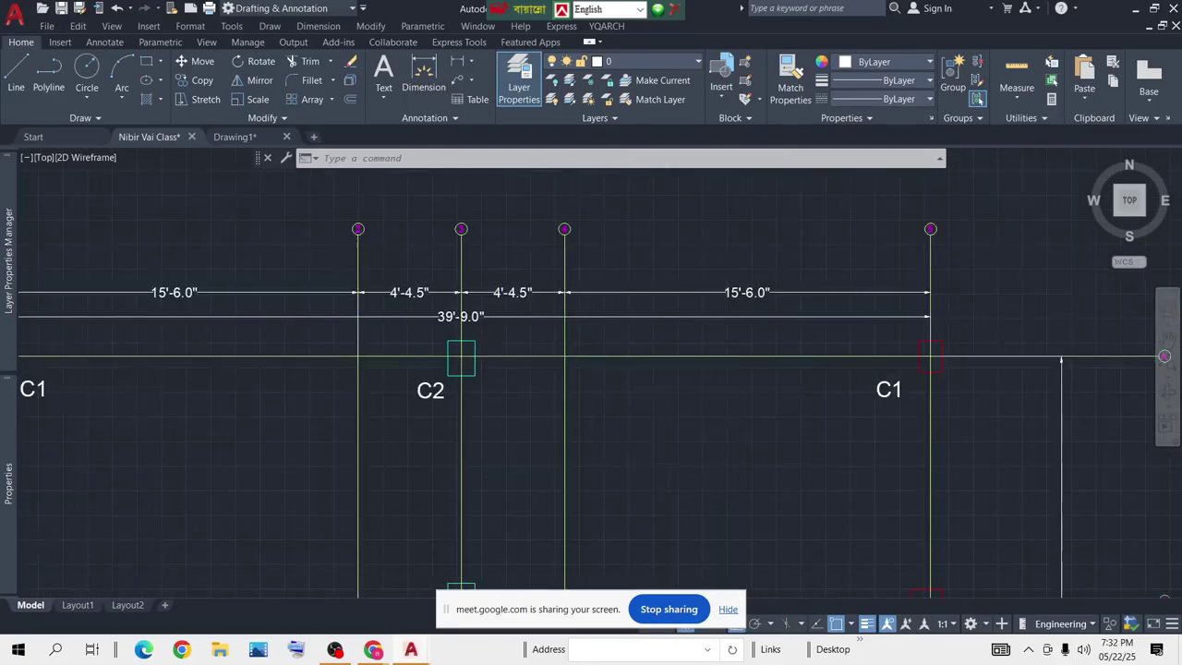
{"action": "scroll", "coordinate": [603, 315], "scroll_direction": "down", "scroll_amount": 7}
{"action": "scroll", "coordinate": [602, 314], "scroll_direction": "up", "scroll_amount": 3}
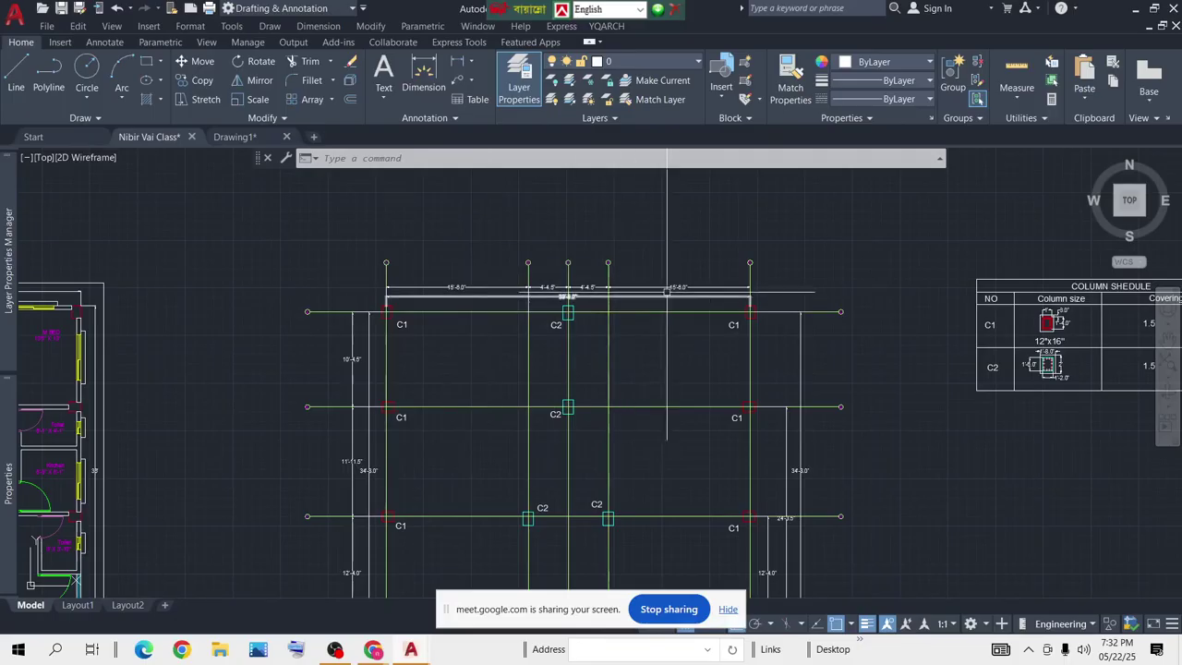
{"action": "scroll", "coordinate": [577, 285], "scroll_direction": "down", "scroll_amount": 2}
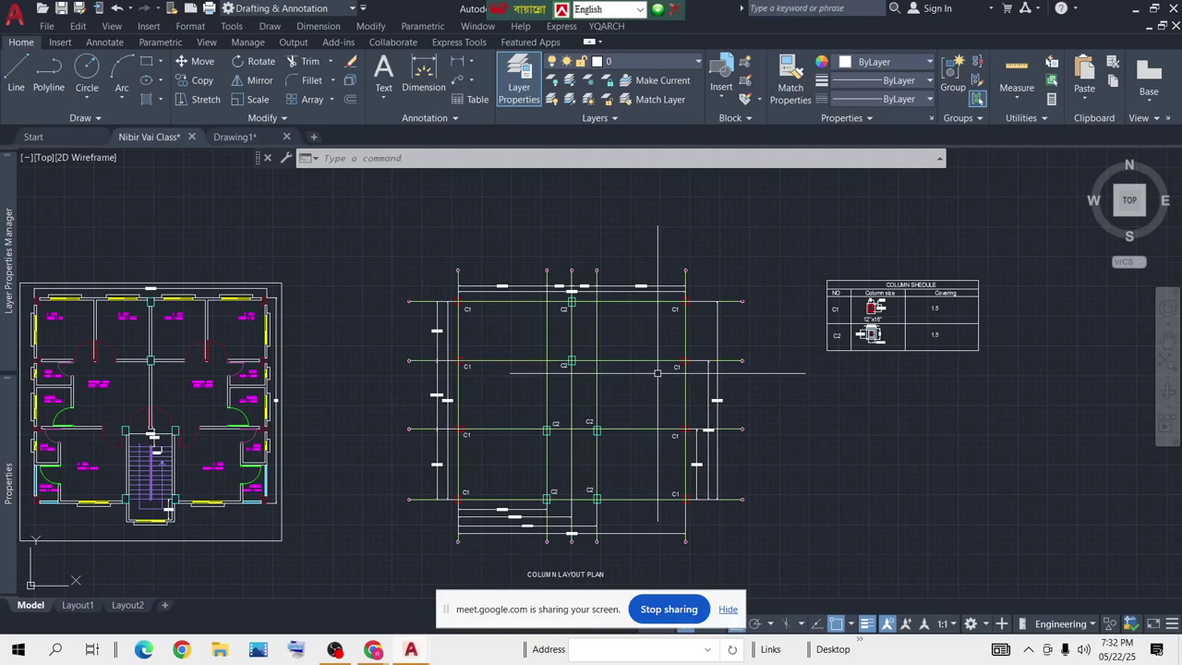
{"action": "scroll", "coordinate": [544, 292], "scroll_direction": "up", "scroll_amount": 3}
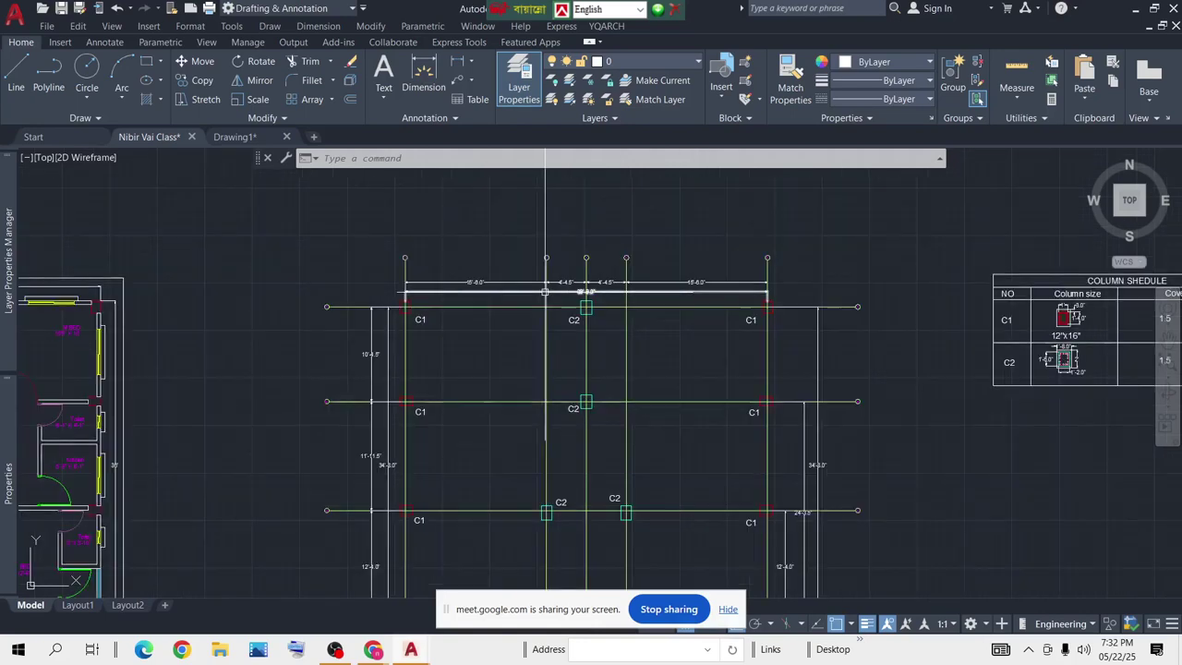
{"action": "scroll", "coordinate": [544, 291], "scroll_direction": "up", "scroll_amount": 3}
{"action": "scroll", "coordinate": [502, 255], "scroll_direction": "down", "scroll_amount": 6}
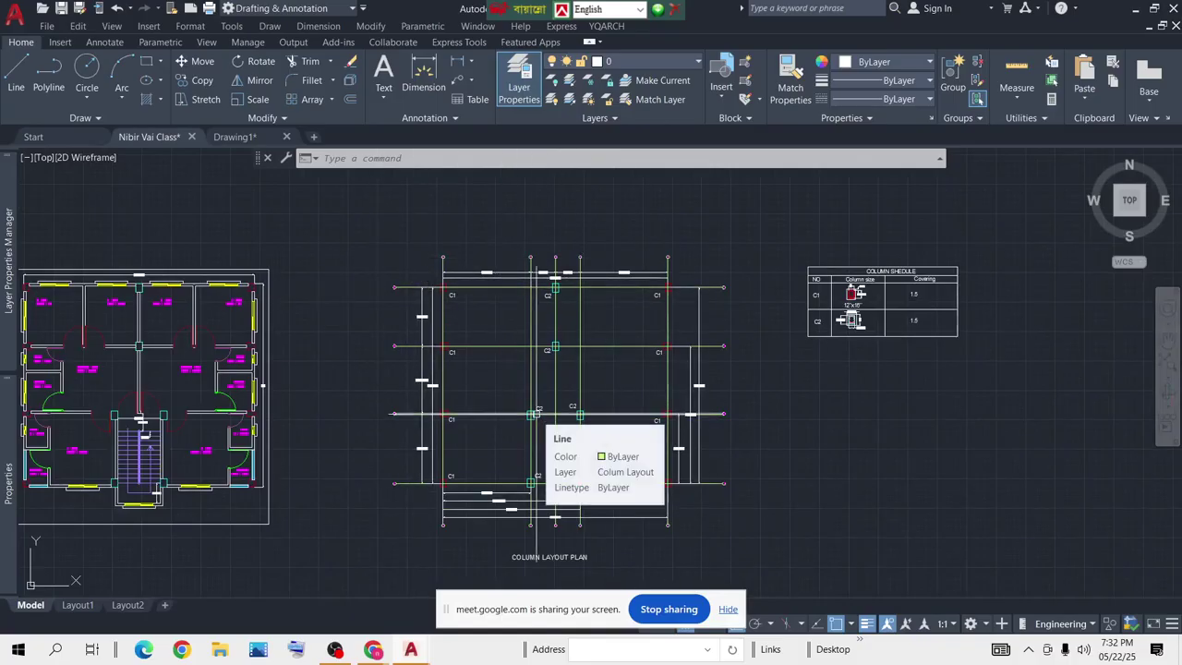
{"action": "scroll", "coordinate": [444, 287], "scroll_direction": "up", "scroll_amount": 2}
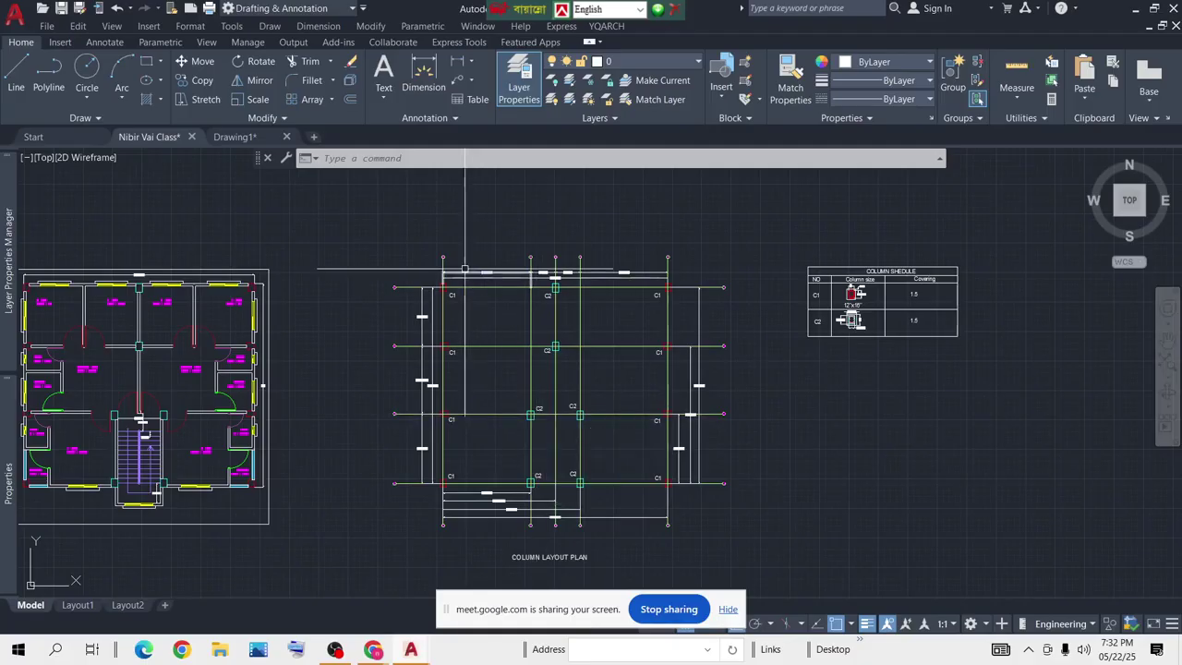
{"action": "scroll", "coordinate": [440, 287], "scroll_direction": "down", "scroll_amount": 4}
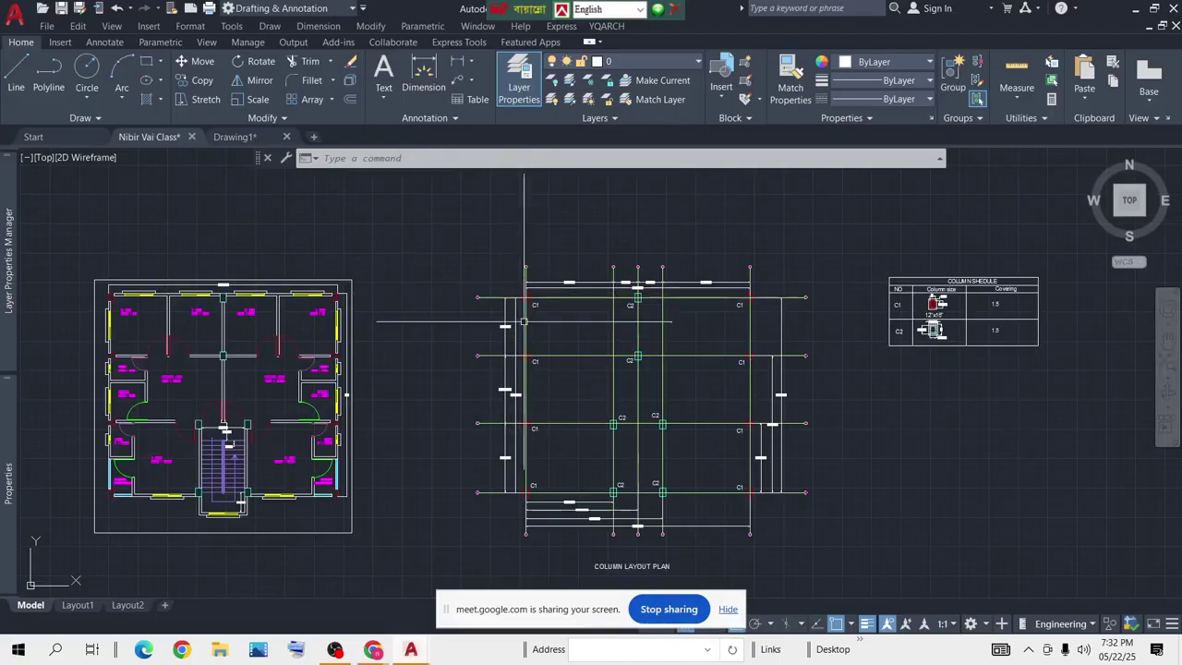
{"action": "scroll", "coordinate": [529, 290], "scroll_direction": "up", "scroll_amount": 4}
{"action": "scroll", "coordinate": [600, 316], "scroll_direction": "up", "scroll_amount": 2}
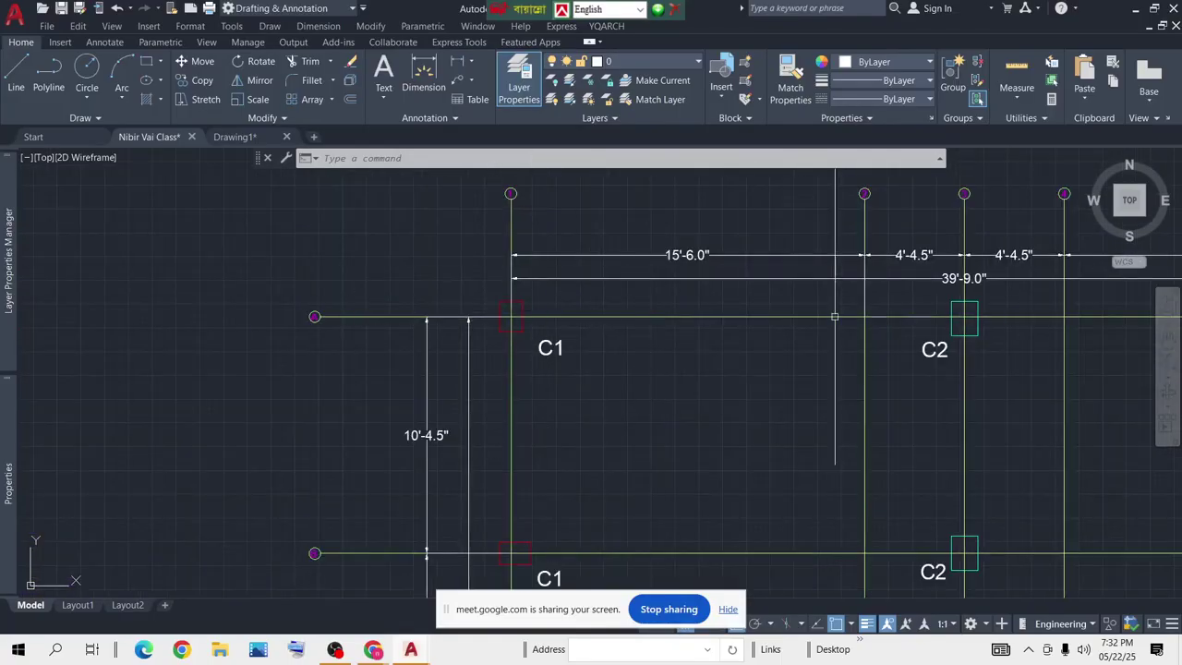
{"action": "scroll", "coordinate": [462, 298], "scroll_direction": "down", "scroll_amount": 5}
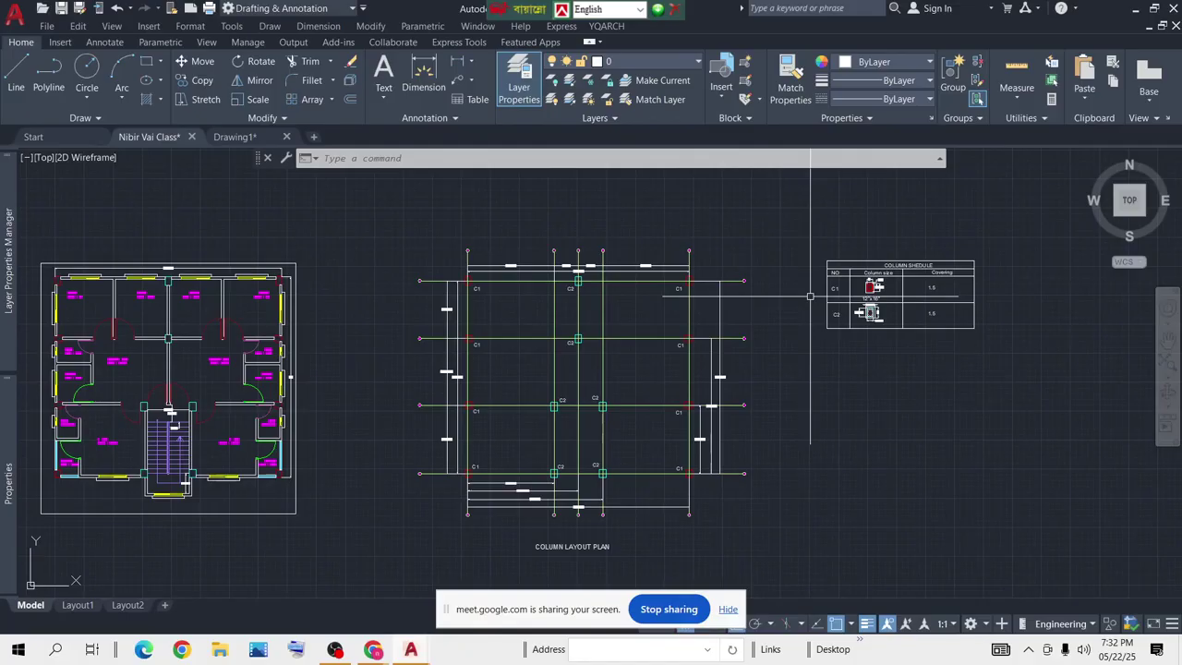
Compare the overall width dimension above the floor plan beside the column layout plan with the column grid dimensions
{"action": "scroll", "coordinate": [845, 388], "scroll_direction": "down", "scroll_amount": 3}
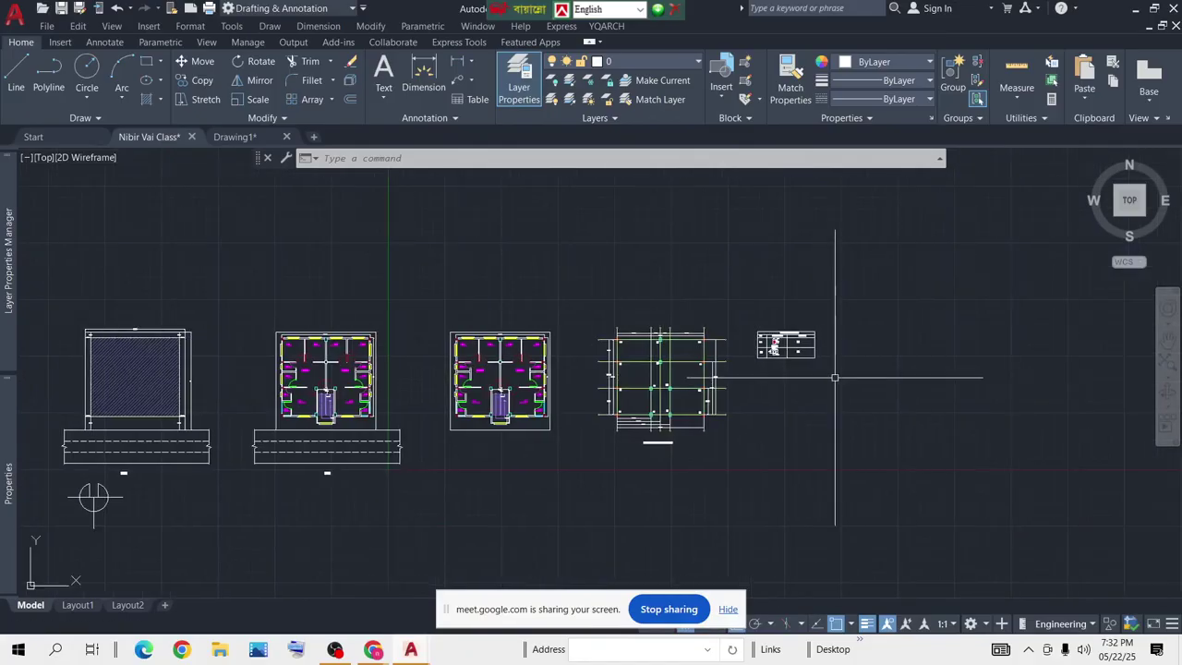
{"action": "scroll", "coordinate": [746, 378], "scroll_direction": "up", "scroll_amount": 3}
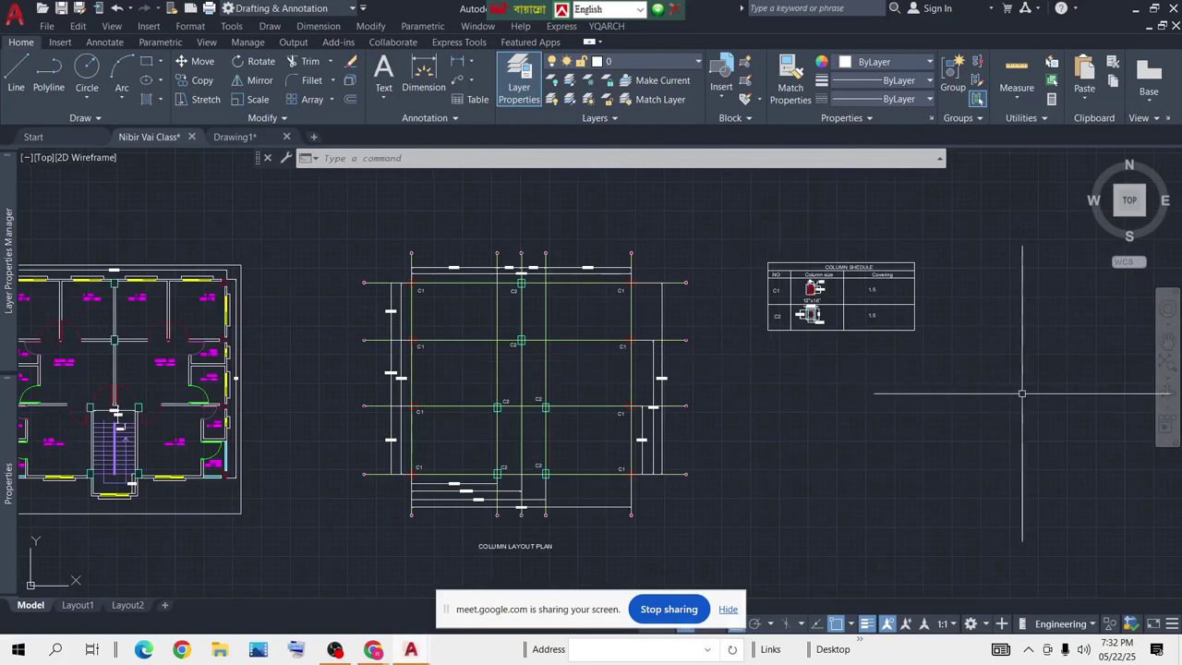
{"action": "scroll", "coordinate": [923, 360], "scroll_direction": "down", "scroll_amount": 2}
{"action": "scroll", "coordinate": [399, 327], "scroll_direction": "up", "scroll_amount": 2}
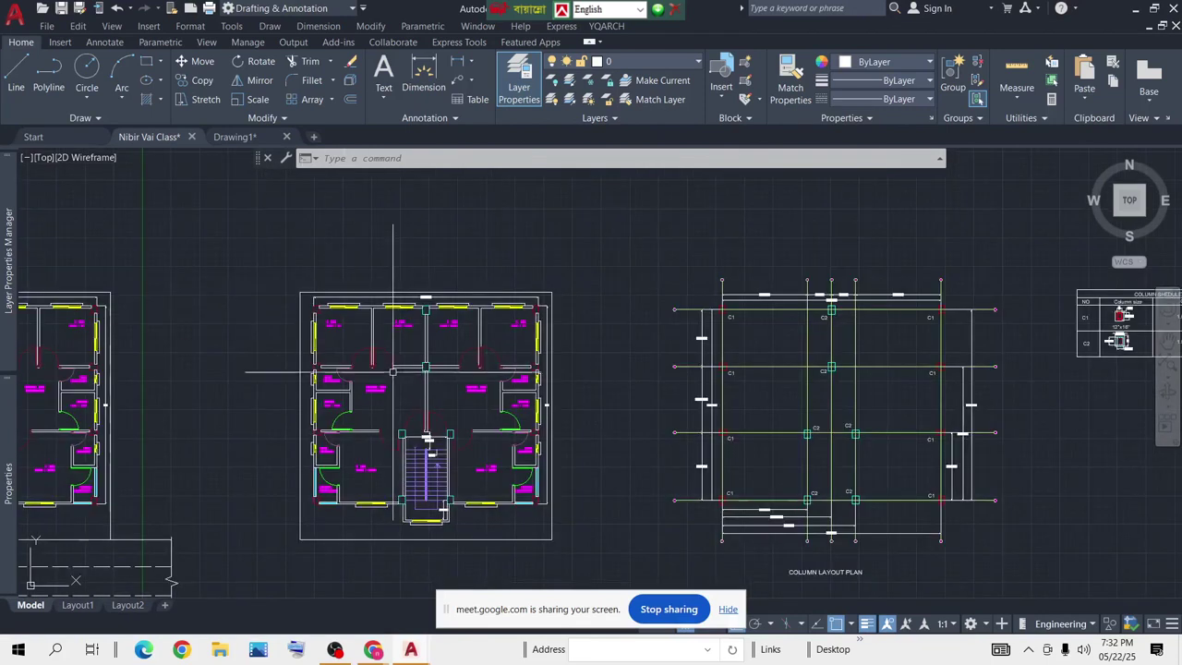
{"action": "scroll", "coordinate": [397, 340], "scroll_direction": "up", "scroll_amount": 2}
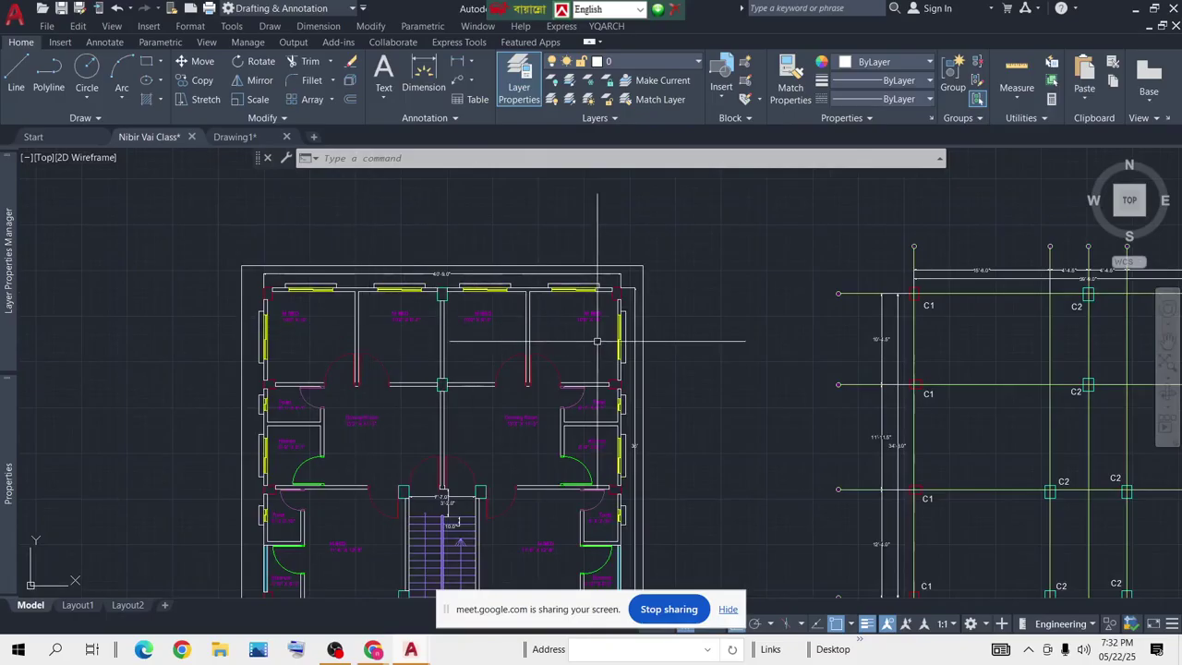
{"action": "scroll", "coordinate": [730, 312], "scroll_direction": "down", "scroll_amount": 2}
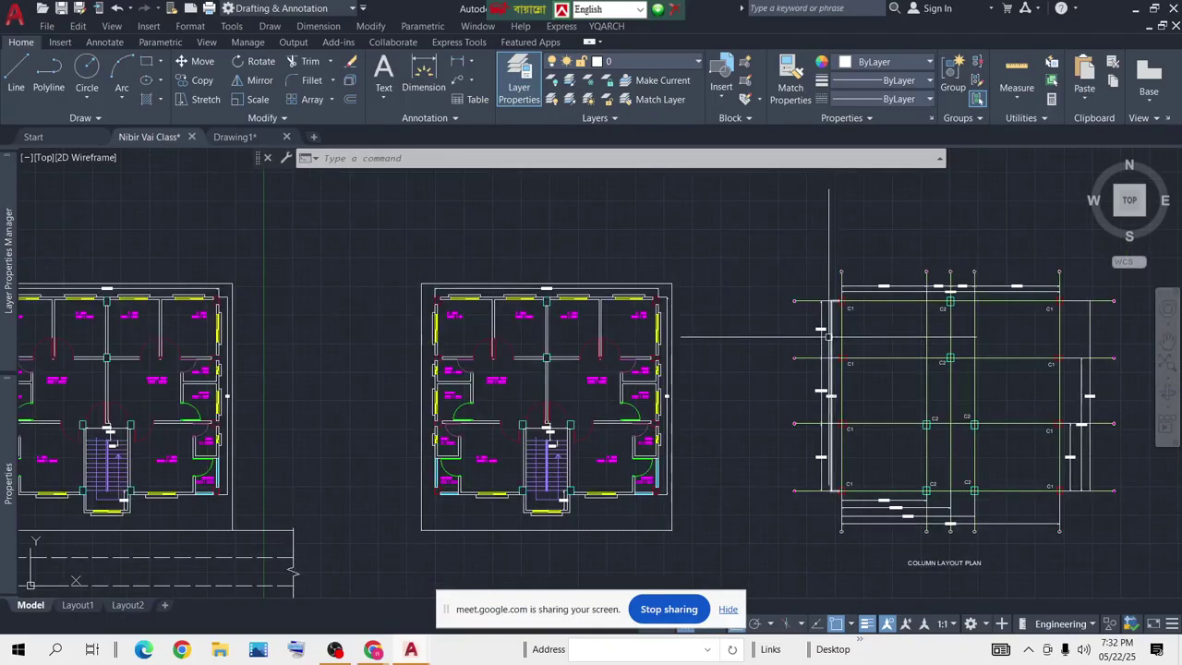
{"action": "scroll", "coordinate": [828, 337], "scroll_direction": "down", "scroll_amount": 1}
{"action": "scroll", "coordinate": [792, 324], "scroll_direction": "up", "scroll_amount": 1}
{"action": "scroll", "coordinate": [591, 305], "scroll_direction": "up", "scroll_amount": 3}
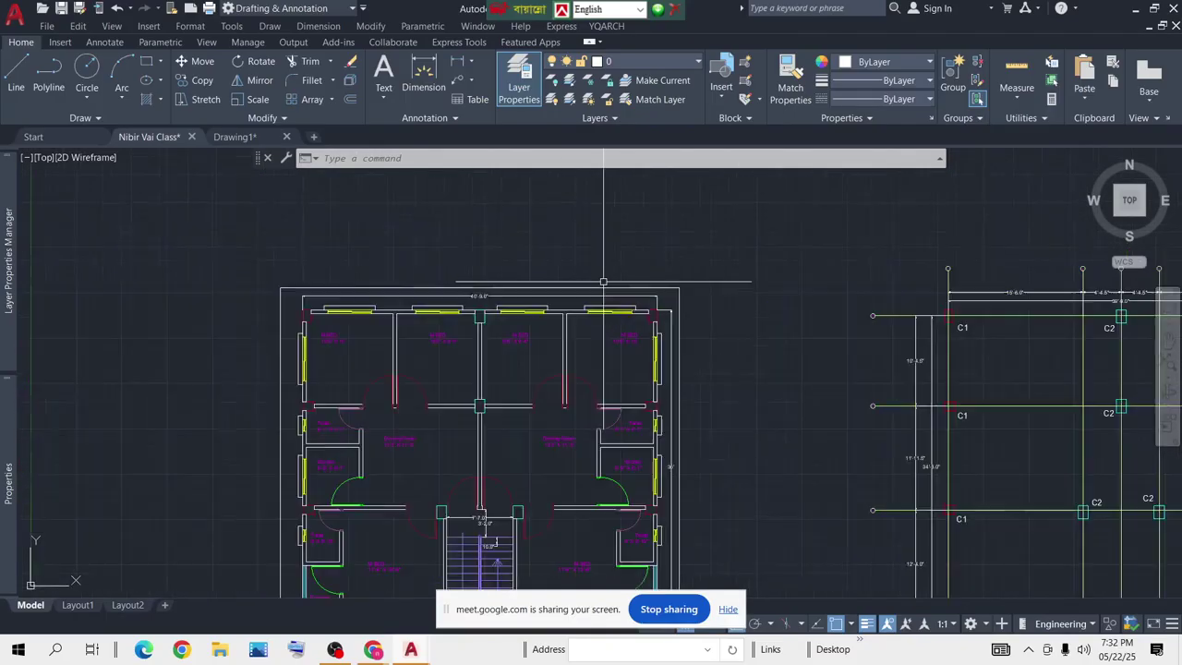
{"action": "scroll", "coordinate": [475, 290], "scroll_direction": "up", "scroll_amount": 2}
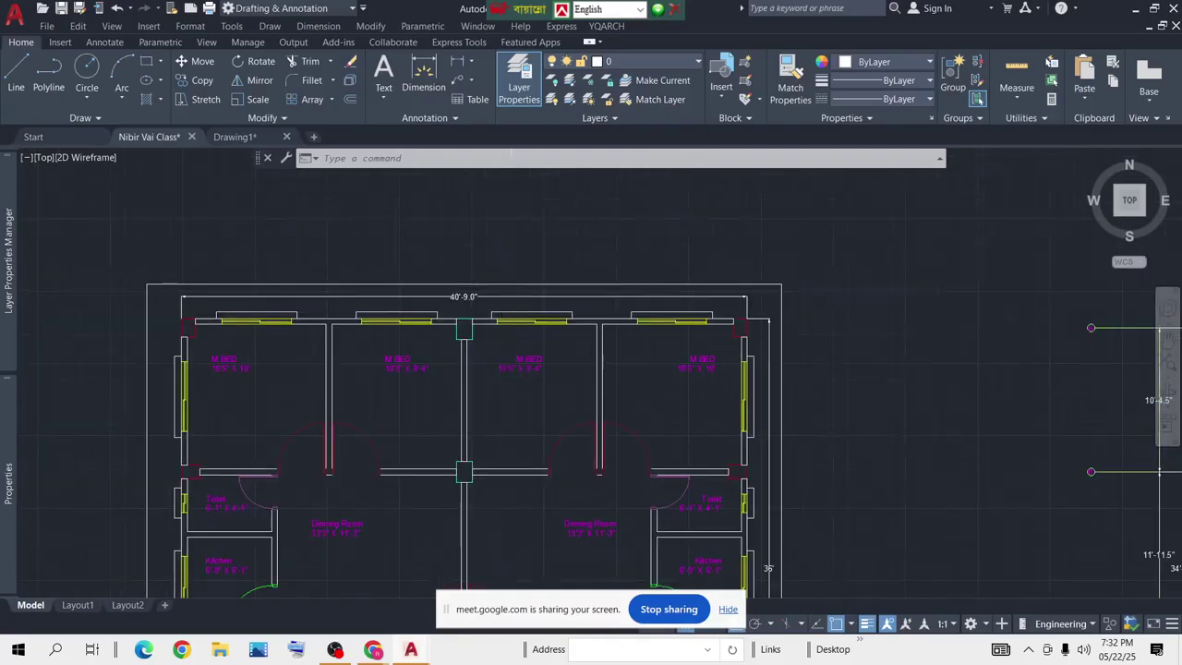
{"action": "scroll", "coordinate": [730, 343], "scroll_direction": "down", "scroll_amount": 5}
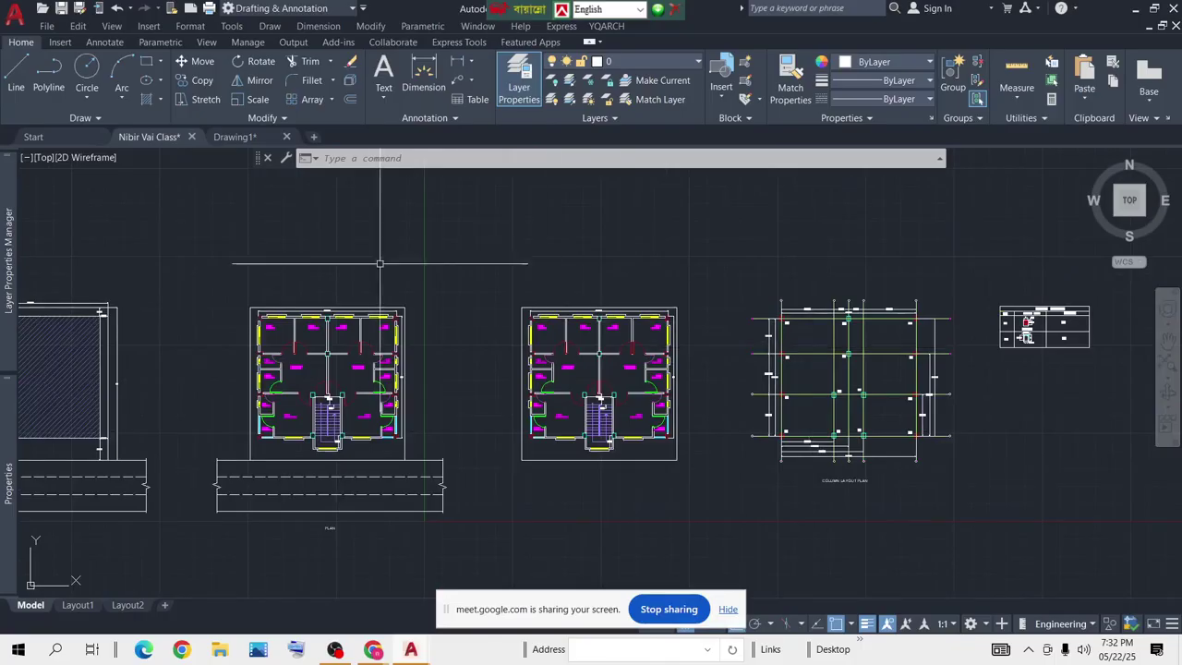
Examine the rooms, staircase and column positions in the floor plan next to the column layout plan
{"action": "scroll", "coordinate": [578, 339], "scroll_direction": "up", "scroll_amount": 4}
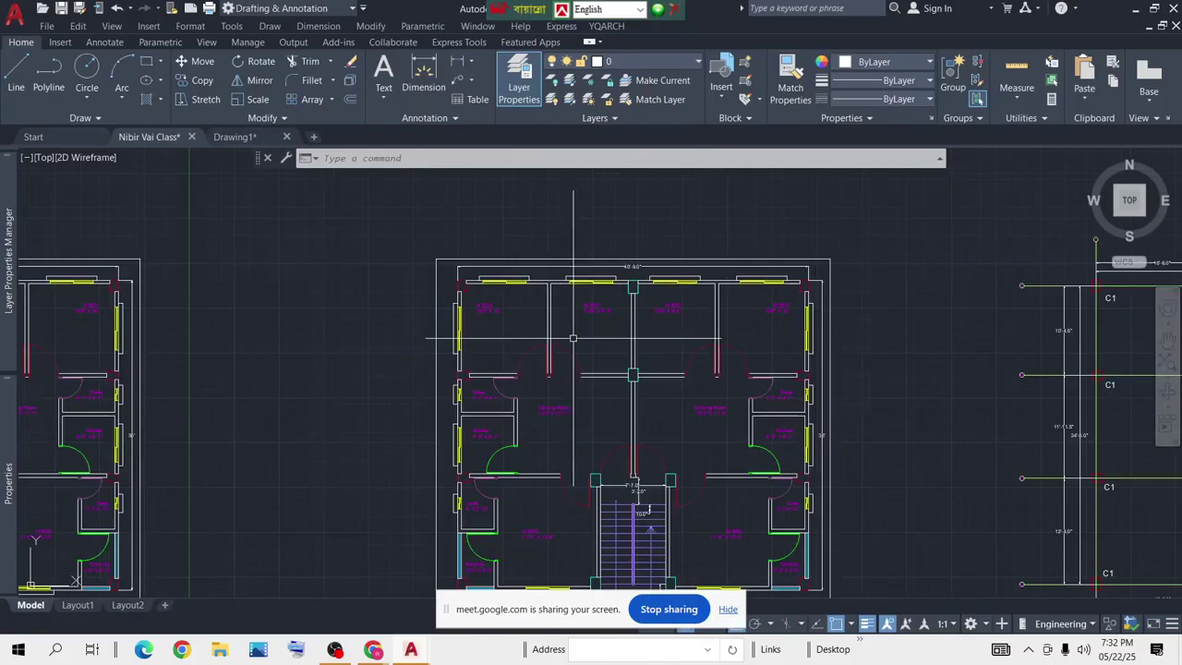
{"action": "middle_click_drag", "start_coordinate": [847, 408], "coordinate": [703, 356]}
{"action": "scroll", "coordinate": [707, 356], "scroll_direction": "down", "scroll_amount": 4}
{"action": "scroll", "coordinate": [884, 318], "scroll_direction": "up", "scroll_amount": 4}
{"action": "scroll", "coordinate": [933, 343], "scroll_direction": "down", "scroll_amount": 3}
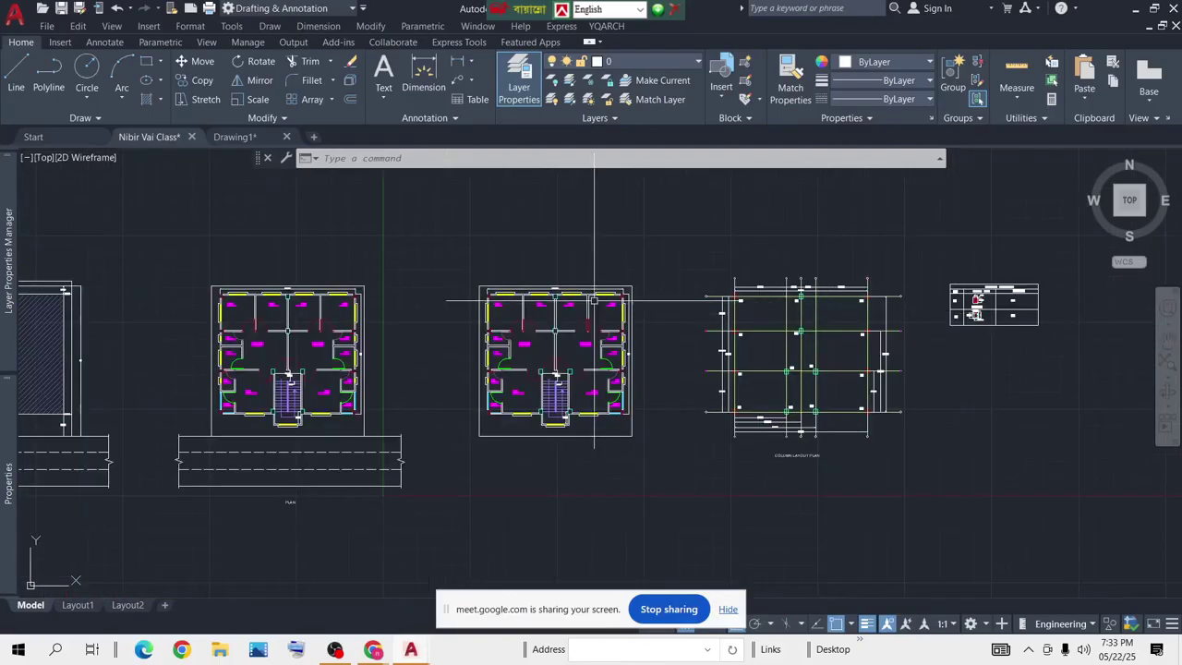
{"action": "scroll", "coordinate": [573, 287], "scroll_direction": "up", "scroll_amount": 4}
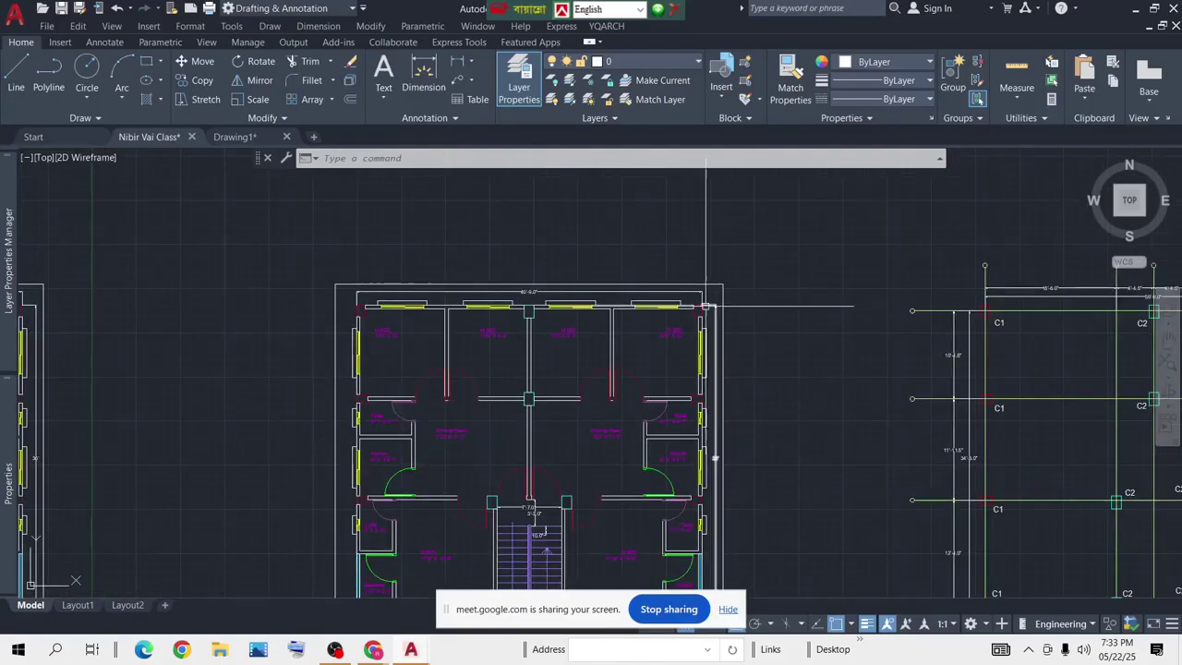
{"action": "scroll", "coordinate": [636, 246], "scroll_direction": "down", "scroll_amount": 3}
{"action": "scroll", "coordinate": [627, 255], "scroll_direction": "up", "scroll_amount": 4}
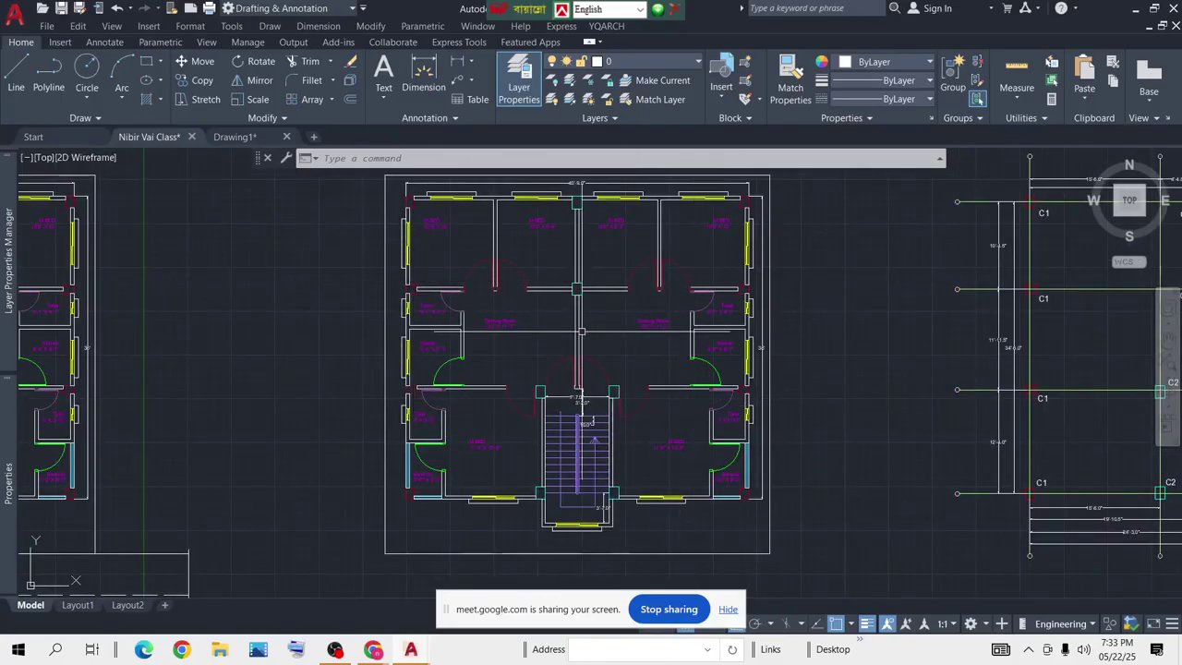
{"action": "scroll", "coordinate": [585, 424], "scroll_direction": "up", "scroll_amount": 2}
{"action": "scroll", "coordinate": [586, 443], "scroll_direction": "down", "scroll_amount": 1}
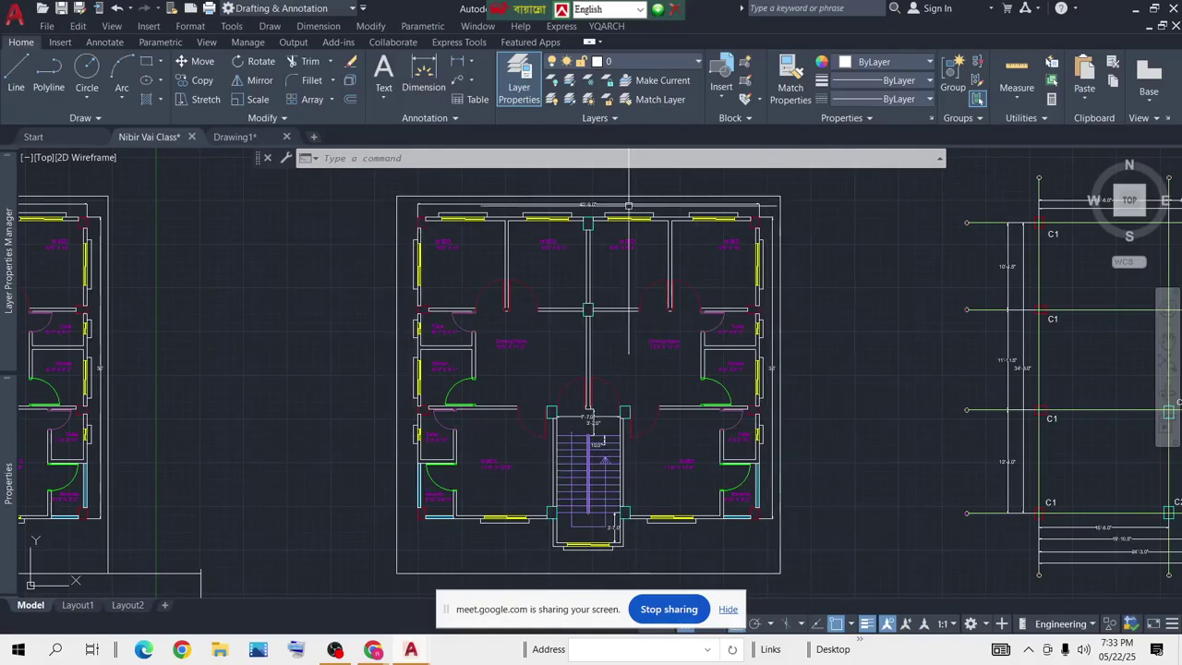
{"action": "scroll", "coordinate": [515, 330], "scroll_direction": "down", "scroll_amount": 4}
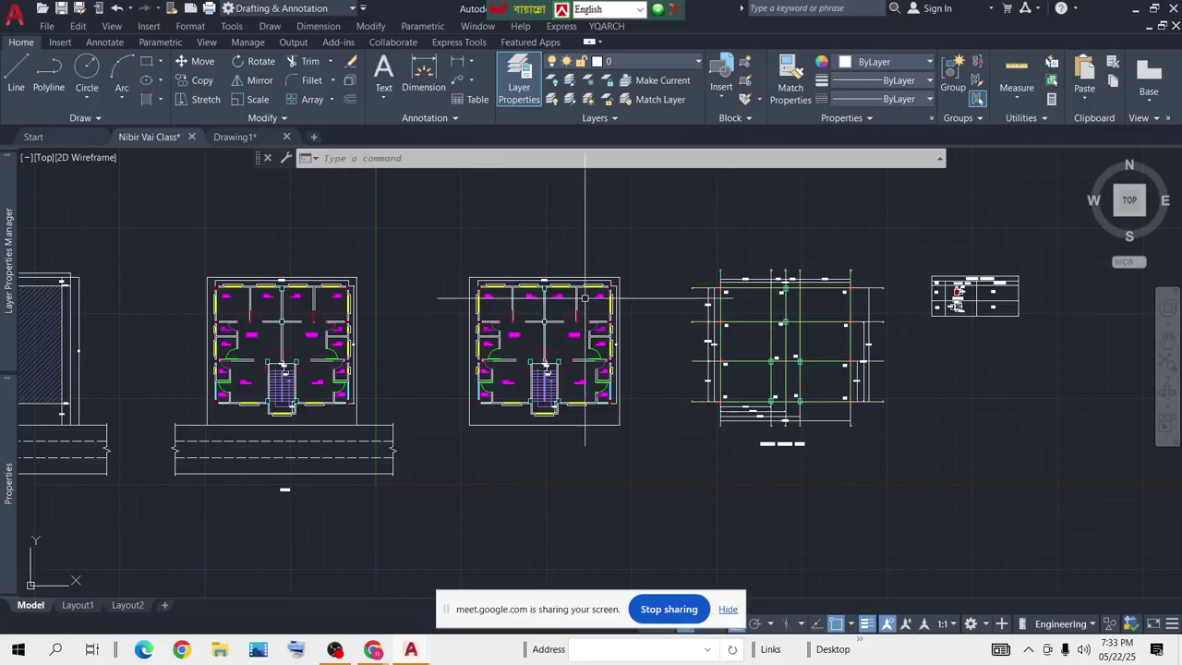
{"action": "scroll", "coordinate": [531, 360], "scroll_direction": "up", "scroll_amount": 4}
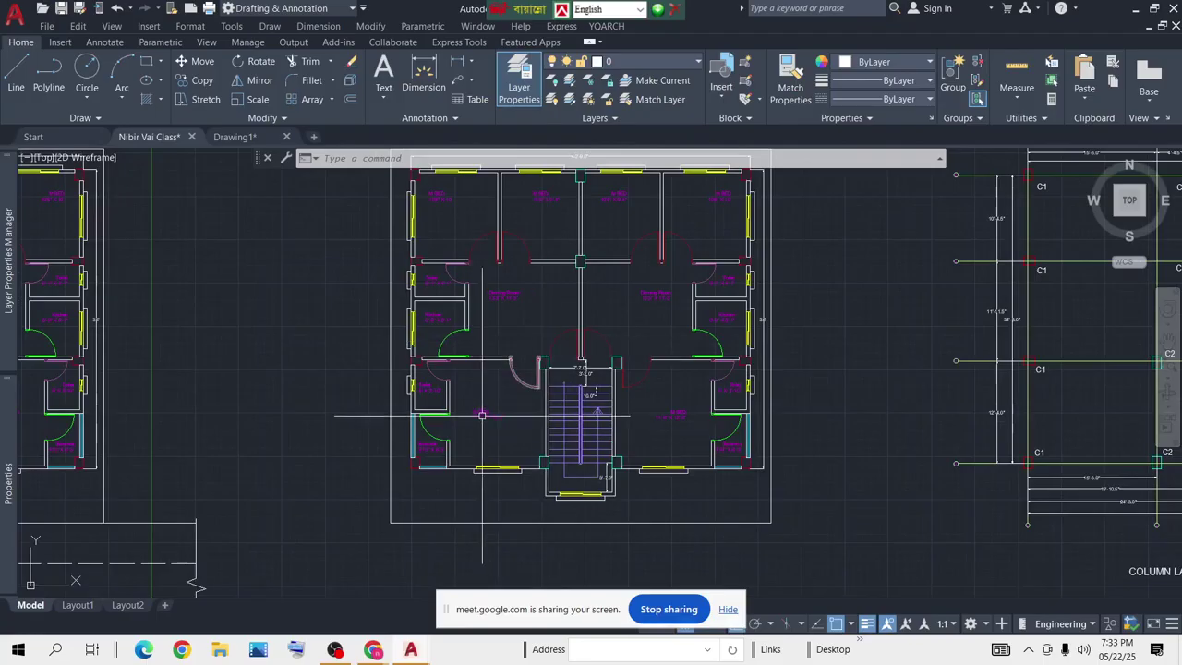
{"action": "scroll", "coordinate": [563, 398], "scroll_direction": "down", "scroll_amount": 2}
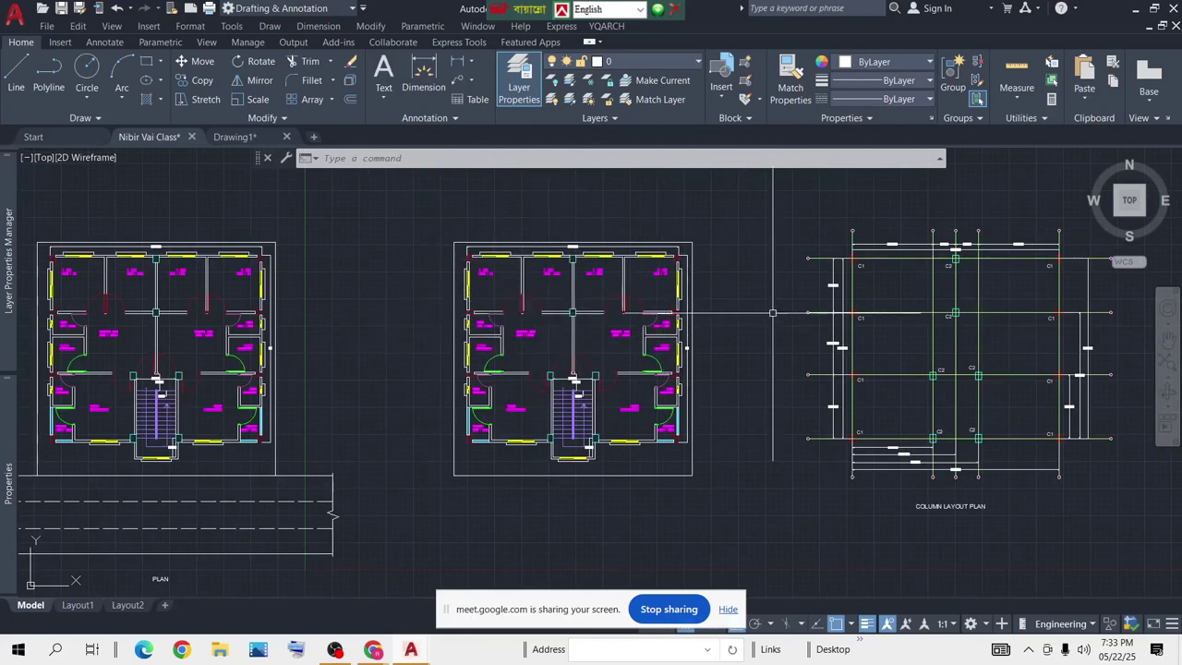
Review all the drawings together, from the site and floor plans with their titles to the column layout plan and column schedule
{"action": "middle_click_drag", "start_coordinate": [774, 306], "coordinate": [683, 311]}
{"action": "scroll", "coordinate": [739, 317], "scroll_direction": "down", "scroll_amount": 3}
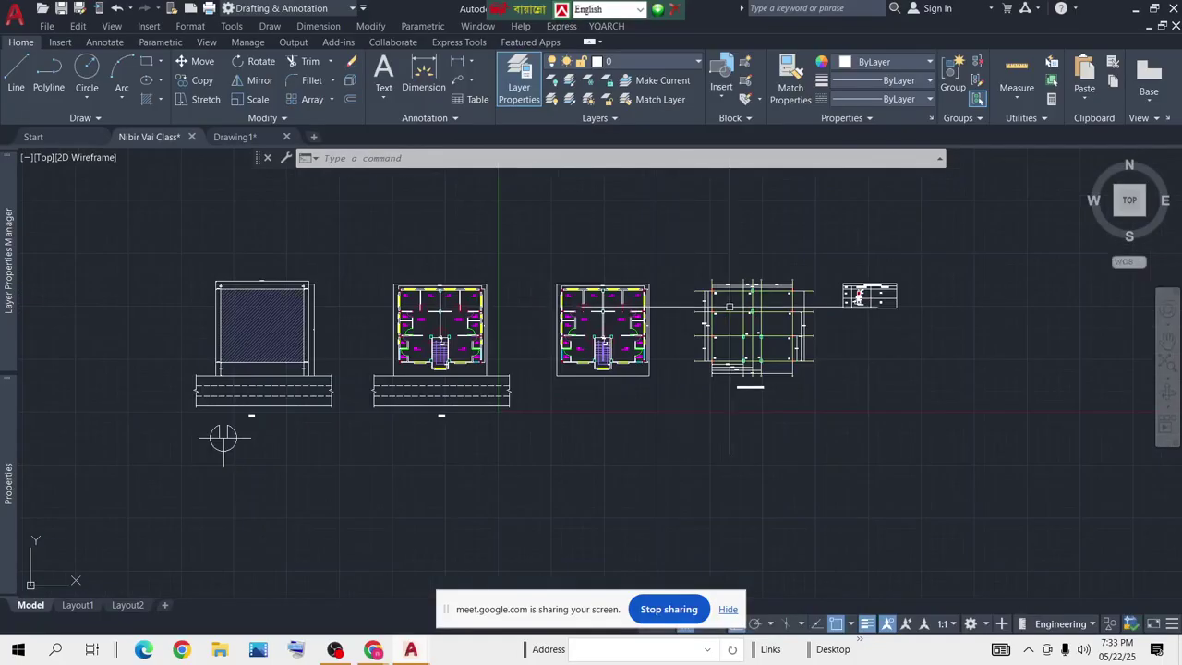
{"action": "scroll", "coordinate": [740, 303], "scroll_direction": "up", "scroll_amount": 3}
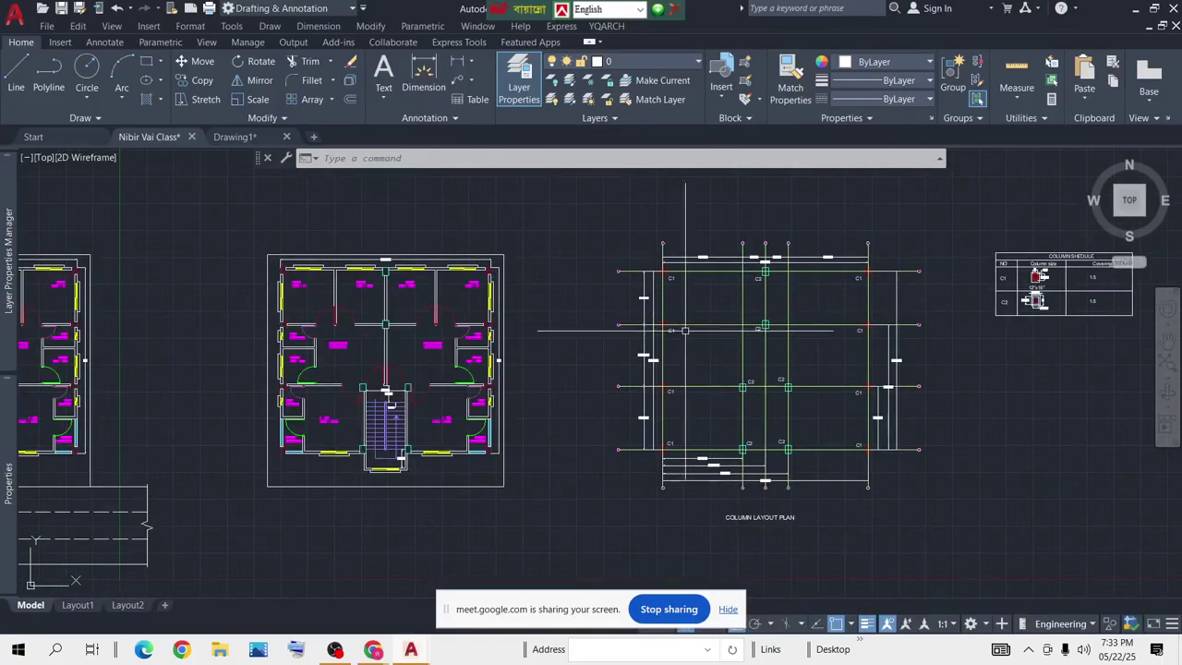
{"action": "scroll", "coordinate": [684, 330], "scroll_direction": "up", "scroll_amount": 4}
{"action": "scroll", "coordinate": [858, 348], "scroll_direction": "down", "scroll_amount": 3}
{"action": "scroll", "coordinate": [979, 430], "scroll_direction": "down", "scroll_amount": 5}
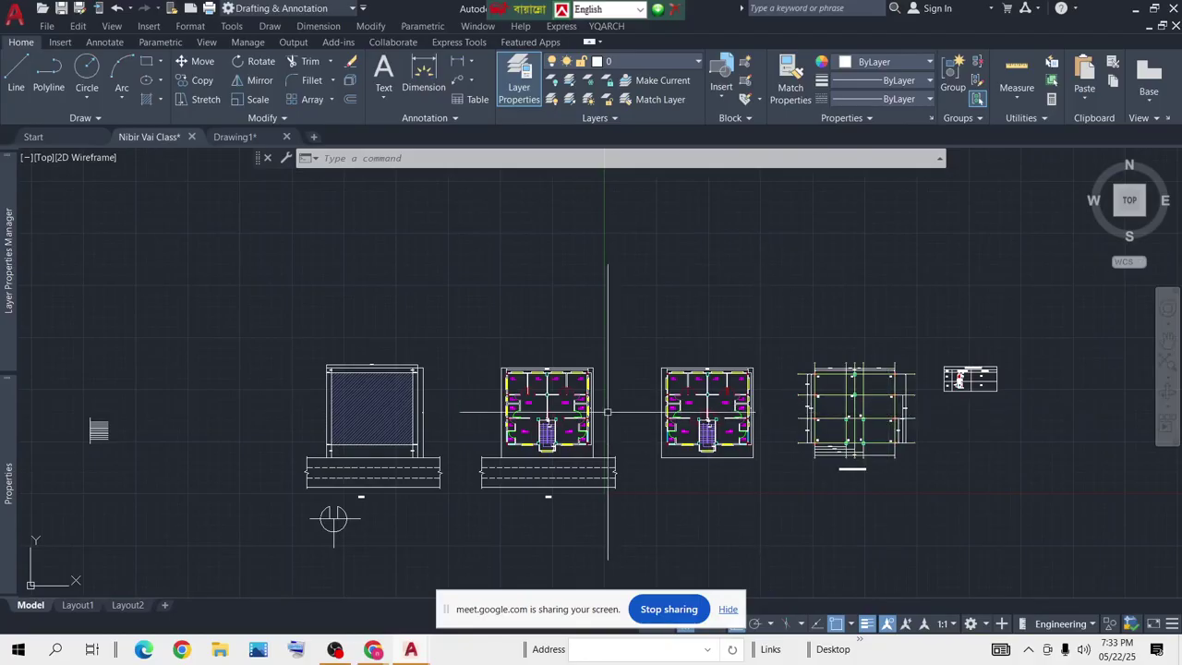
{"action": "scroll", "coordinate": [528, 397], "scroll_direction": "up", "scroll_amount": 2}
{"action": "scroll", "coordinate": [762, 416], "scroll_direction": "down", "scroll_amount": 4}
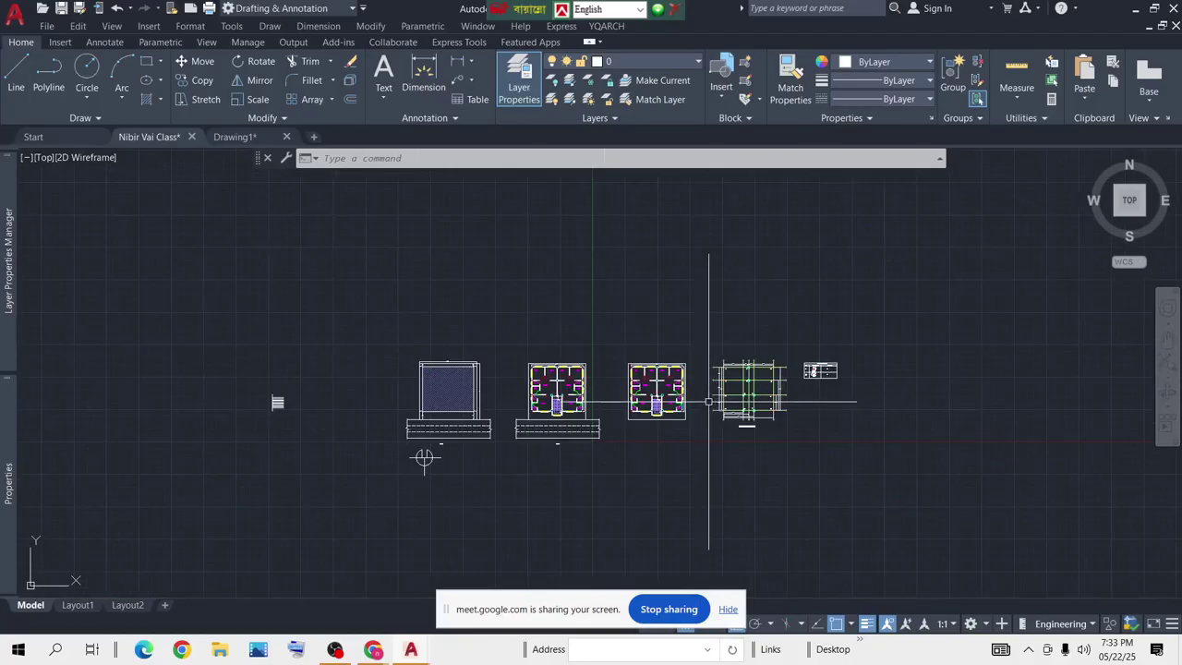
{"action": "scroll", "coordinate": [684, 393], "scroll_direction": "up", "scroll_amount": 4}
{"action": "middle_click_drag", "start_coordinate": [1062, 391], "coordinate": [877, 369]}
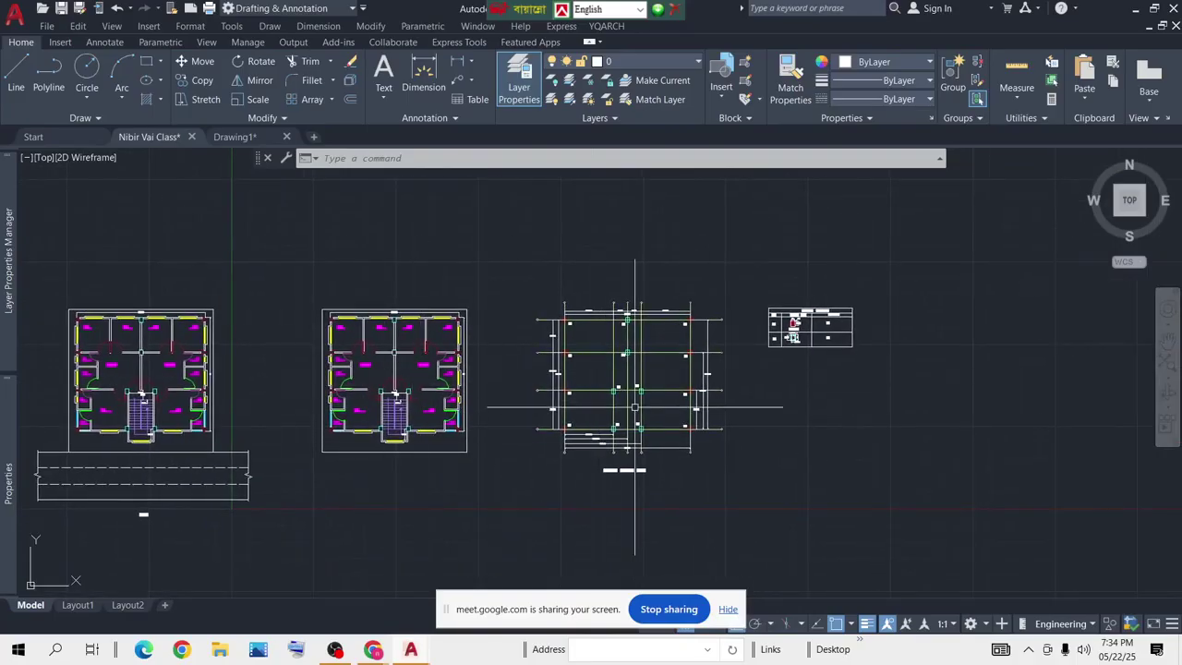
{"action": "scroll", "coordinate": [225, 489], "scroll_direction": "up", "scroll_amount": 3}
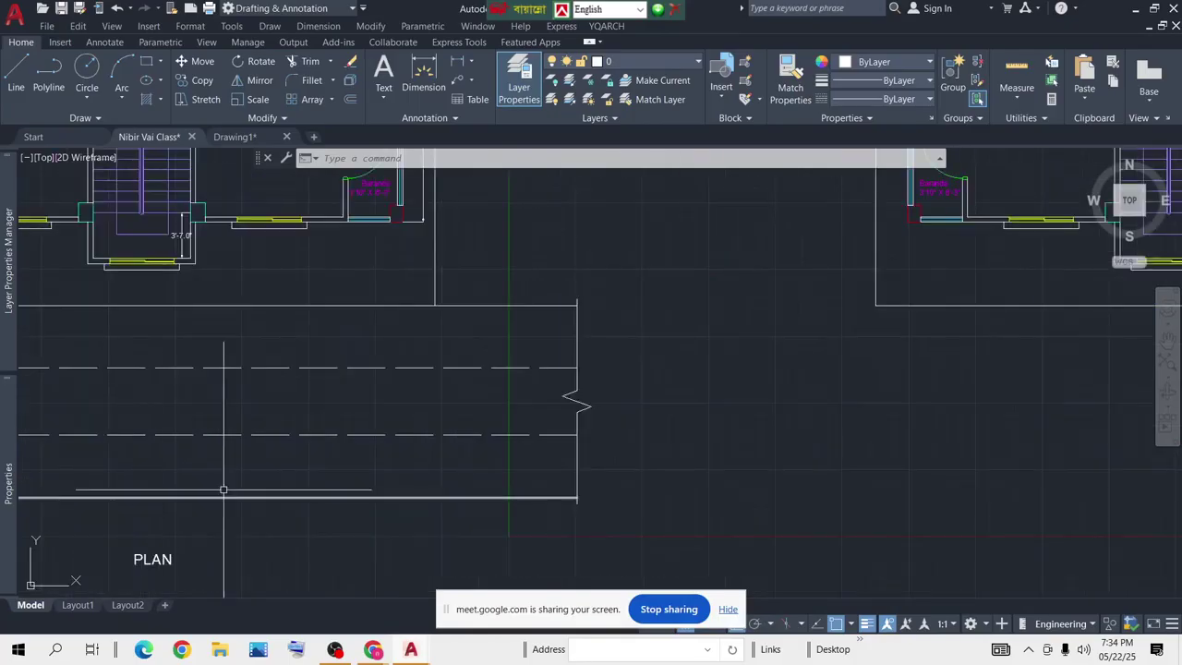
{"action": "scroll", "coordinate": [277, 457], "scroll_direction": "down", "scroll_amount": 3}
{"action": "middle_click_drag", "start_coordinate": [1081, 332], "coordinate": [963, 335]}
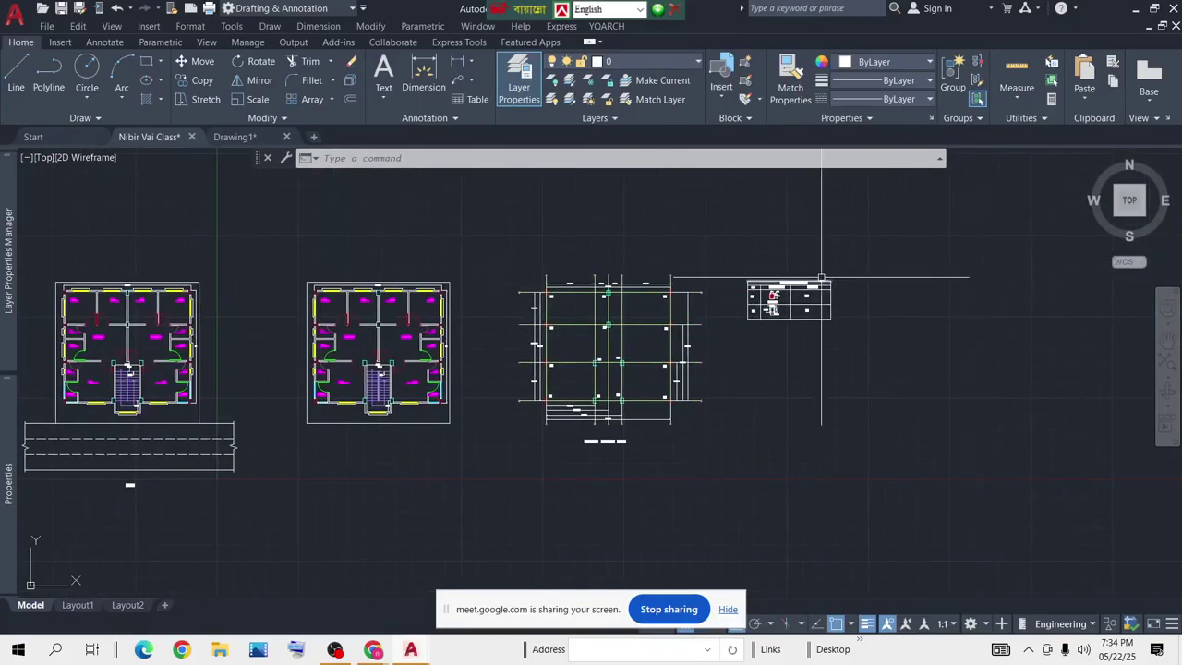
Examine the C2 column section and its dimensions in the column schedule, together with the covering values
{"action": "scroll", "coordinate": [794, 291], "scroll_direction": "up", "scroll_amount": 5}
{"action": "scroll", "coordinate": [774, 299], "scroll_direction": "up", "scroll_amount": 2}
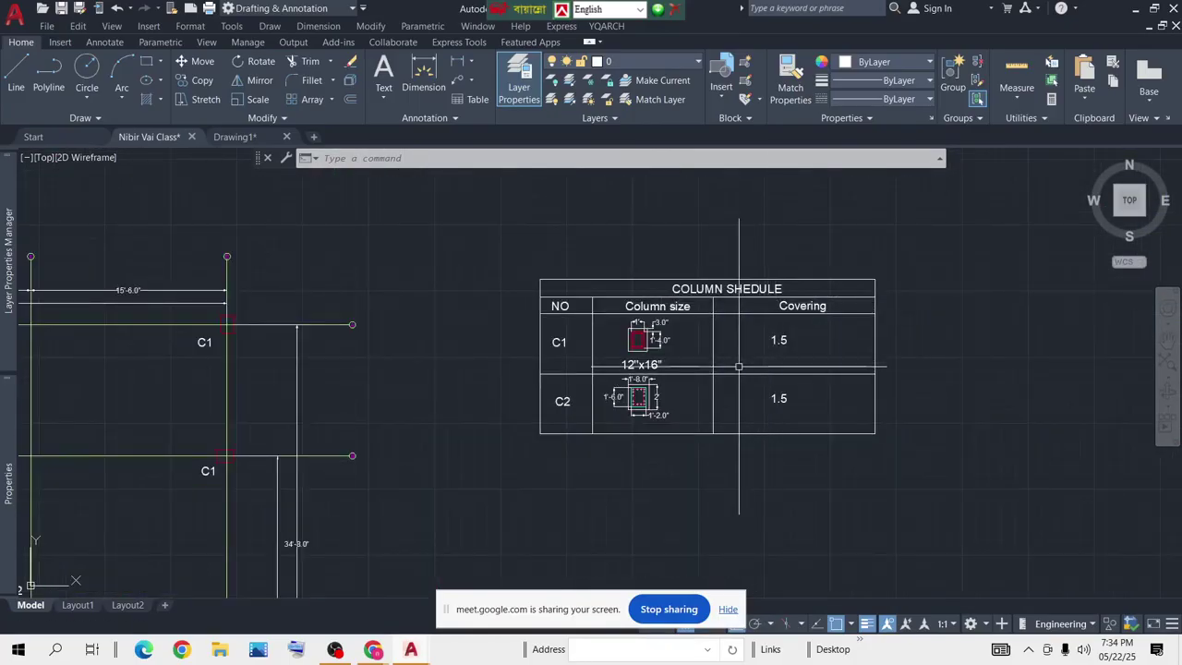
{"action": "scroll", "coordinate": [623, 391], "scroll_direction": "up", "scroll_amount": 3}
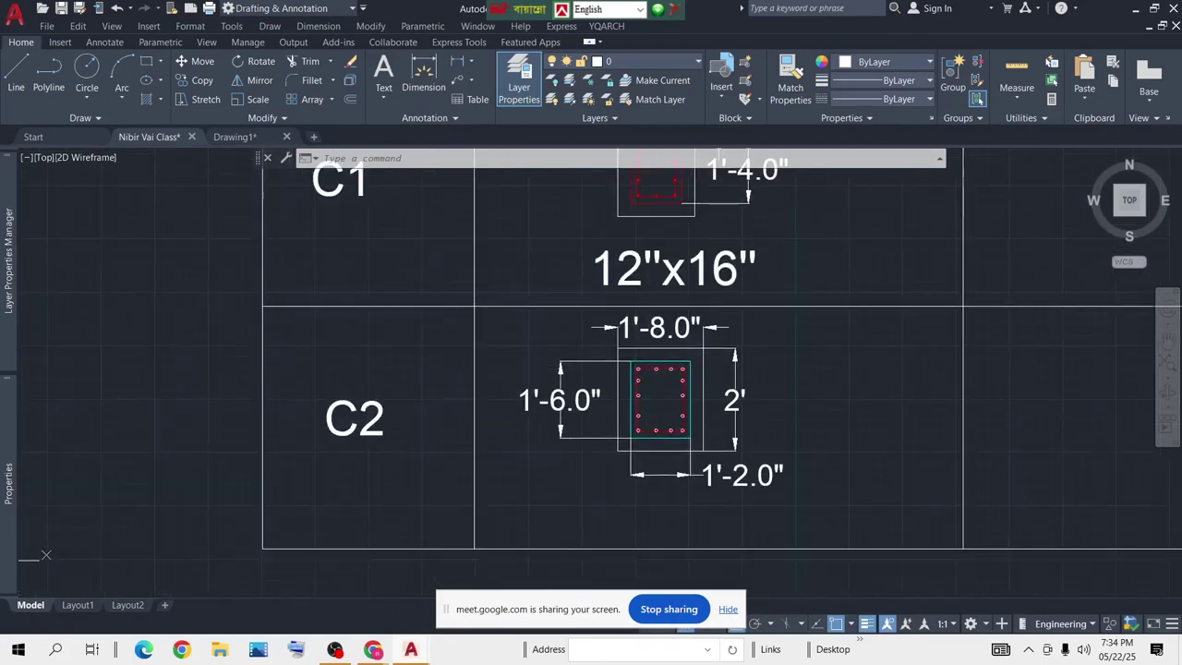
{"action": "scroll", "coordinate": [672, 367], "scroll_direction": "down", "scroll_amount": 2}
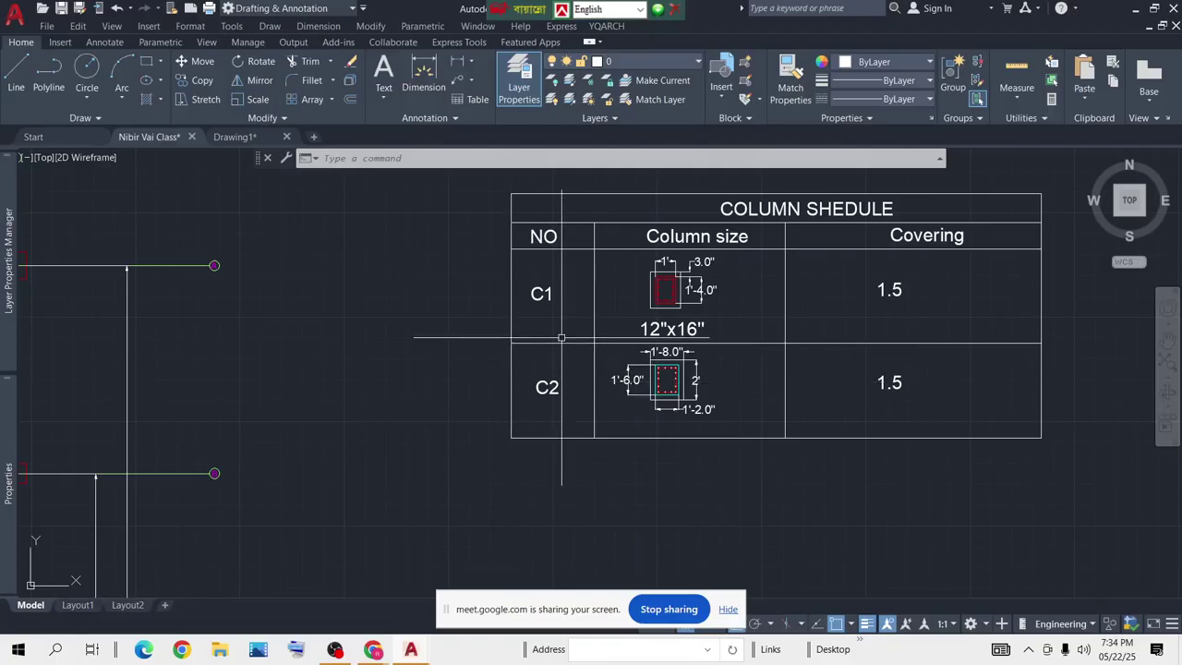
{"action": "scroll", "coordinate": [560, 325], "scroll_direction": "down", "scroll_amount": 3}
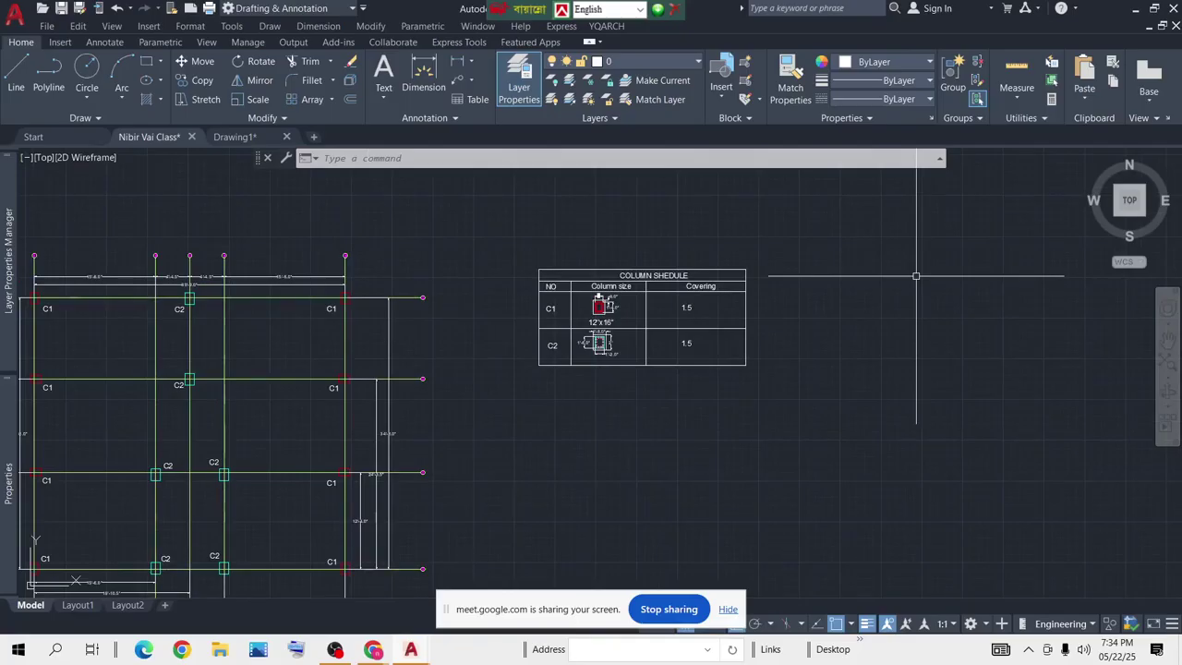
Examine the C1 and C2 column positions, grid bubbles and spacing dimensions in the column layout plan
{"action": "scroll", "coordinate": [347, 318], "scroll_direction": "up", "scroll_amount": 5}
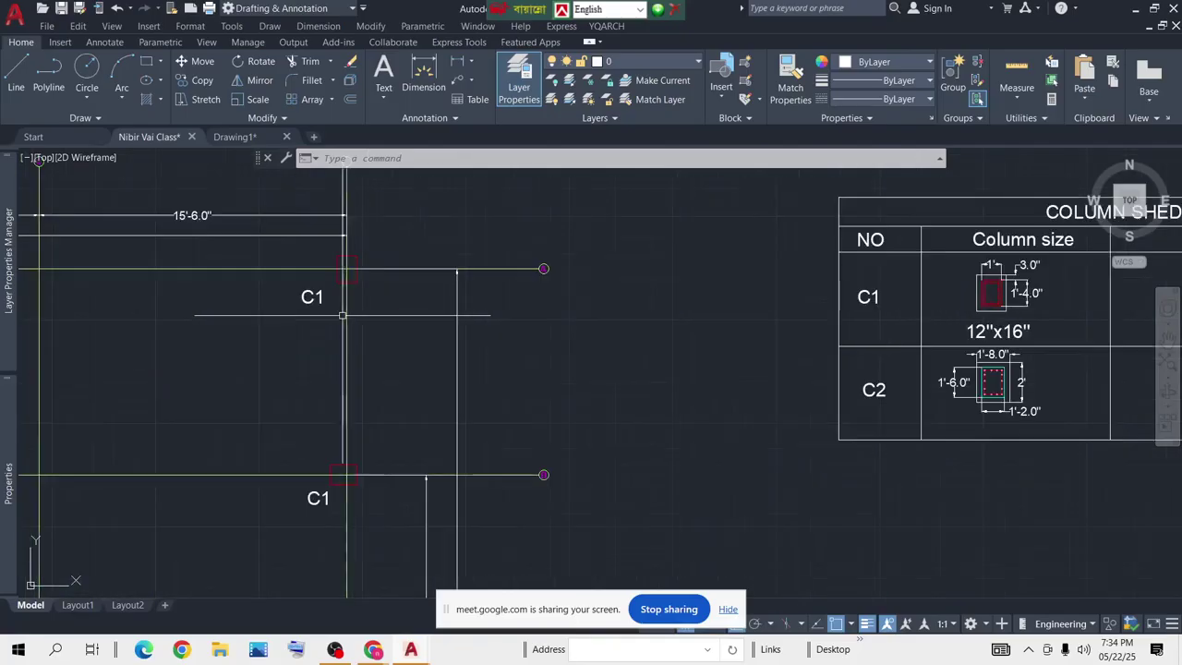
{"action": "scroll", "coordinate": [529, 271], "scroll_direction": "down", "scroll_amount": 2}
{"action": "scroll", "coordinate": [529, 271], "scroll_direction": "down", "scroll_amount": 2}
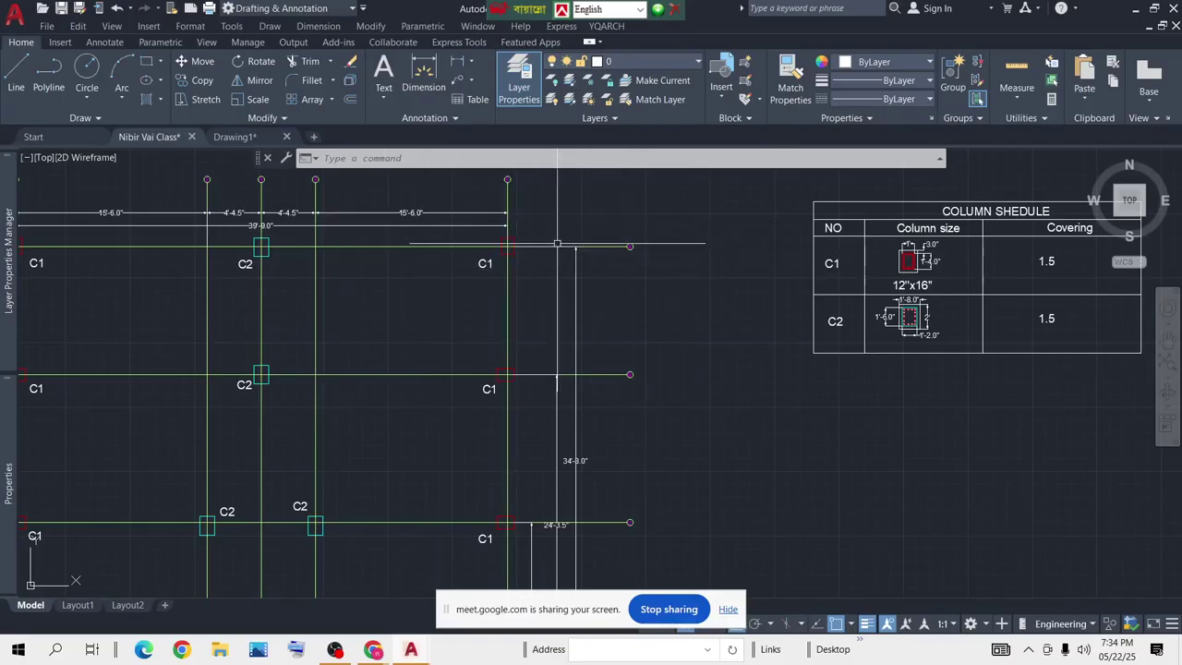
{"action": "middle_click_drag", "start_coordinate": [261, 247], "coordinate": [376, 261]}
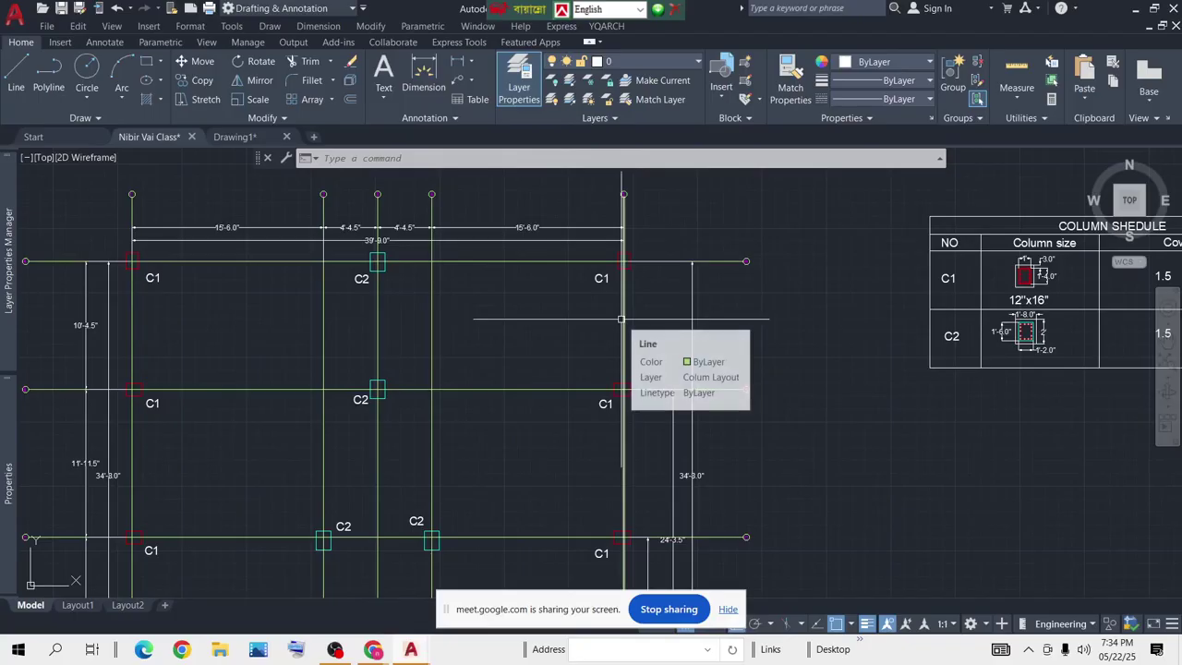
{"action": "scroll", "coordinate": [624, 261], "scroll_direction": "up", "scroll_amount": 2}
{"action": "scroll", "coordinate": [623, 262], "scroll_direction": "down", "scroll_amount": 4}
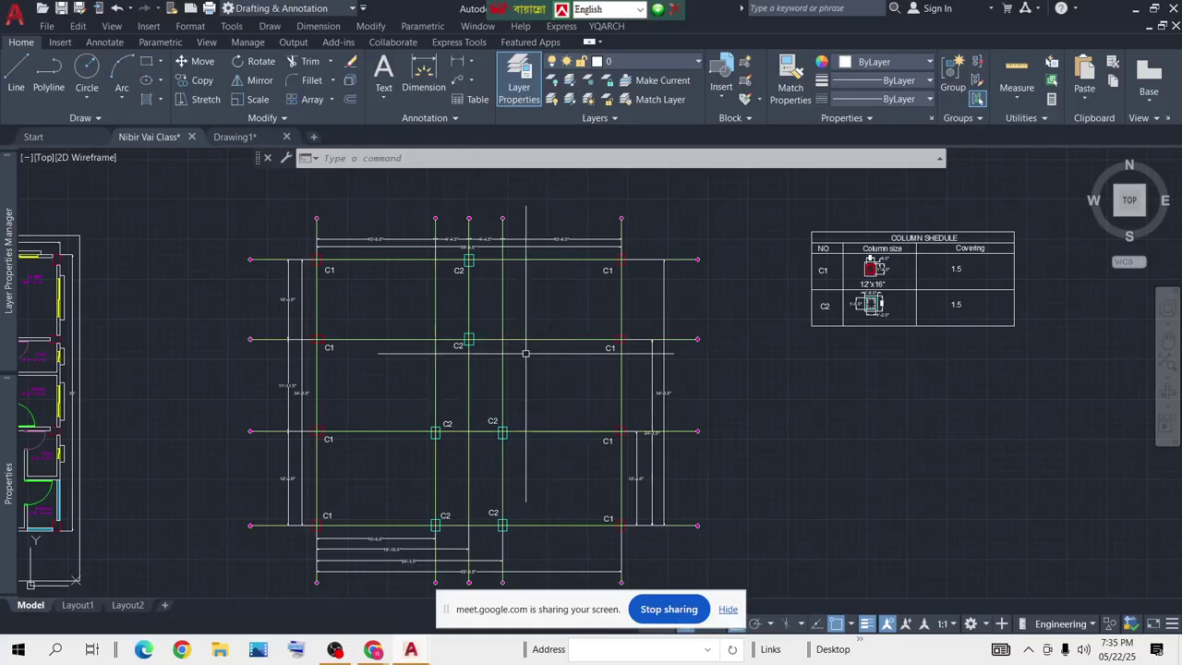
{"action": "middle_click_drag", "start_coordinate": [351, 241], "coordinate": [446, 220]}
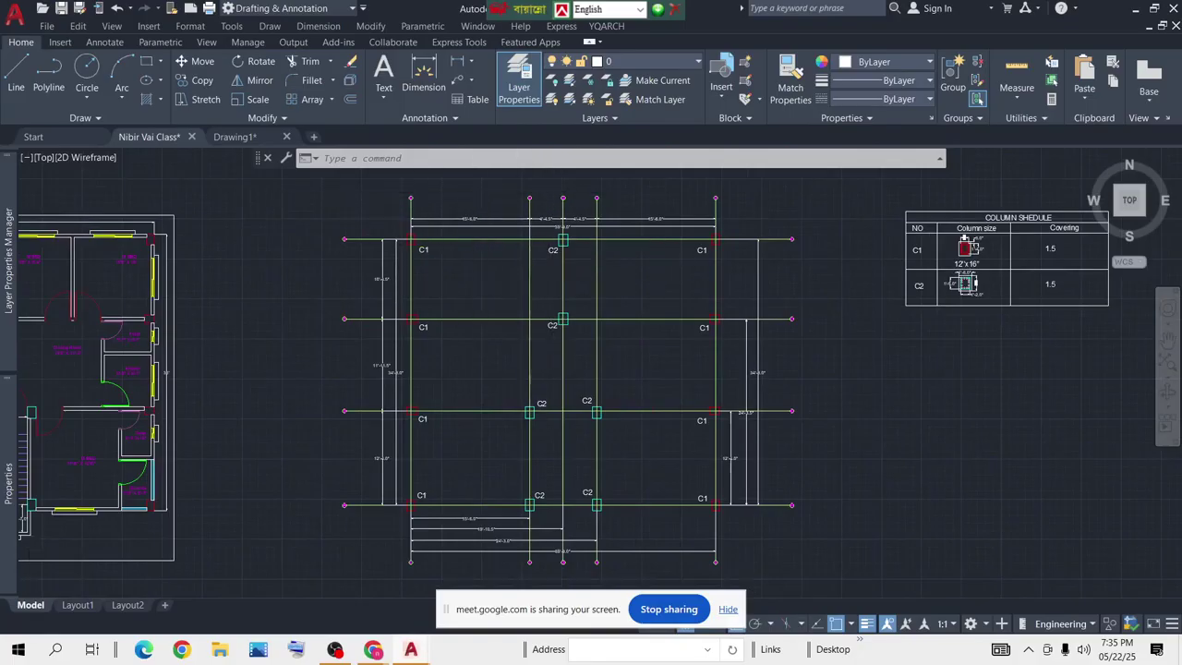
{"action": "scroll", "coordinate": [413, 197], "scroll_direction": "up", "scroll_amount": 5}
{"action": "scroll", "coordinate": [406, 205], "scroll_direction": "down", "scroll_amount": 3}
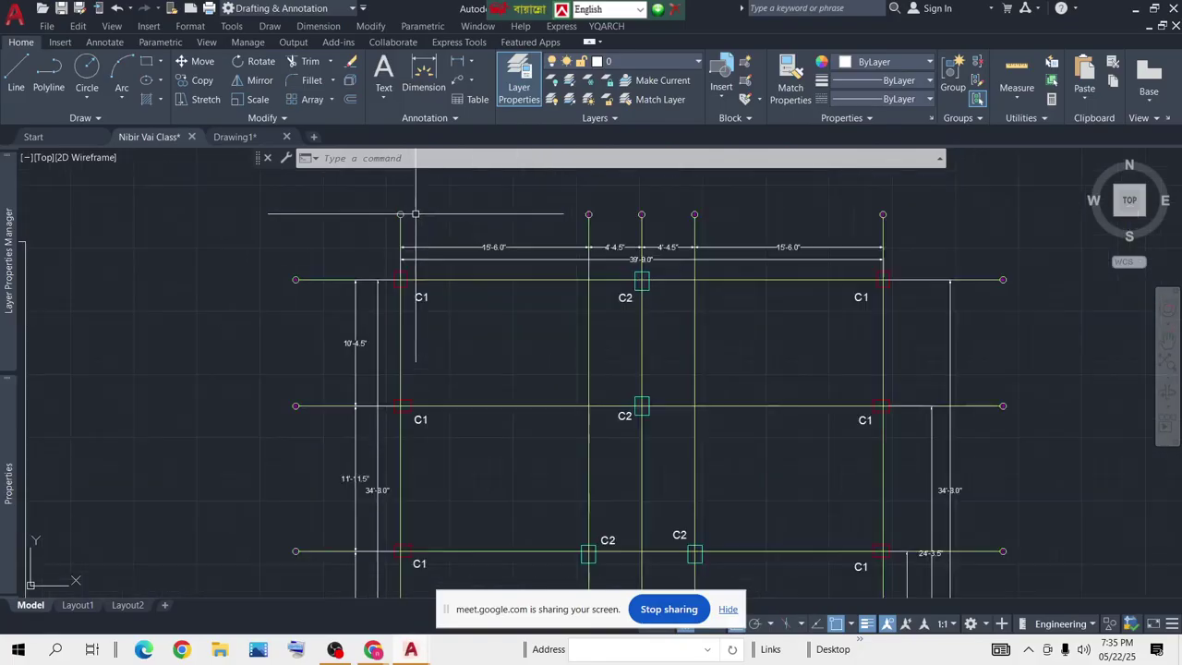
{"action": "scroll", "coordinate": [464, 219], "scroll_direction": "up", "scroll_amount": 3}
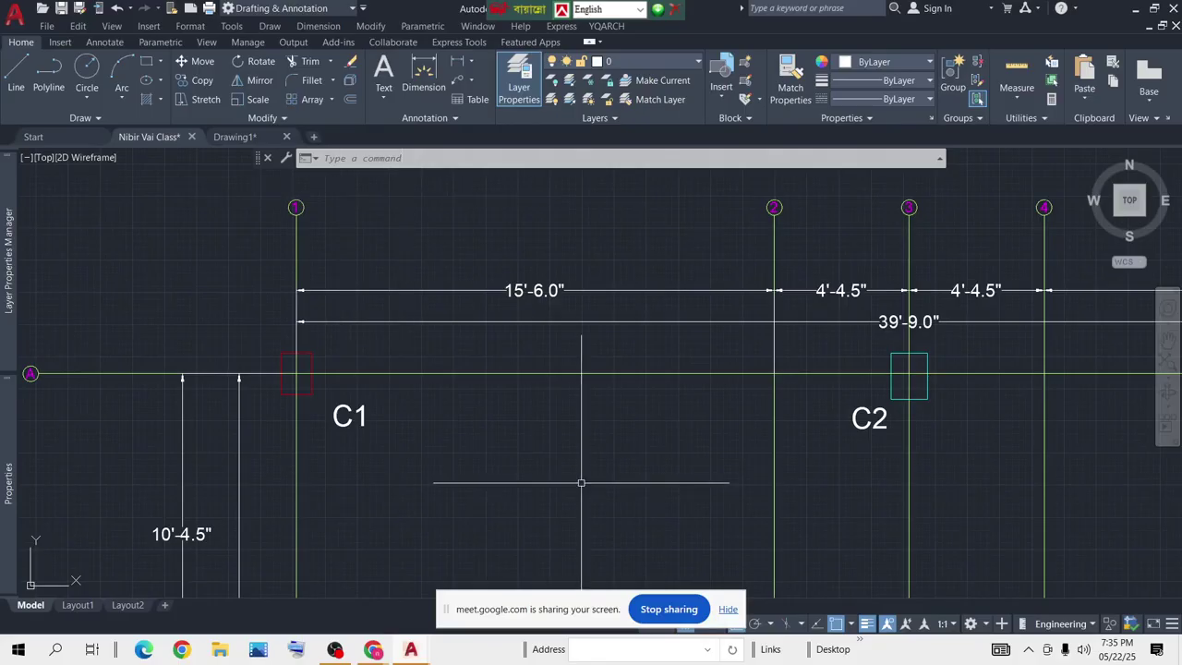
Examine the dining room label and size, and the surrounding rooms, in the floor plan beside the column layout plan
{"action": "scroll", "coordinate": [581, 480], "scroll_direction": "down", "scroll_amount": 6}
{"action": "mouse_move", "coordinate": [394, 315]}
{"action": "middle_mouse_down"}
{"action": "mouse_move", "coordinate": [395, 429]}
{"action": "mouse_move", "coordinate": [648, 293]}
{"action": "middle_mouse_up"}
{"action": "scroll", "coordinate": [453, 378], "scroll_direction": "up", "scroll_amount": 6}
{"action": "mouse_move", "coordinate": [496, 378]}
{"action": "middle_mouse_down"}
{"action": "mouse_move", "coordinate": [580, 373]}
{"action": "mouse_move", "coordinate": [624, 337]}
{"action": "middle_mouse_up"}
{"action": "scroll", "coordinate": [630, 339], "scroll_direction": "down", "scroll_amount": 4}
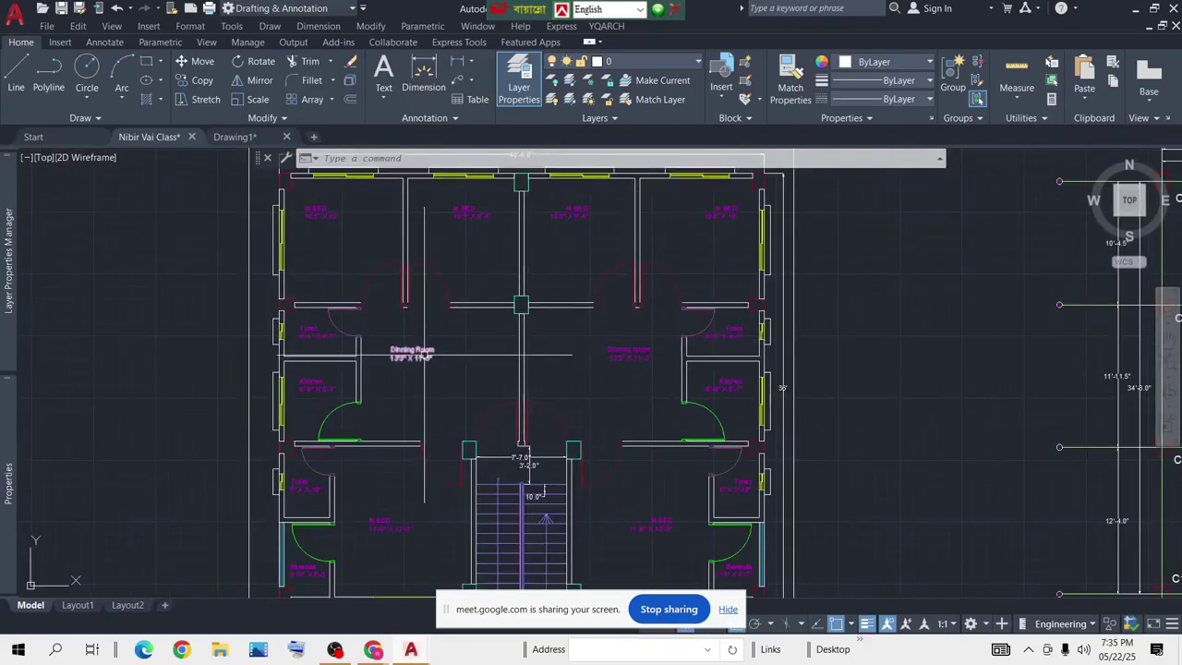
{"action": "scroll", "coordinate": [419, 352], "scroll_direction": "up", "scroll_amount": 5}
{"action": "scroll", "coordinate": [489, 350], "scroll_direction": "down", "scroll_amount": 2}
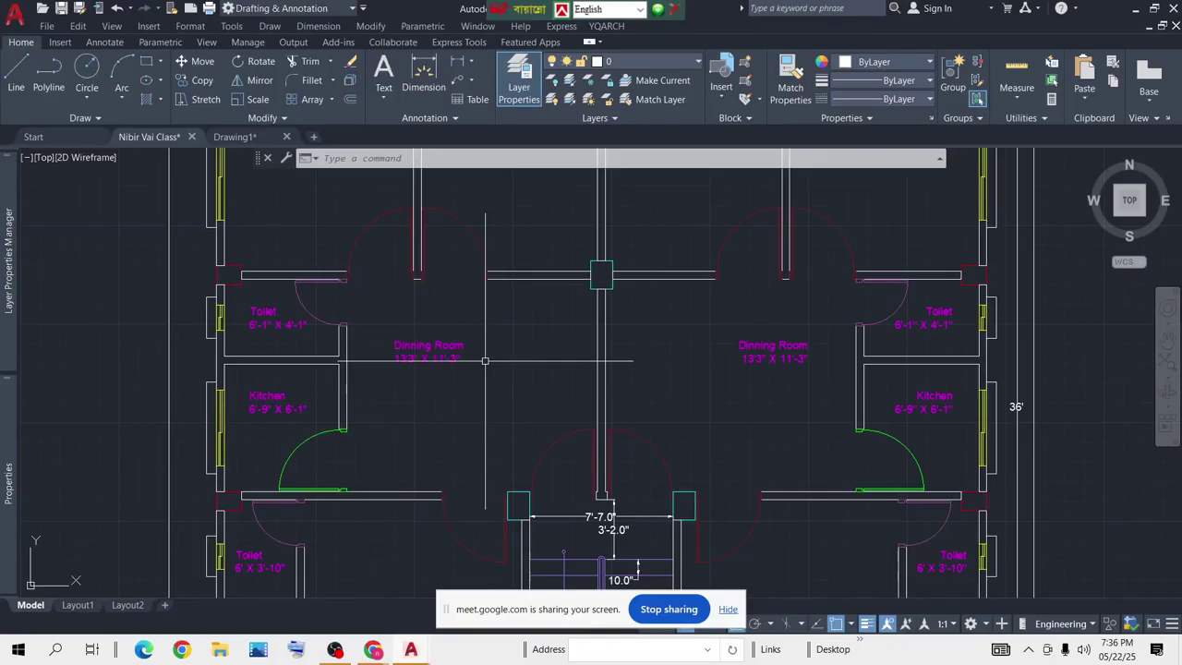
{"action": "scroll", "coordinate": [486, 359], "scroll_direction": "down", "scroll_amount": 5}
{"action": "scroll", "coordinate": [492, 360], "scroll_direction": "up", "scroll_amount": 3}
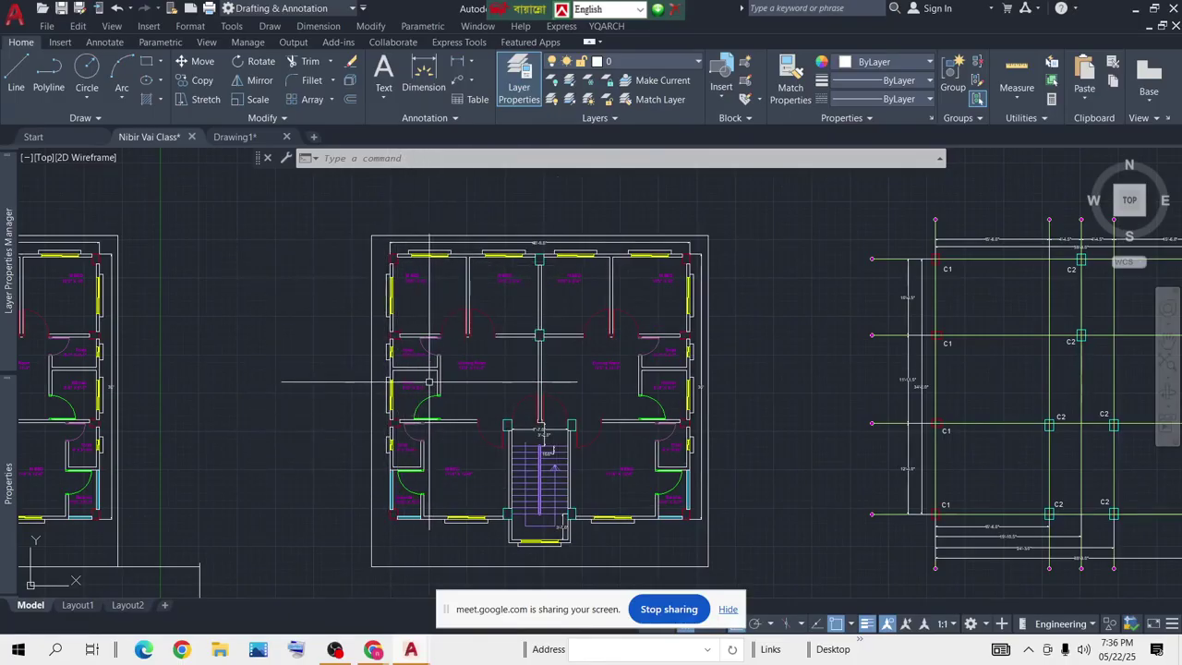
{"action": "scroll", "coordinate": [475, 379], "scroll_direction": "up", "scroll_amount": 4}
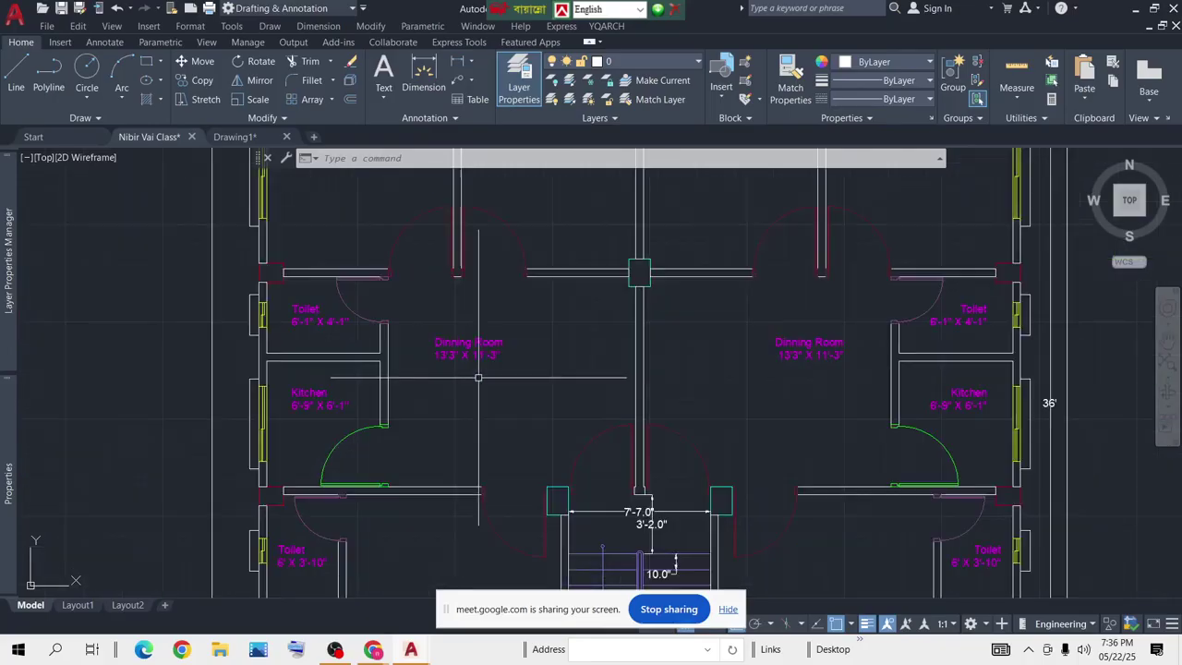
{"action": "scroll", "coordinate": [396, 355], "scroll_direction": "down", "scroll_amount": 6}
{"action": "scroll", "coordinate": [421, 363], "scroll_direction": "up", "scroll_amount": 6}
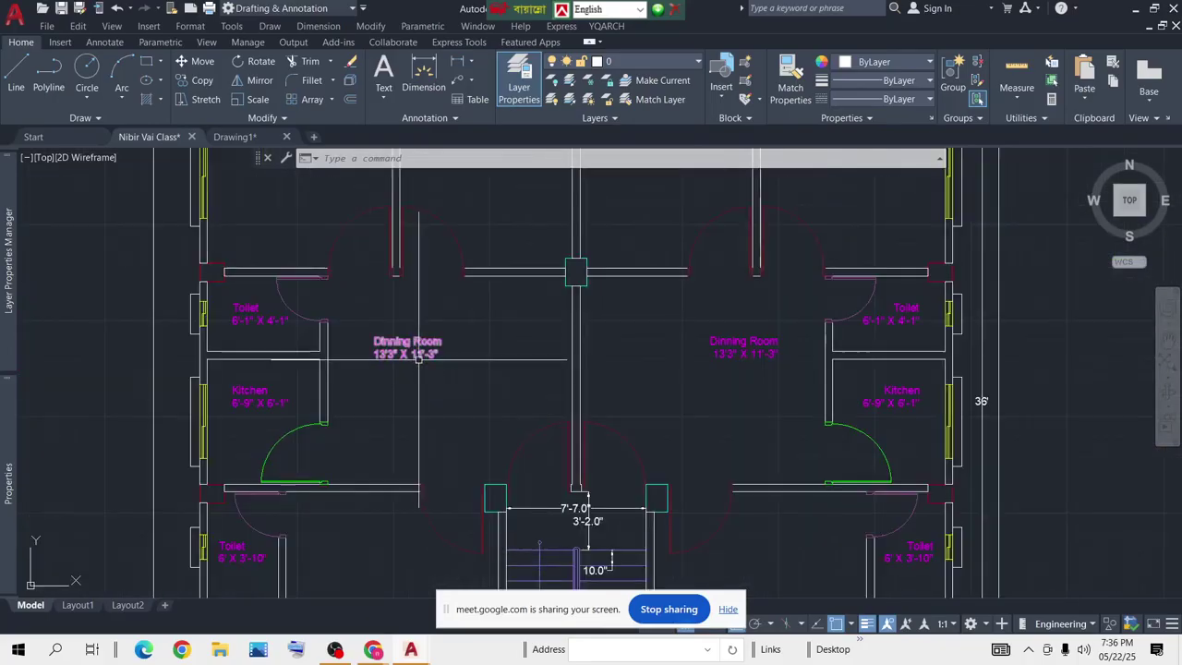
{"action": "scroll", "coordinate": [362, 364], "scroll_direction": "up", "scroll_amount": 4}
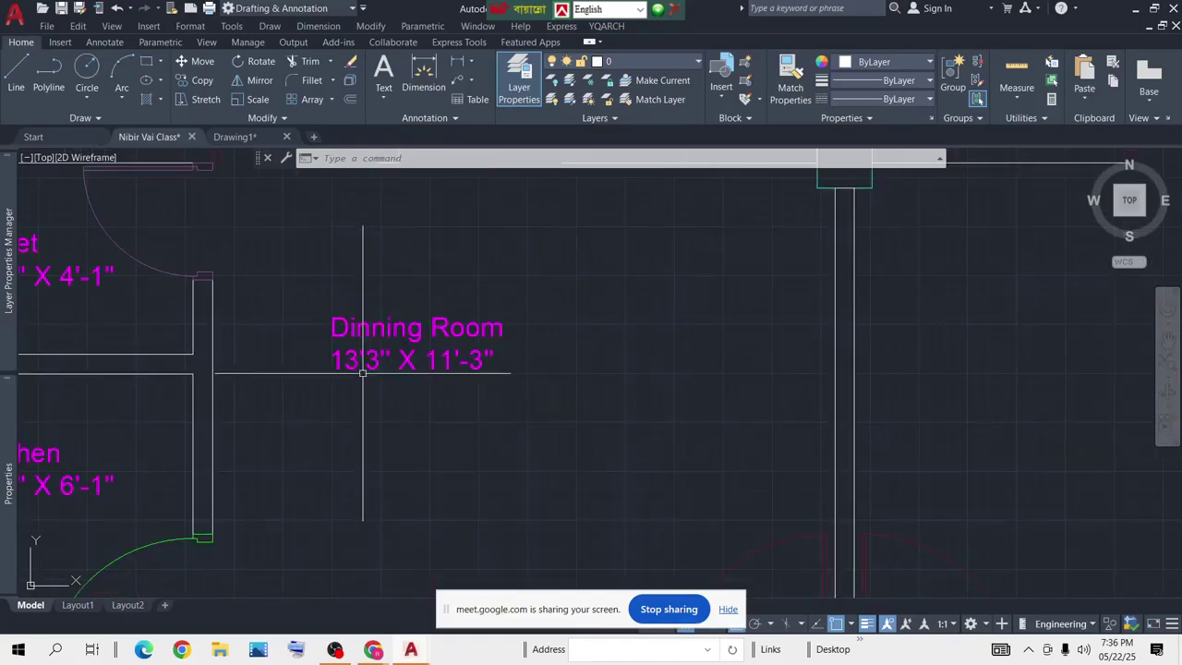
{"action": "scroll", "coordinate": [386, 364], "scroll_direction": "down", "scroll_amount": 5}
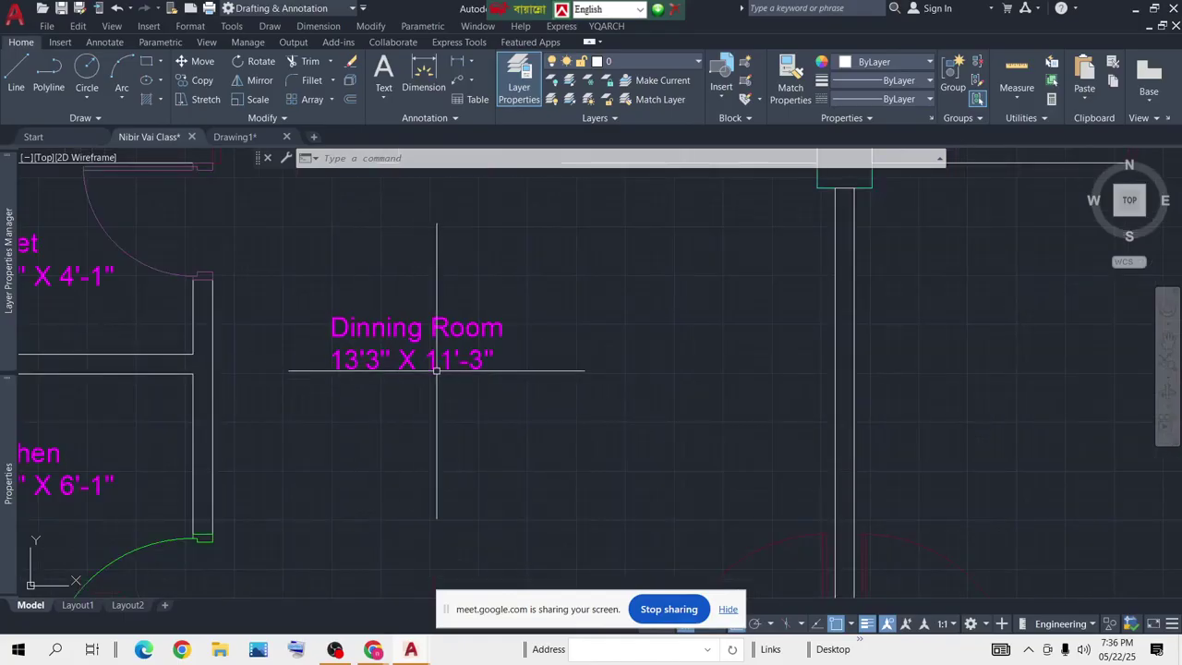
{"action": "scroll", "coordinate": [506, 383], "scroll_direction": "down", "scroll_amount": 4}
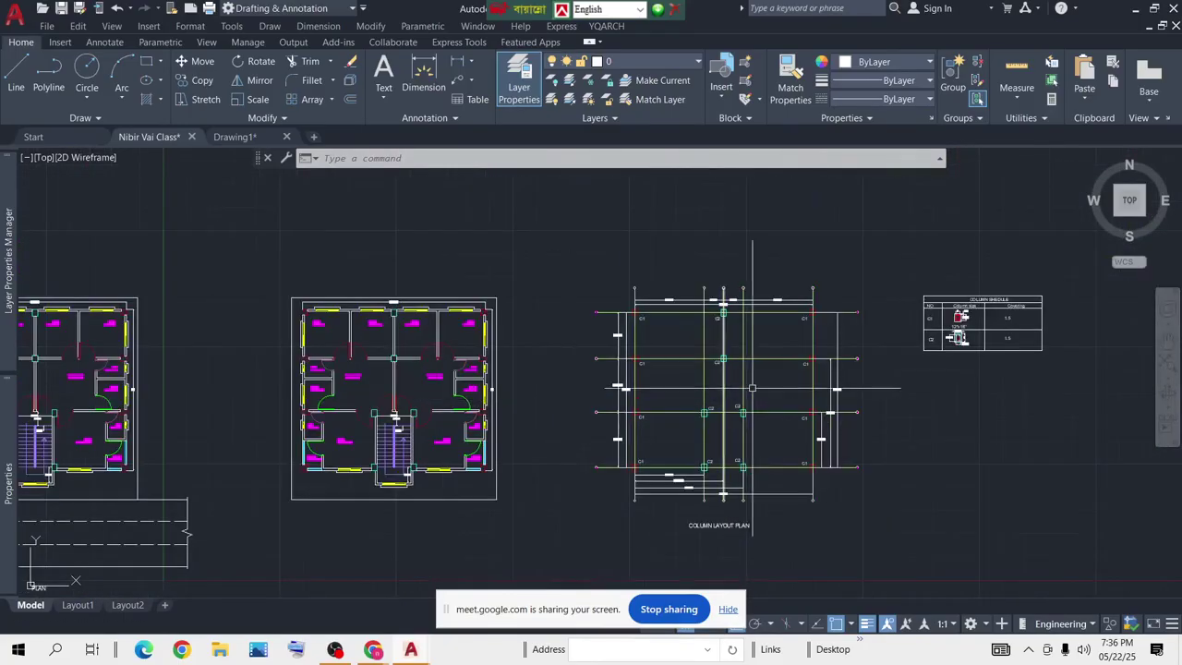
Review the column layout plan alongside the column schedule and the neighbouring floor plans
{"action": "scroll", "coordinate": [1029, 331], "scroll_direction": "up", "scroll_amount": 4}
{"action": "middle_click_drag", "start_coordinate": [1007, 345], "coordinate": [900, 326]}
{"action": "scroll", "coordinate": [818, 314], "scroll_direction": "down", "scroll_amount": 4}
{"action": "scroll", "coordinate": [565, 416], "scroll_direction": "up", "scroll_amount": 2}
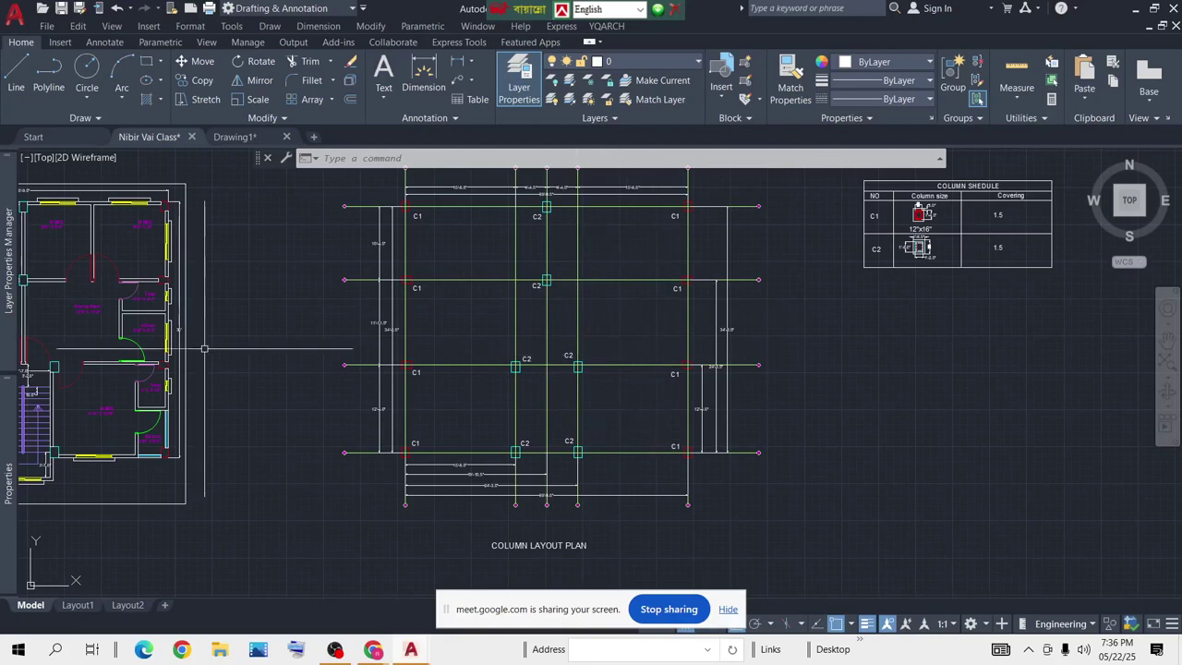
{"action": "scroll", "coordinate": [422, 326], "scroll_direction": "down", "scroll_amount": 3}
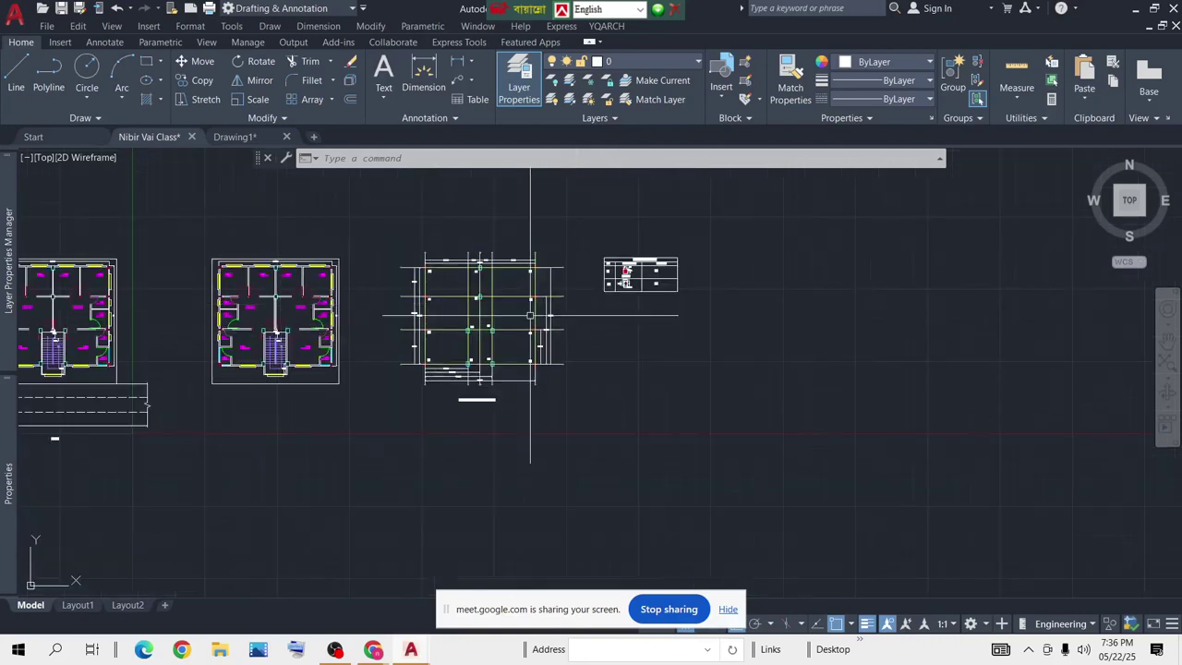
{"action": "scroll", "coordinate": [471, 257], "scroll_direction": "up", "scroll_amount": 3}
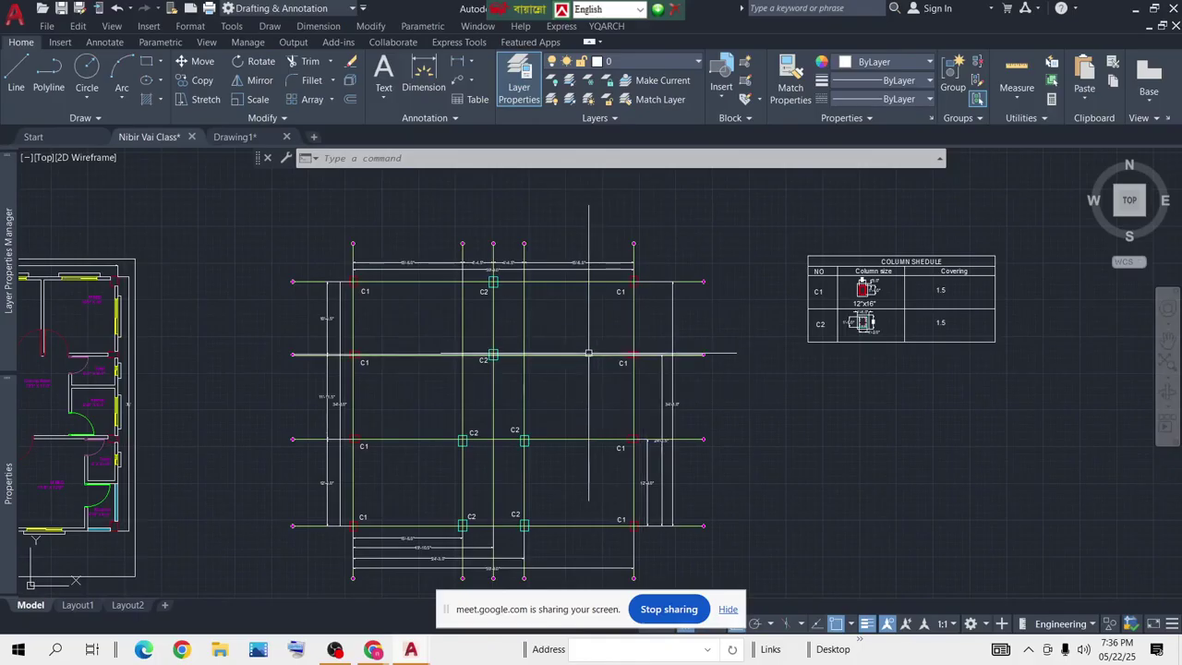
{"action": "scroll", "coordinate": [532, 369], "scroll_direction": "down", "scroll_amount": 3}
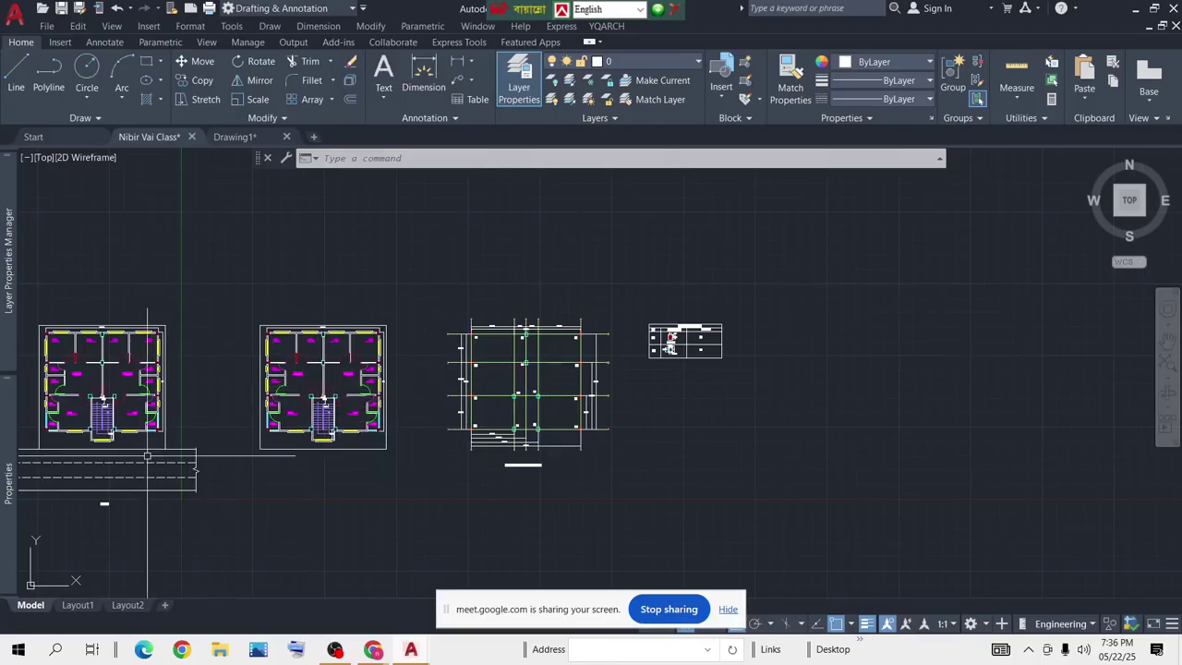
Compare the two floor plans and check the overall width dimension above the bedrooms of the plan next to the road
{"action": "scroll", "coordinate": [113, 396], "scroll_direction": "up", "scroll_amount": 4}
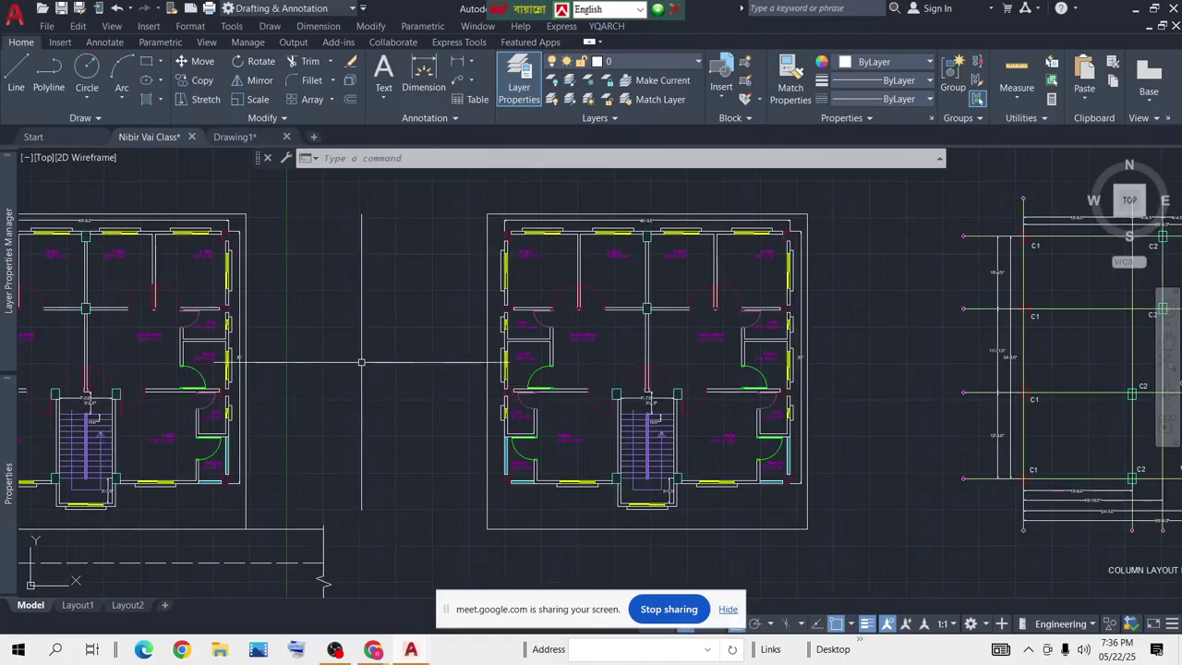
{"action": "mouse_move", "coordinate": [9, 481]}
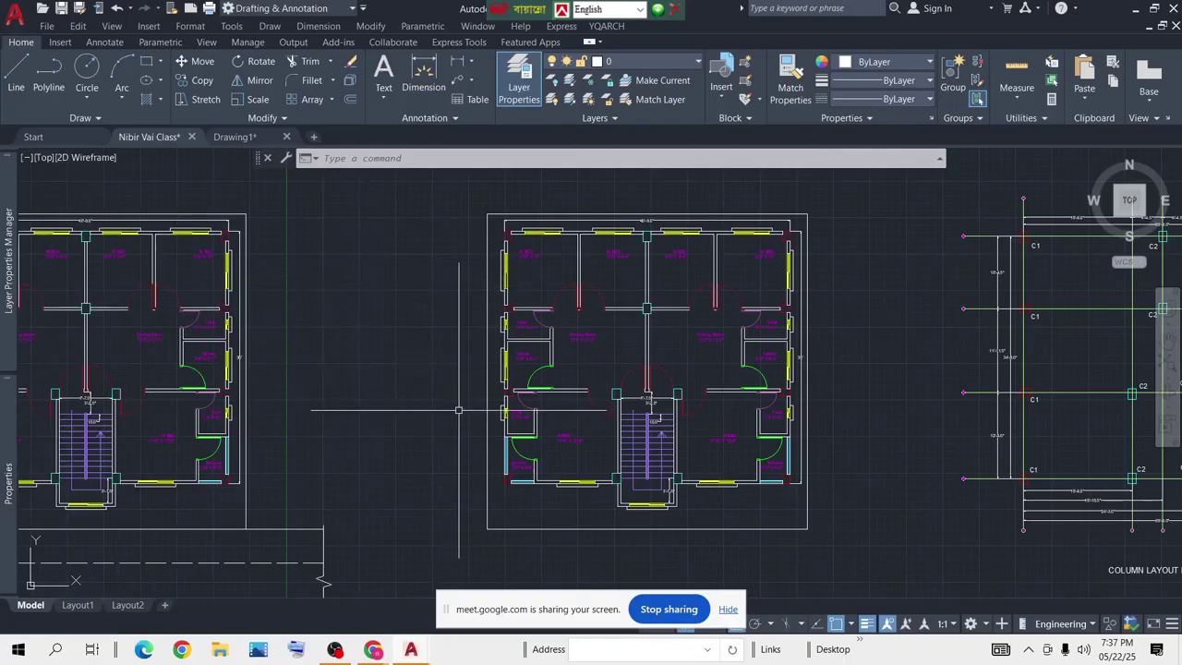
{"action": "middle_click_drag", "start_coordinate": [268, 363], "coordinate": [571, 351]}
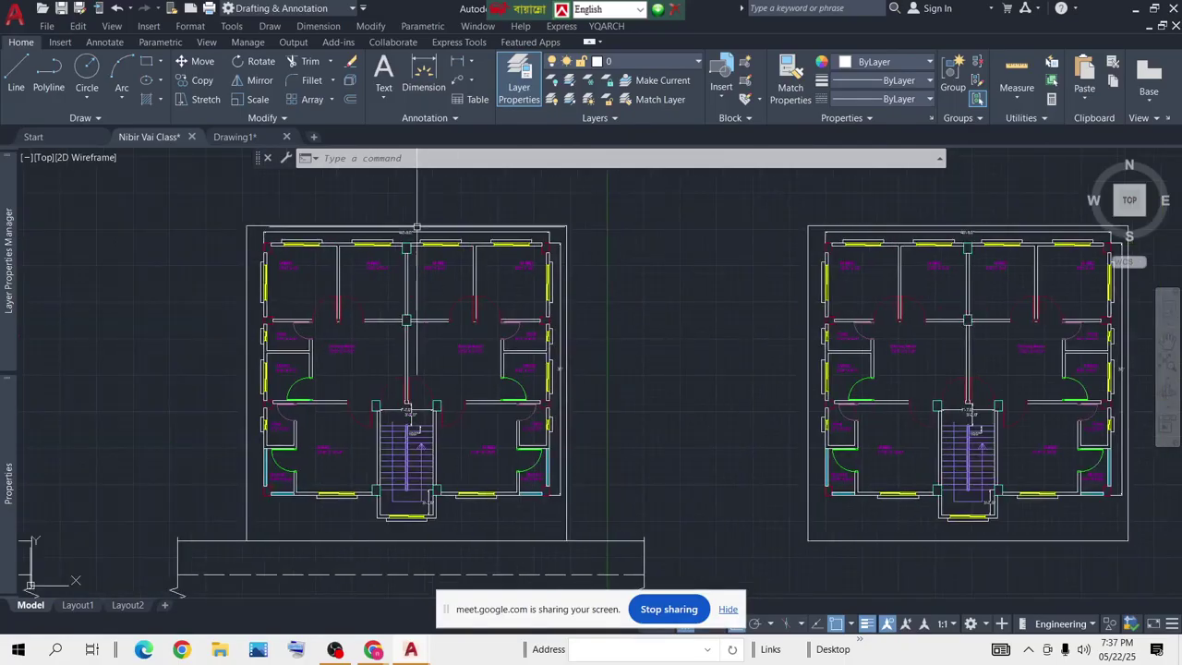
{"action": "scroll", "coordinate": [406, 223], "scroll_direction": "up", "scroll_amount": 5}
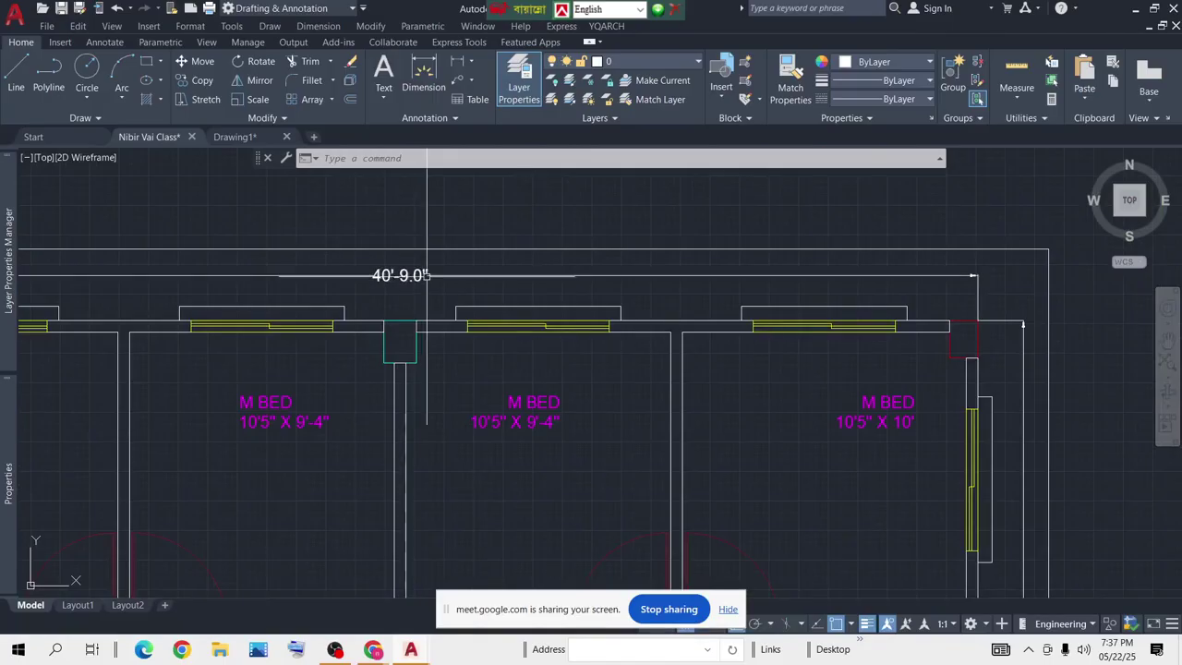
{"action": "scroll", "coordinate": [429, 275], "scroll_direction": "down", "scroll_amount": 4}
{"action": "middle_click_drag", "start_coordinate": [853, 401], "coordinate": [612, 363]}
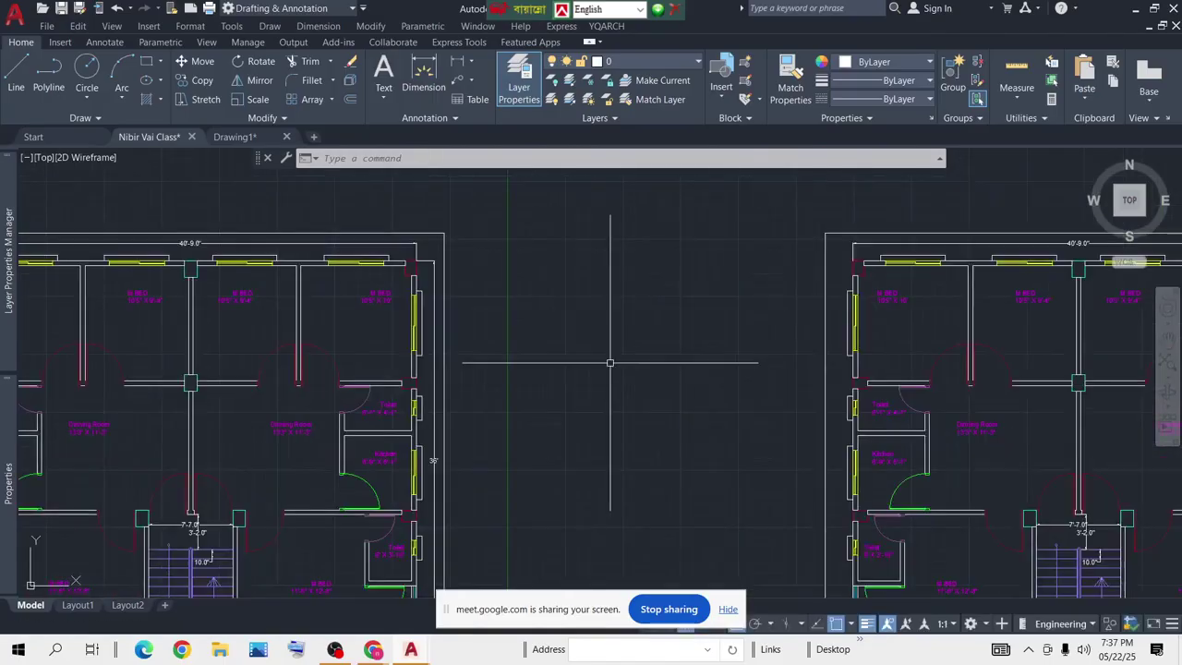
{"action": "scroll", "coordinate": [882, 402], "scroll_direction": "down", "scroll_amount": 3}
{"action": "middle_click_drag", "start_coordinate": [985, 417], "coordinate": [736, 404]}
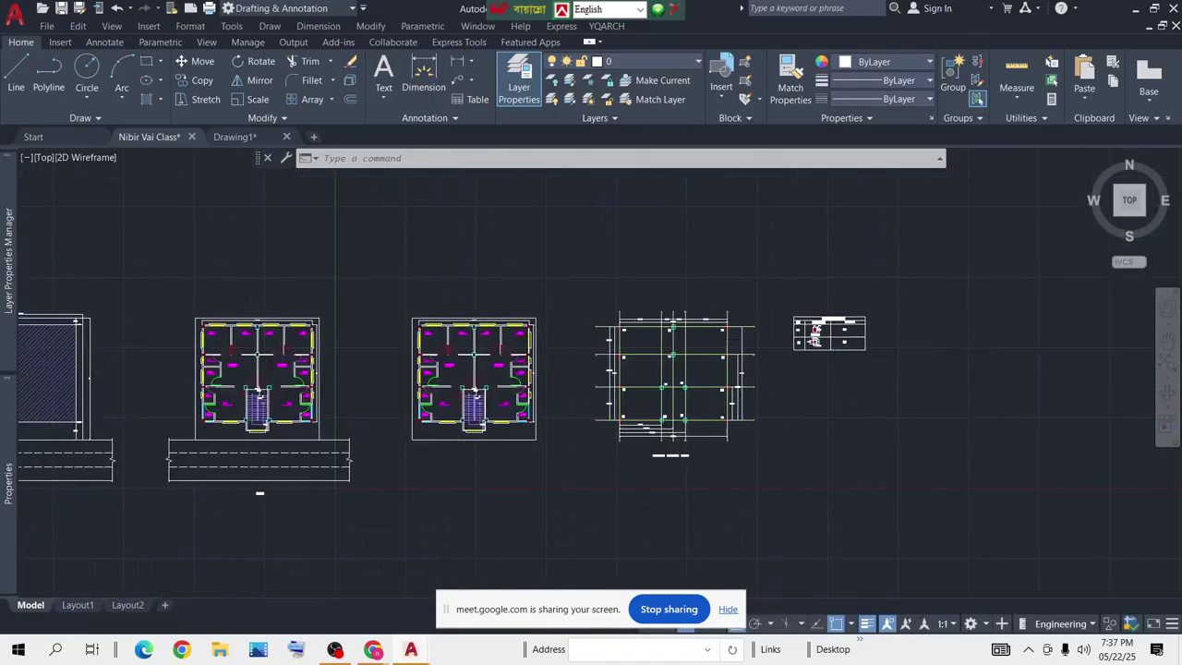
Inspect the C1 section's reinforcement, dimensions and size label in the column schedule and compare it with C2
{"action": "scroll", "coordinate": [827, 334], "scroll_direction": "up", "scroll_amount": 10}
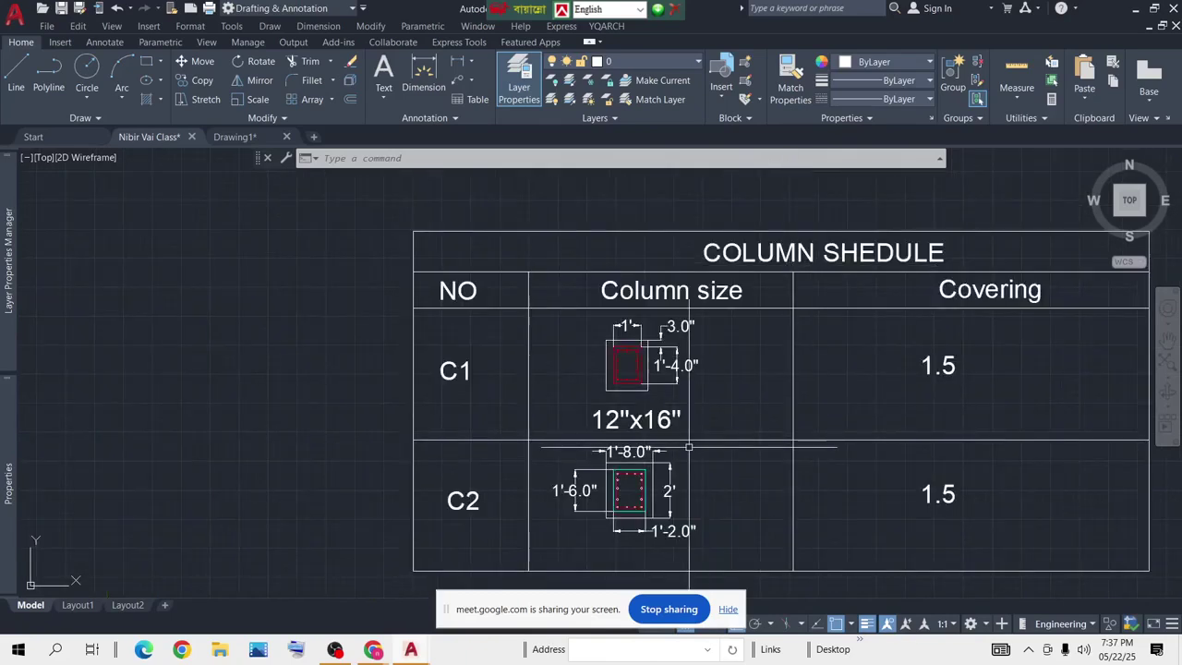
{"action": "scroll", "coordinate": [684, 439], "scroll_direction": "down", "scroll_amount": 4}
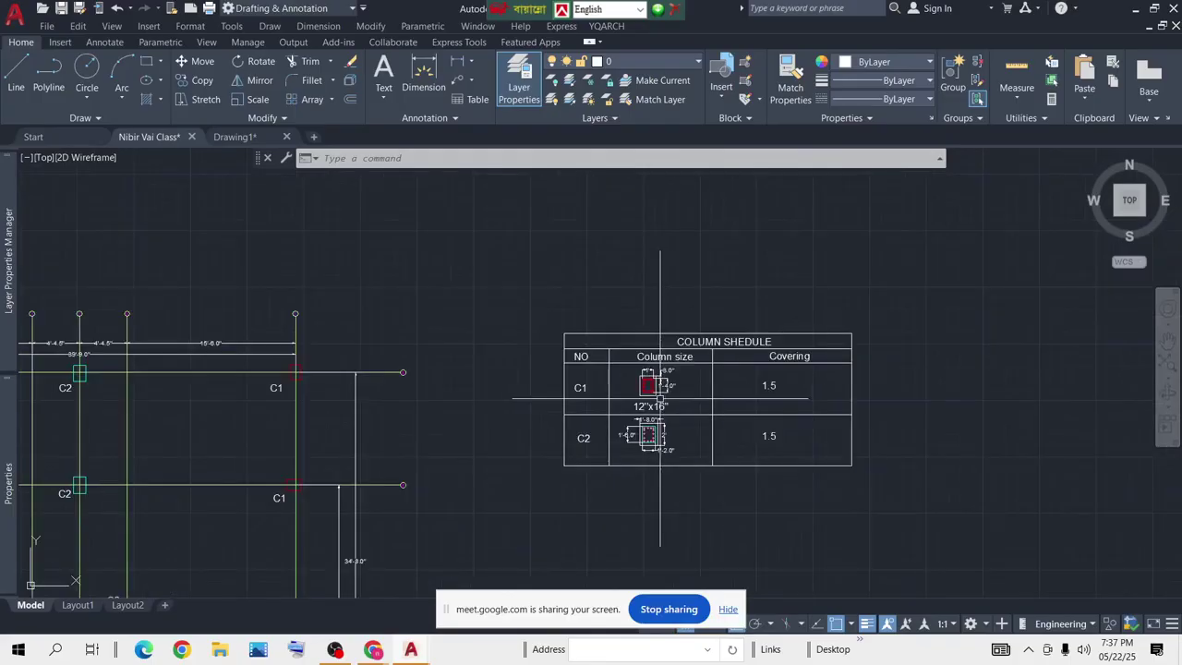
{"action": "scroll", "coordinate": [658, 372], "scroll_direction": "up", "scroll_amount": 4}
{"action": "scroll", "coordinate": [658, 372], "scroll_direction": "up", "scroll_amount": 5}
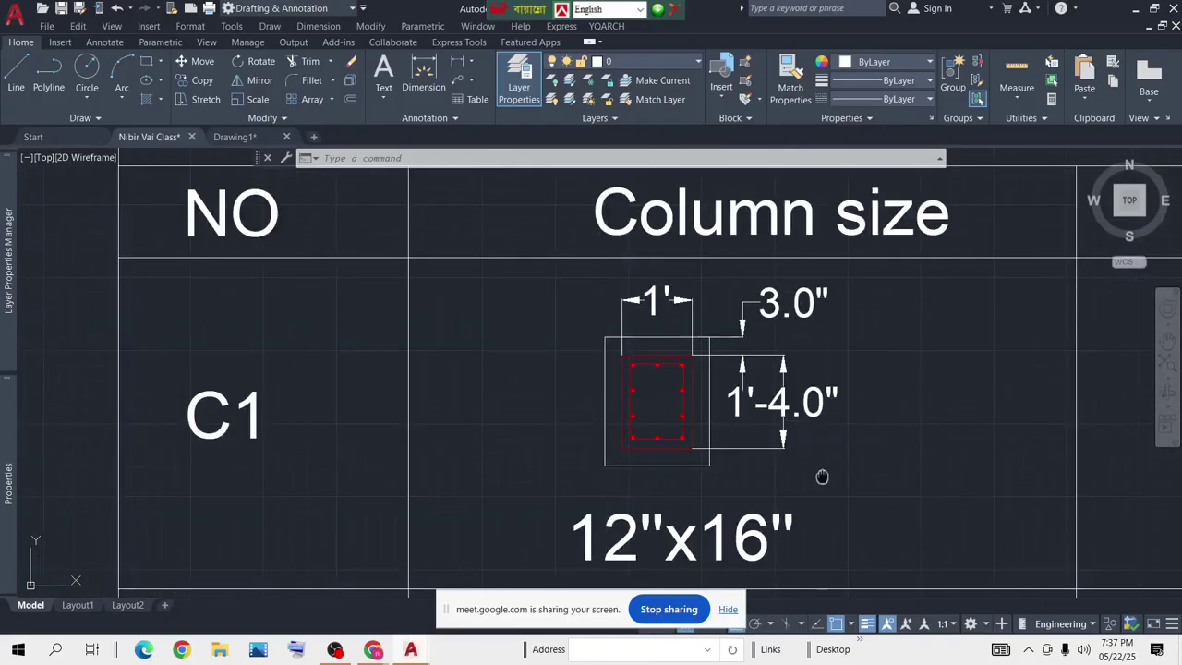
{"action": "scroll", "coordinate": [775, 410], "scroll_direction": "down", "scroll_amount": 4}
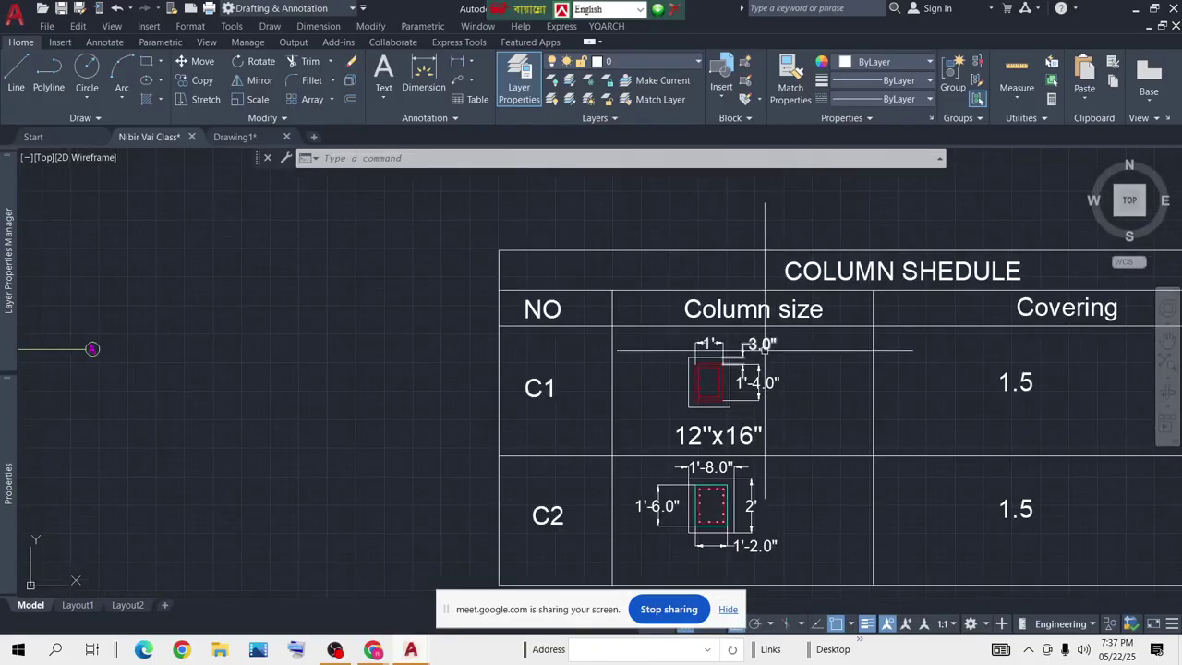
{"action": "mouse_move", "coordinate": [807, 430]}
{"action": "middle_mouse_down"}
{"action": "mouse_move", "coordinate": [795, 373]}
{"action": "mouse_move", "coordinate": [542, 364]}
{"action": "middle_mouse_up"}
{"action": "middle_click_drag", "start_coordinate": [477, 343], "coordinate": [521, 358]}
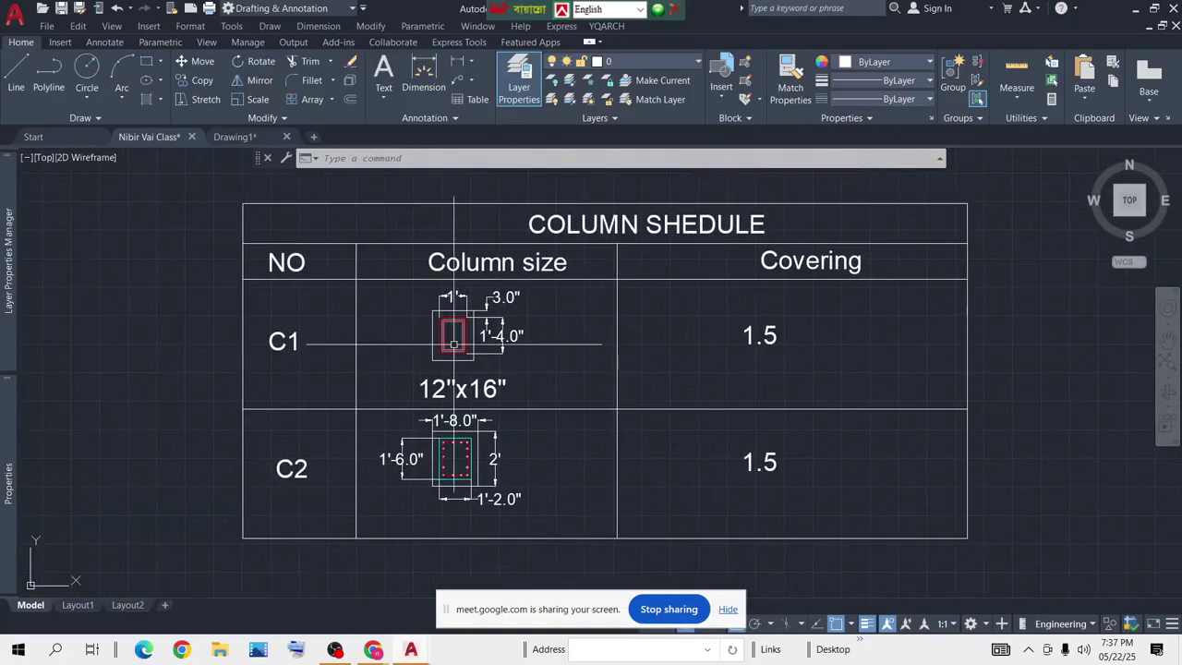
{"action": "scroll", "coordinate": [453, 335], "scroll_direction": "up", "scroll_amount": 4}
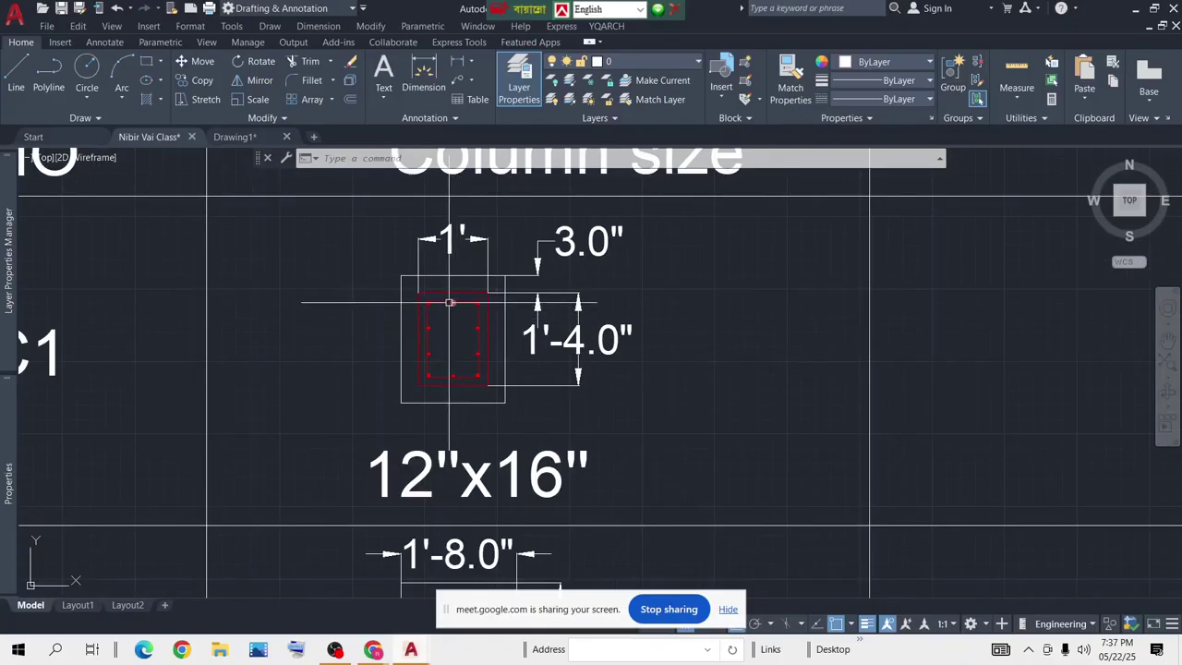
Review the C1 and C2 sections, size labels and covering entries in the column schedule against the column layout plan
{"action": "scroll", "coordinate": [450, 302], "scroll_direction": "up", "scroll_amount": 4}
{"action": "scroll", "coordinate": [645, 353], "scroll_direction": "down", "scroll_amount": 4}
{"action": "scroll", "coordinate": [827, 482], "scroll_direction": "down", "scroll_amount": 8}
{"action": "scroll", "coordinate": [787, 344], "scroll_direction": "down", "scroll_amount": 4}
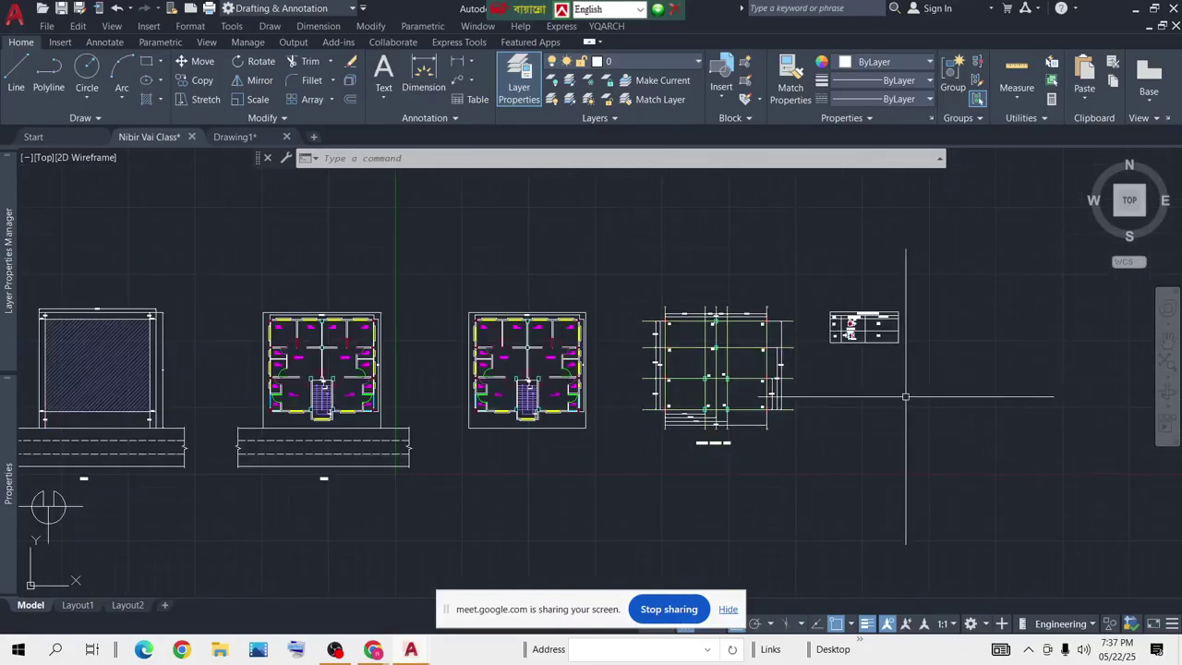
{"action": "scroll", "coordinate": [923, 388], "scroll_direction": "up", "scroll_amount": 1}
{"action": "scroll", "coordinate": [826, 305], "scroll_direction": "up", "scroll_amount": 5}
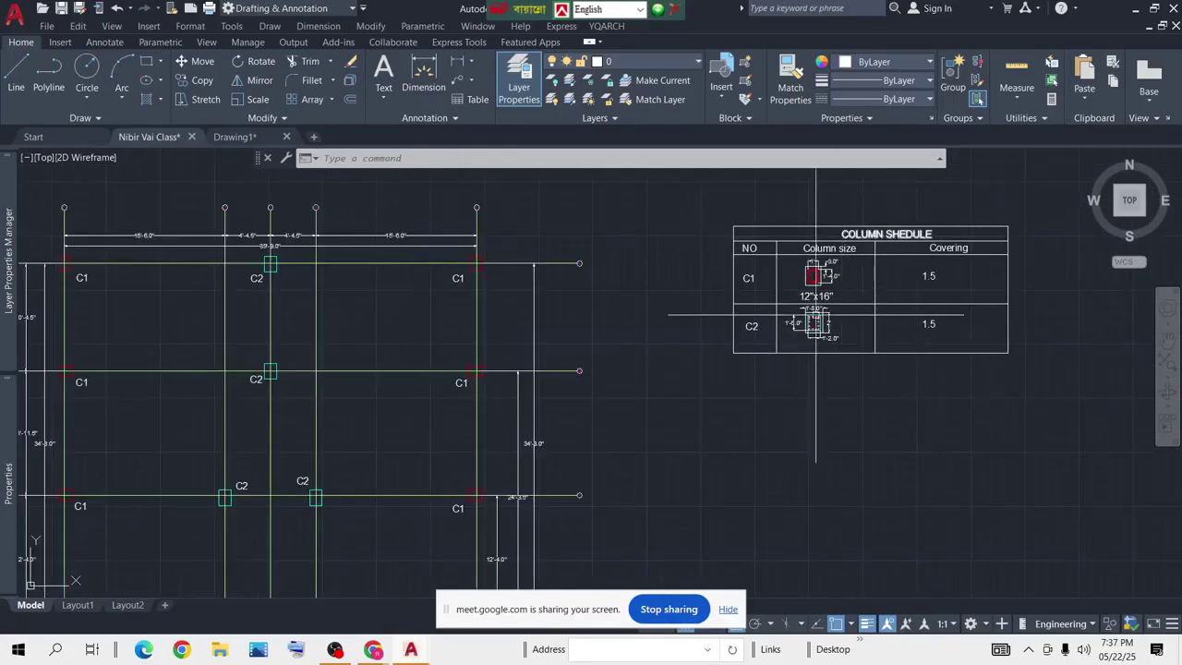
{"action": "scroll", "coordinate": [811, 312], "scroll_direction": "up", "scroll_amount": 4}
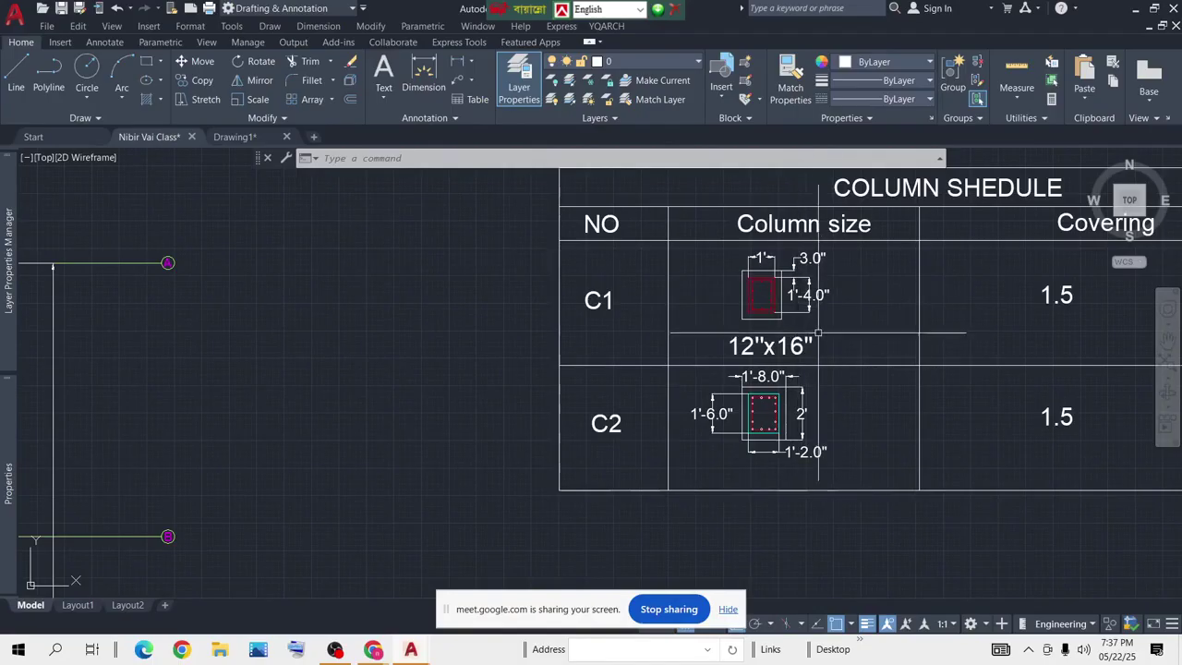
{"action": "scroll", "coordinate": [808, 351], "scroll_direction": "down", "scroll_amount": 4}
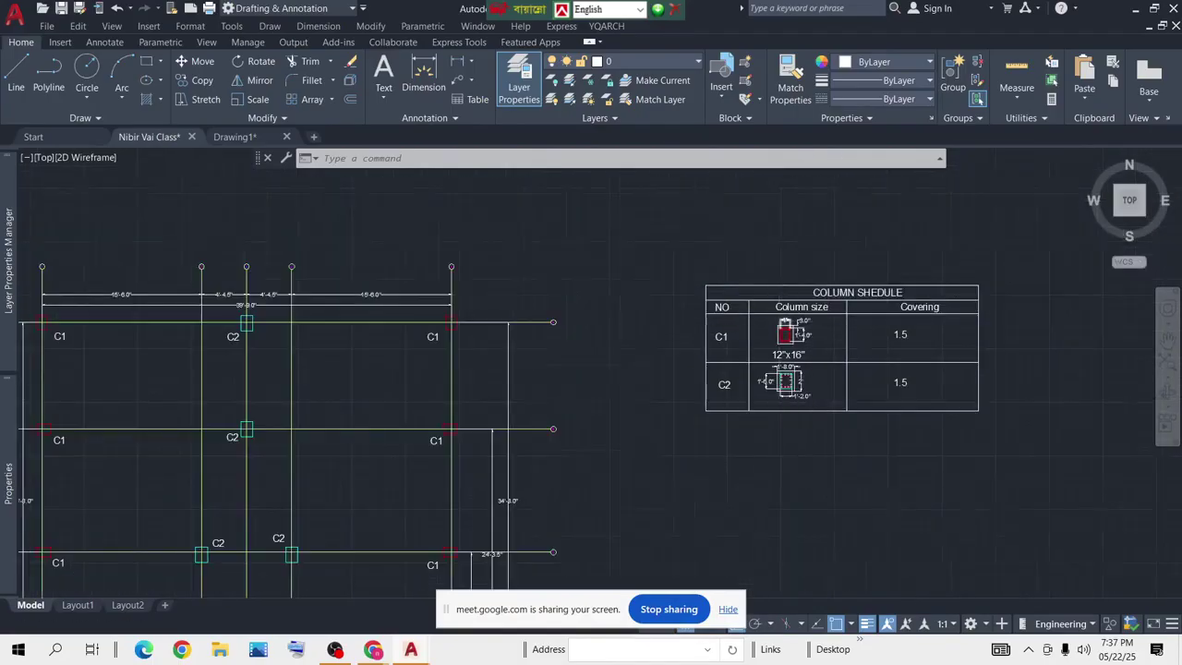
{"action": "scroll", "coordinate": [786, 343], "scroll_direction": "up", "scroll_amount": 8}
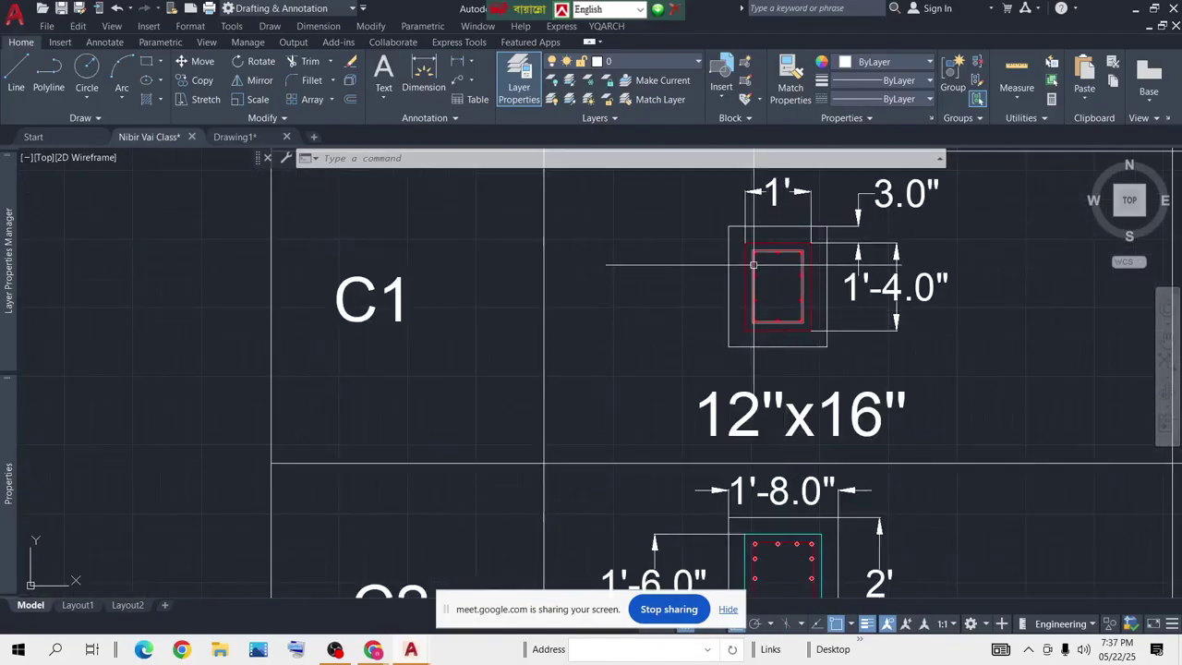
{"action": "scroll", "coordinate": [754, 266], "scroll_direction": "down", "scroll_amount": 6}
Compare the C1 and C2 column positions and overall width dimensions in the column layout plan with those in the floor plans
{"action": "middle_click_drag", "start_coordinate": [227, 292], "coordinate": [620, 298]}
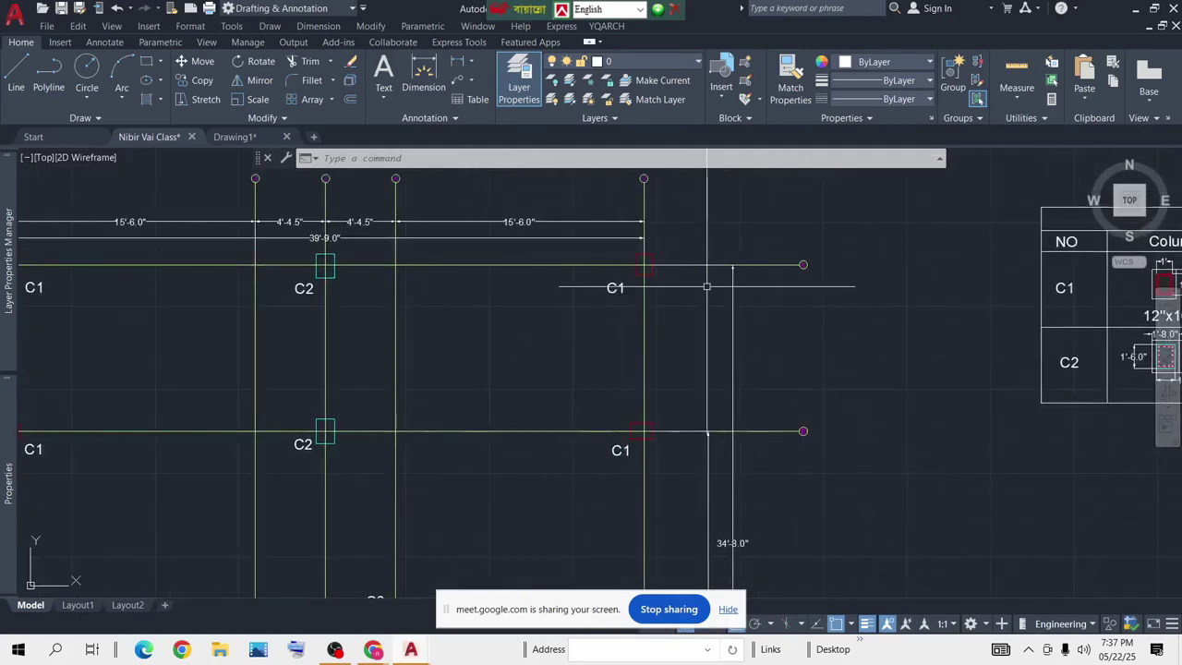
{"action": "scroll", "coordinate": [683, 296], "scroll_direction": "down", "scroll_amount": 4}
{"action": "scroll", "coordinate": [647, 304], "scroll_direction": "up", "scroll_amount": 9}
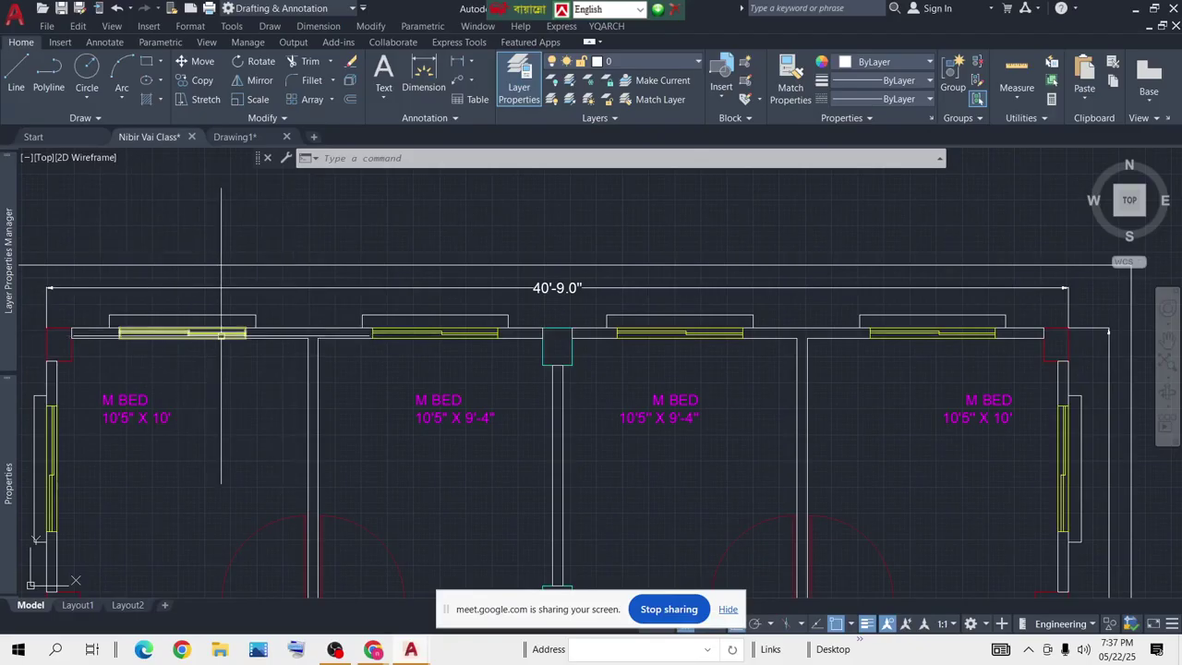
{"action": "scroll", "coordinate": [221, 334], "scroll_direction": "down", "scroll_amount": 3}
{"action": "scroll", "coordinate": [900, 422], "scroll_direction": "down", "scroll_amount": 2}
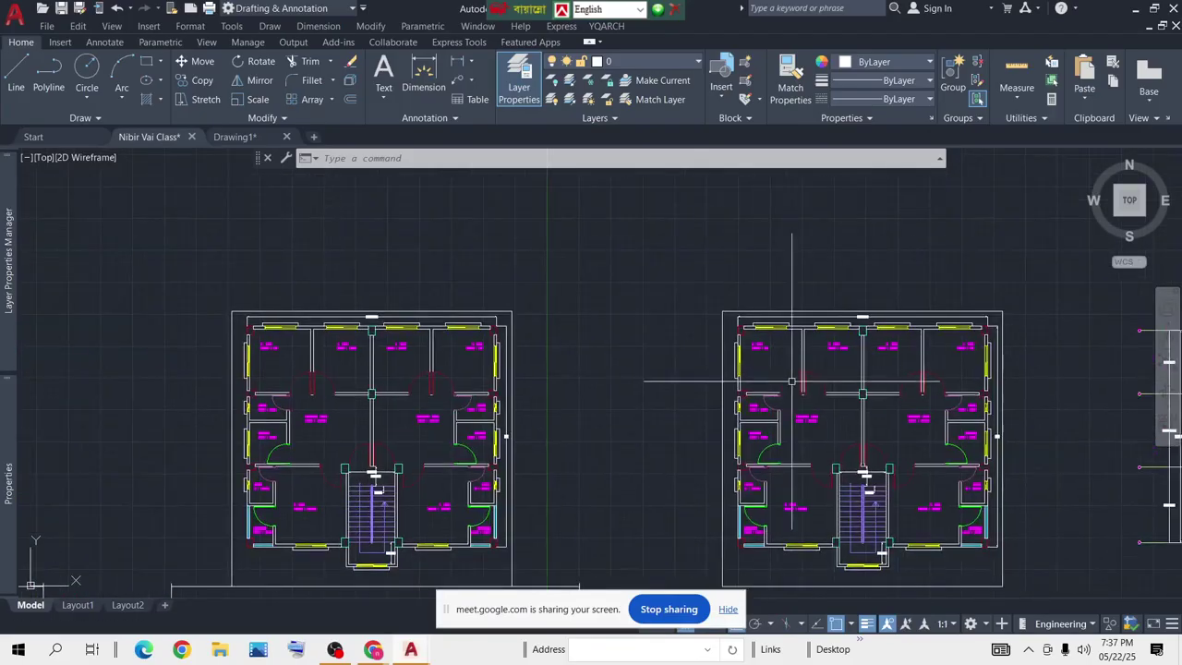
{"action": "middle_click_drag", "start_coordinate": [1023, 411], "coordinate": [604, 342]}
{"action": "scroll", "coordinate": [604, 340], "scroll_direction": "down", "scroll_amount": 2}
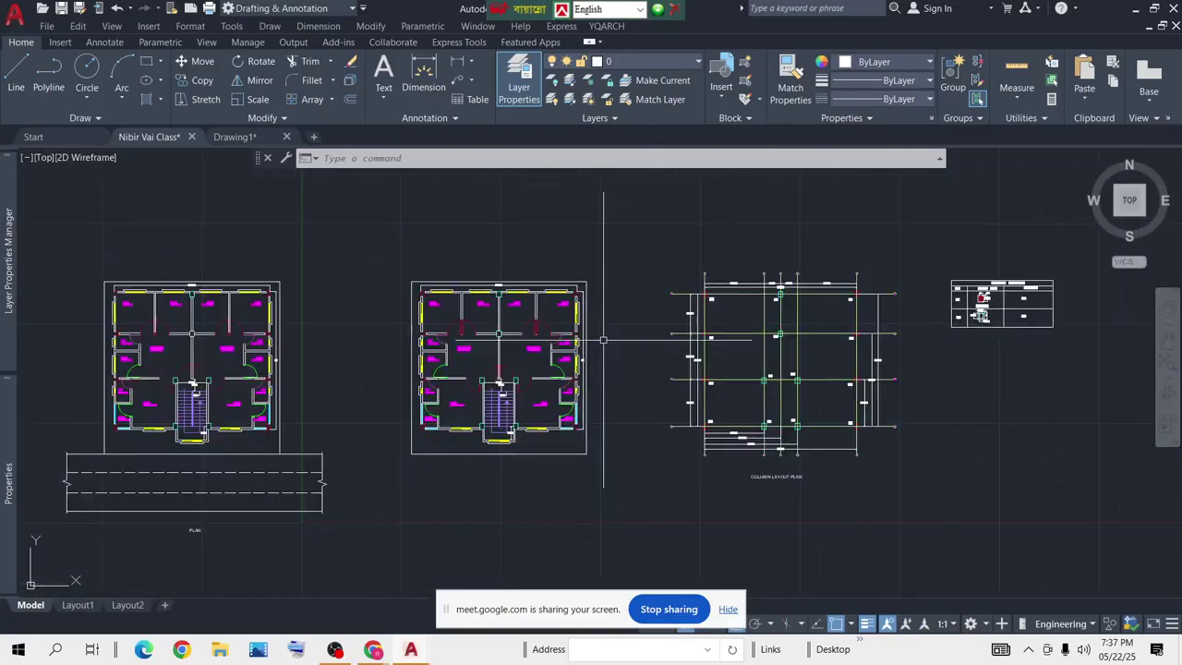
{"action": "scroll", "coordinate": [718, 304], "scroll_direction": "up", "scroll_amount": 5}
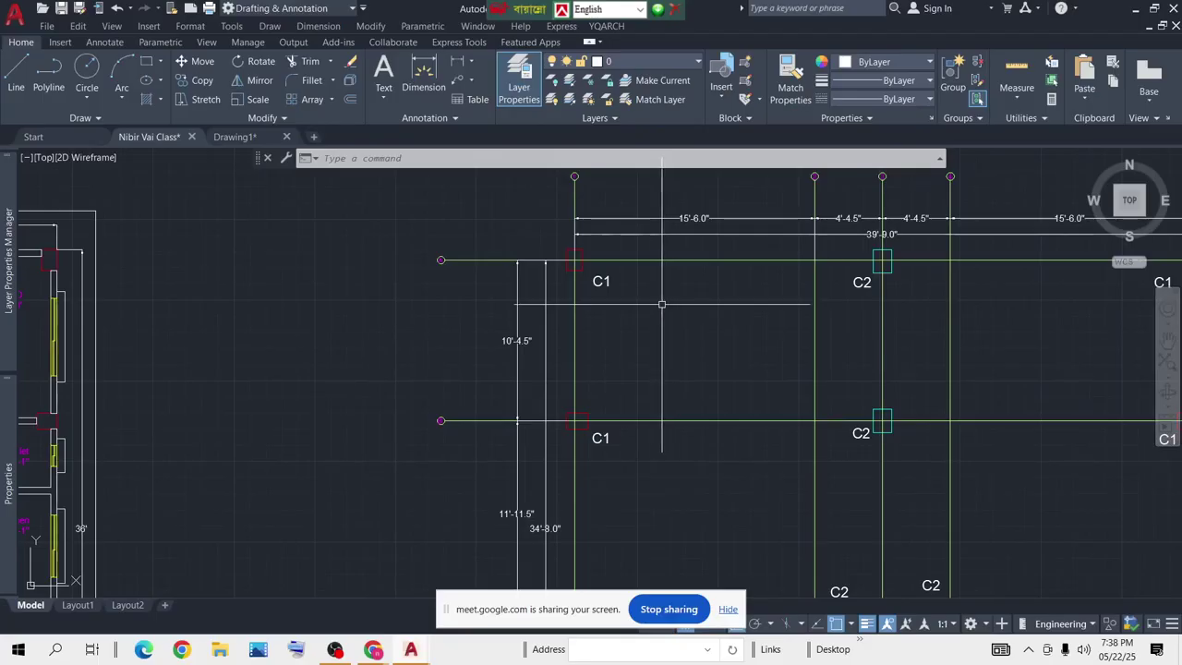
{"action": "scroll", "coordinate": [661, 304], "scroll_direction": "down", "scroll_amount": 5}
Inspect the C1 section's outlines, stirrup, reinforcement bars and dimensions in the column schedule, and review the complete set of plans
{"action": "scroll", "coordinate": [1004, 351], "scroll_direction": "up", "scroll_amount": 10}
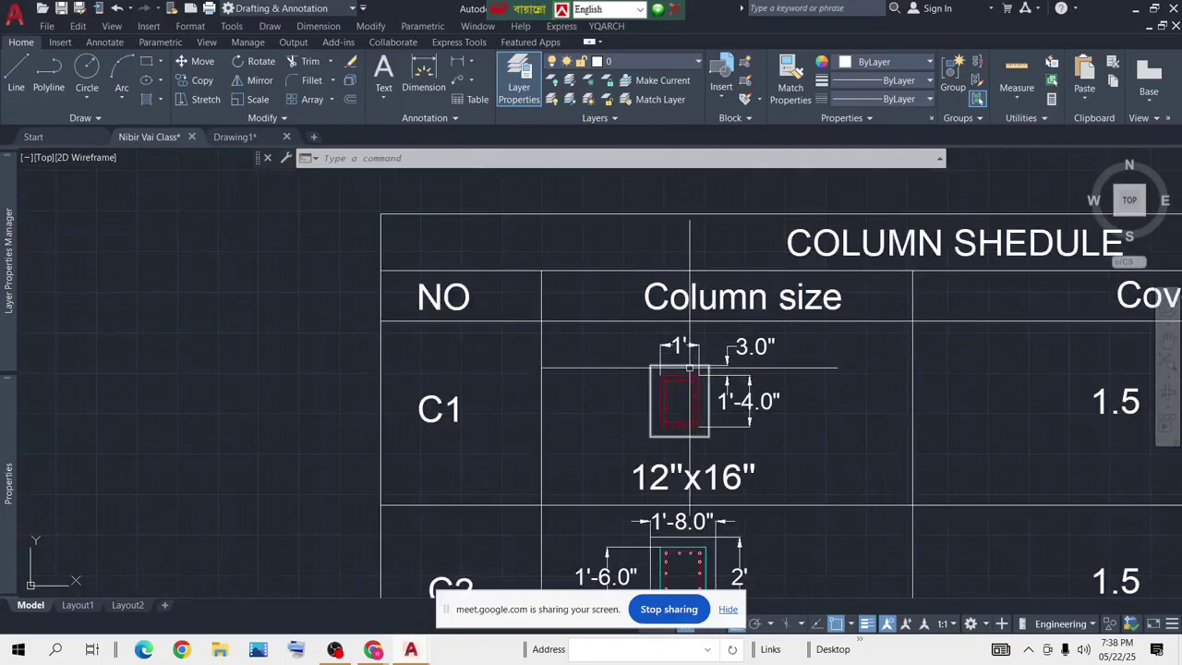
{"action": "scroll", "coordinate": [687, 361], "scroll_direction": "up", "scroll_amount": 2}
{"action": "scroll", "coordinate": [692, 373], "scroll_direction": "up", "scroll_amount": 2}
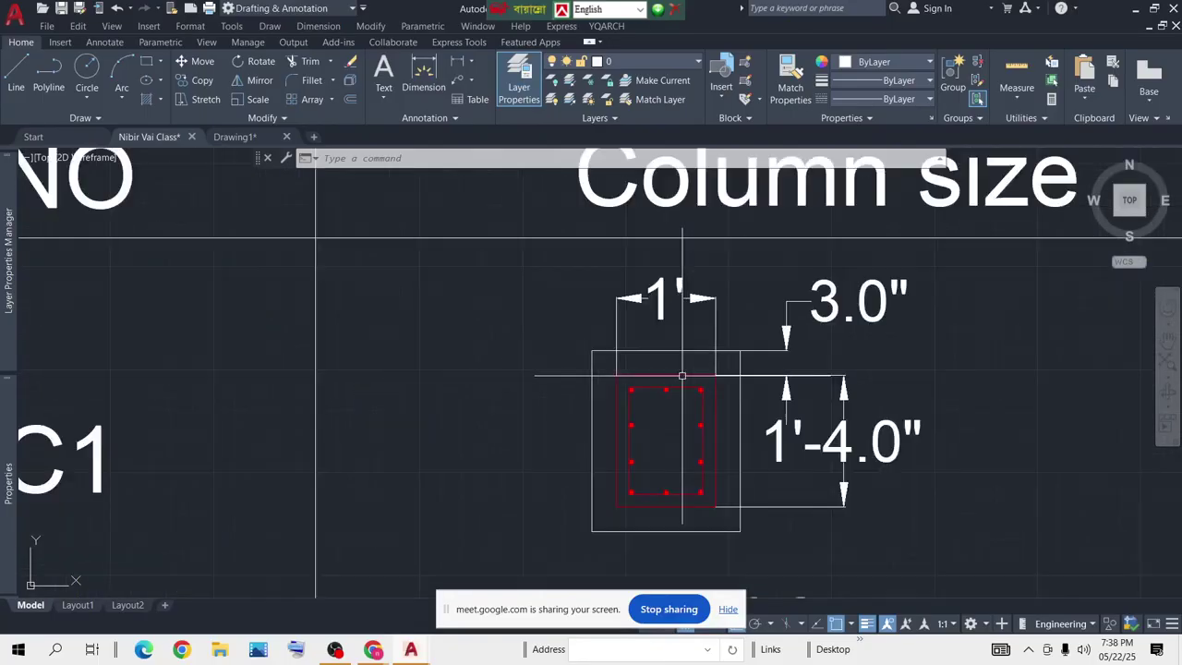
{"action": "middle_click_drag", "start_coordinate": [684, 378], "coordinate": [686, 337]}
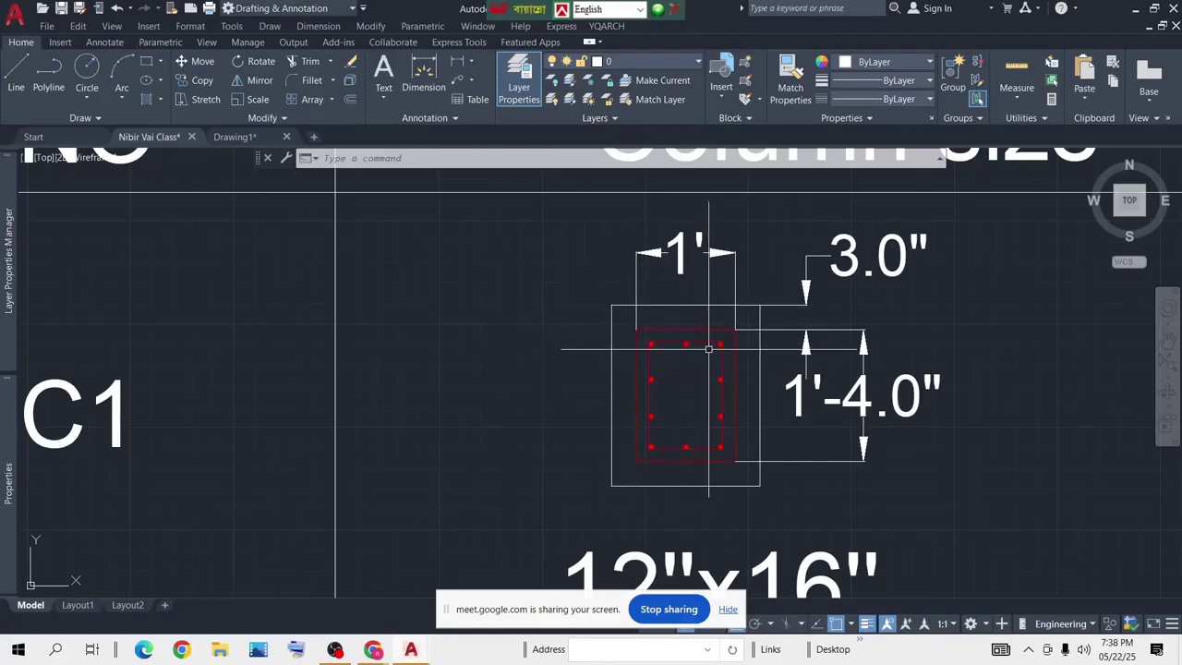
{"action": "left_click", "coordinate": [720, 377]}
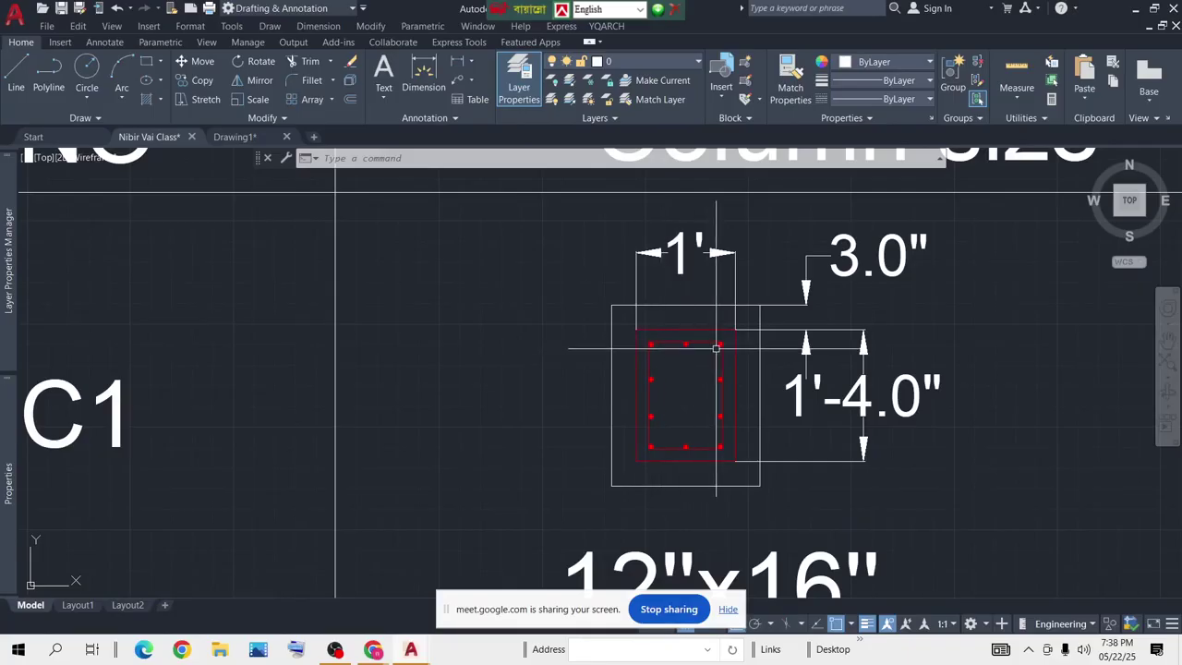
{"action": "scroll", "coordinate": [652, 343], "scroll_direction": "up", "scroll_amount": 2}
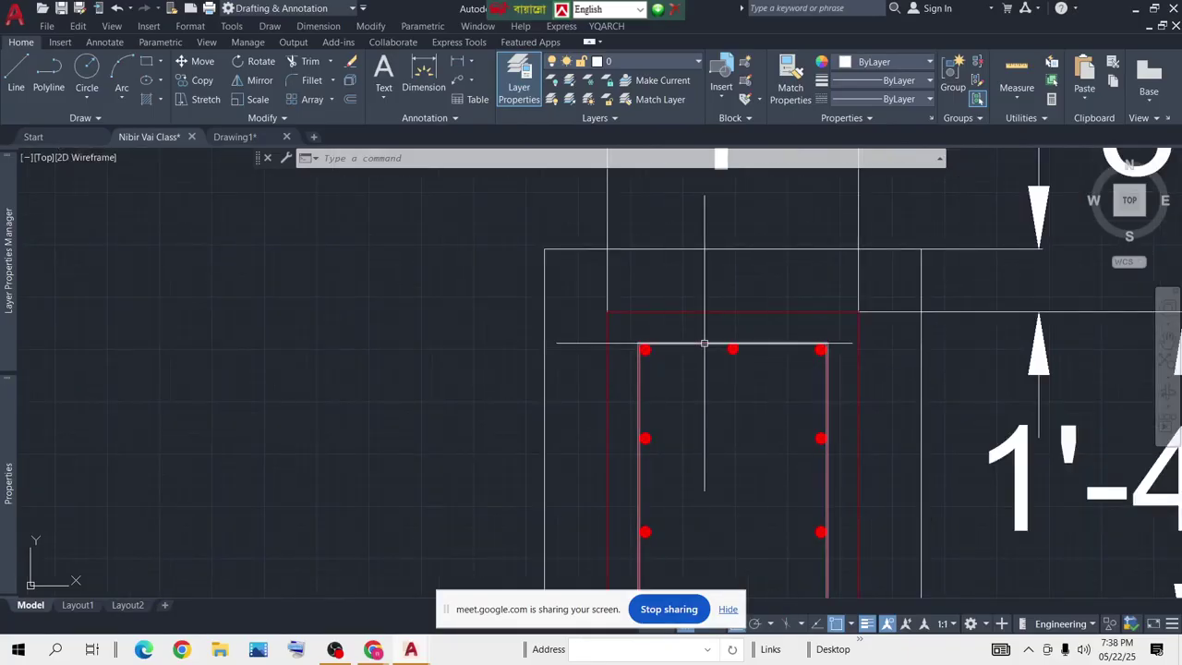
{"action": "scroll", "coordinate": [704, 356], "scroll_direction": "down", "scroll_amount": 2}
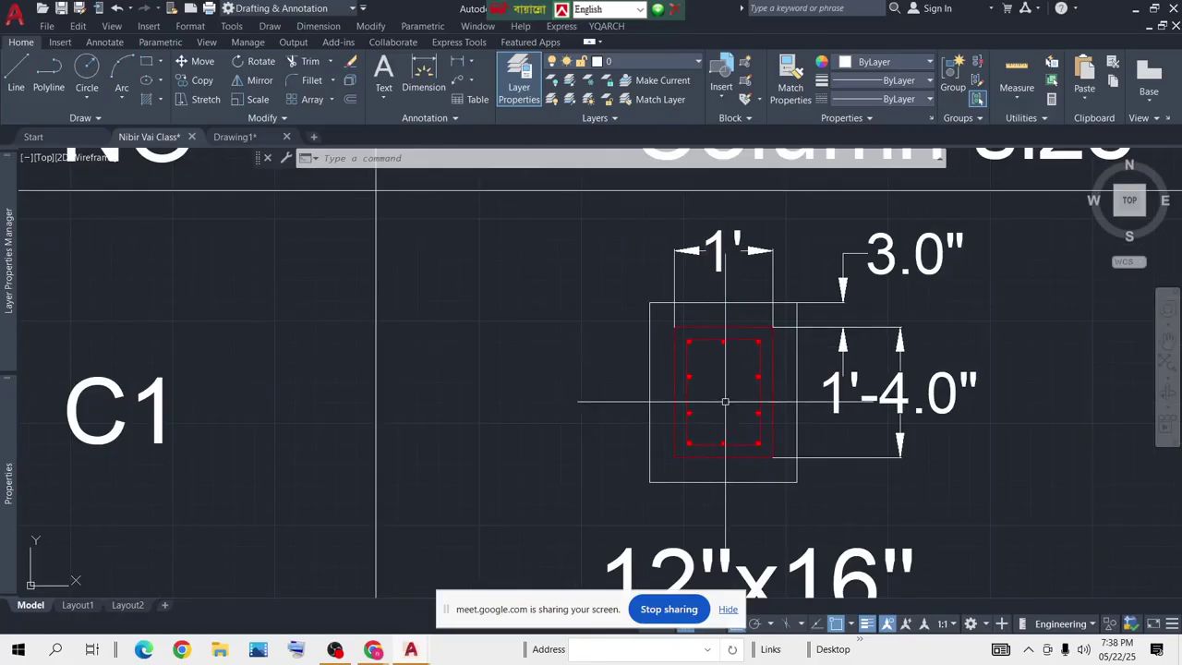
{"action": "scroll", "coordinate": [725, 402], "scroll_direction": "down", "scroll_amount": 5}
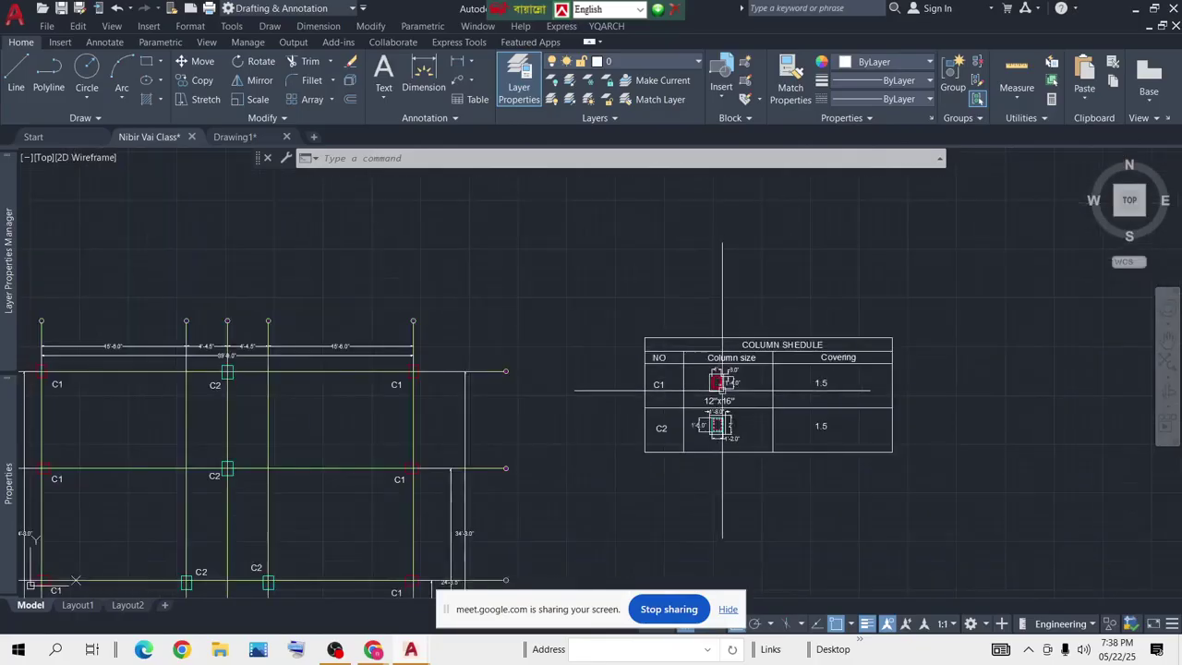
{"action": "middle_click_drag", "start_coordinate": [701, 379], "coordinate": [826, 365]}
{"action": "scroll", "coordinate": [822, 364], "scroll_direction": "down", "scroll_amount": 3}
{"action": "middle_click_drag", "start_coordinate": [600, 391], "coordinate": [702, 324]}
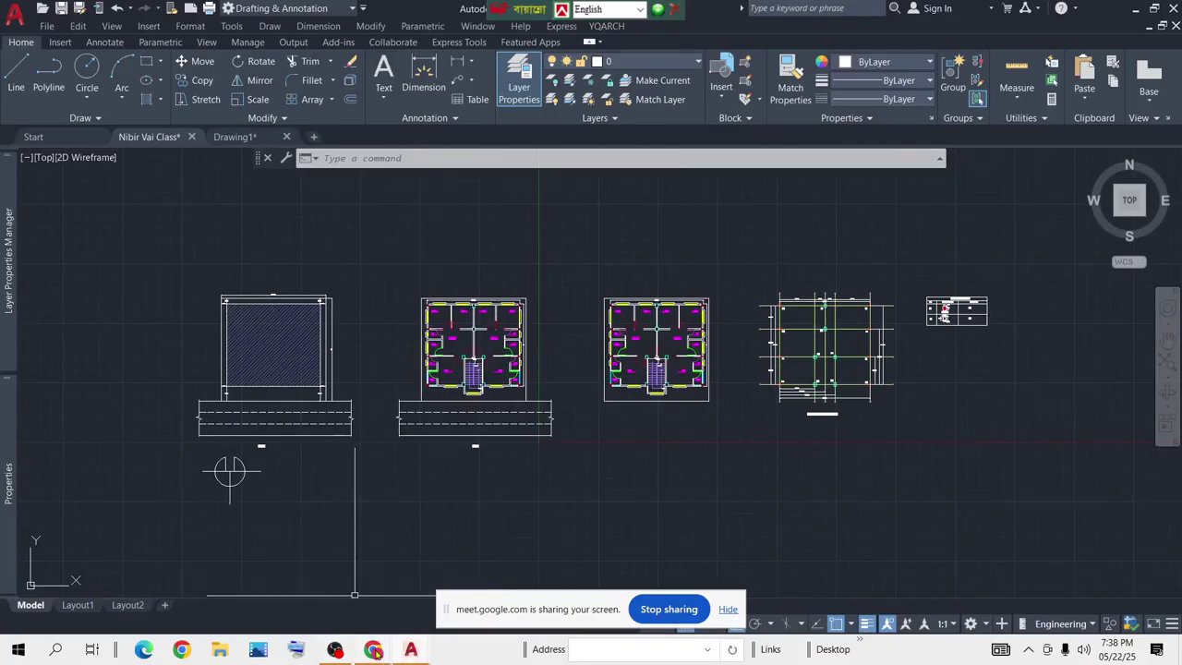
Switch to the Google Meet window, leave the call and bring up OBS Studio
{"action": "mouse_move", "coordinate": [380, 645]}
{"action": "left_click", "coordinate": [419, 541]}
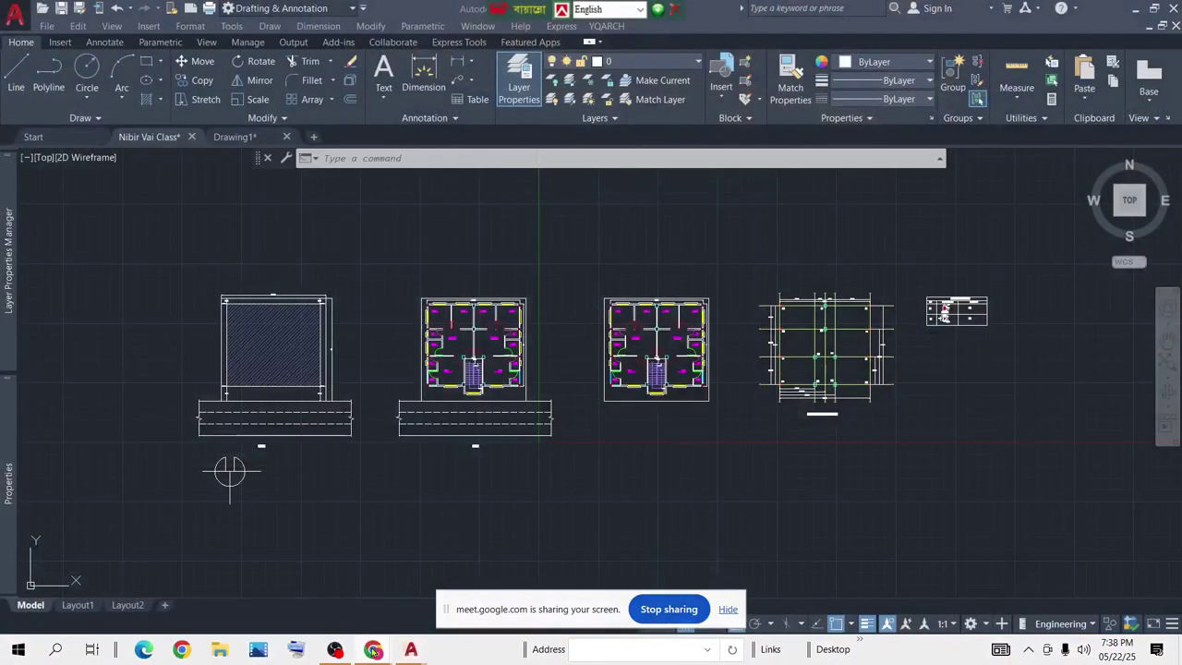
{"action": "mouse_move", "coordinate": [374, 649]}
{"action": "left_click", "coordinate": [311, 527]}
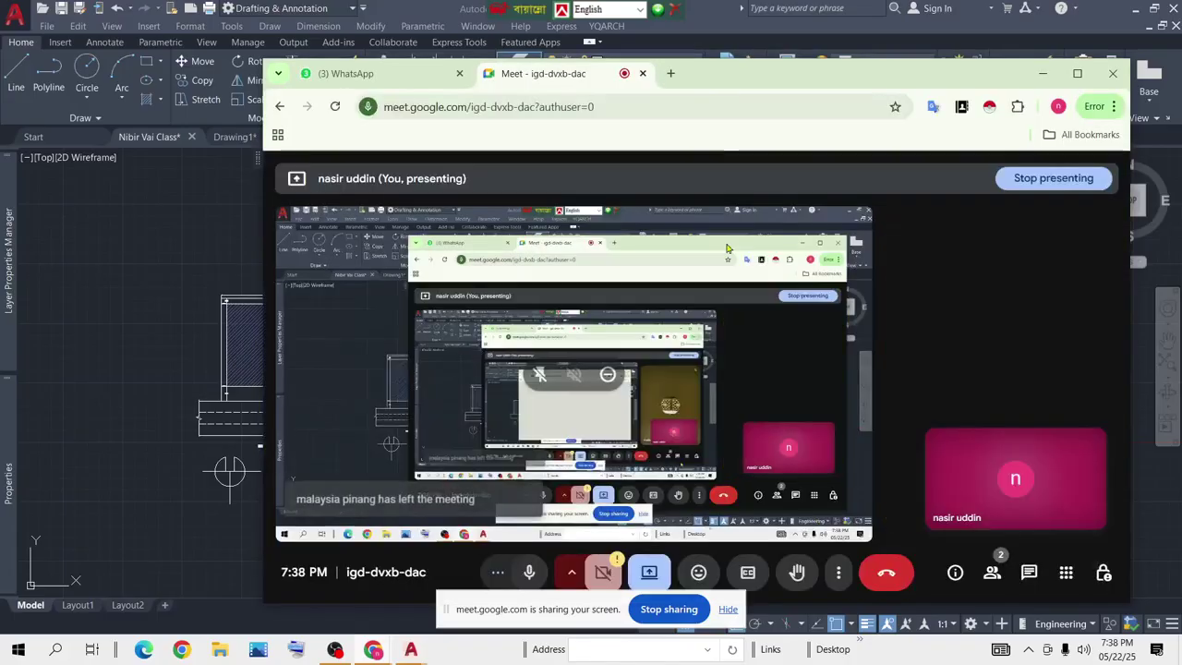
{"action": "left_click", "coordinate": [887, 575]}
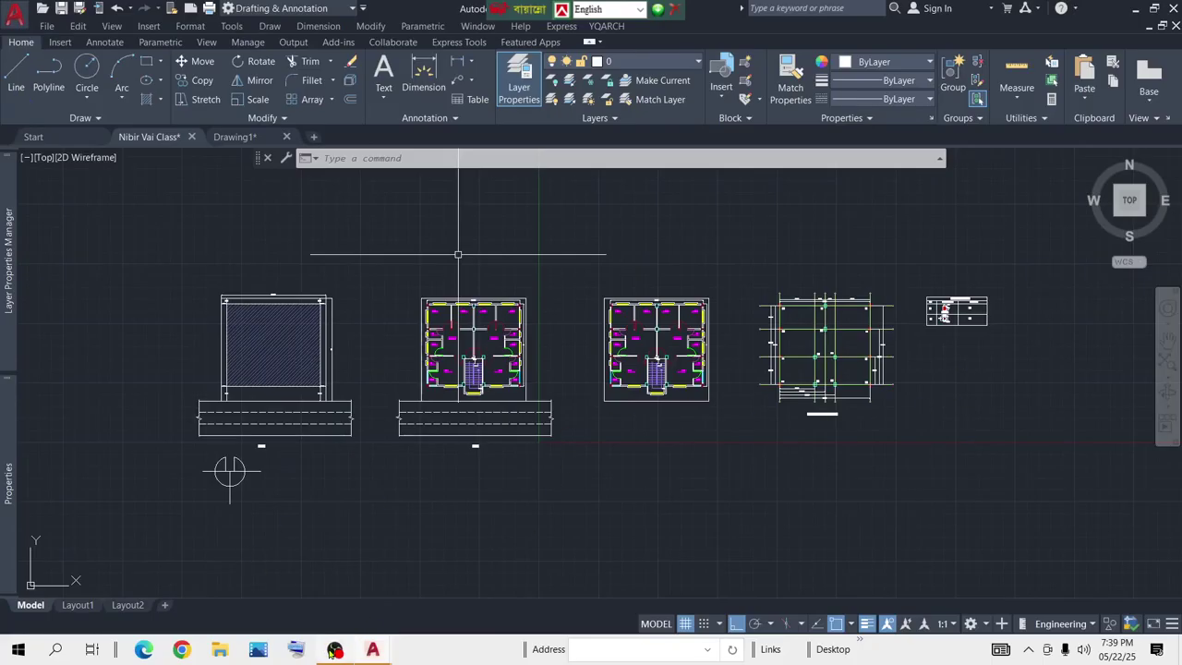
{"action": "key", "text": "alt+Tab"}
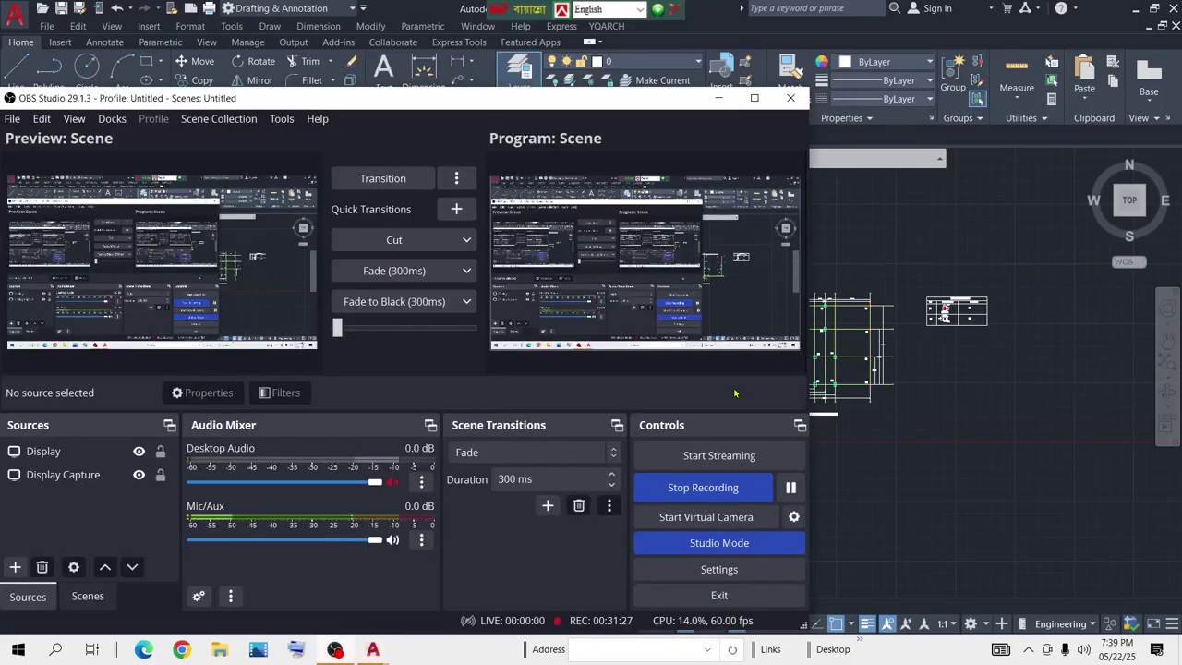